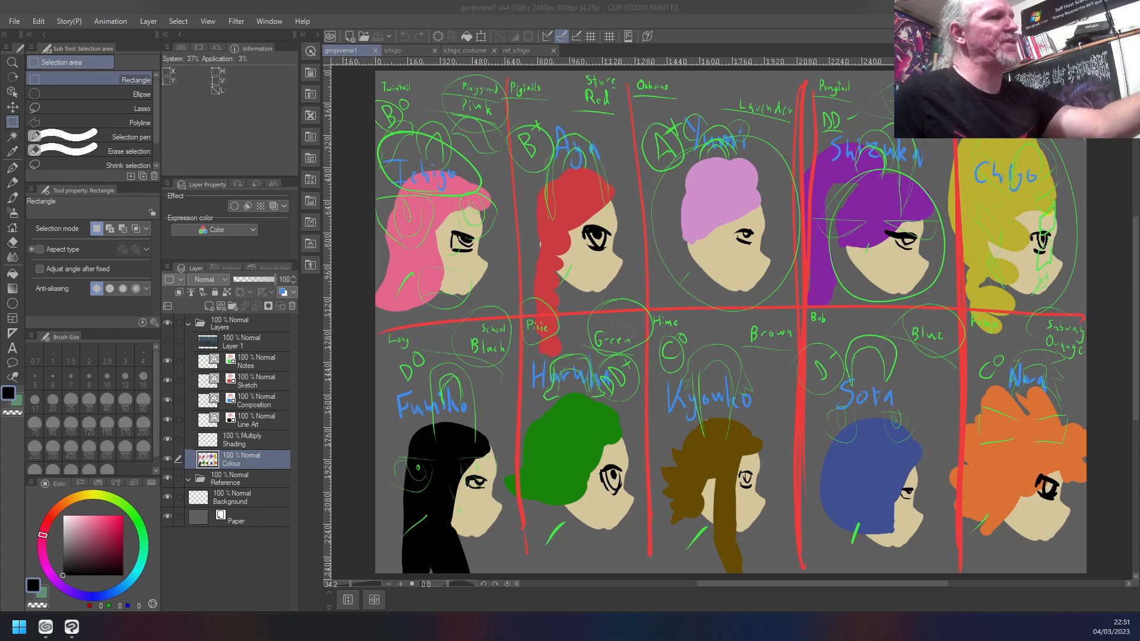
pyautogui.hotkey('shift', '6')
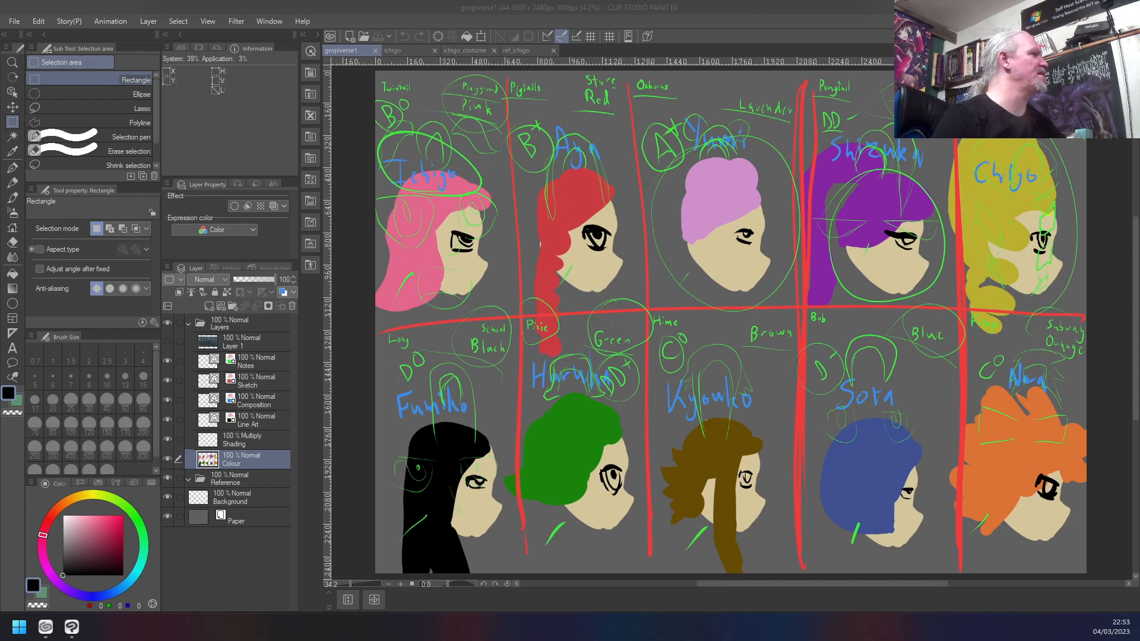
pyautogui.press('super+d')
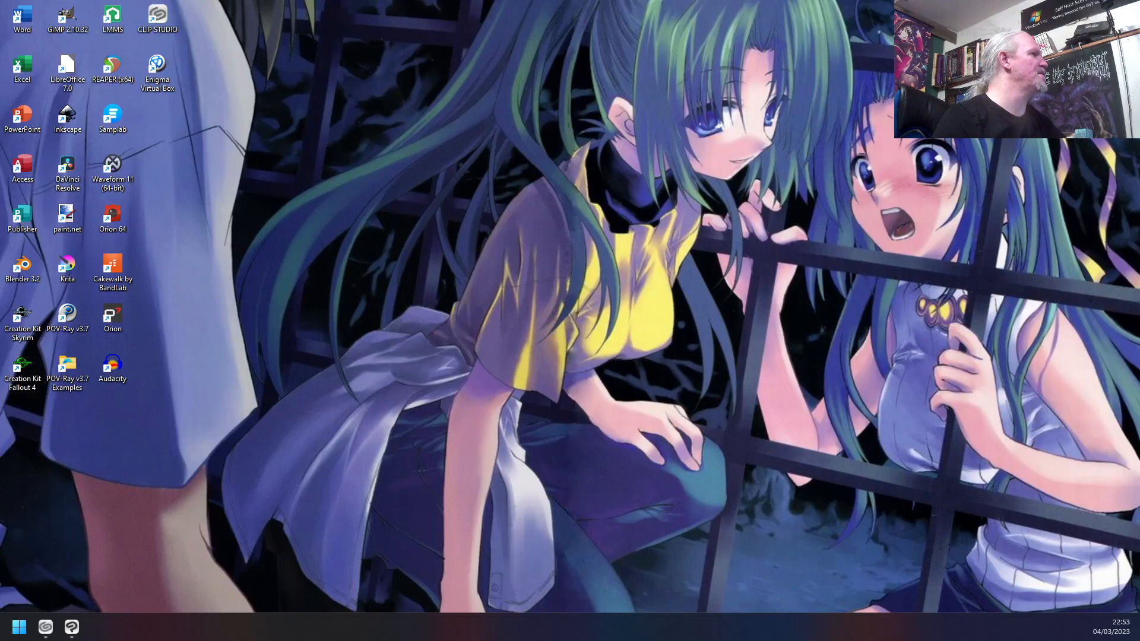
pyautogui.press('super+d')
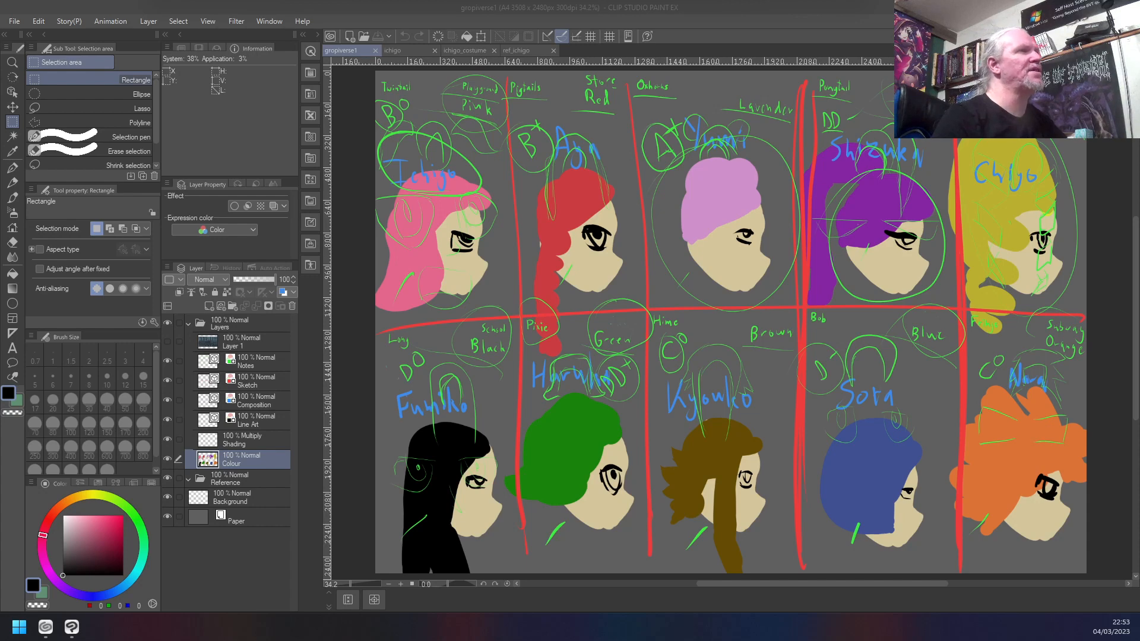
pyautogui.click(670, 24)
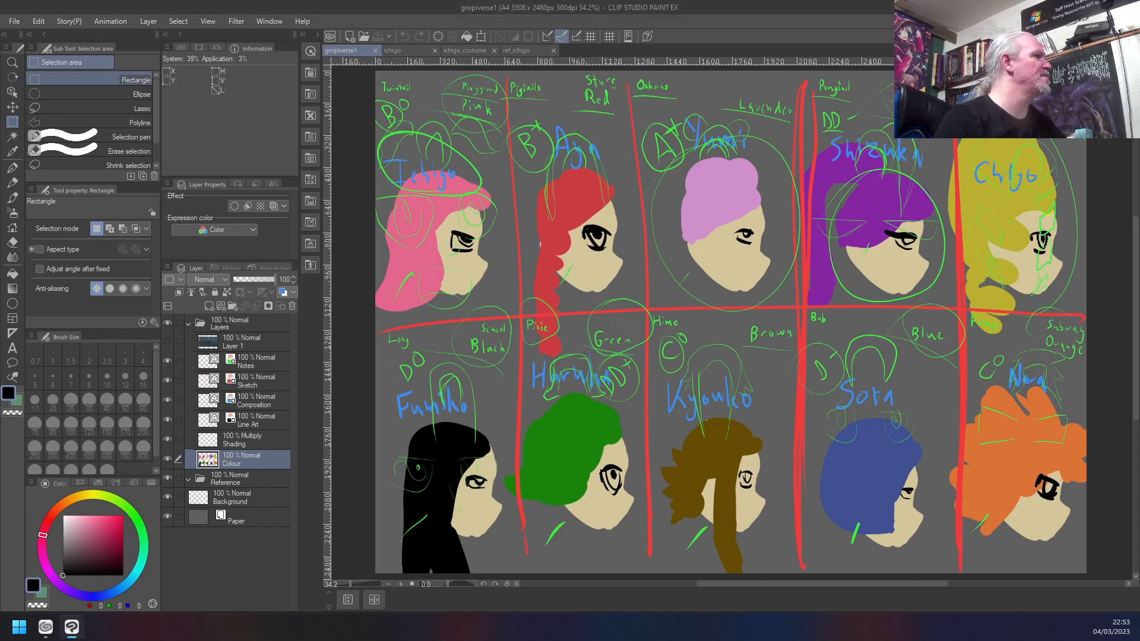
pyautogui.press('super+d')
pyautogui.press('super+d')
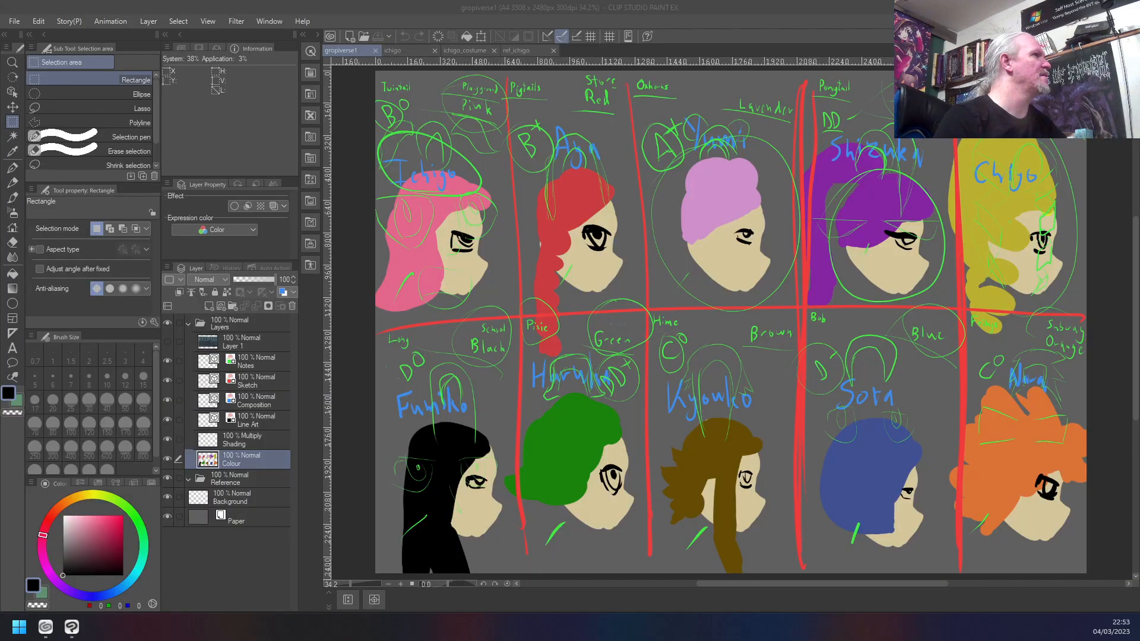
pyautogui.press('super+d')
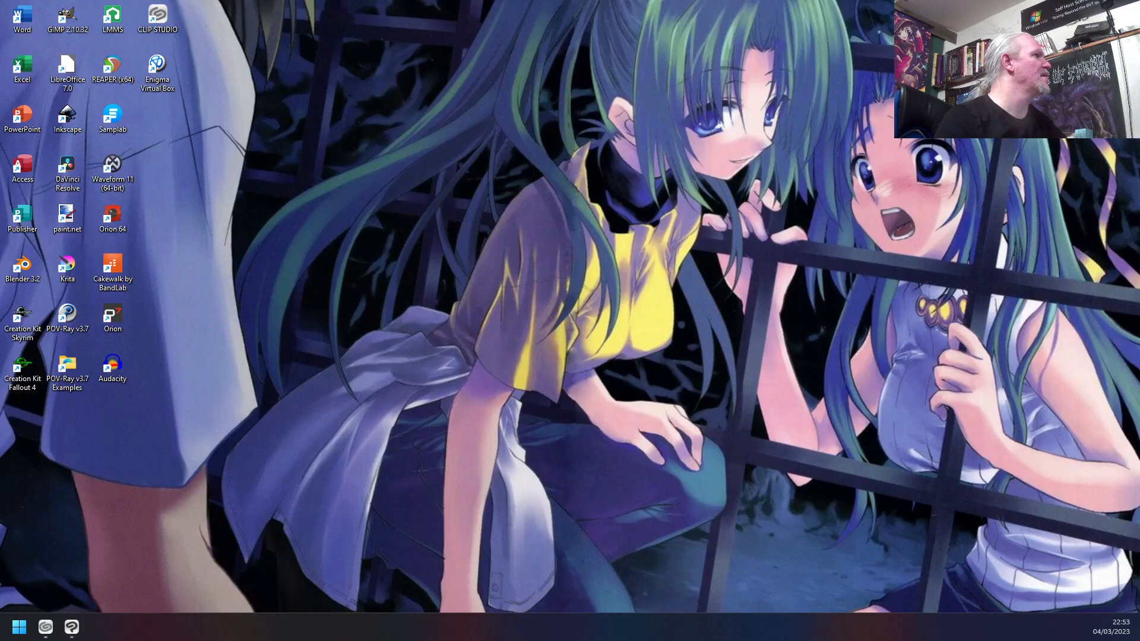
pyautogui.press('super+d')
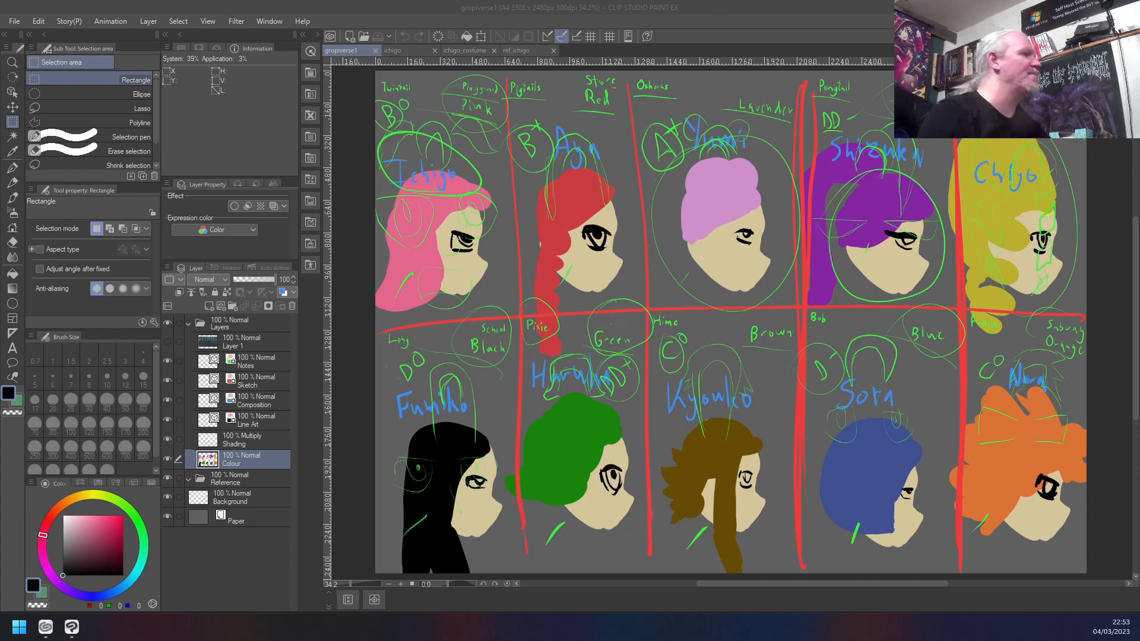
pyautogui.click(791, 10)
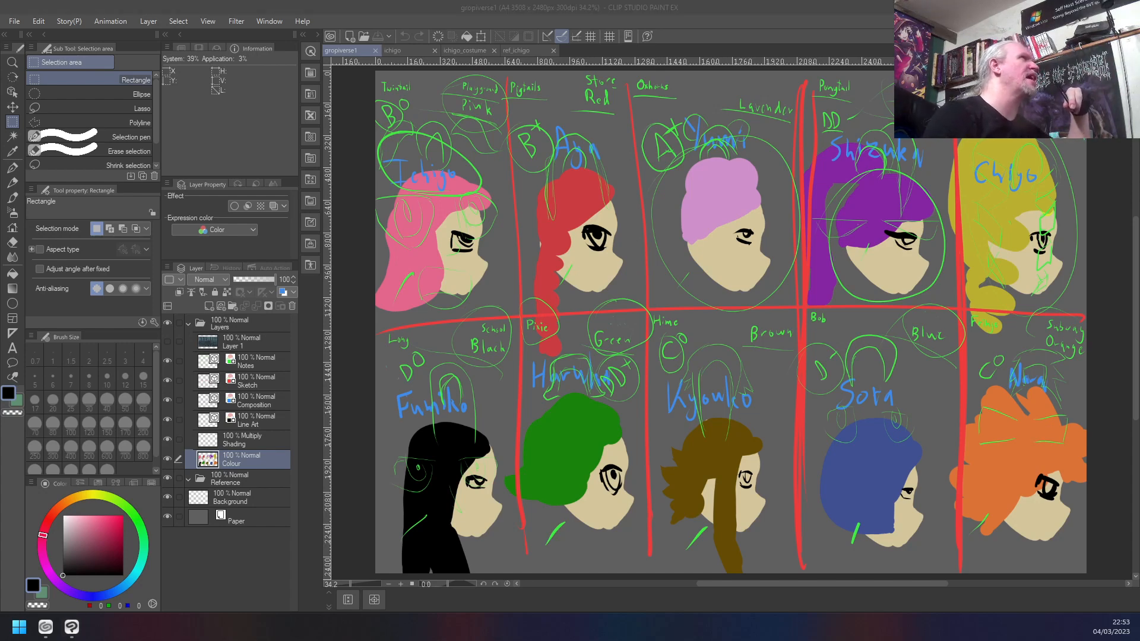
# - Switch to File Explorer over the canvas and browse from Pictures through ClipStudio into the gropiverse folder
pyautogui.moveTo(616, 0); pyautogui.dragTo(635, 134)
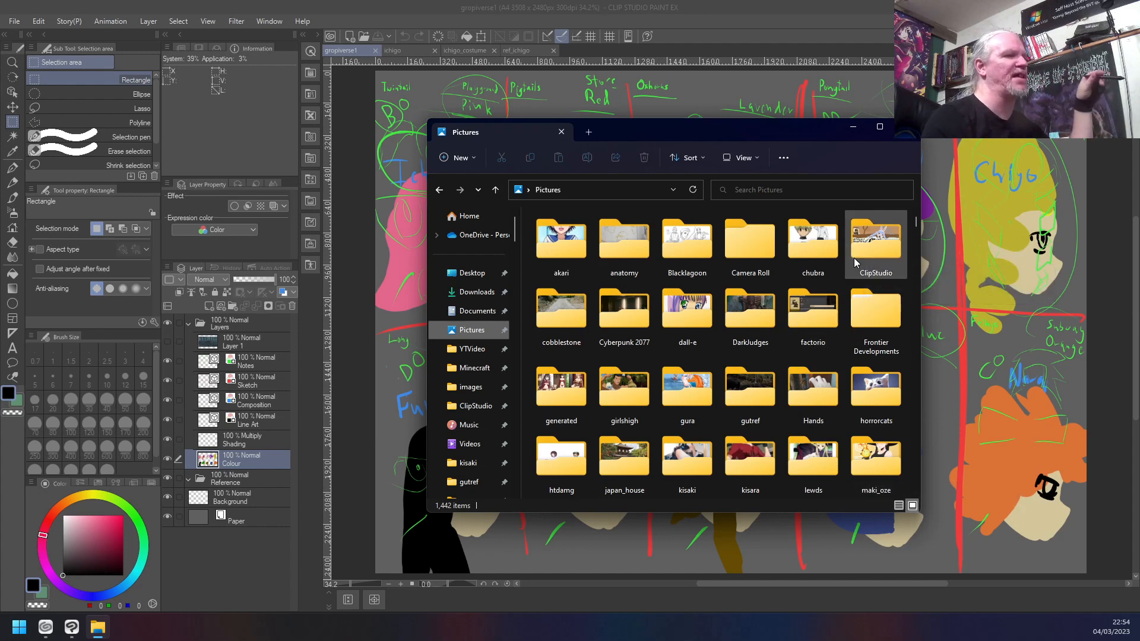
pyautogui.moveTo(859, 259)
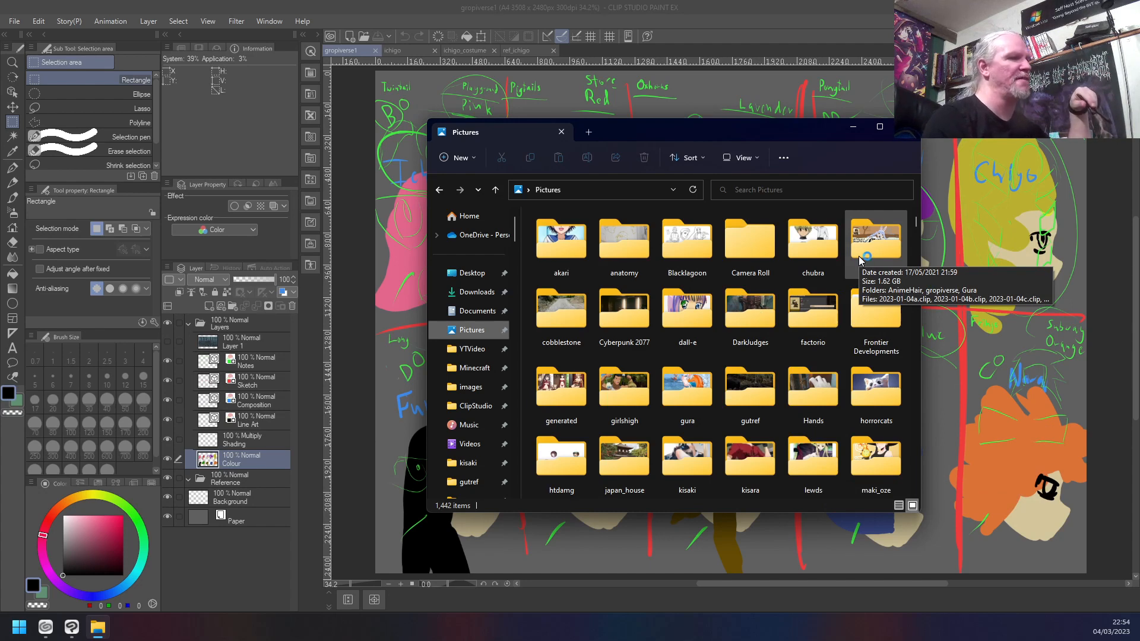
pyautogui.doubleClick(859, 260)
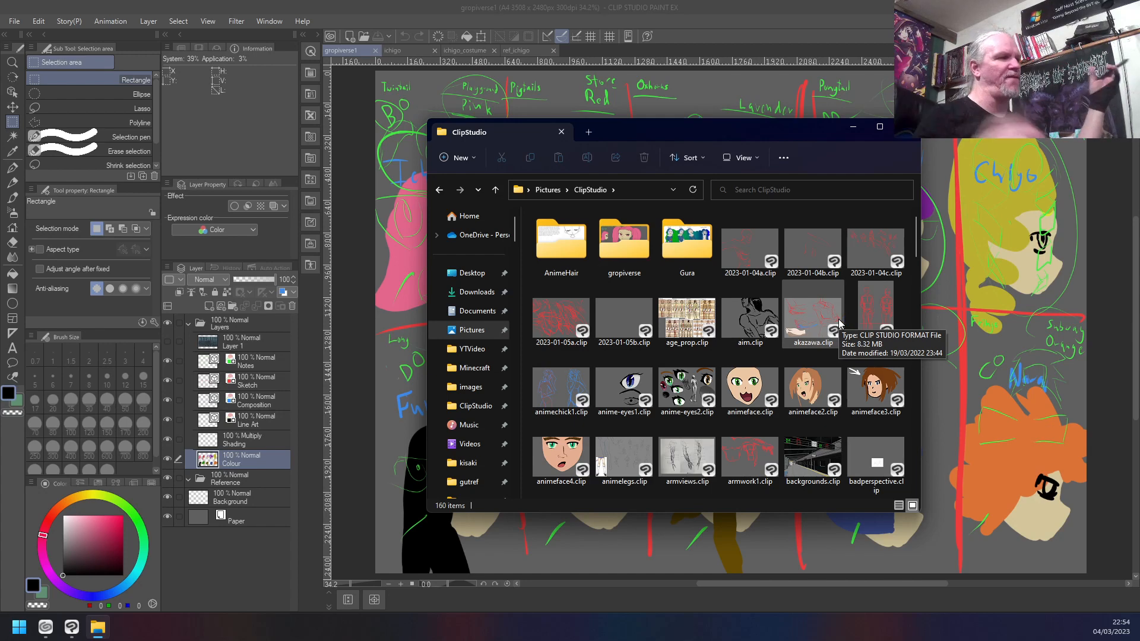
pyautogui.doubleClick(629, 249)
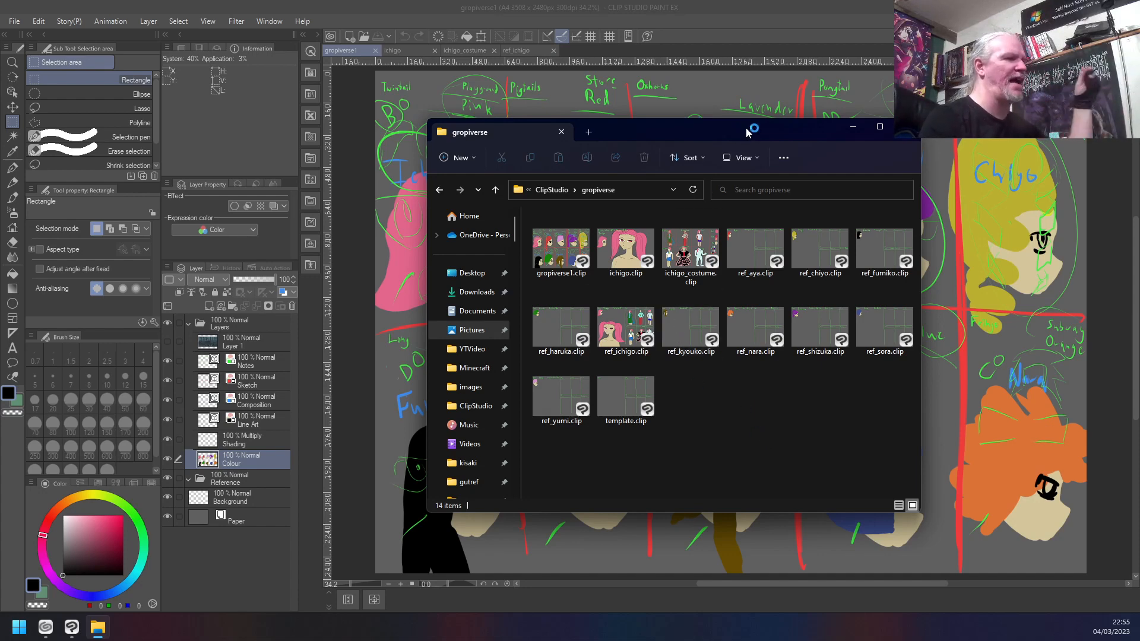
# - Select gropiverse1.clip, move the File Explorer window aside to view the character overview sheet, and bring the window back
pyautogui.click(556, 278)
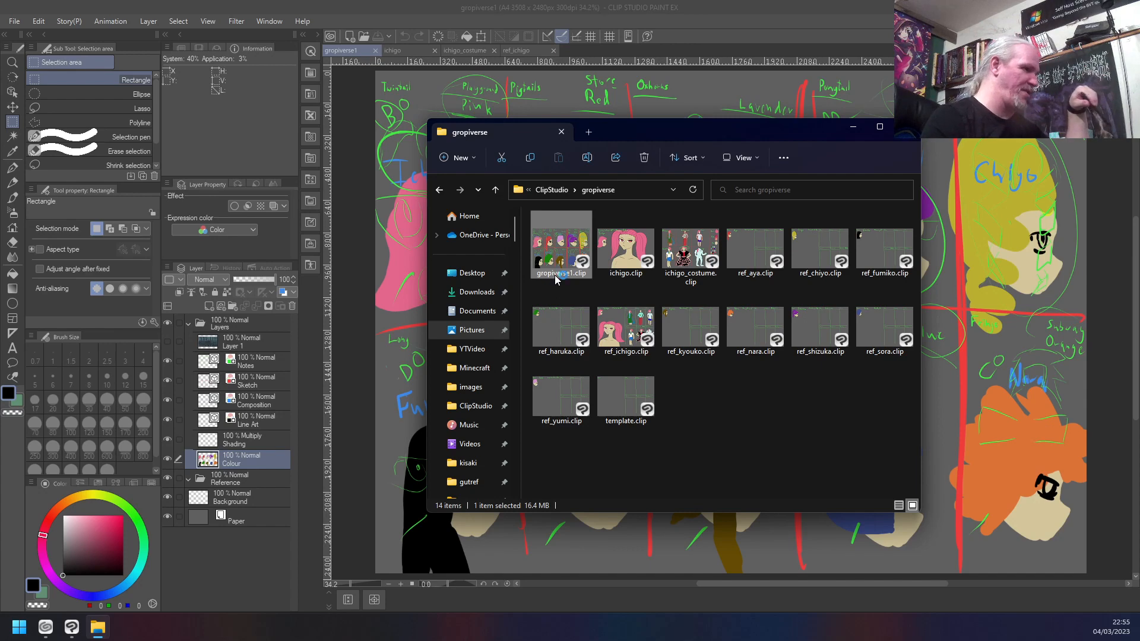
pyautogui.doubleClick(557, 279)
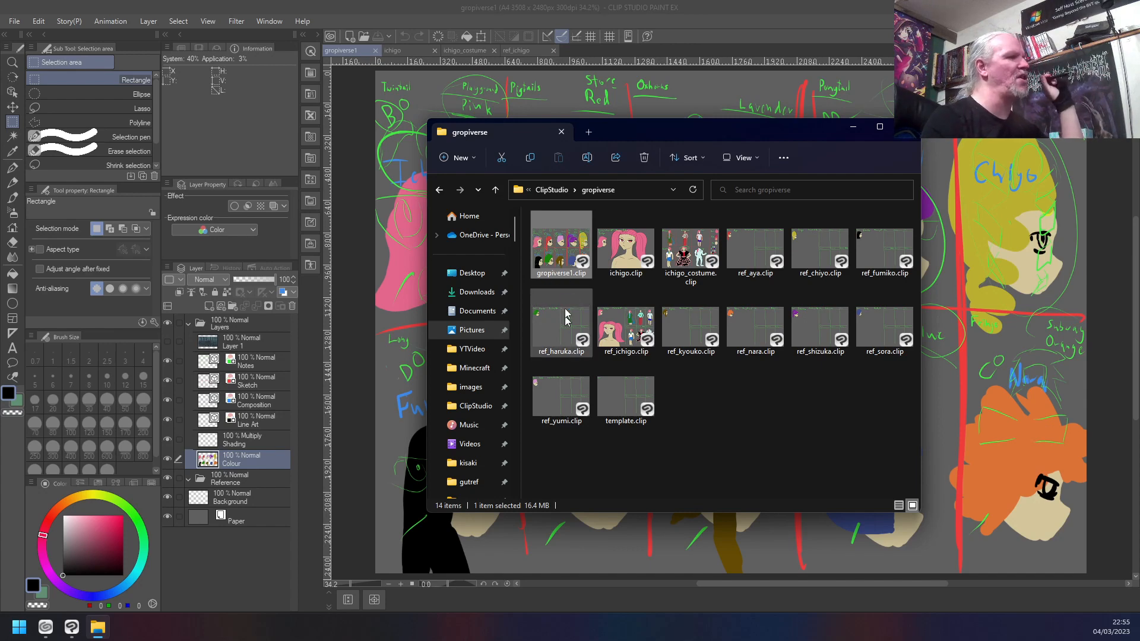
pyautogui.moveTo(682, 139)
pyautogui.mouseDown()
pyautogui.moveTo(656, 429)
pyautogui.moveTo(685, 587)
pyautogui.mouseUp()
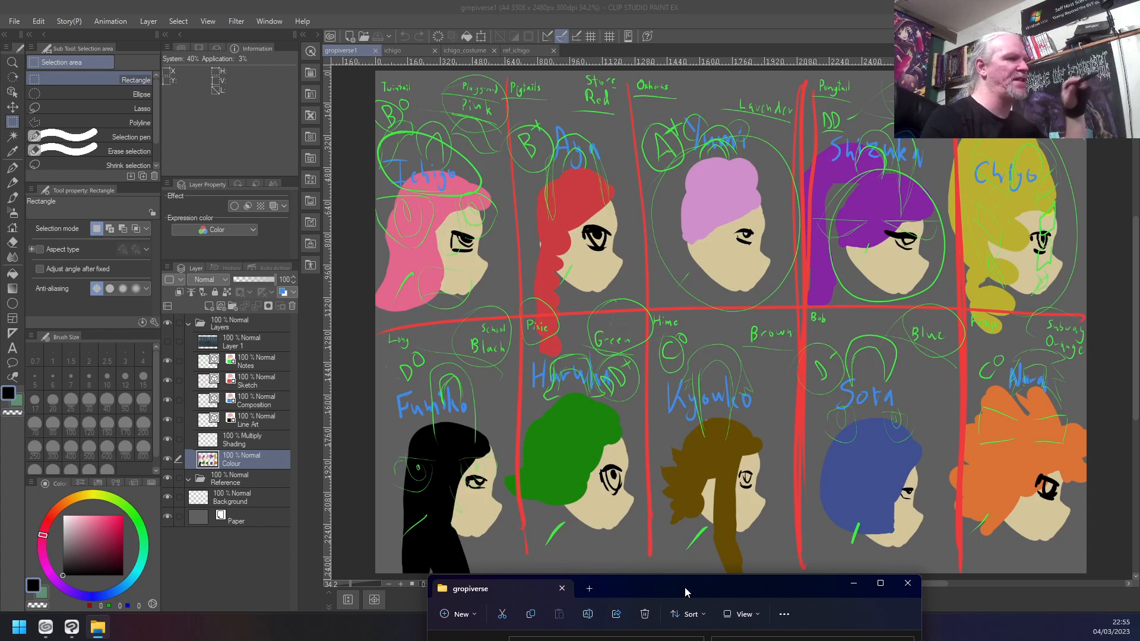
pyautogui.moveTo(685, 586); pyautogui.dragTo(683, 162)
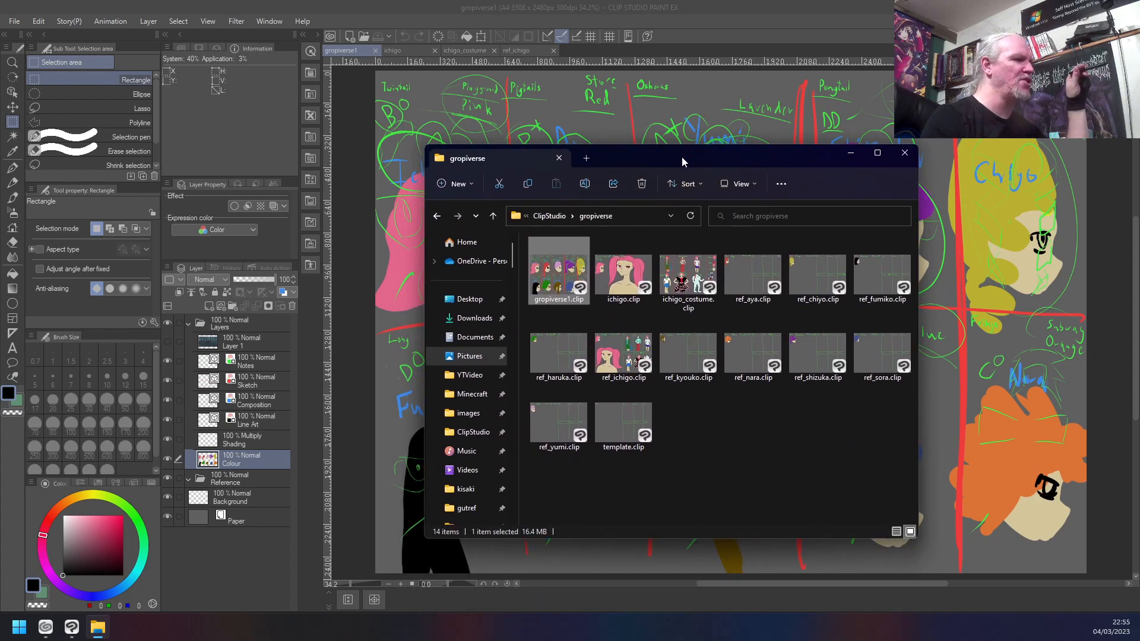
# - Locate ichigo.clip, ichigo_costume.clip and ref_ichigo.clip in the gropiverse folder and view the ichigo and ichigo_costume drawings
pyautogui.click(638, 274)
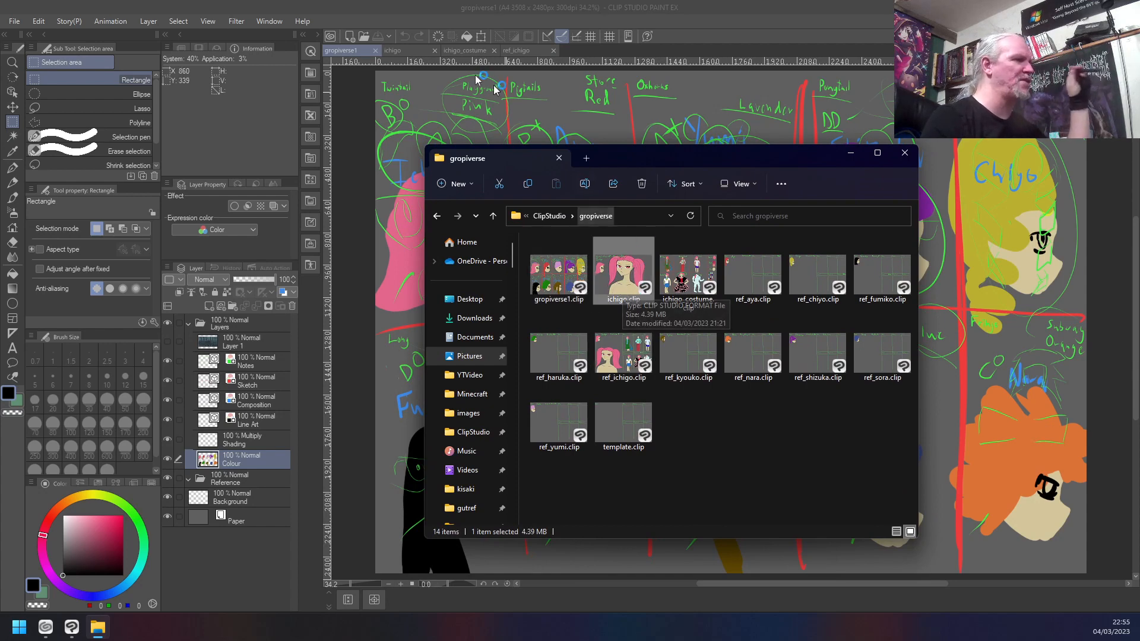
pyautogui.click(393, 51)
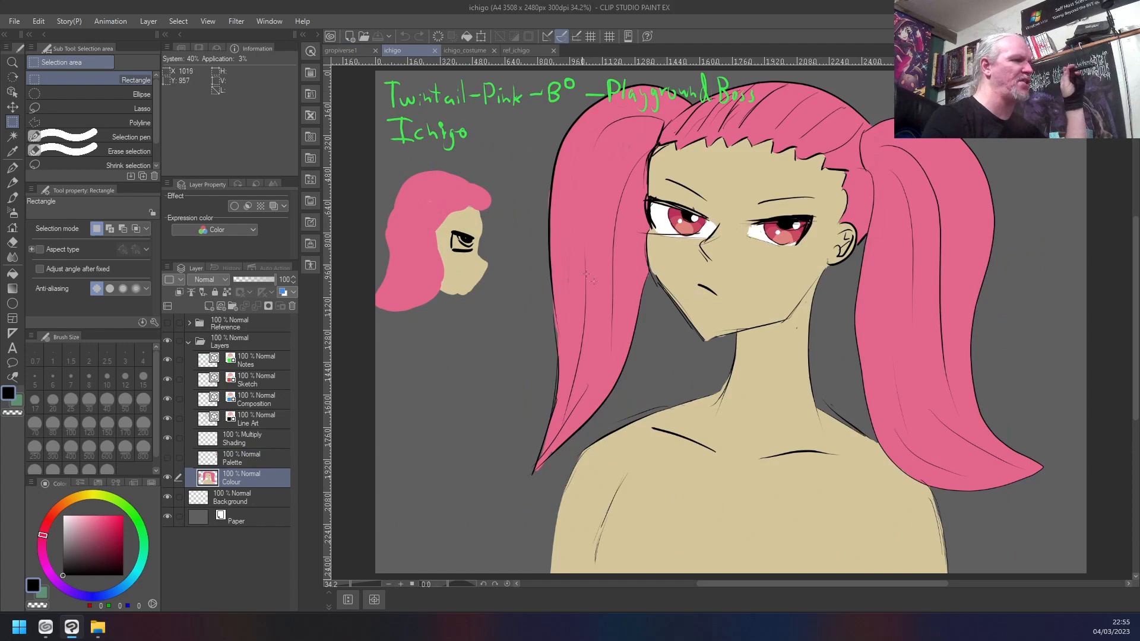
pyautogui.click(107, 627)
pyautogui.doubleClick(689, 279)
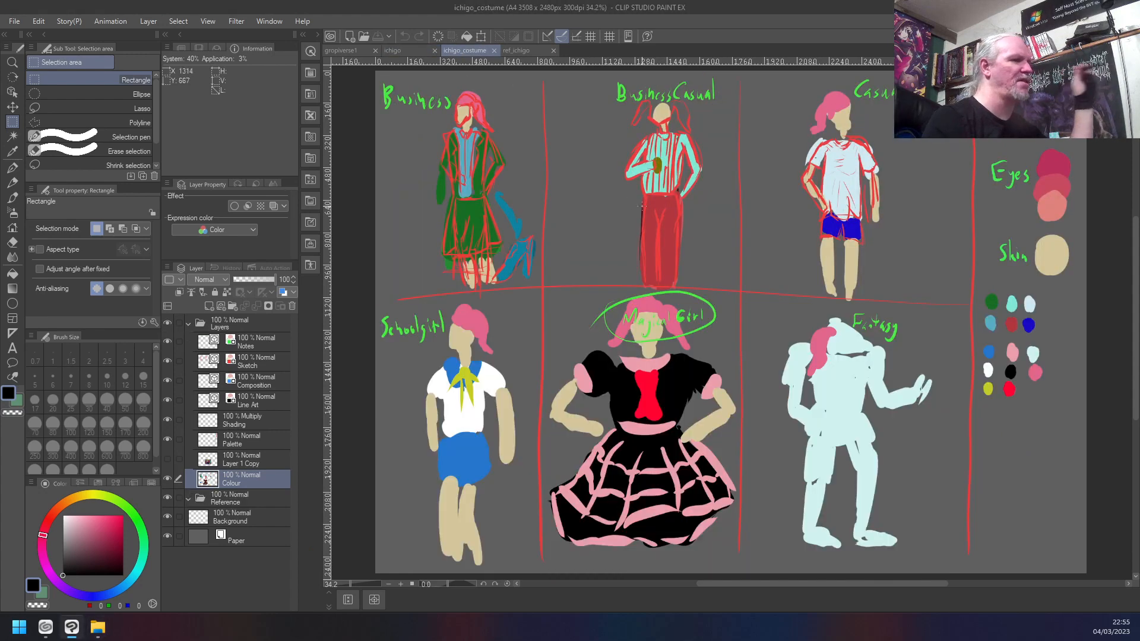
pyautogui.click(100, 628)
pyautogui.click(636, 360)
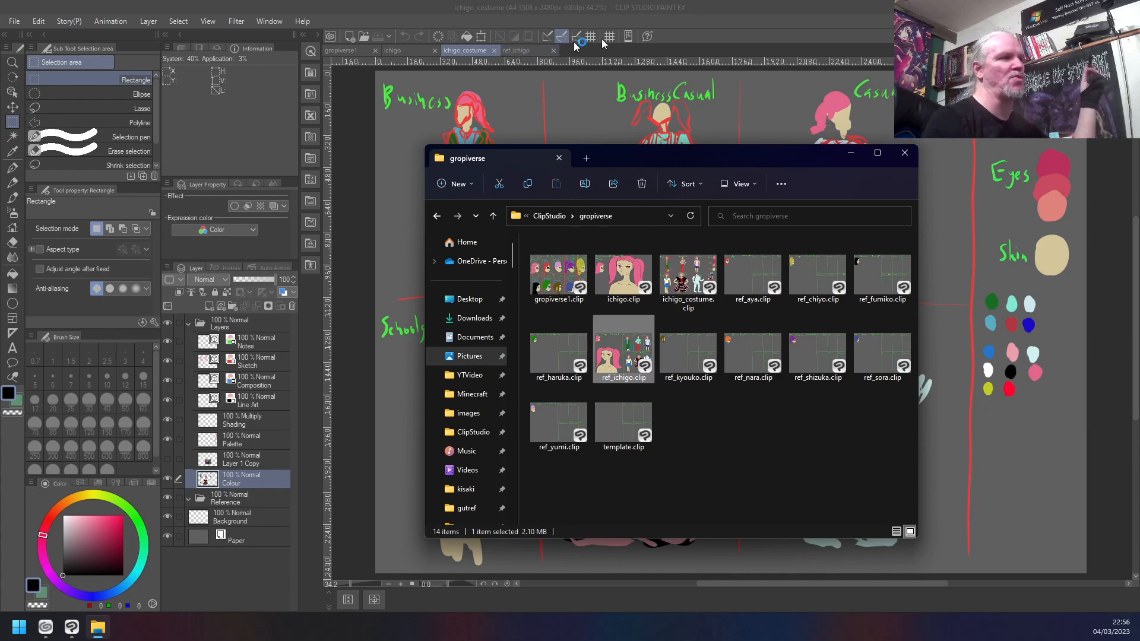
# - Compare the ichigo drawing with the gropiverse1 overview and show the Palette layer in the ichigo drawing
pyautogui.click(392, 51)
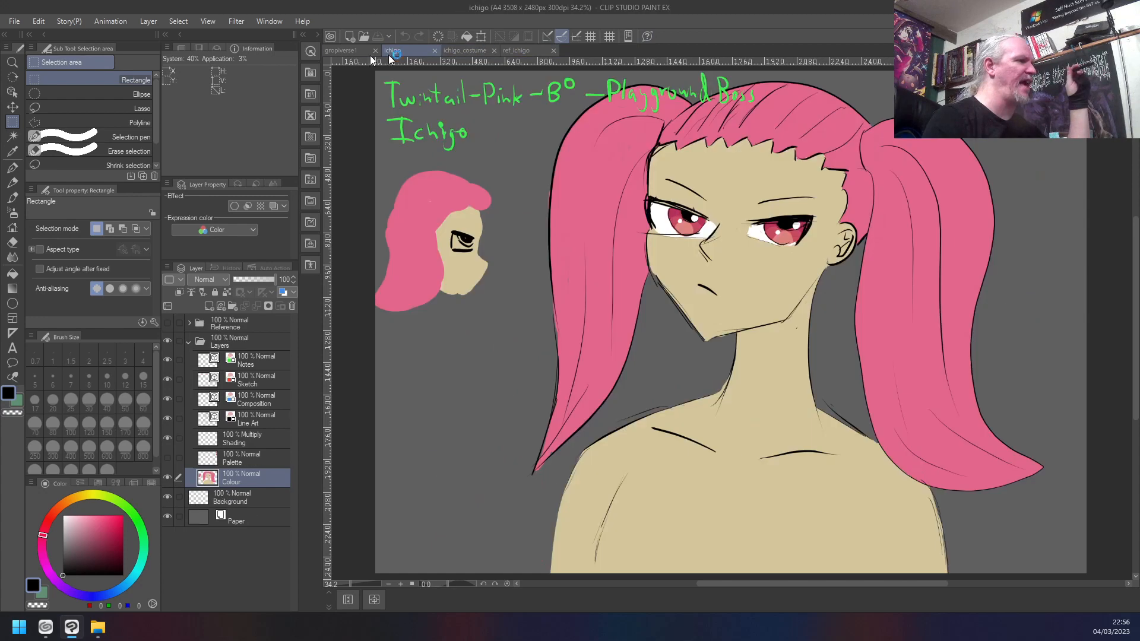
pyautogui.click(340, 51)
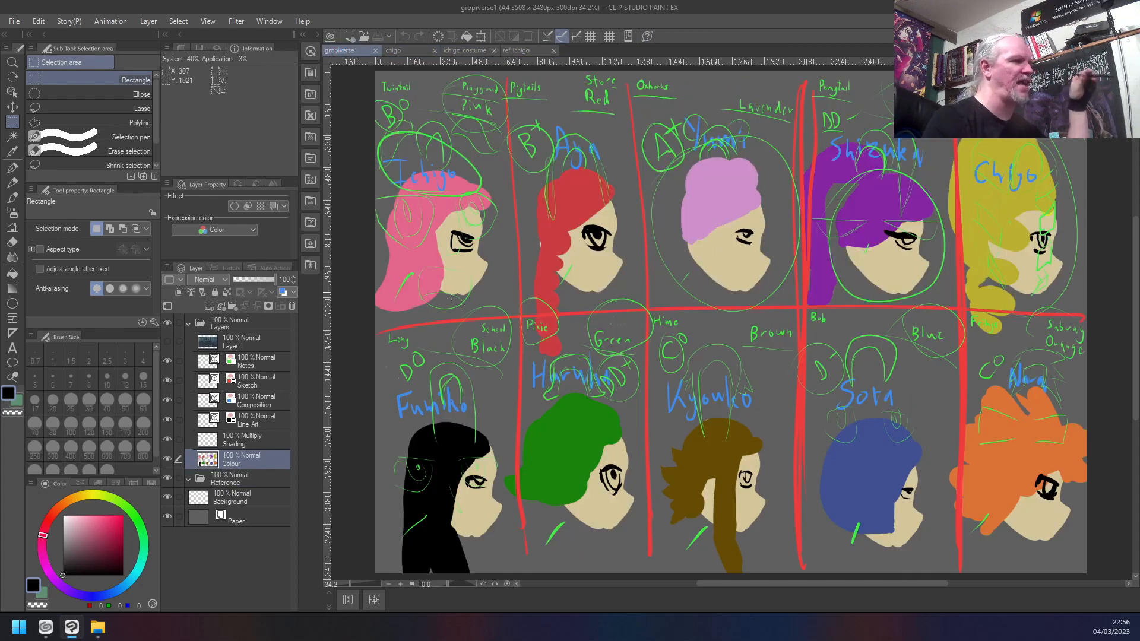
pyautogui.click(409, 50)
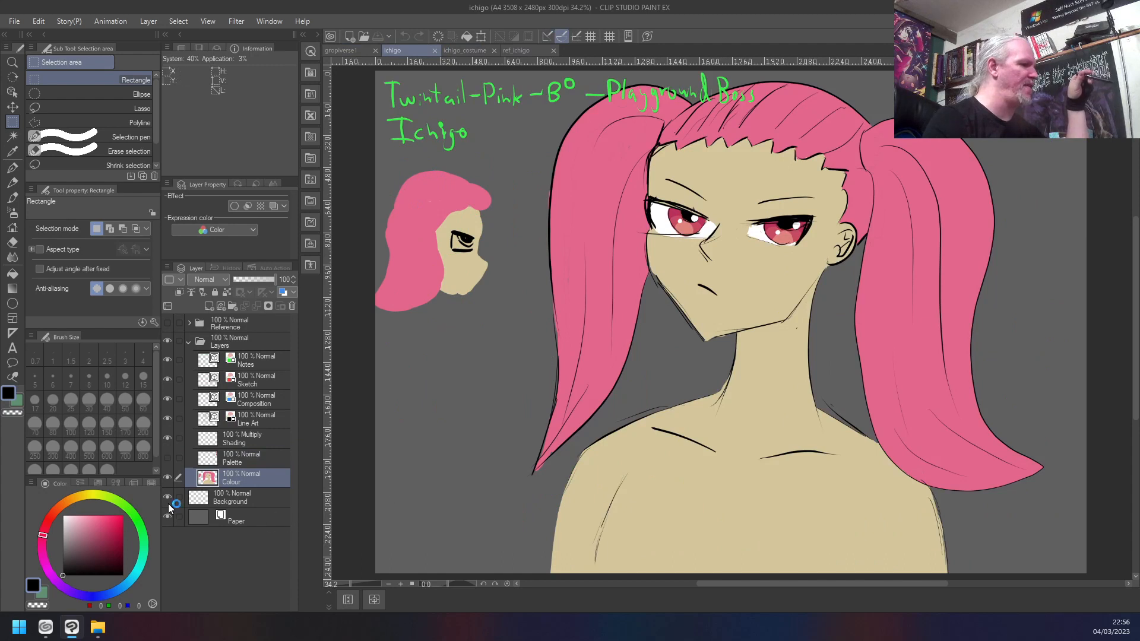
pyautogui.click(168, 459)
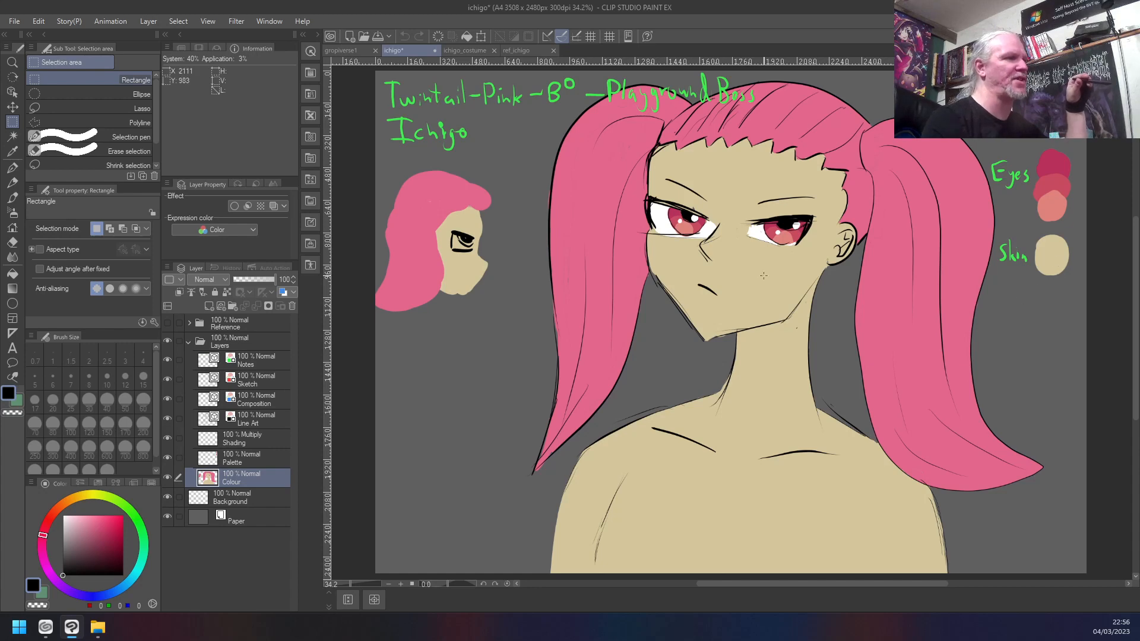
# - Review the ichigo_costume and ref_ichigo sheets, and open ref_aya.clip from the gropiverse folder
pyautogui.click(463, 50)
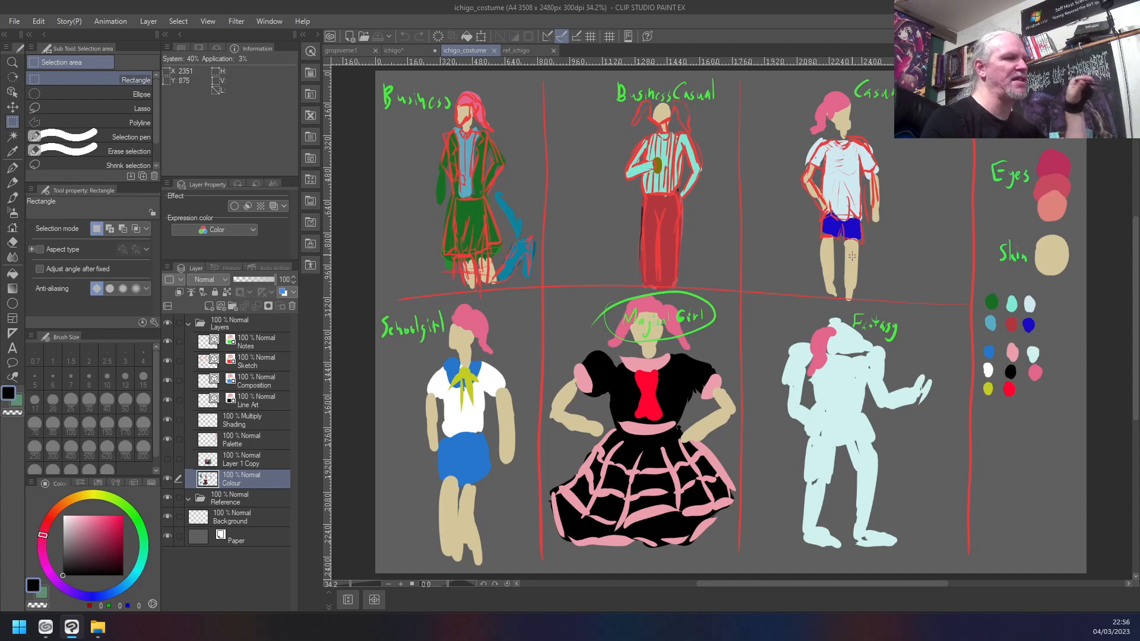
pyautogui.click(530, 50)
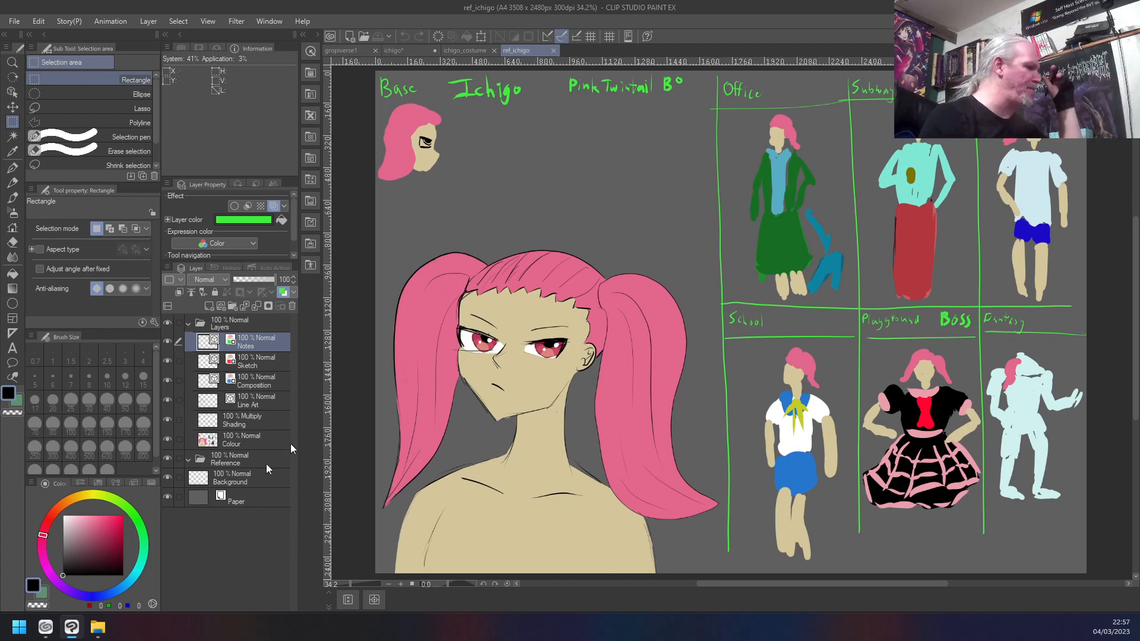
pyautogui.click(98, 628)
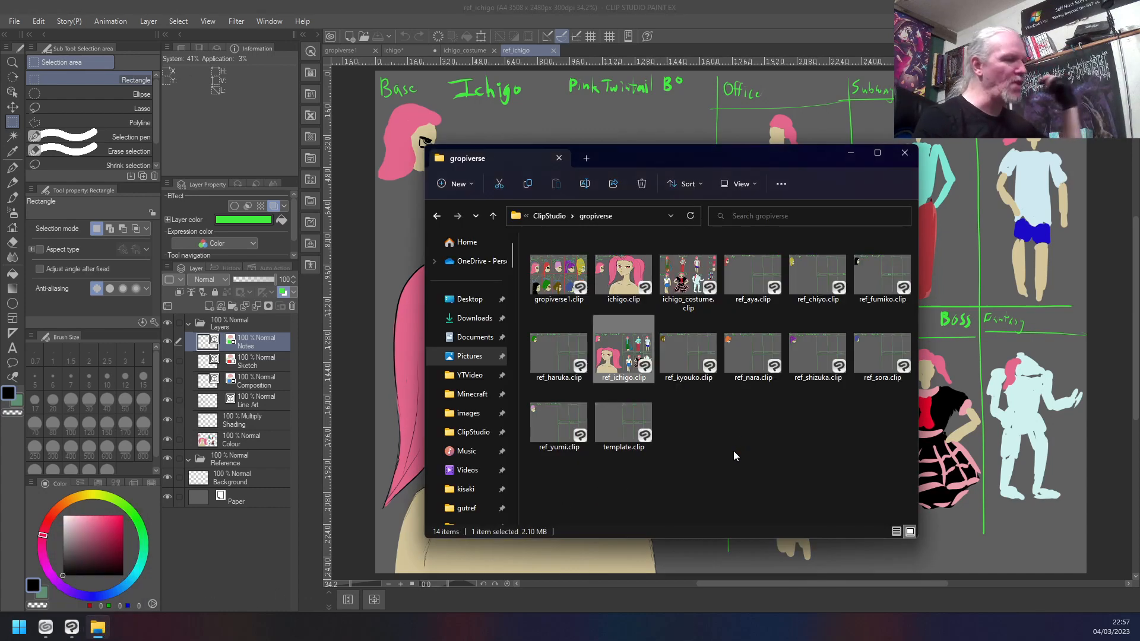
pyautogui.click(753, 300)
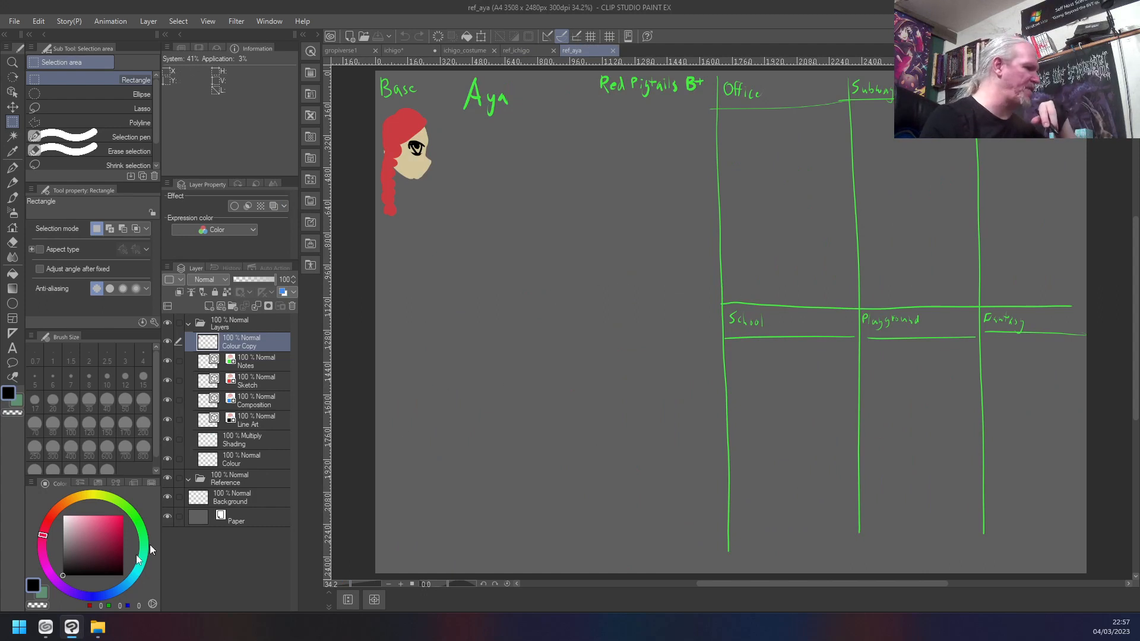
# - Return to the gropiverse folder and highlight the ref_ prefix in the name of ref_aya.clip without renaming the file
pyautogui.click(99, 633)
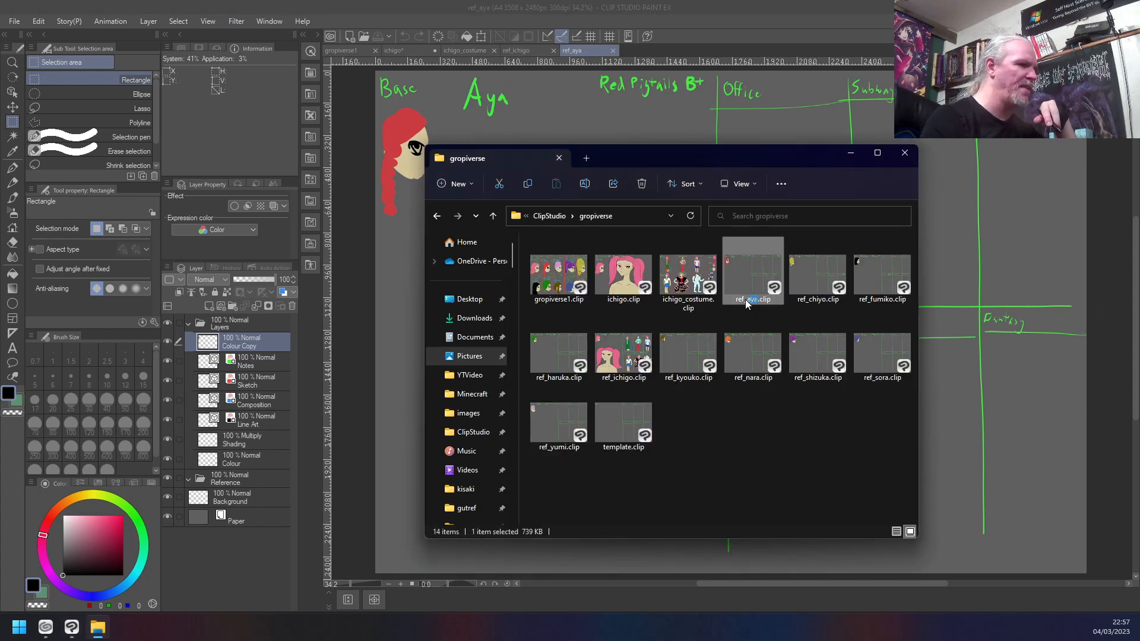
pyautogui.press('F2')
pyautogui.press('Home')
pyautogui.hotkey('shift', 'Right')
pyautogui.hotkey('shift', 'Right')
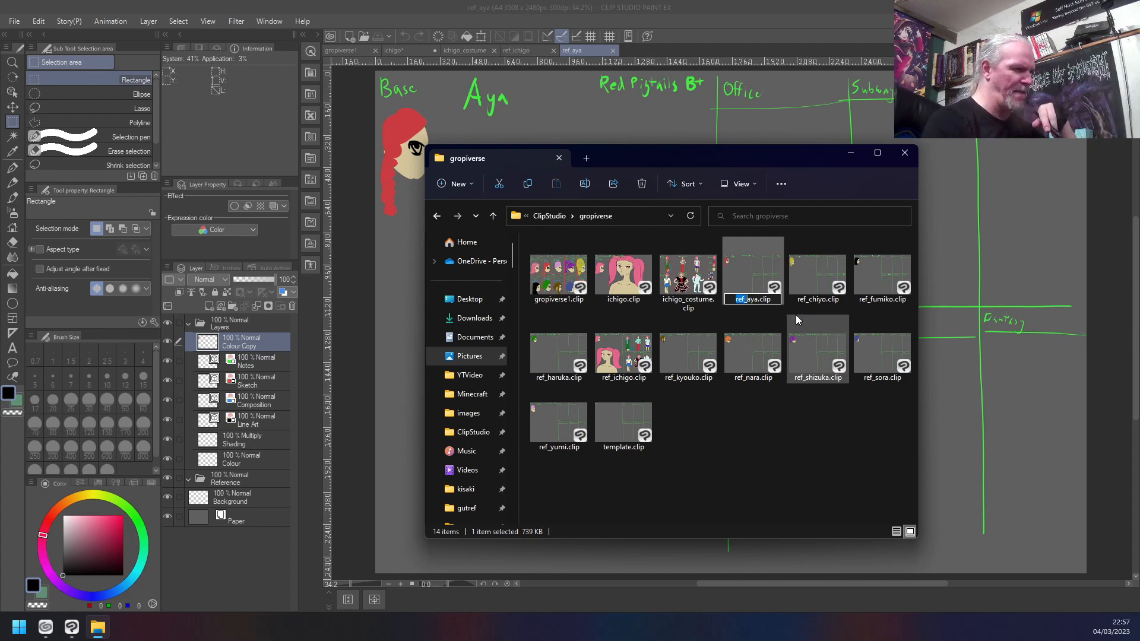
pyautogui.hotkey('shift', 'Right')
pyautogui.hotkey('shift', 'Right')
pyautogui.hotkey('shift', 'Right')
pyautogui.press('Escape')
pyautogui.click(787, 408)
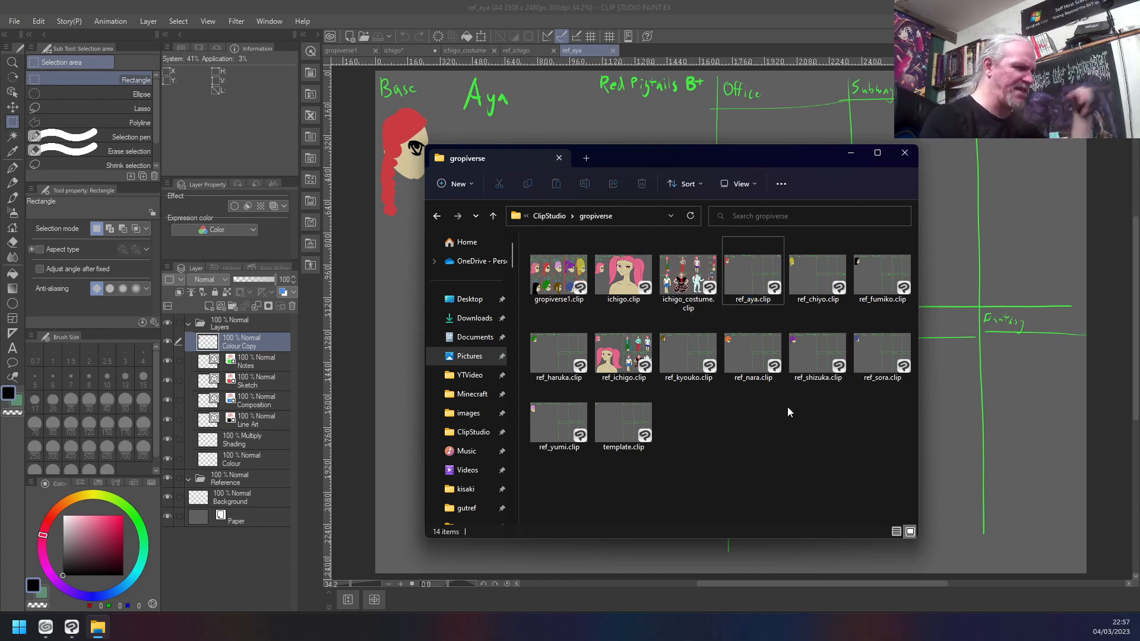
# - Select the reference files from ref_aya.clip through ref_yumi.clip, clear the selection, and select only ref_ichigo.clip
pyautogui.click(753, 273)
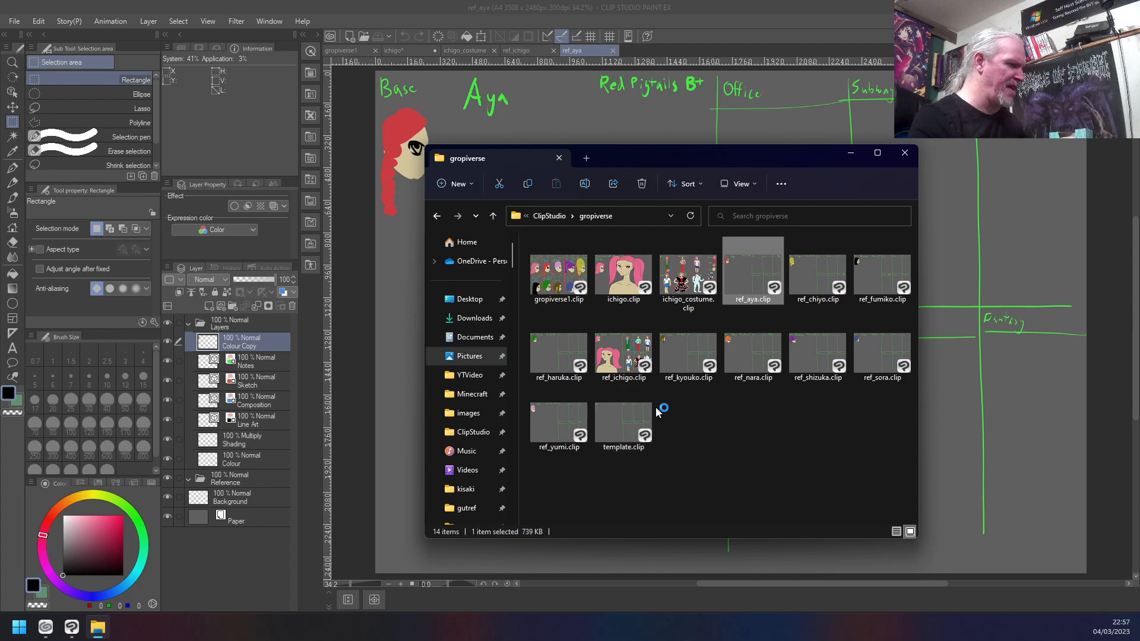
pyautogui.keyDown('shift'); pyautogui.click(548, 421); pyautogui.keyUp('shift')
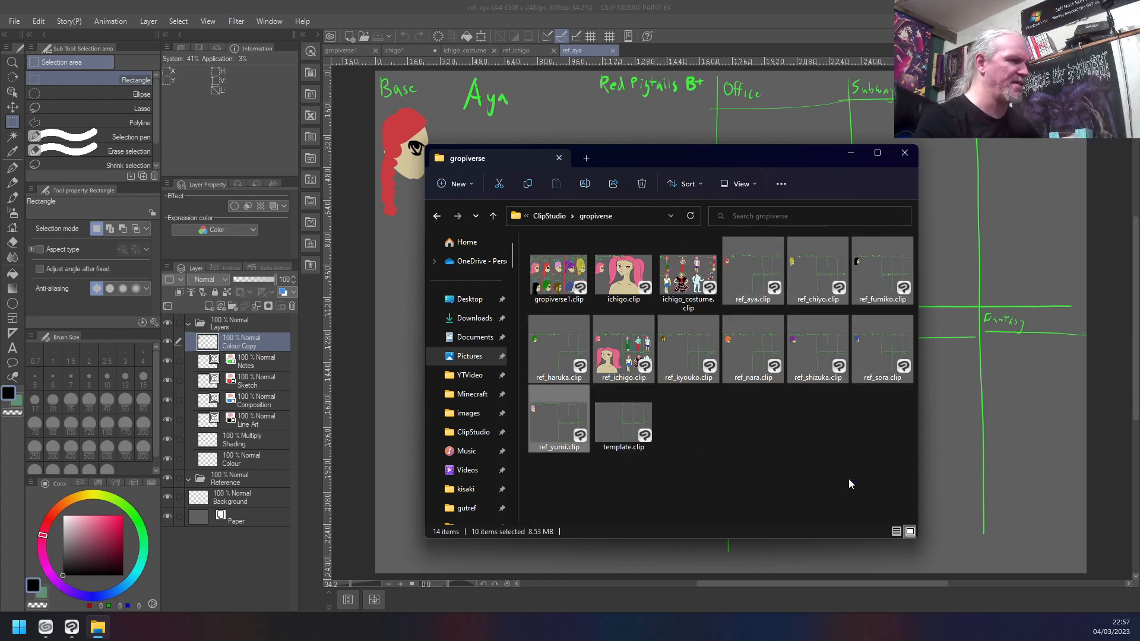
pyautogui.click(849, 478)
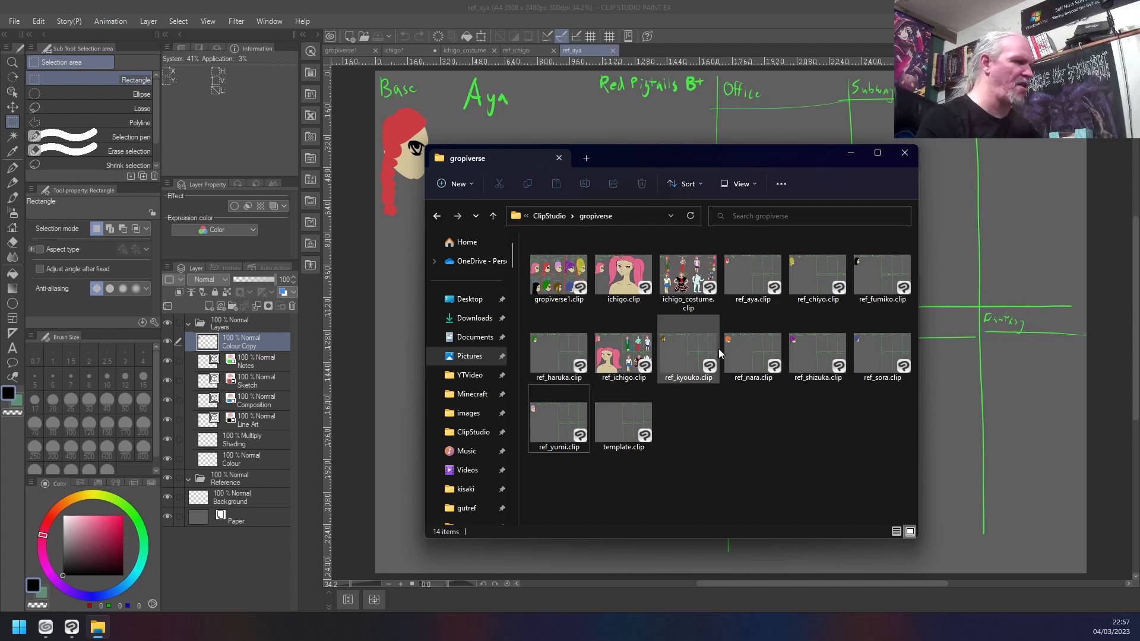
pyautogui.click(632, 363)
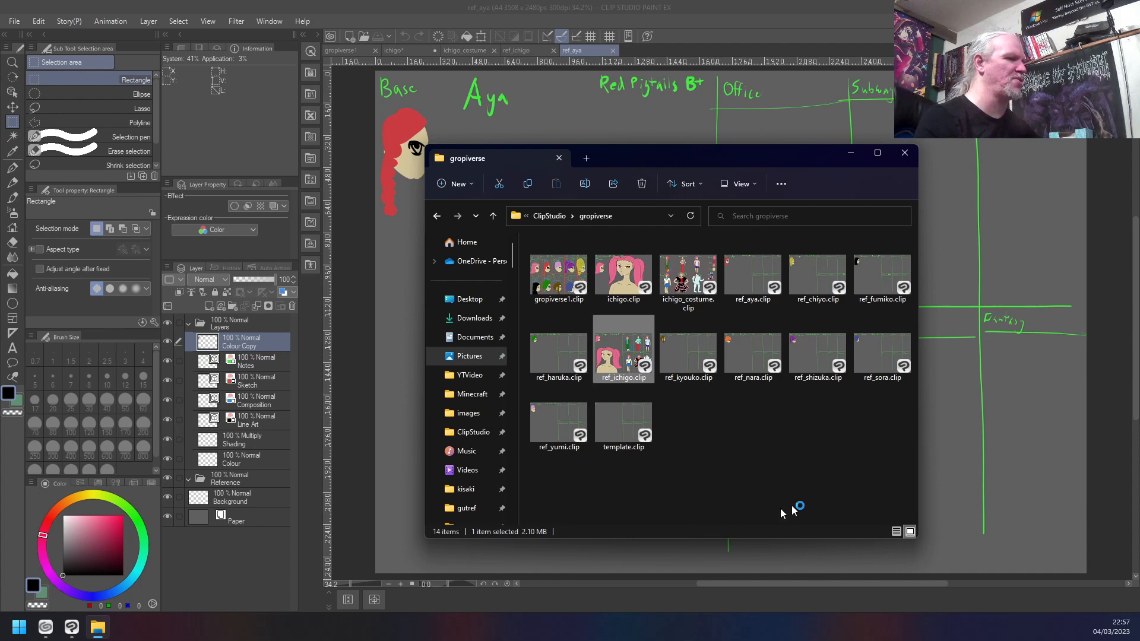
# - Open ref_shizuka.clip from the gropiverse folder to view its sheet, and close both the ref_shizuka and ref_aya documents
pyautogui.click(809, 355)
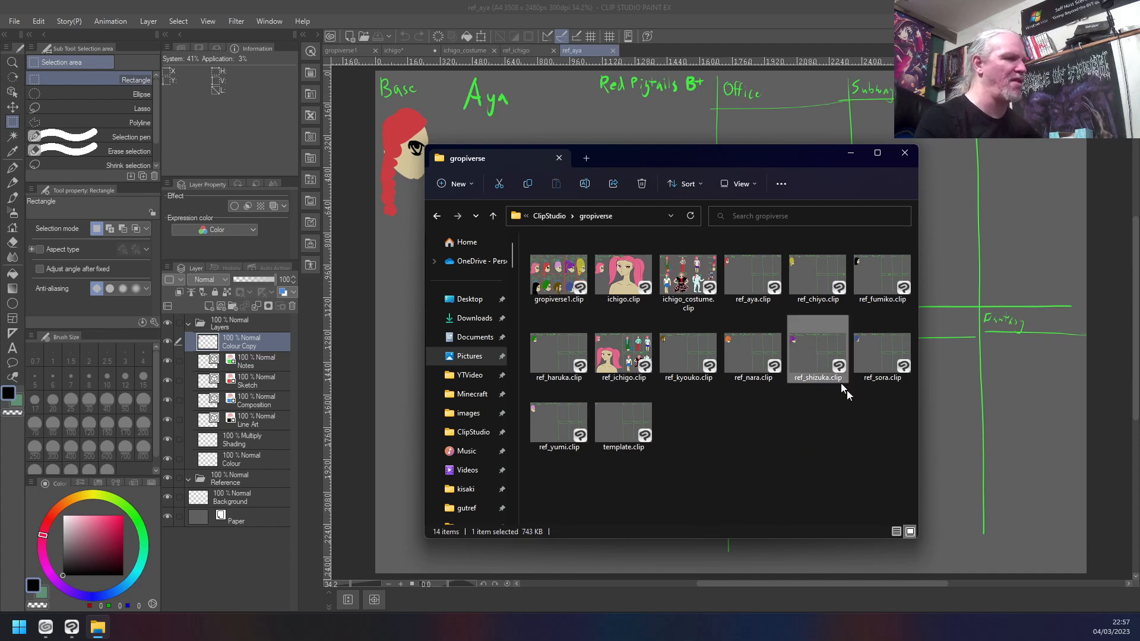
pyautogui.doubleClick(822, 354)
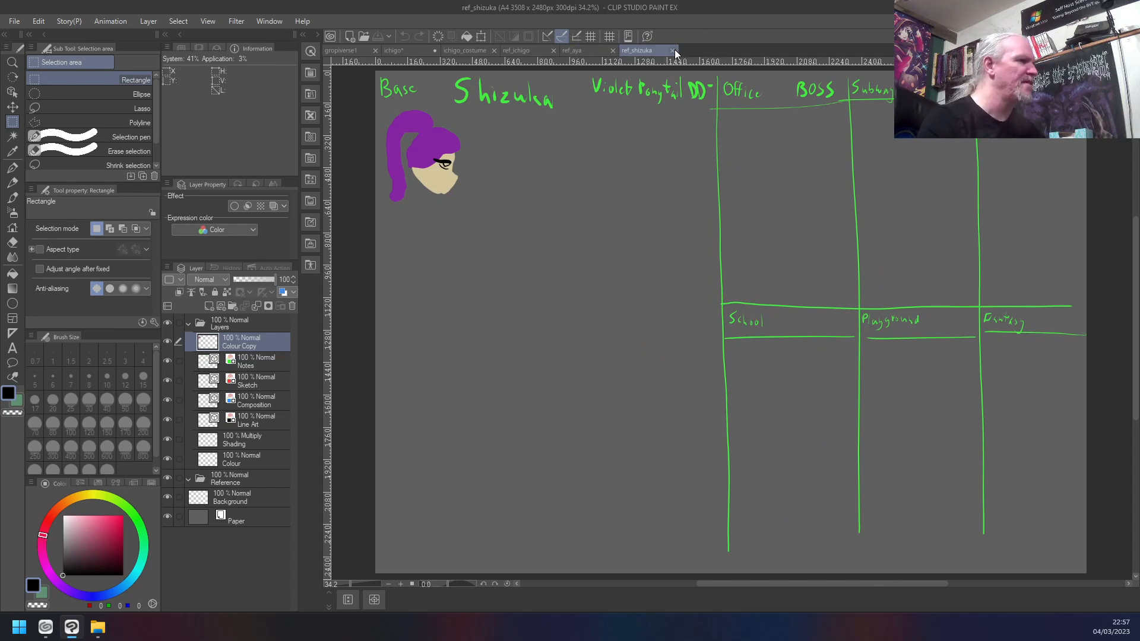
pyautogui.click(673, 51)
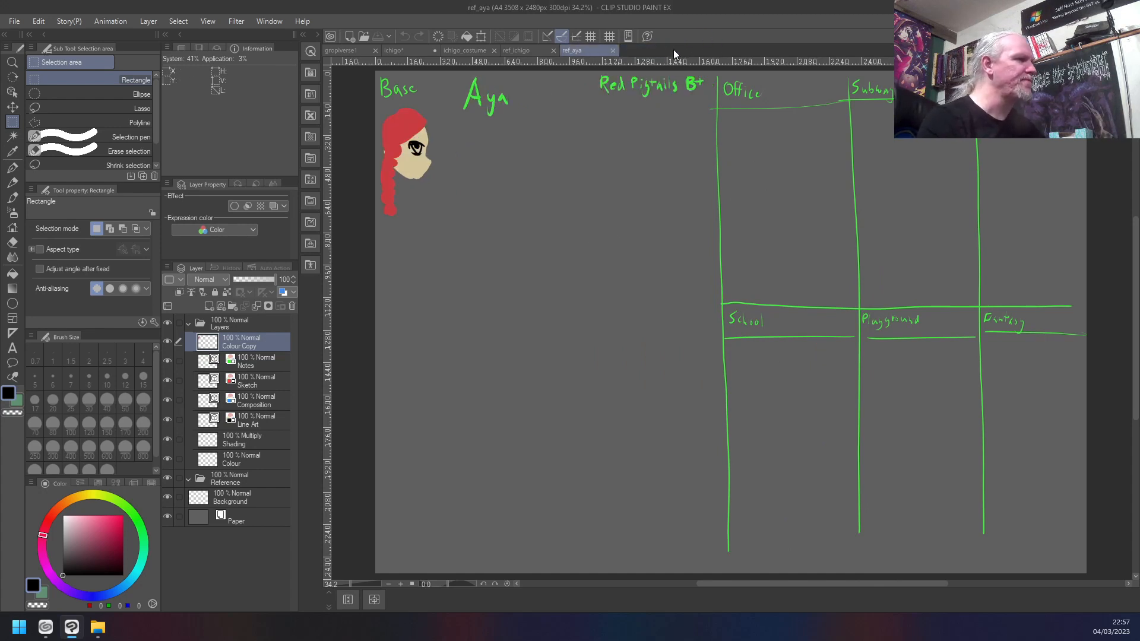
pyautogui.click(613, 51)
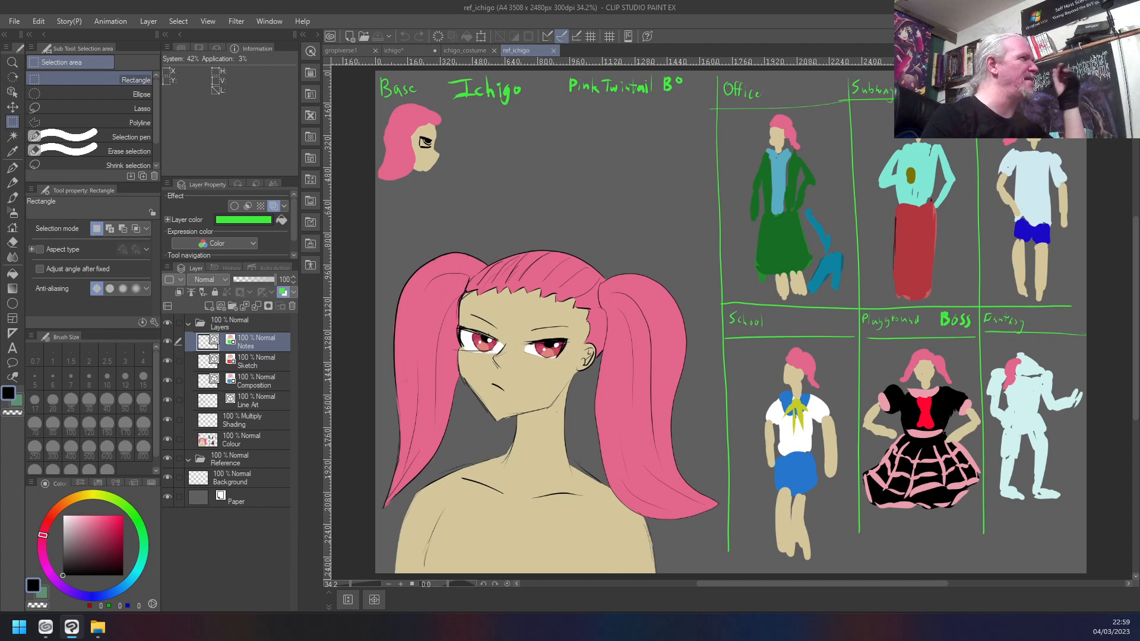
# - Switch to File Explorer and show the path to the project files from Pictures through ClipStudio into the gropiverse folder
pyautogui.click(98, 627)
pyautogui.click(549, 216)
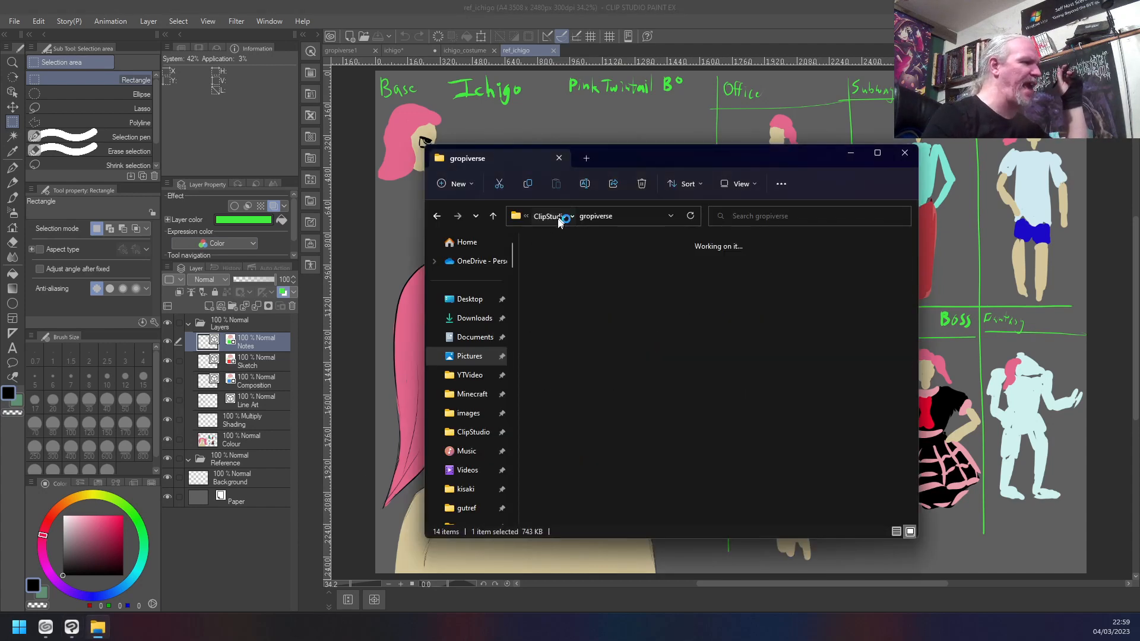
pyautogui.click(542, 217)
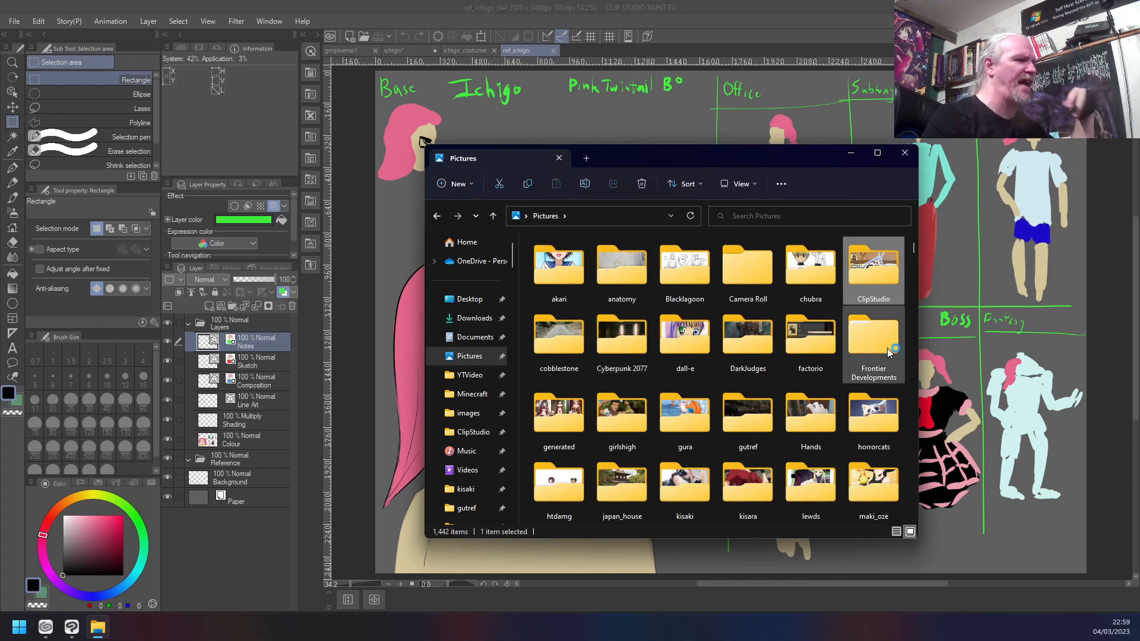
pyautogui.doubleClick(880, 277)
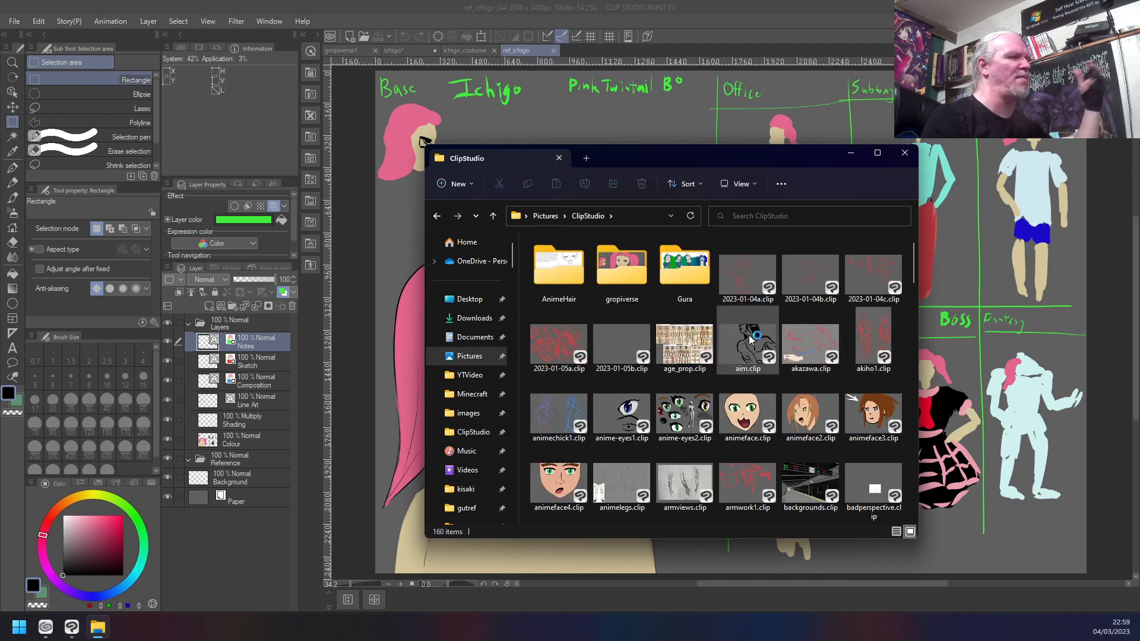
pyautogui.doubleClick(634, 270)
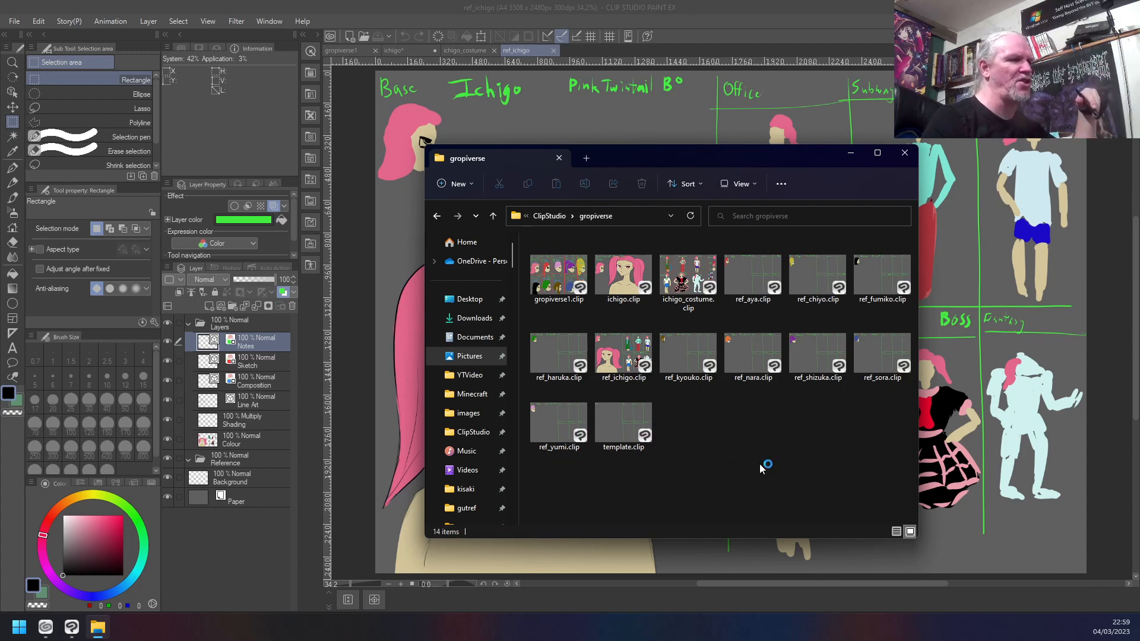
# - Point out the reference files one by one from ref_aya.clip to ref_kyouko.clip, clear the selection, and move the folder window off the canvas
pyautogui.click(736, 288)
pyautogui.click(816, 279)
pyautogui.click(875, 277)
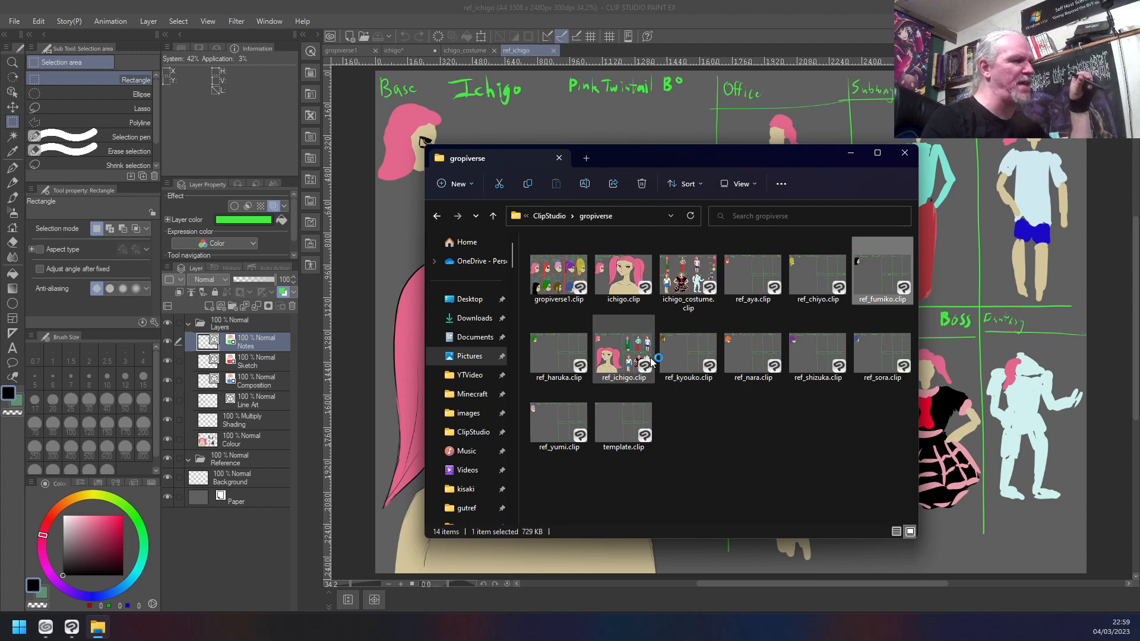
pyautogui.click(572, 363)
pyautogui.click(640, 355)
pyautogui.click(674, 356)
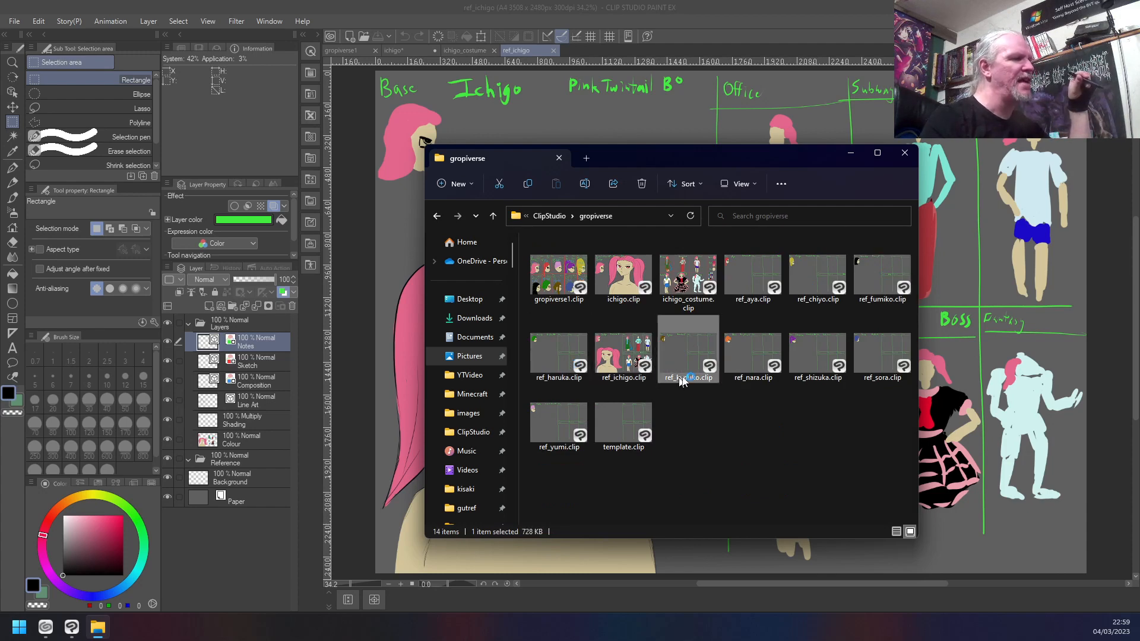
pyautogui.click(746, 461)
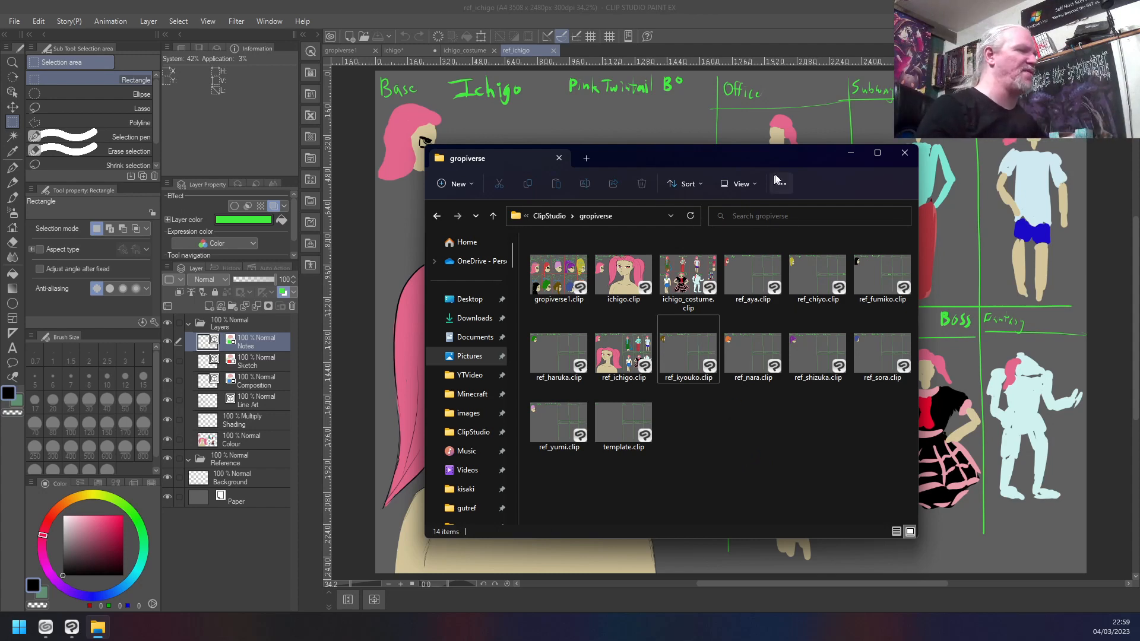
pyautogui.moveTo(805, 152); pyautogui.dragTo(811, 0)
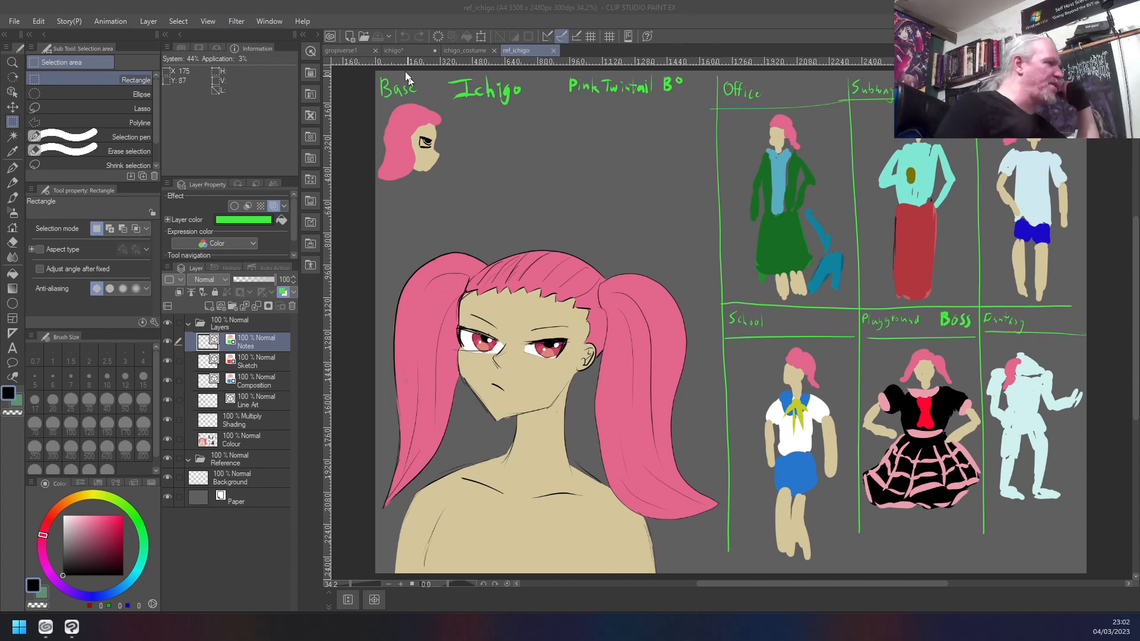
# - View the gropiverse1 overview, and in ref_ichigo marquee the small profile head with a rectangular selection about 381 by 384 px
pyautogui.click(341, 48)
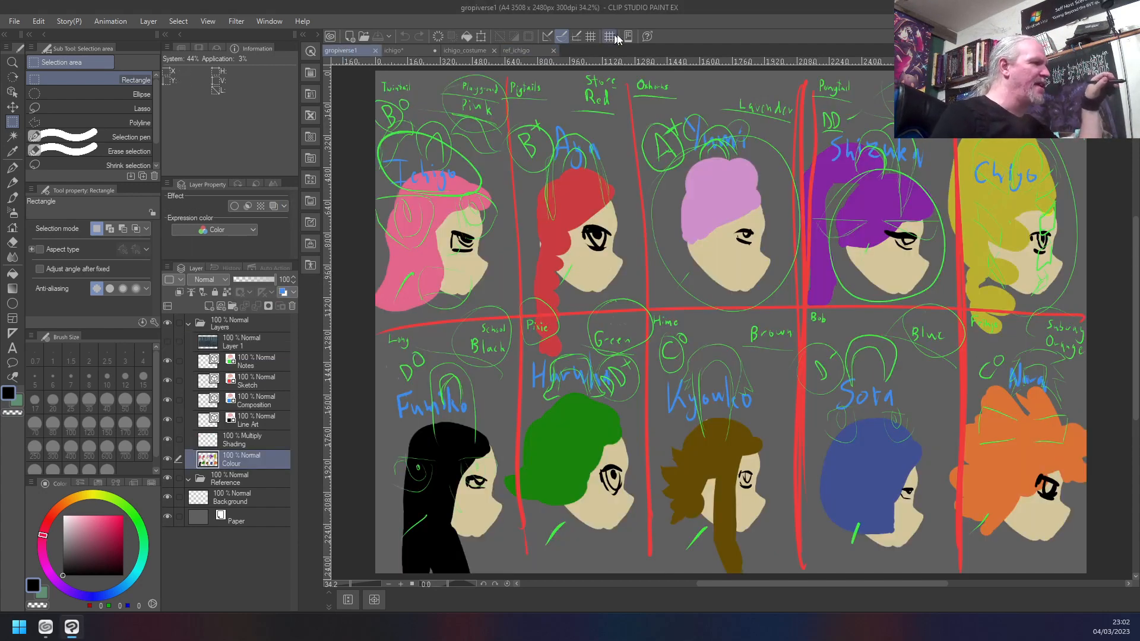
pyautogui.click(514, 51)
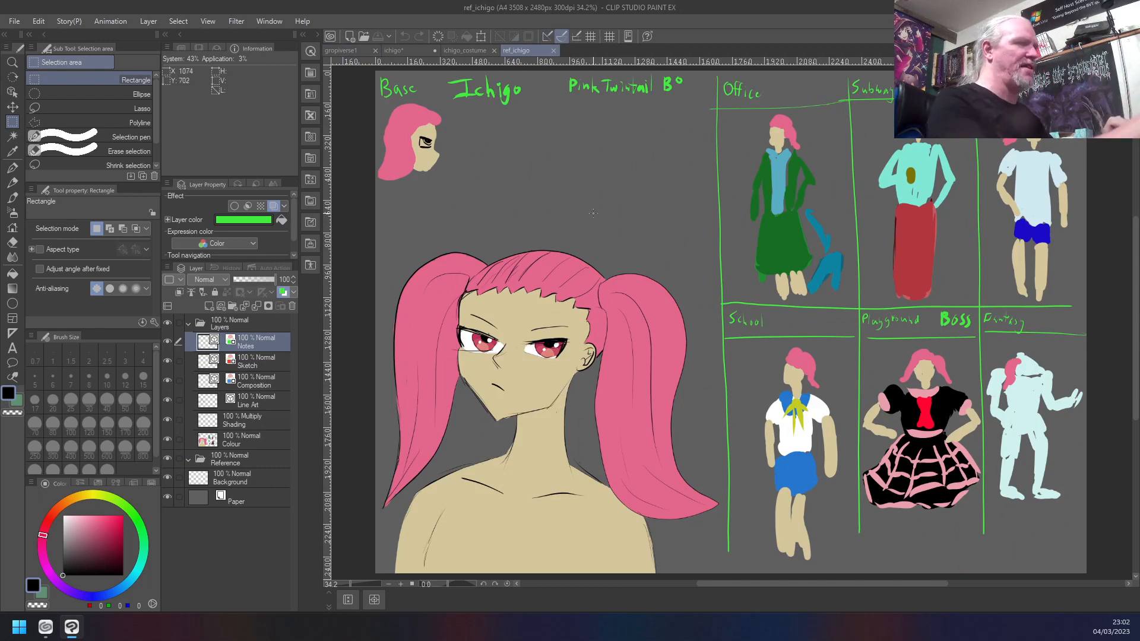
pyautogui.press('m')
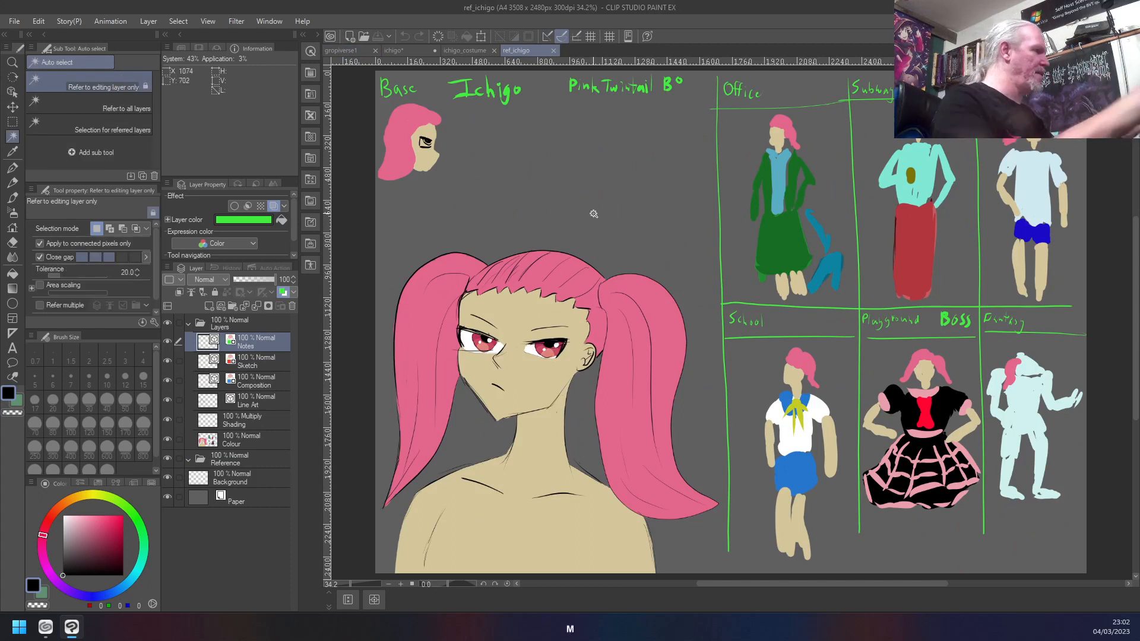
pyautogui.press('m')
pyautogui.moveTo(452, 104)
pyautogui.mouseDown()
pyautogui.moveTo(433, 180)
pyautogui.moveTo(362, 181)
pyautogui.moveTo(372, 176)
pyautogui.mouseUp()
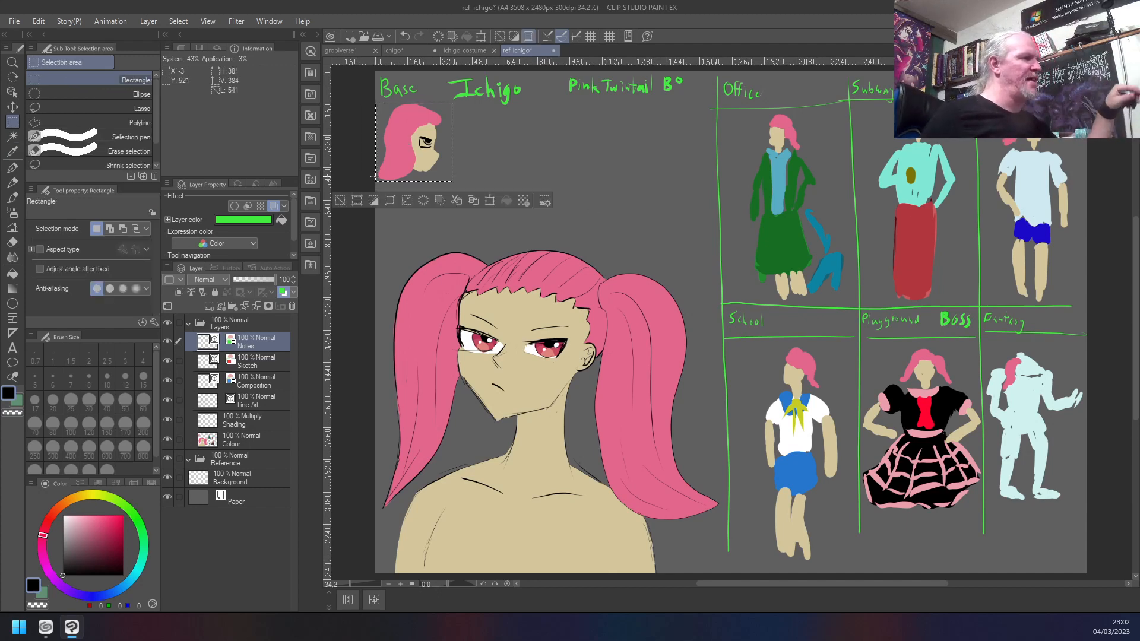
# - Show the gropiverse1 overview and mark the large portrait in the ichigo drawing with a rectangular selection about 1886 by 1786 px
pyautogui.click(338, 52)
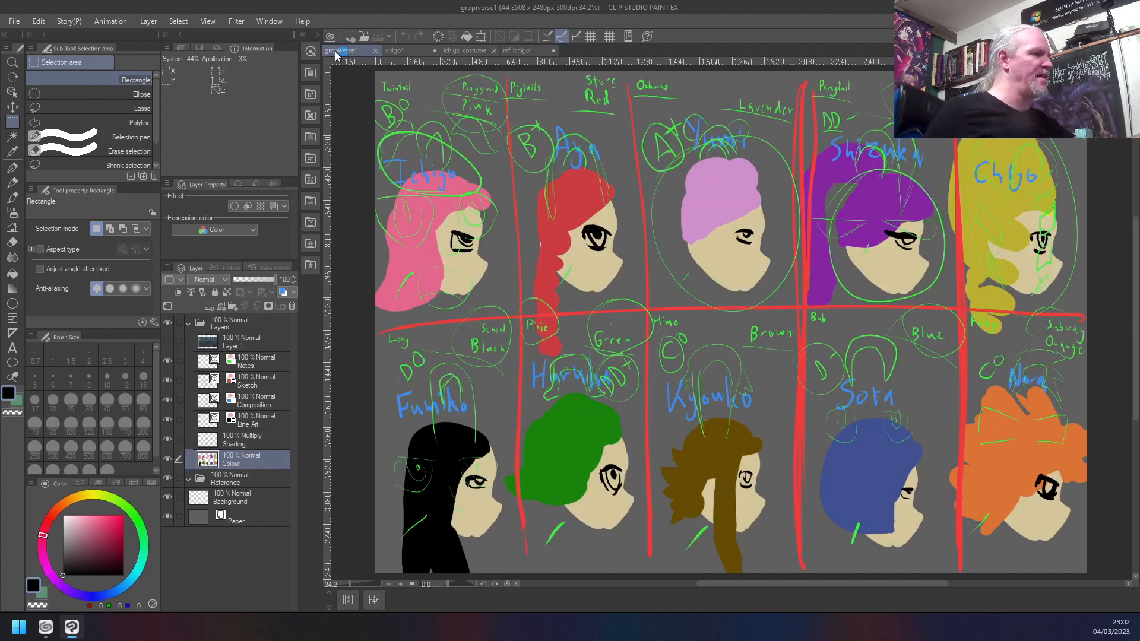
pyautogui.click(403, 51)
pyautogui.moveTo(953, 88); pyautogui.dragTo(571, 449)
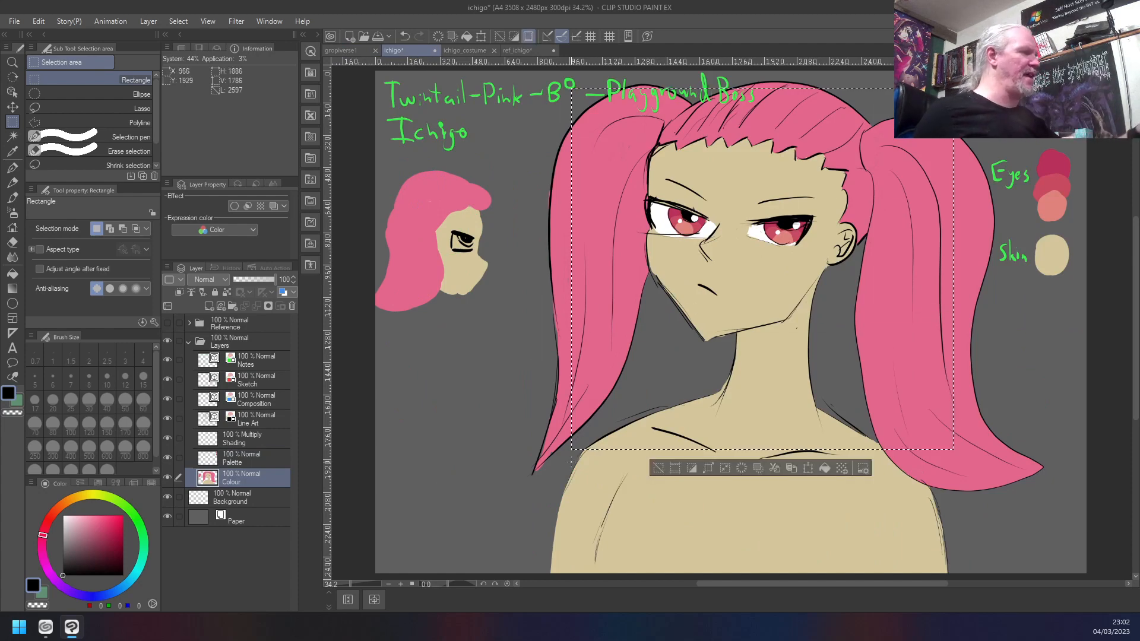
# - View ichigo_costume, and in ref_ichigo replace the head selection with a rectangle about 1324 by 1388 px around the large portrait
pyautogui.click(472, 51)
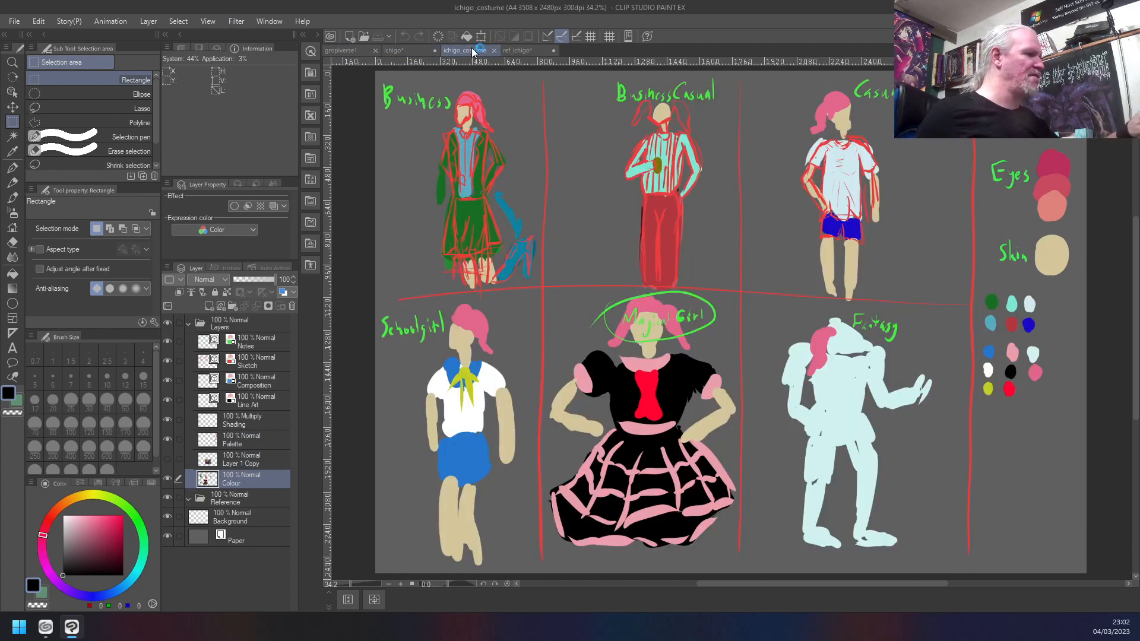
pyautogui.click(533, 51)
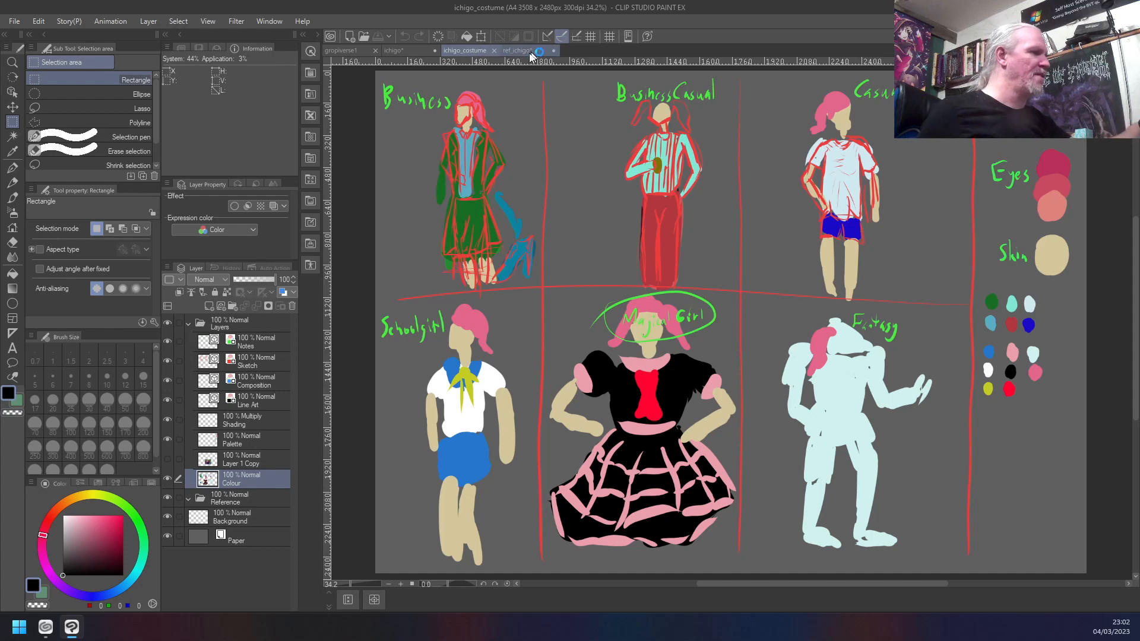
pyautogui.hotkey('ctrl', 'd')
pyautogui.moveTo(677, 230); pyautogui.dragTo(409, 510)
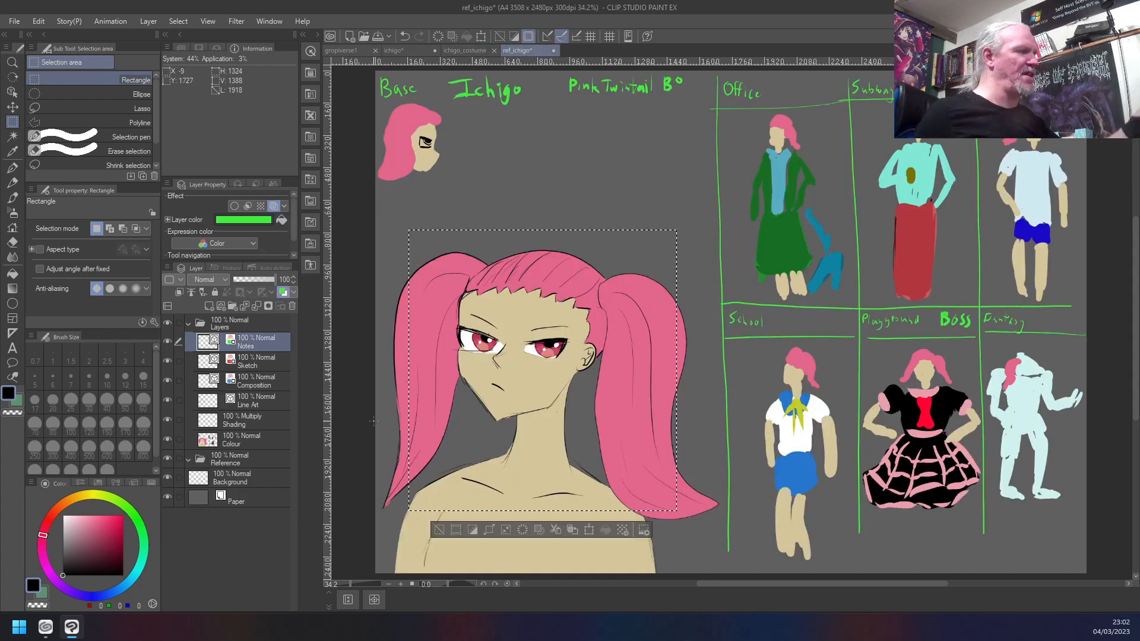
# - Review ichigo_costume and the ichigo drawing, clear the portrait selection in ichigo, and return to the ref_ichigo sheet
pyautogui.click(463, 51)
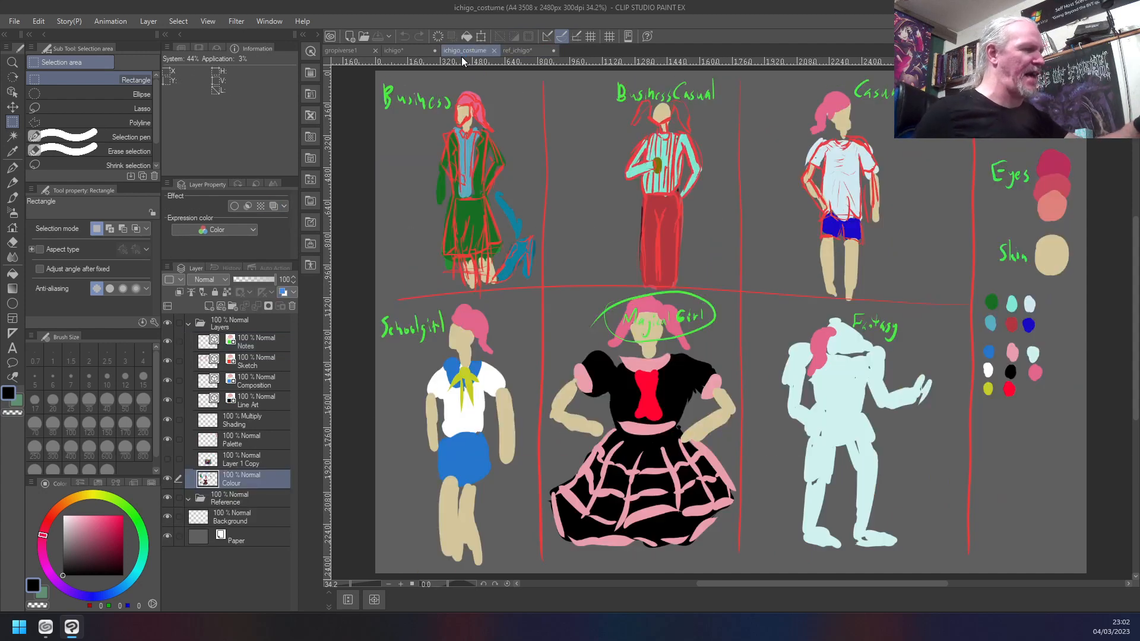
pyautogui.click(409, 52)
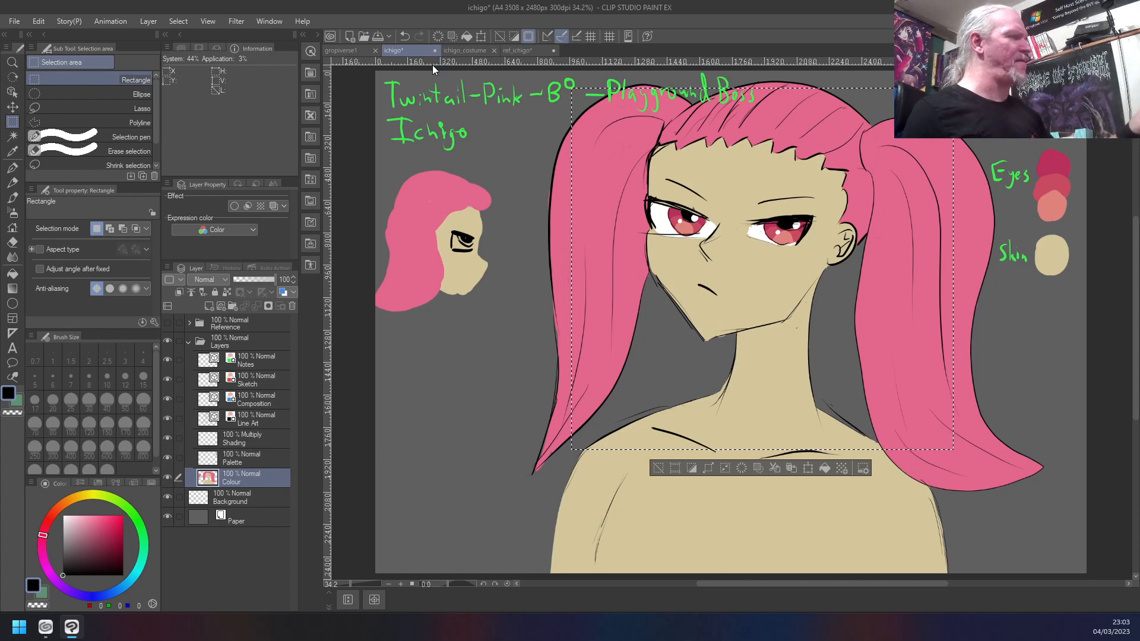
pyautogui.click(454, 159)
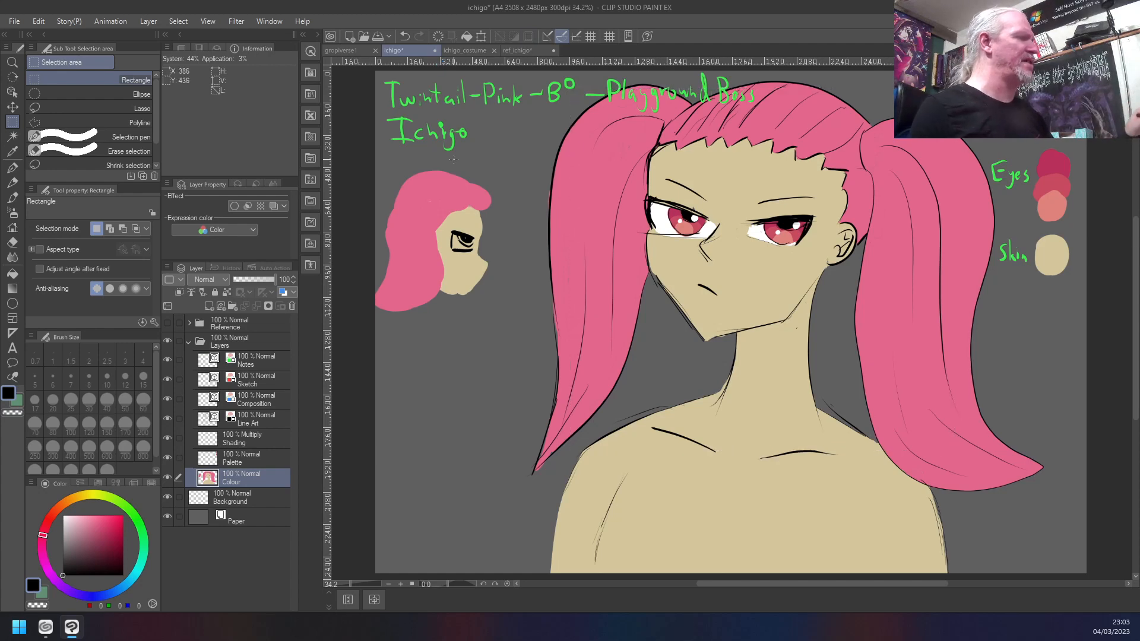
pyautogui.click(523, 52)
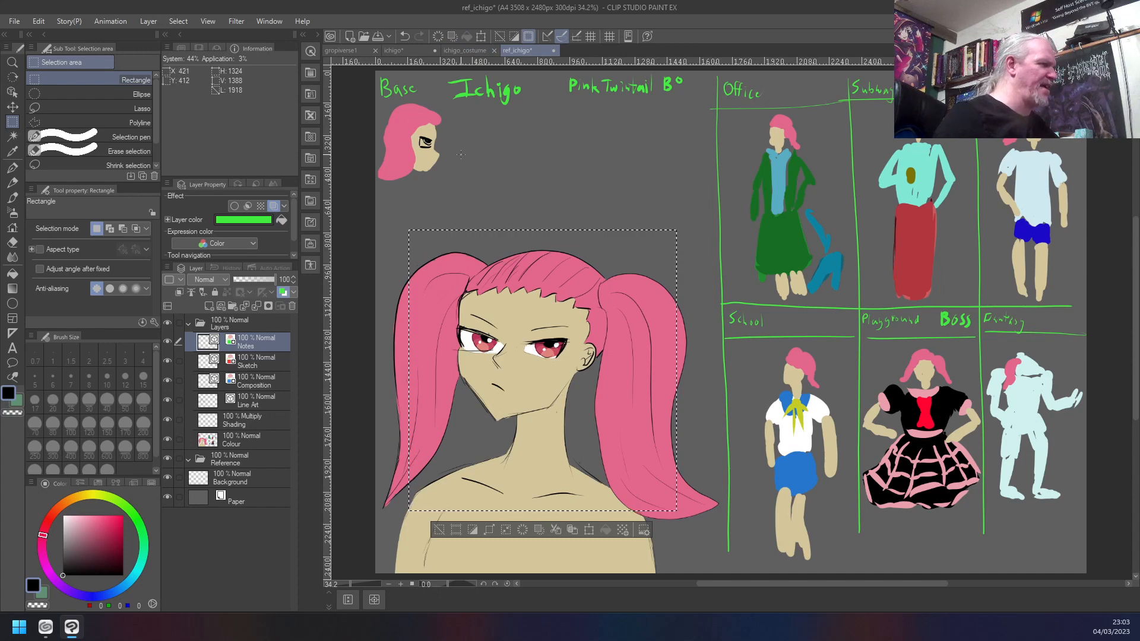
# - Compare the ref_ichigo sheet with the gropiverse1 overview and the ichigo_costume outfits
pyautogui.click(329, 52)
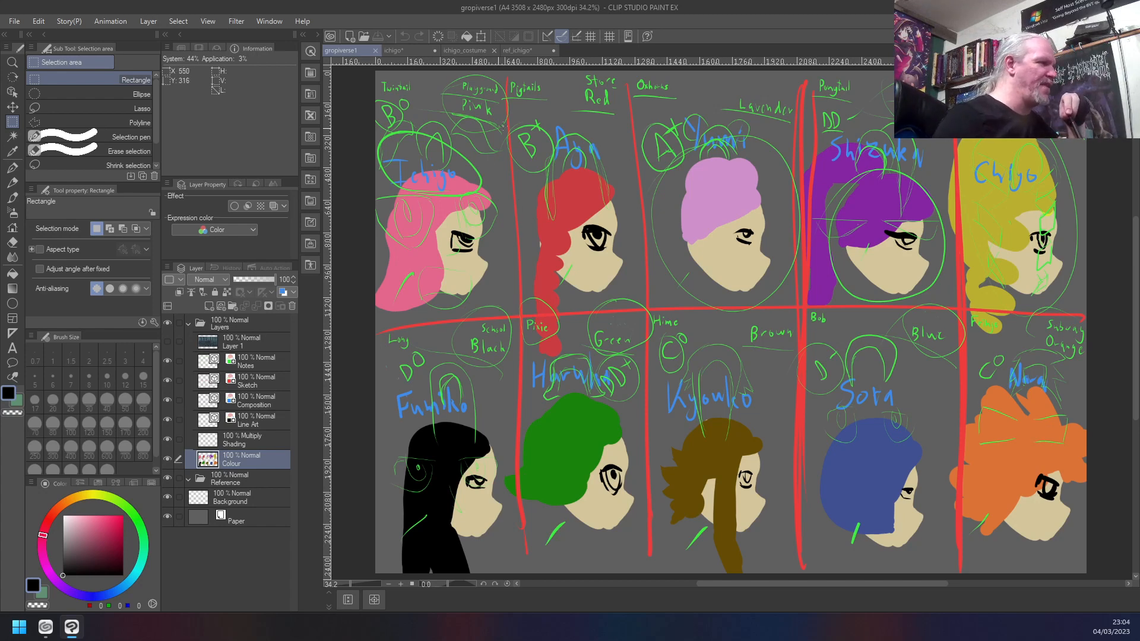
pyautogui.click(521, 52)
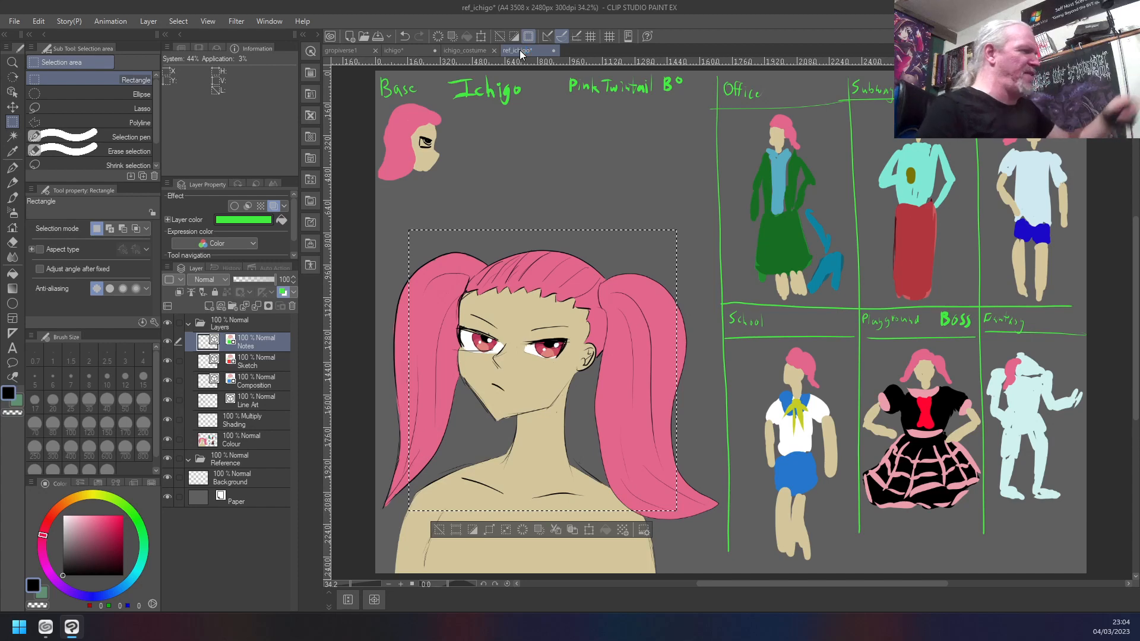
pyautogui.click(470, 51)
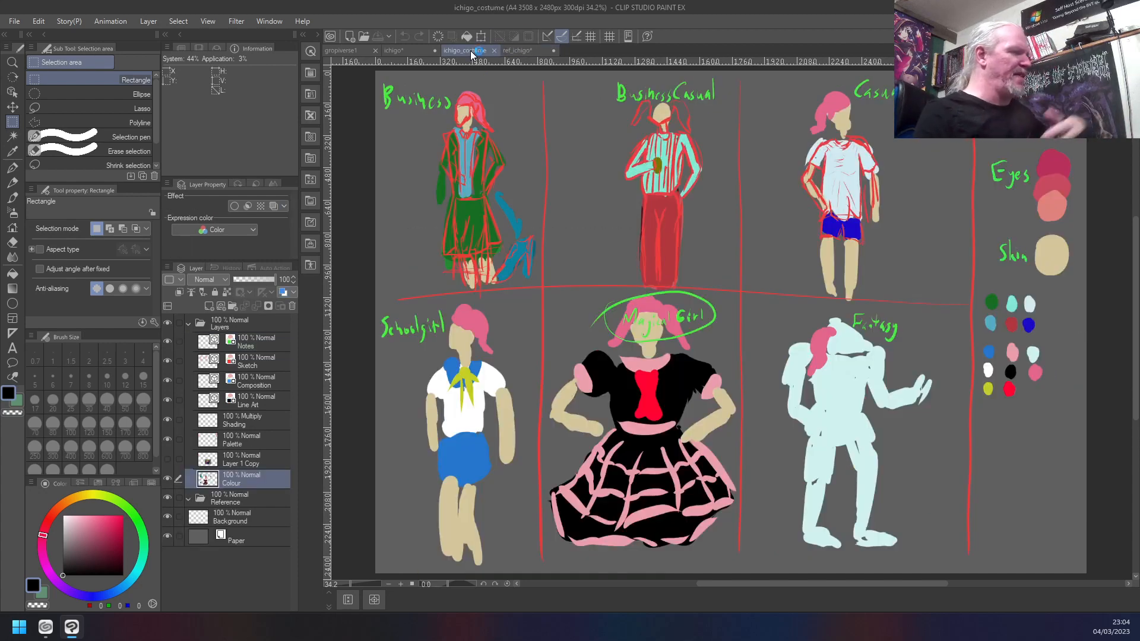
pyautogui.click(534, 48)
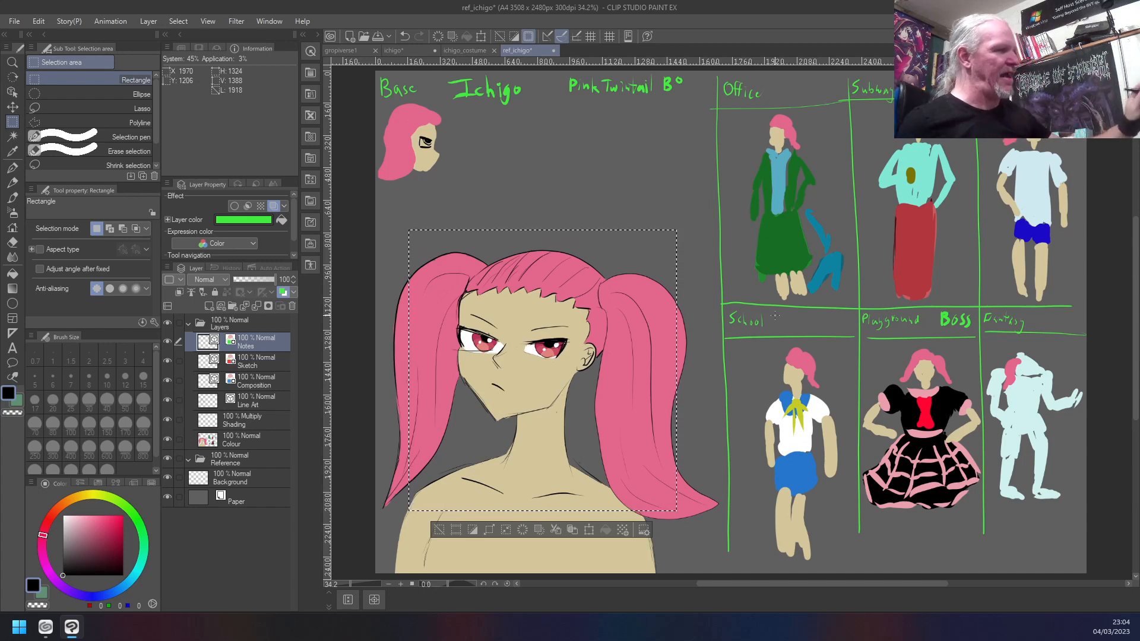
# - Mark the Base area and each of the six outfit figures on ref_ichigo with successive rectangular selections, ending on the School outfit
pyautogui.moveTo(631, 134); pyautogui.dragTo(475, 549)
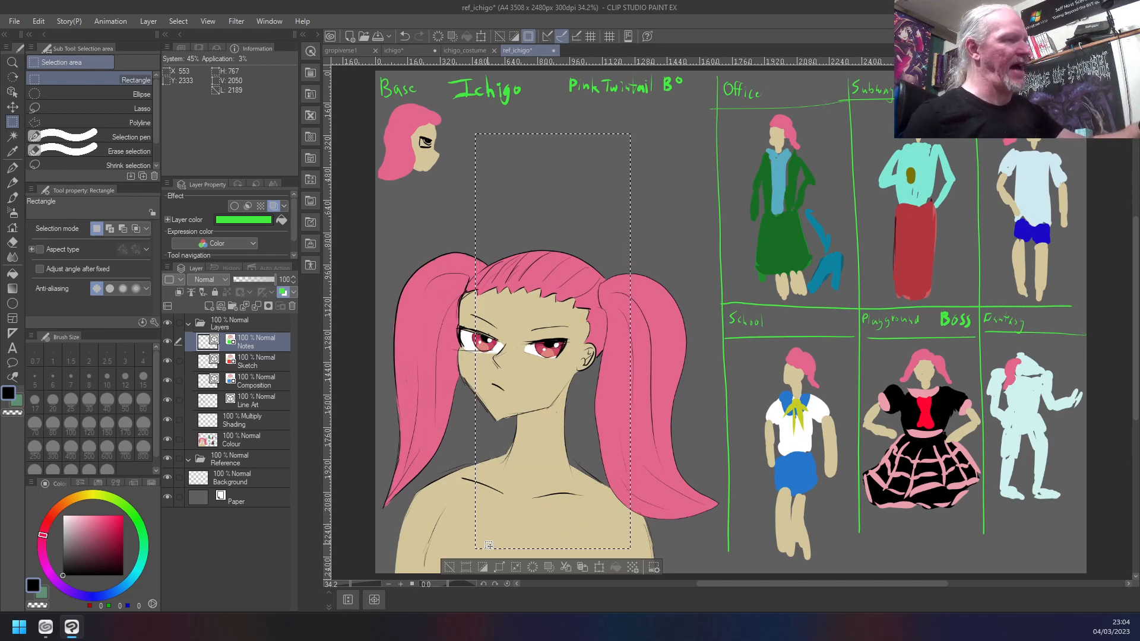
pyautogui.moveTo(825, 114); pyautogui.dragTo(735, 295)
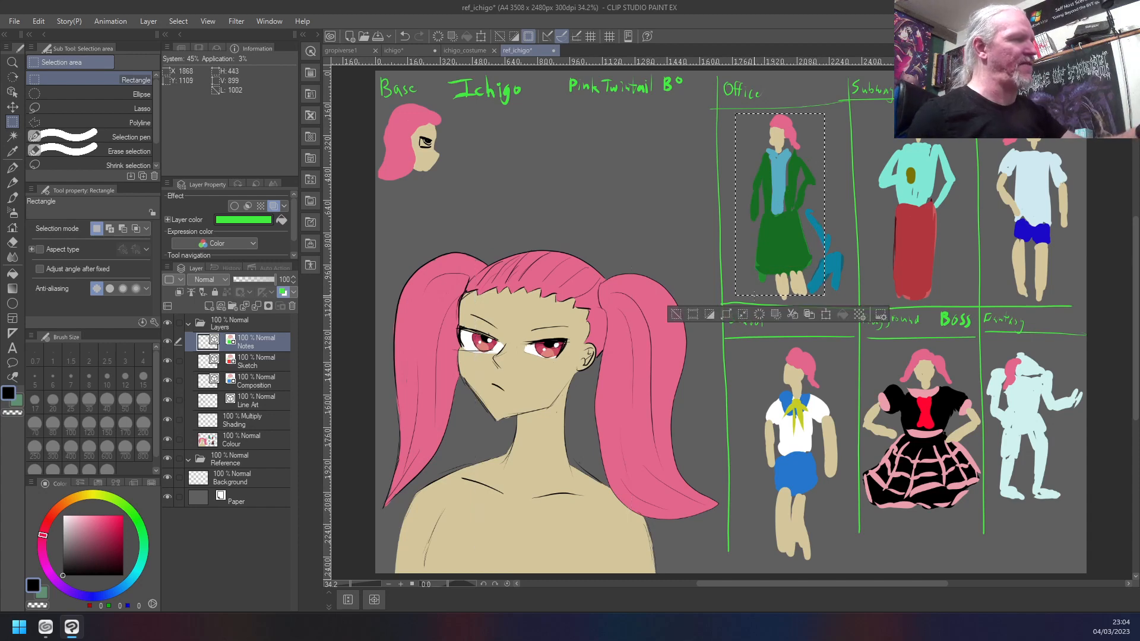
pyautogui.moveTo(966, 114); pyautogui.dragTo(862, 297)
pyautogui.moveTo(1078, 140); pyautogui.dragTo(989, 294)
pyautogui.moveTo(1069, 353); pyautogui.dragTo(983, 510)
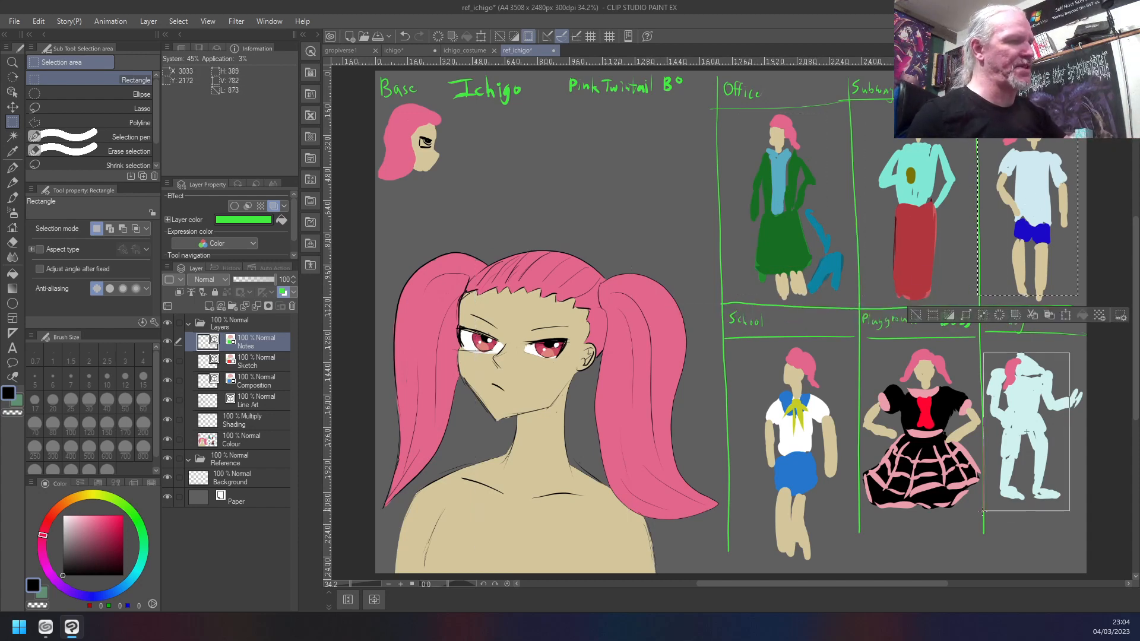
pyautogui.moveTo(965, 354); pyautogui.dragTo(845, 511)
pyautogui.moveTo(837, 361); pyautogui.dragTo(749, 532)
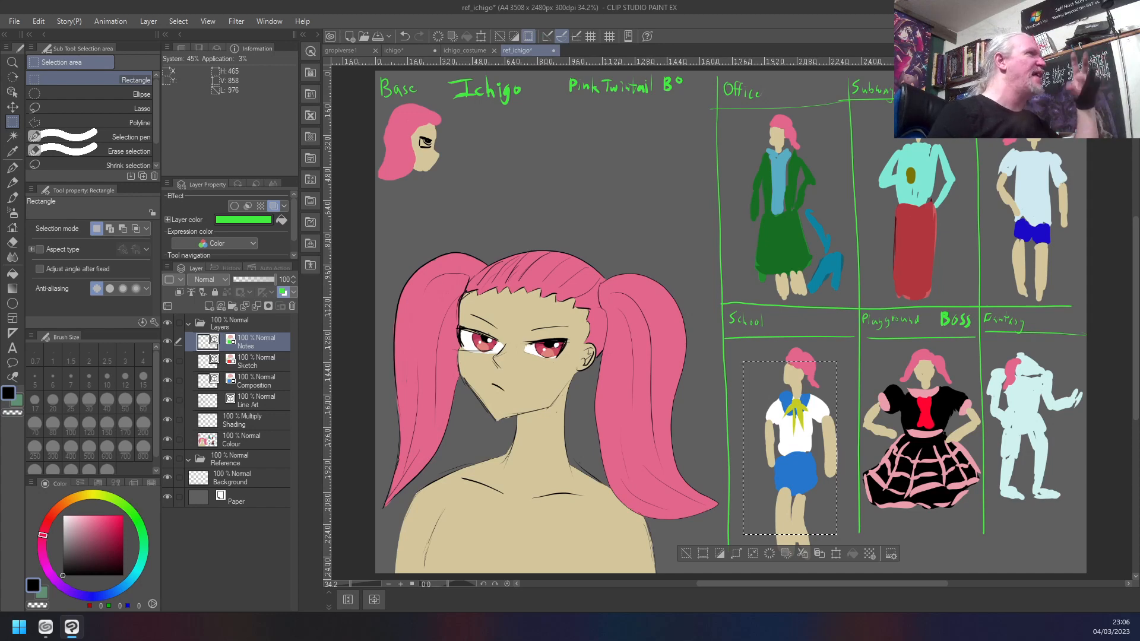
# - Bring the gropiverse folder window back over the canvas to review its files, and move it away again
pyautogui.moveTo(547, 0); pyautogui.dragTo(615, 149)
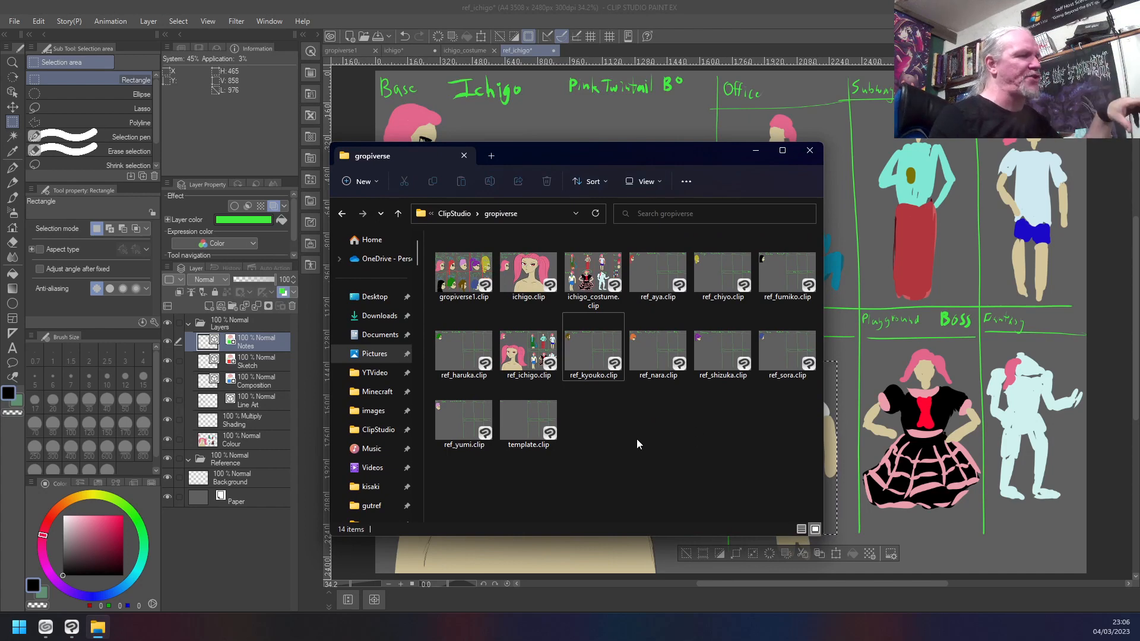
pyautogui.moveTo(699, 153); pyautogui.dragTo(713, 0)
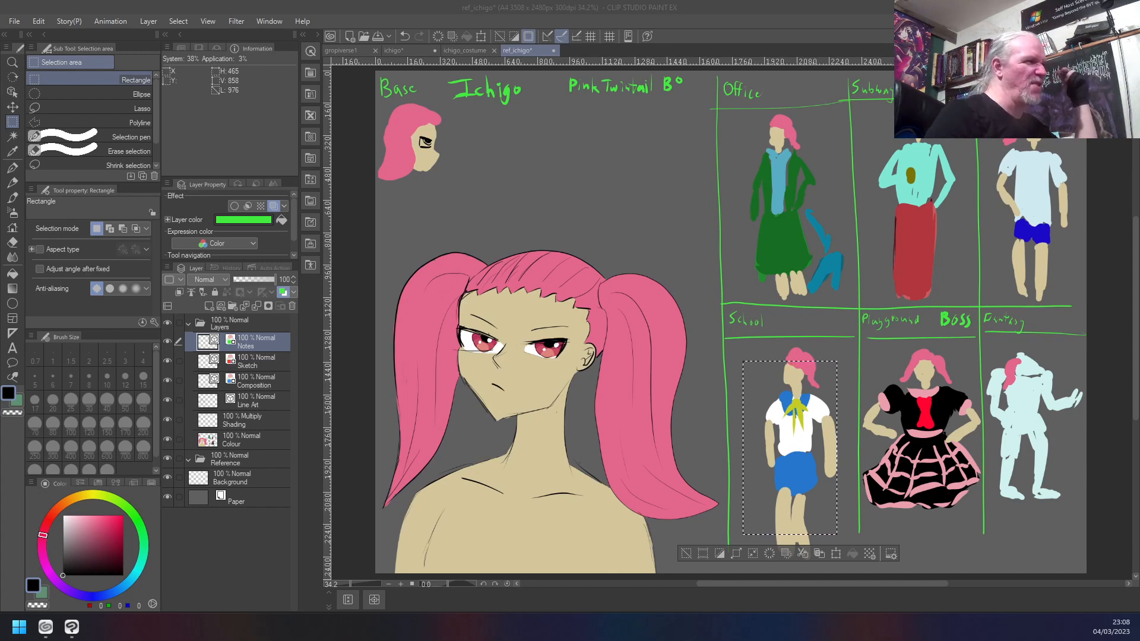
# - Review the new canvas settings with the Base - A4 300dpi preset and dismiss them without creating a canvas
pyautogui.click(753, 21)
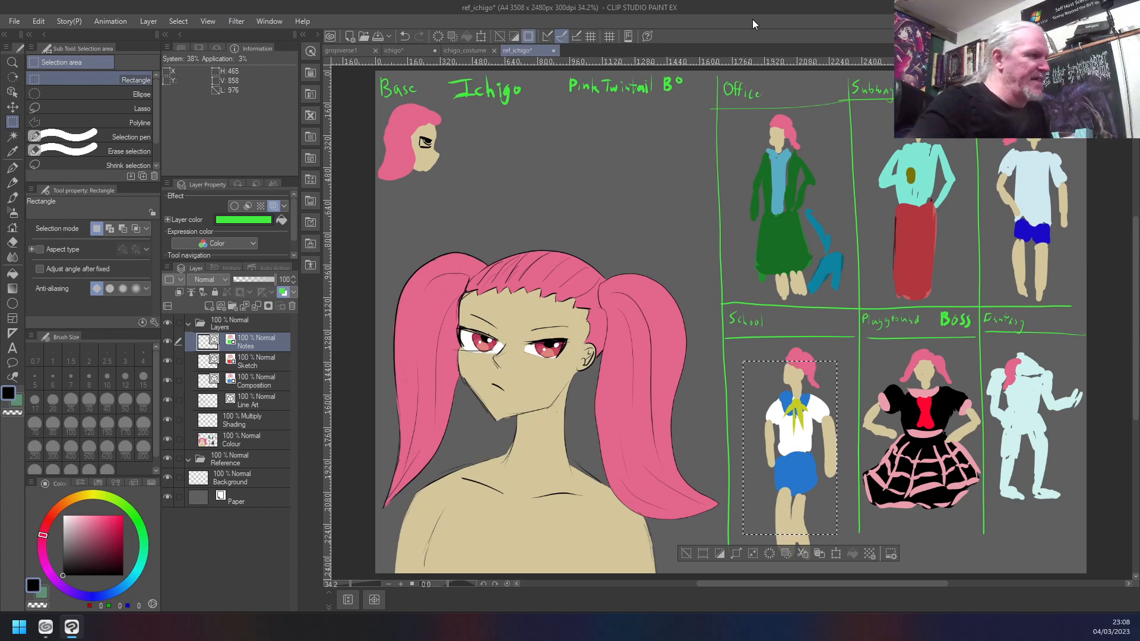
pyautogui.click(14, 21)
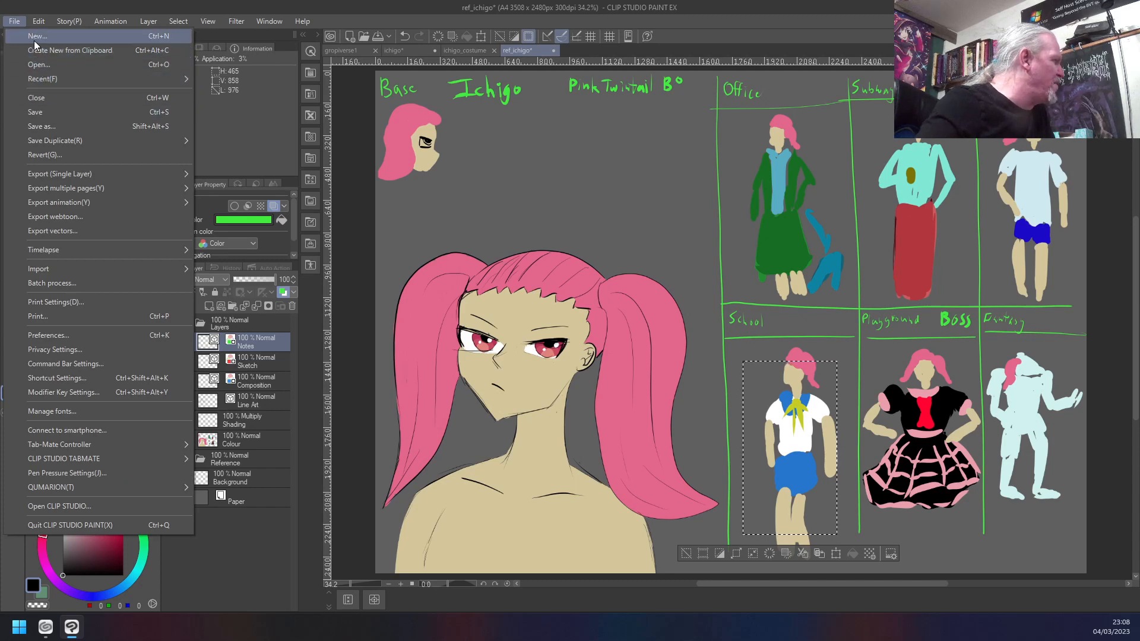
pyautogui.click(33, 39)
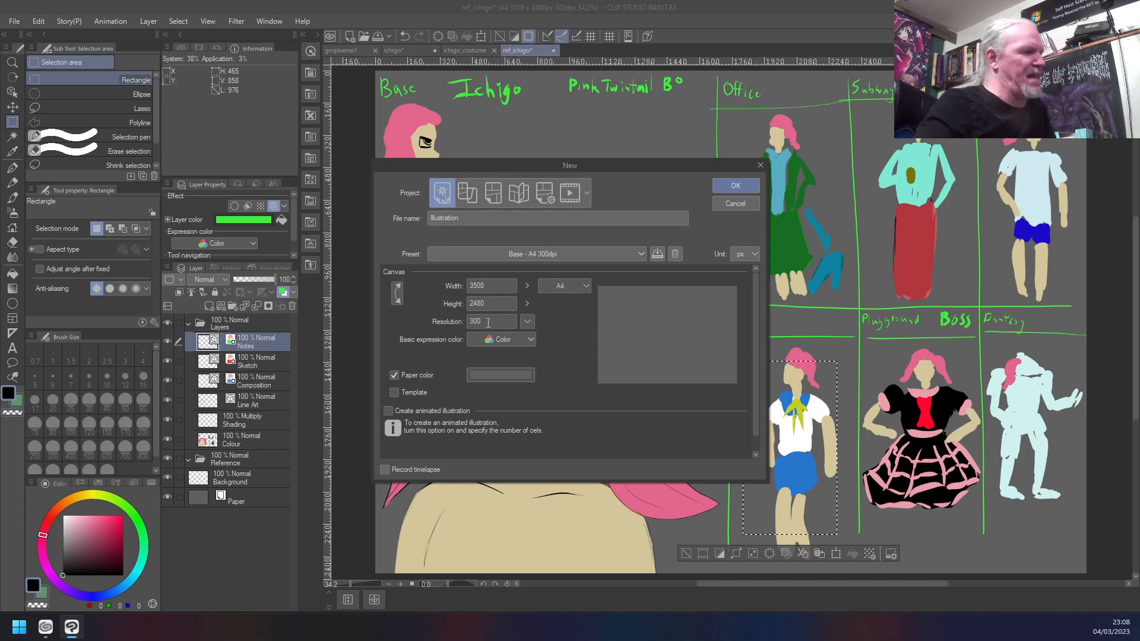
pyautogui.click(760, 166)
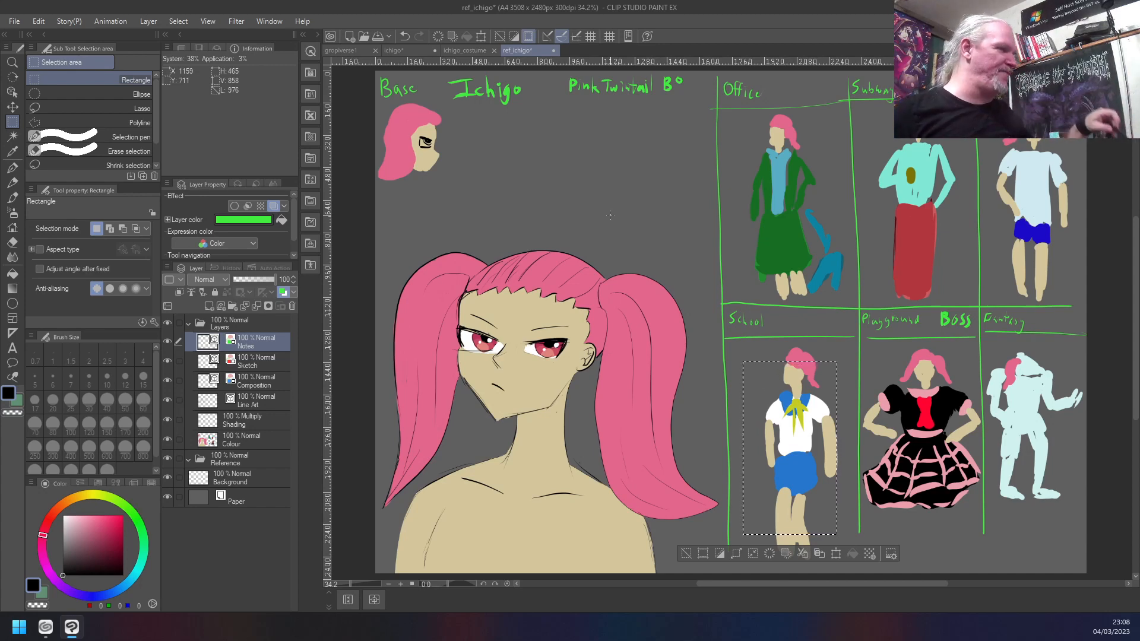
# - Turn on the layer colour effect for the Line Art layer of ref_ichigo and set its colour to black
pyautogui.click(286, 401)
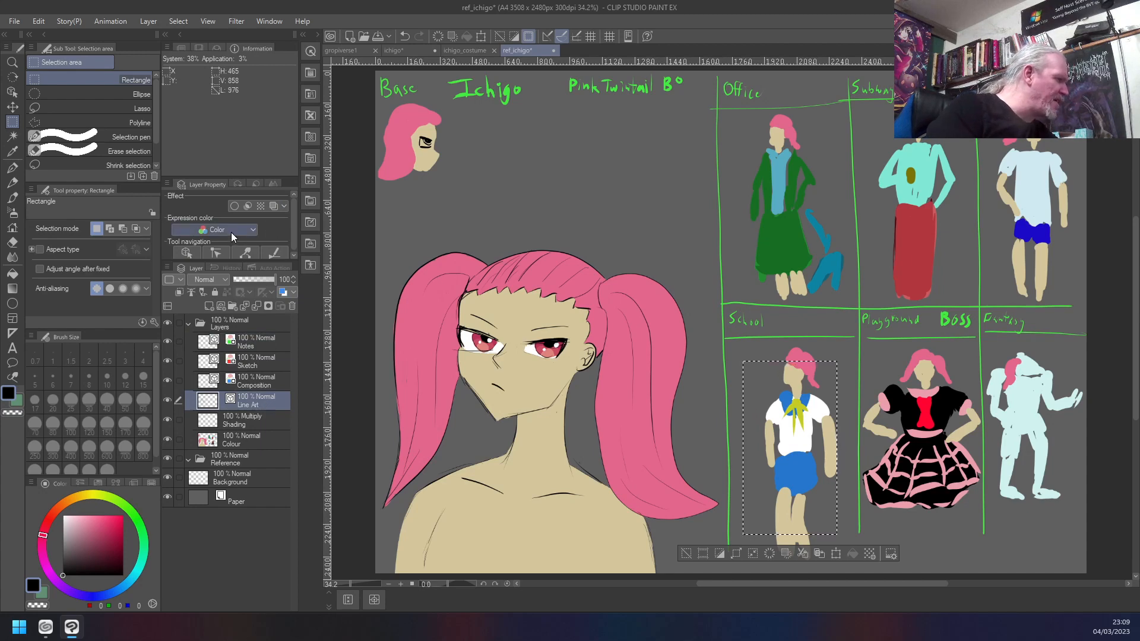
pyautogui.click(285, 293)
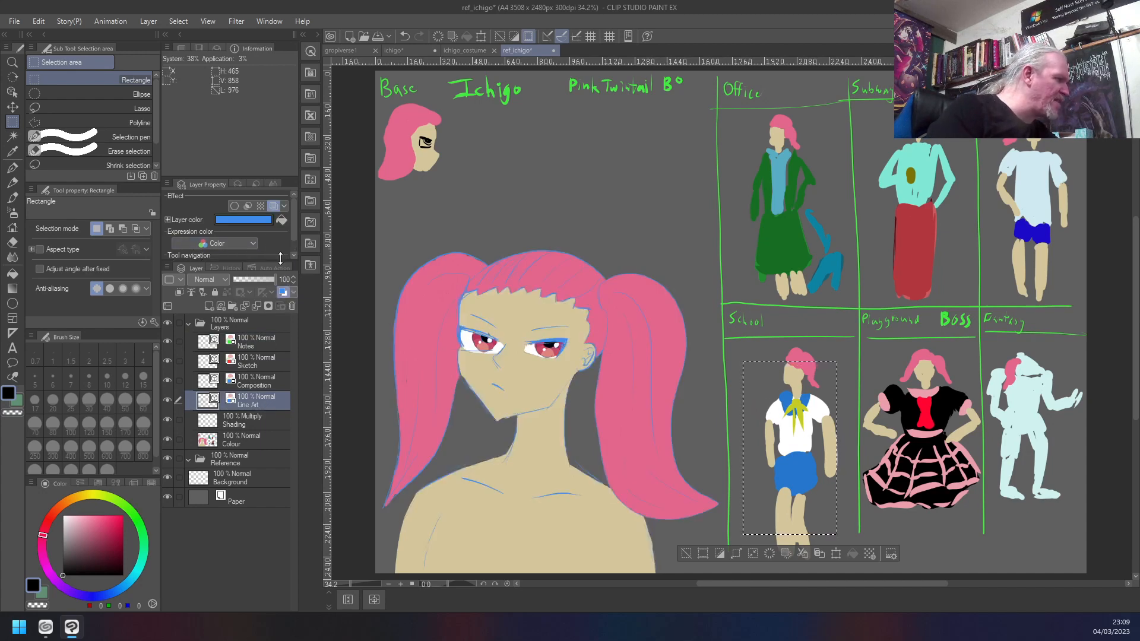
pyautogui.click(258, 219)
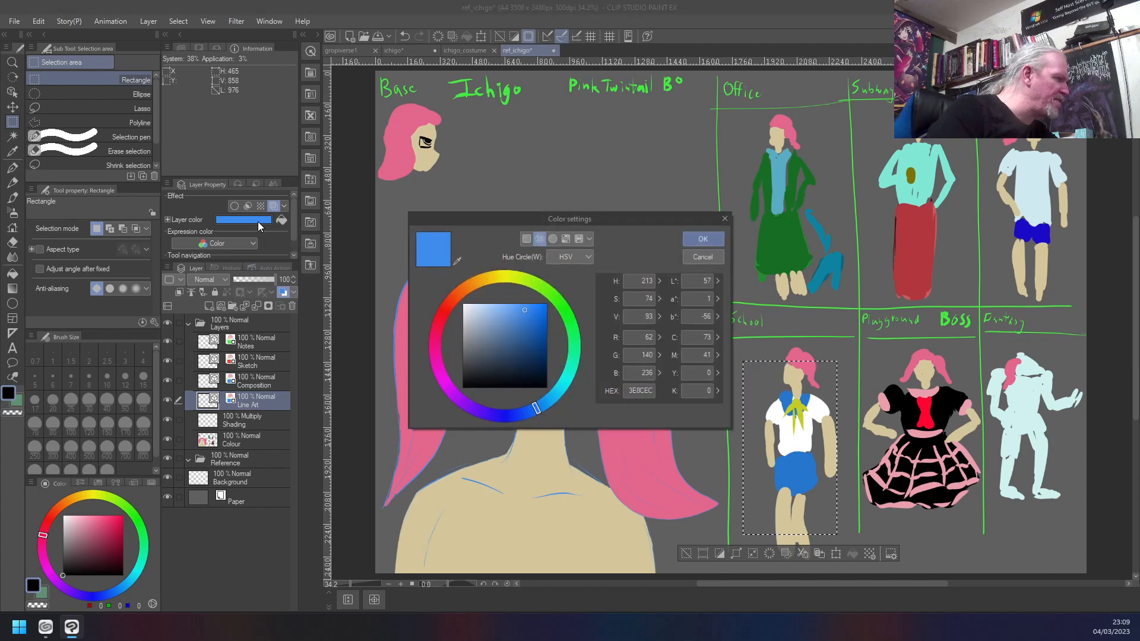
pyautogui.moveTo(536, 333); pyautogui.dragTo(461, 418)
pyautogui.click(698, 240)
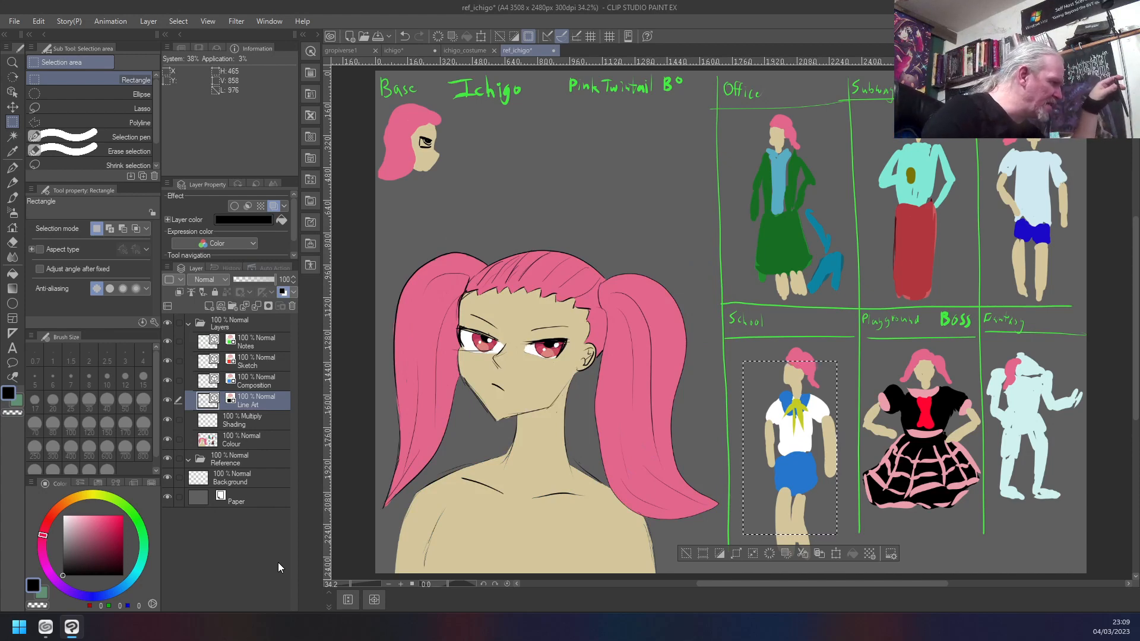
# - Go through the Composition, Sketch, Notes, Line Art and Shading layers to compare their layer colours, ending on the Colour layer
pyautogui.click(218, 380)
pyautogui.click(218, 363)
pyautogui.click(214, 340)
pyautogui.click(214, 363)
pyautogui.click(219, 381)
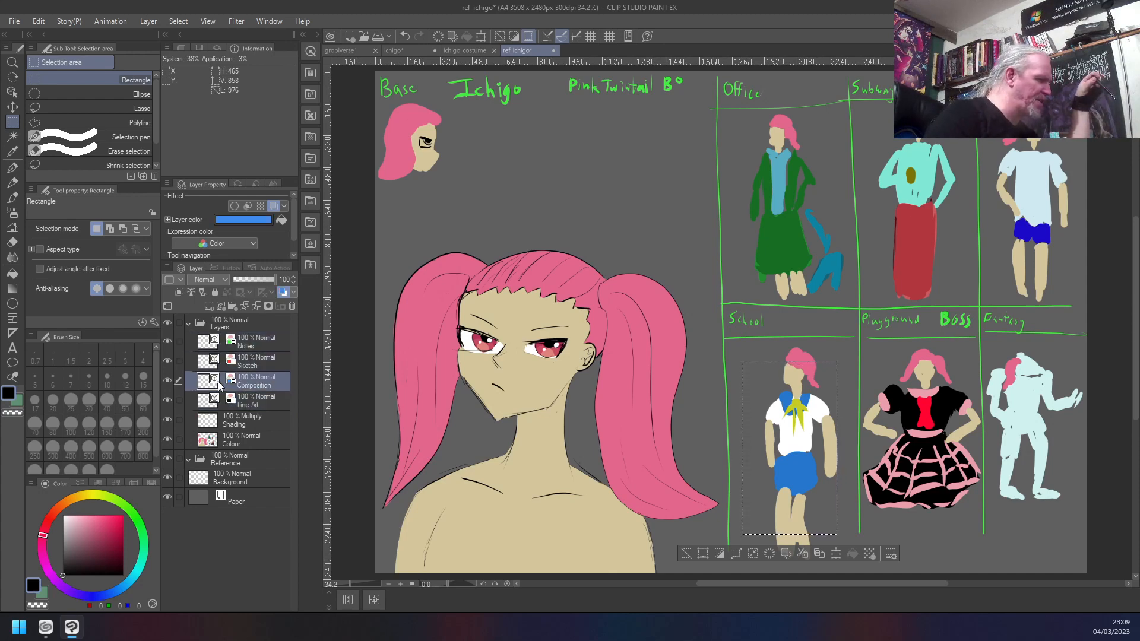
pyautogui.click(224, 401)
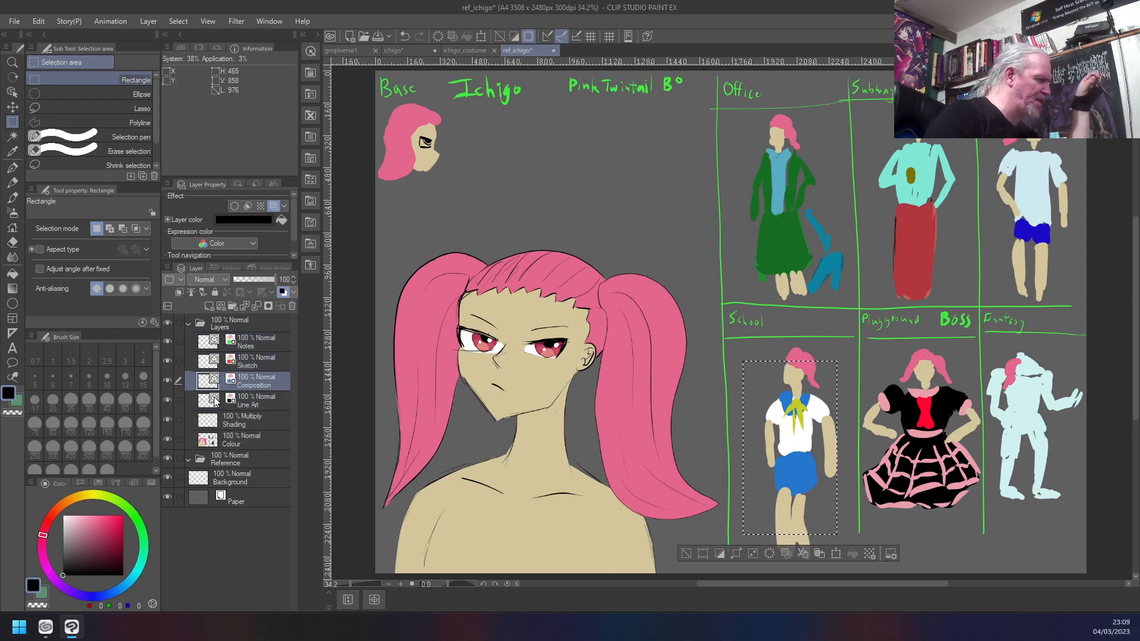
pyautogui.click(275, 423)
pyautogui.click(277, 444)
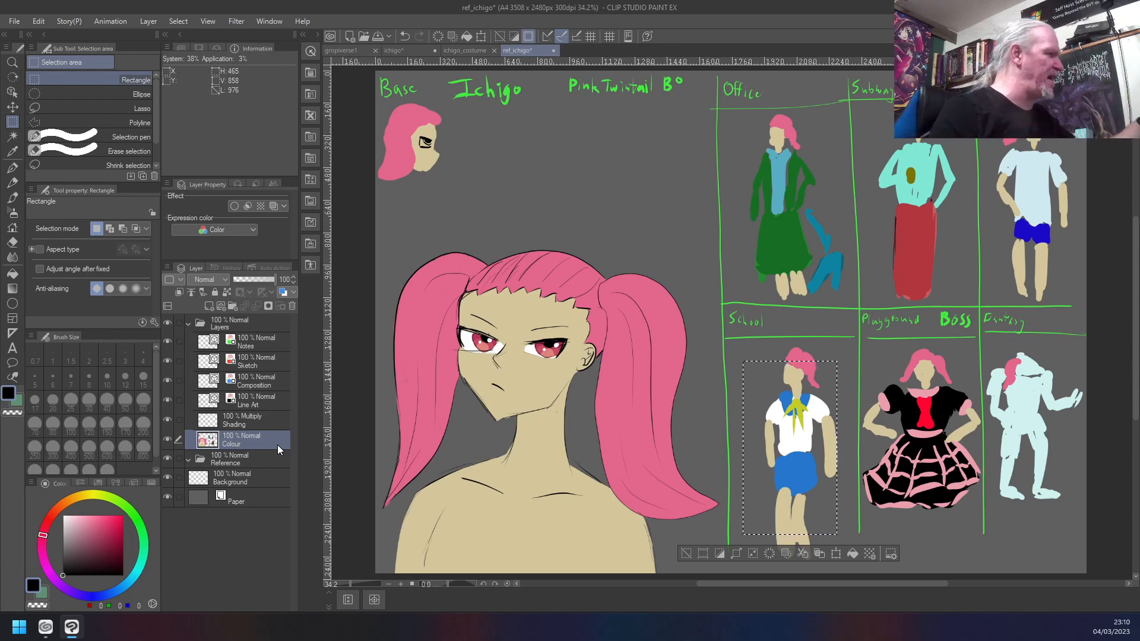
# - In ichigo_costume, briefly show the colour wheel on Layer 1 Copy, check the Background and Colour layers, and return to ref_ichigo
pyautogui.click(465, 50)
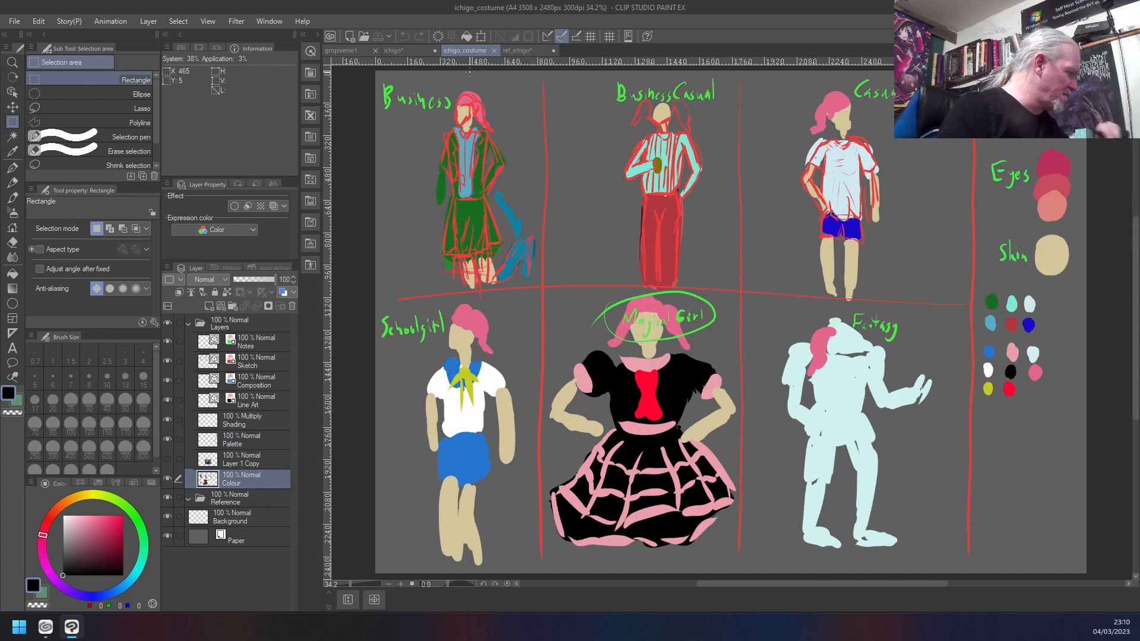
pyautogui.hotkey('ctrl', 'v')
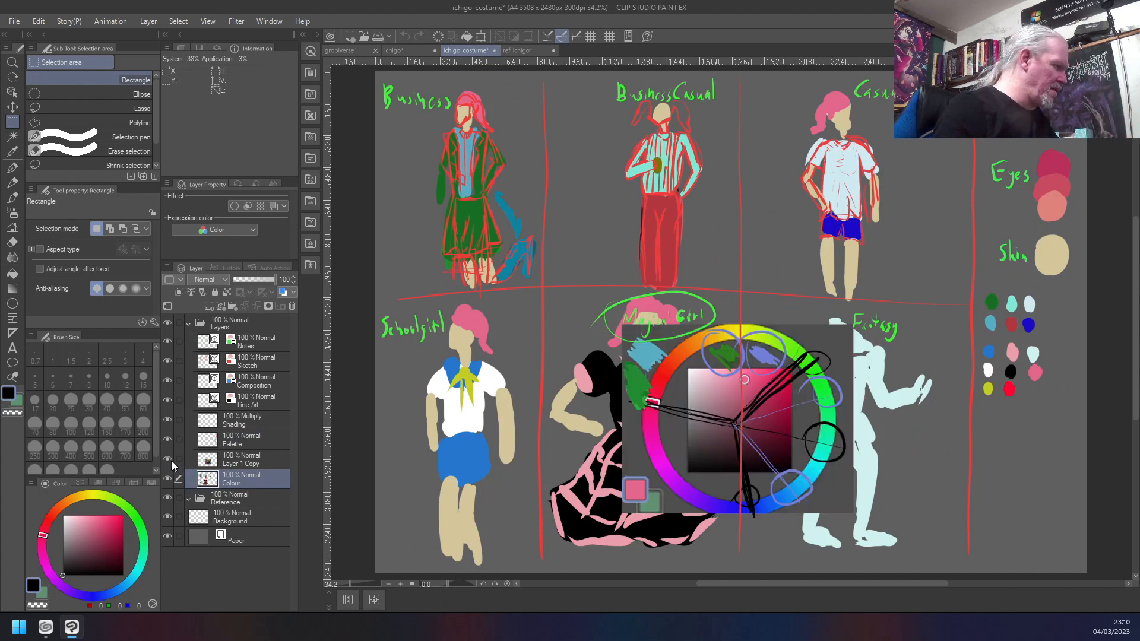
pyautogui.click(168, 459)
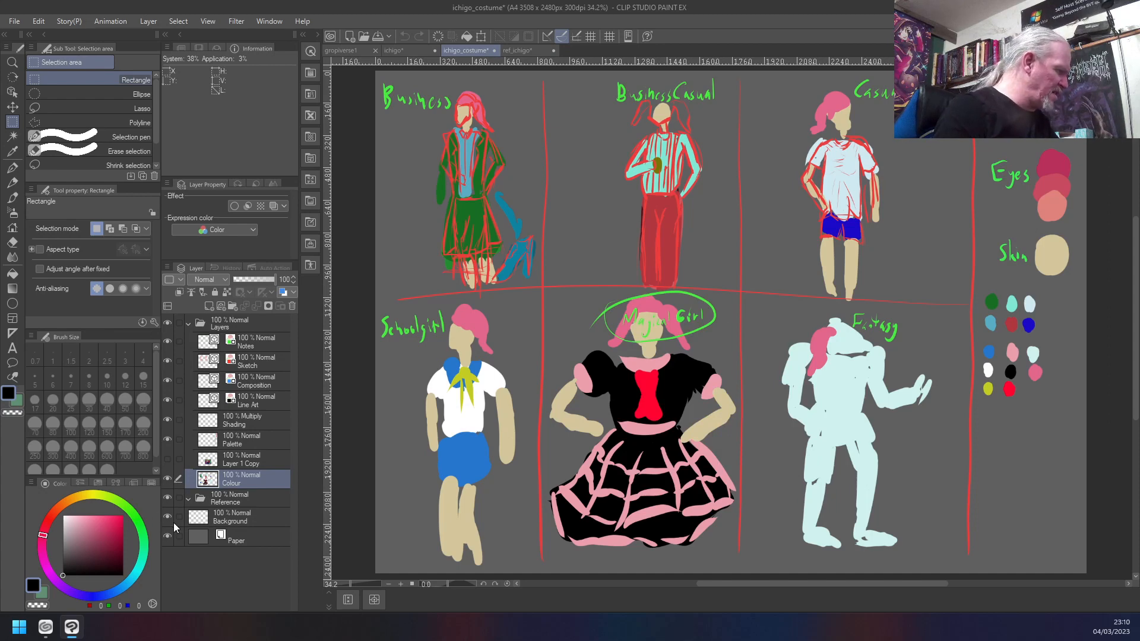
pyautogui.click(230, 521)
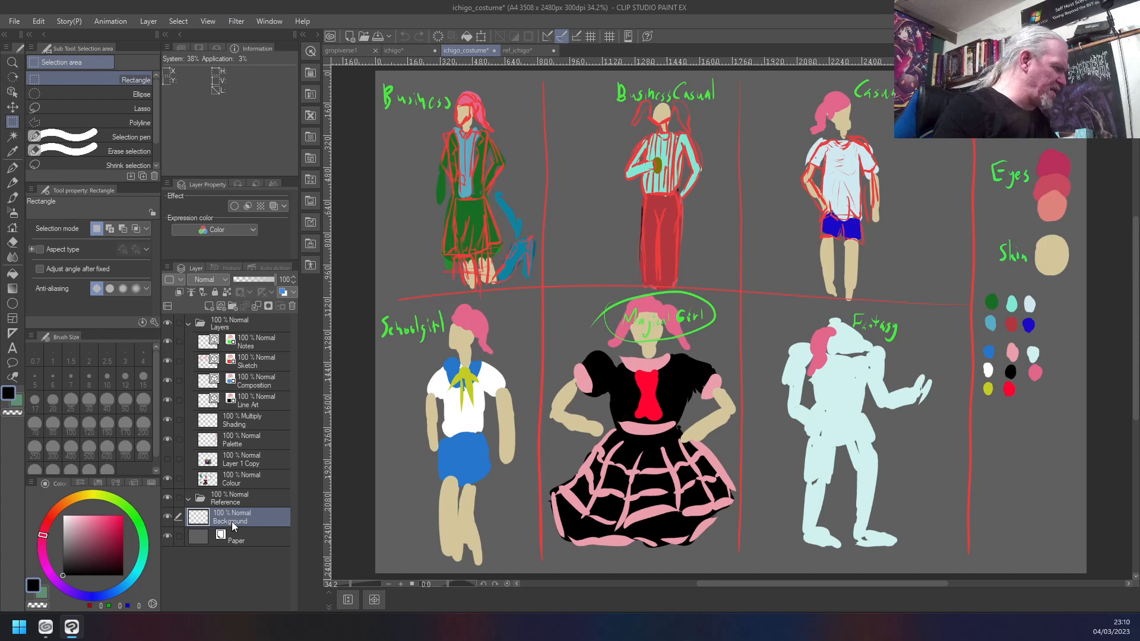
pyautogui.click(257, 475)
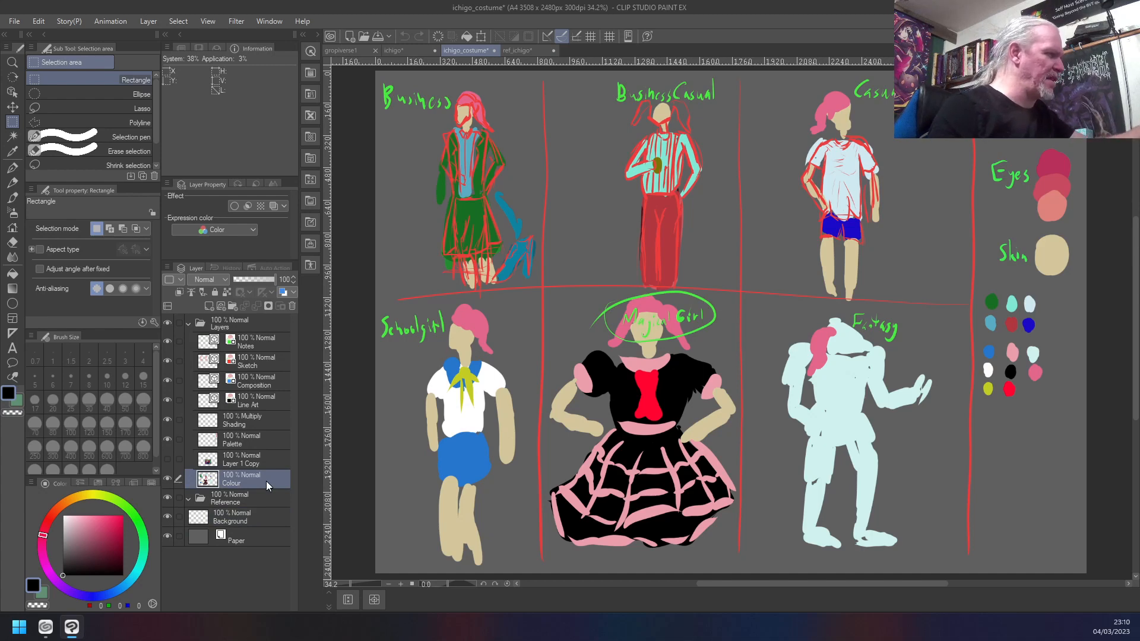
pyautogui.click(533, 51)
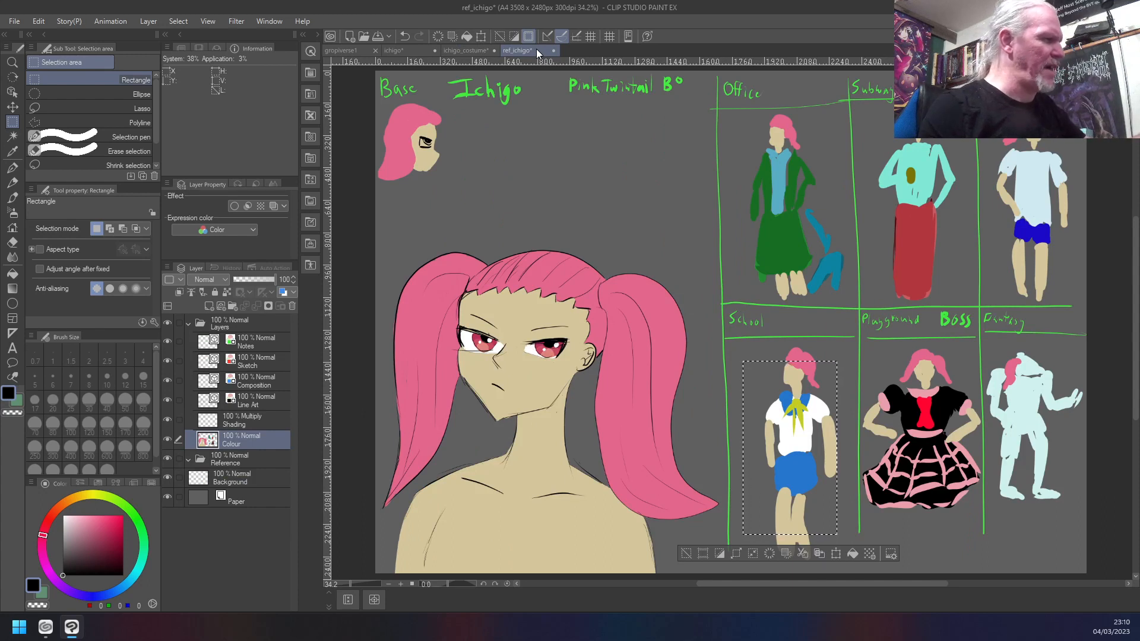
# - Take up the Custom Test brush, sample the pink of the Office figure's hair and enlarge the brush to 80
pyautogui.press('b')
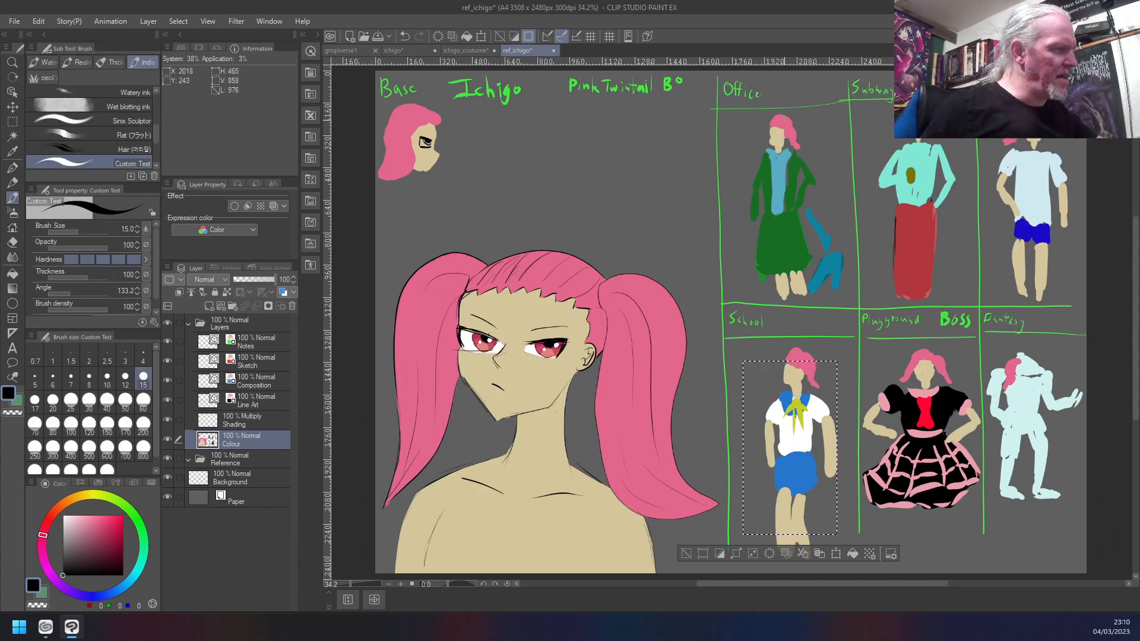
pyautogui.rightClick(784, 122)
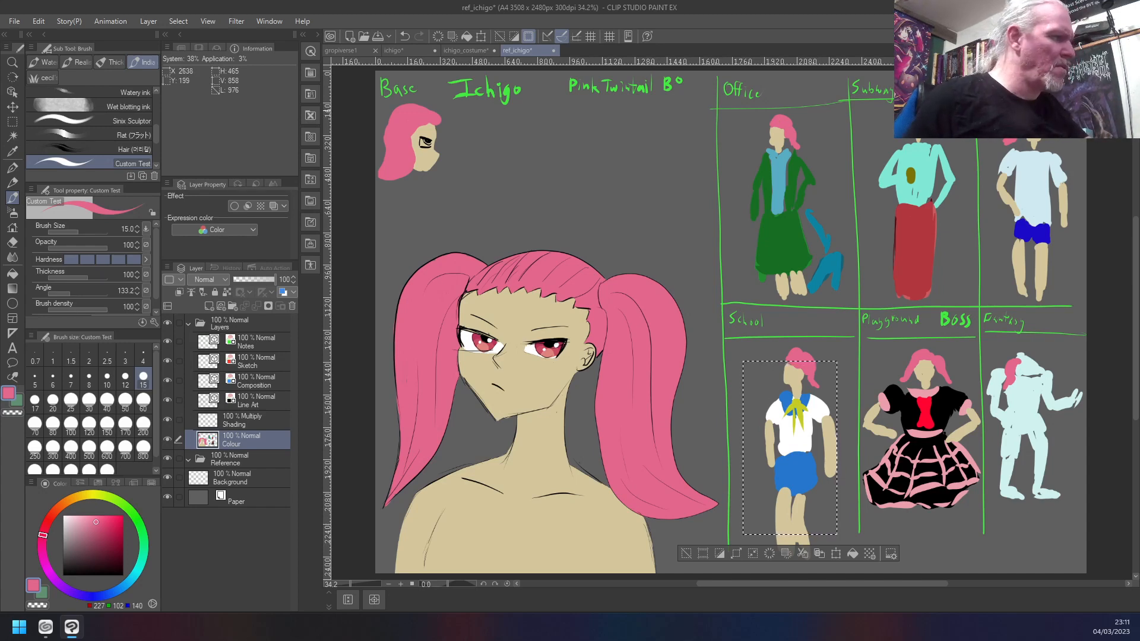
pyautogui.press('c')
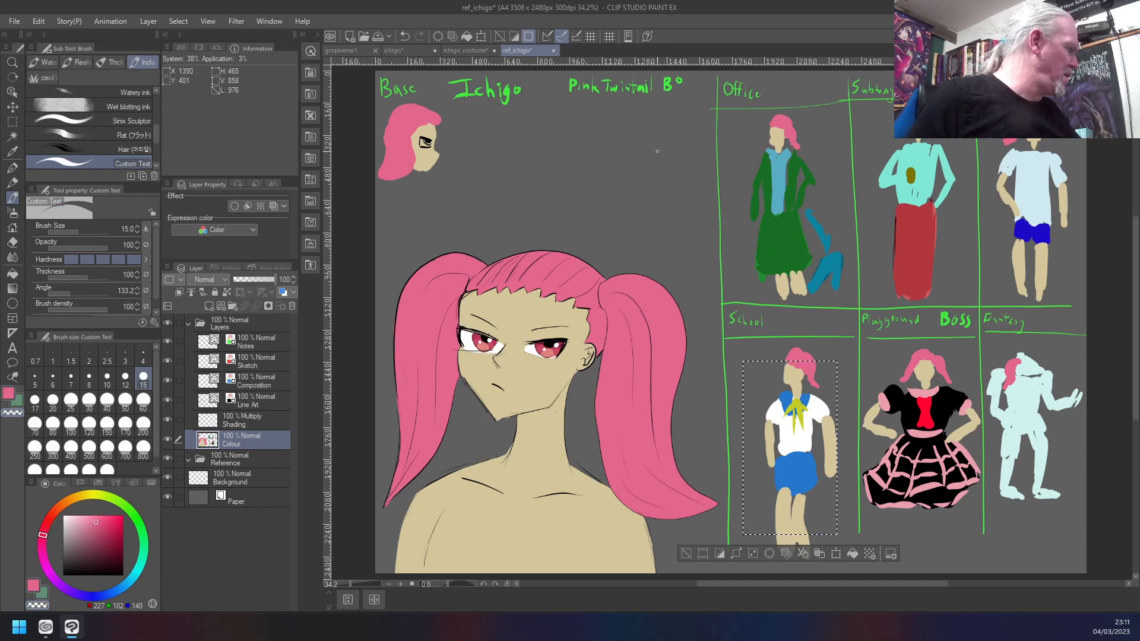
pyautogui.press('c')
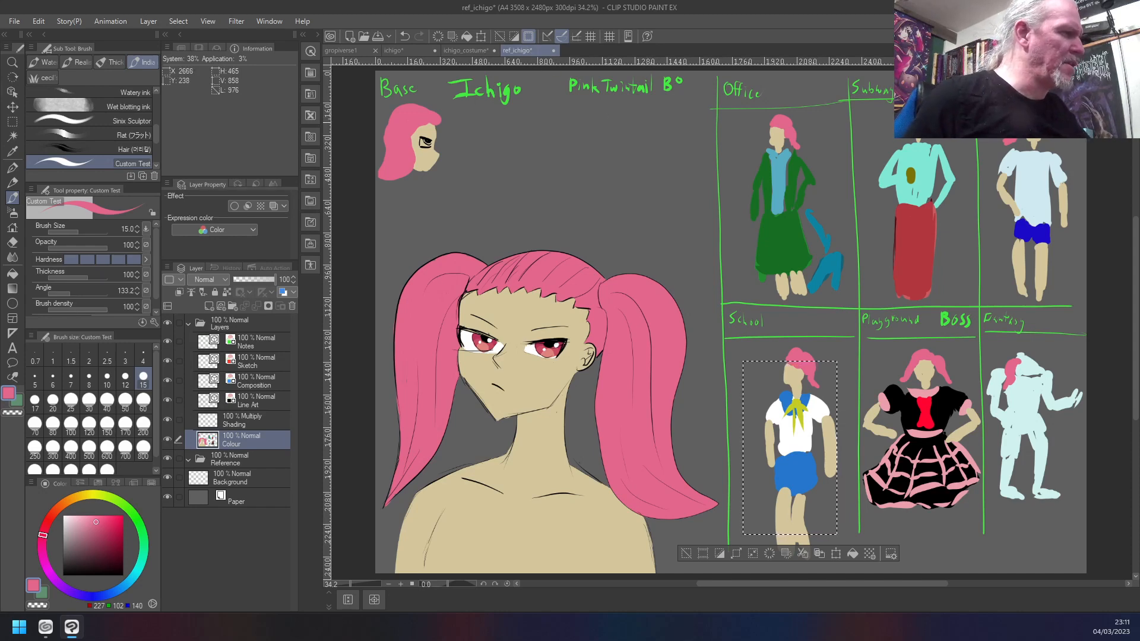
pyautogui.press(']')
pyautogui.press(']')
pyautogui.press(']')
pyautogui.press(']')
pyautogui.press(']')
pyautogui.press(']')
pyautogui.press(']')
pyautogui.press(']')
pyautogui.press(']')
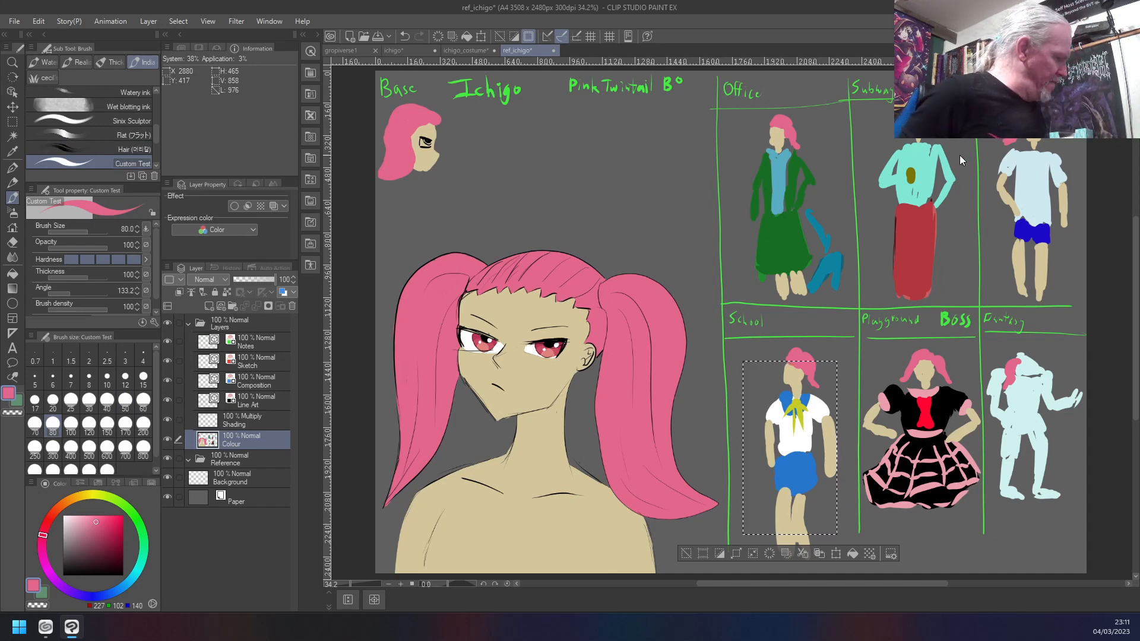
# - Clear the selection around the School outfit and add pink hair strokes to the Office and School figures at brush size 15
pyautogui.hotkey('ctrl', 'd')
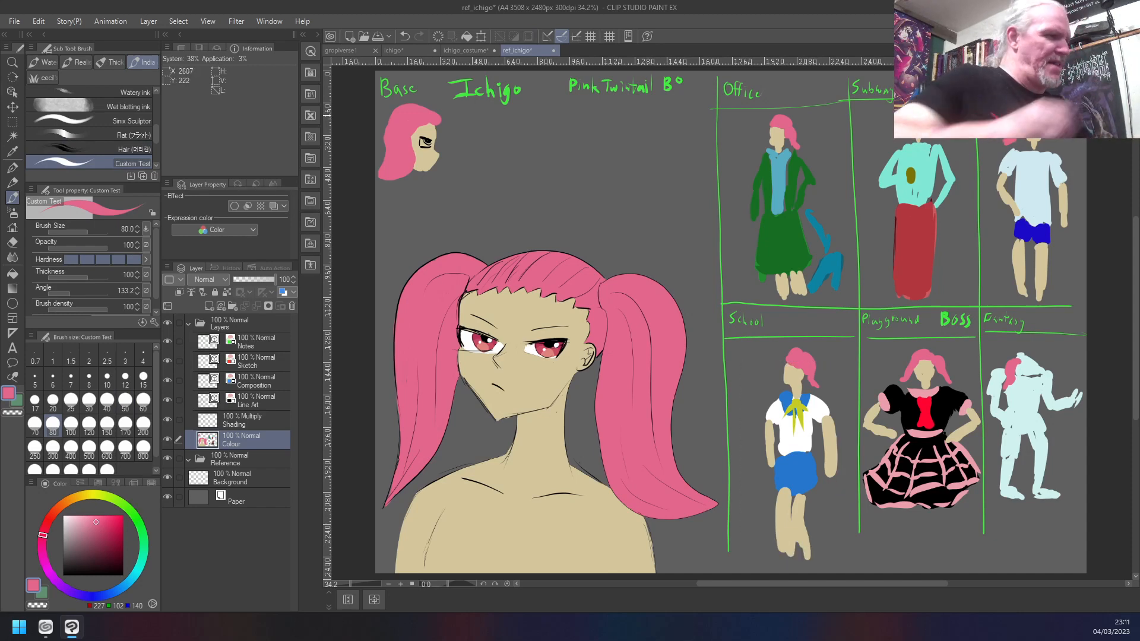
pyautogui.press('[')
pyautogui.press('[')
pyautogui.press('[')
pyautogui.press('[')
pyautogui.press('[')
pyautogui.press('[')
pyautogui.press('[')
pyautogui.press('[')
pyautogui.press('[')
pyautogui.press('[')
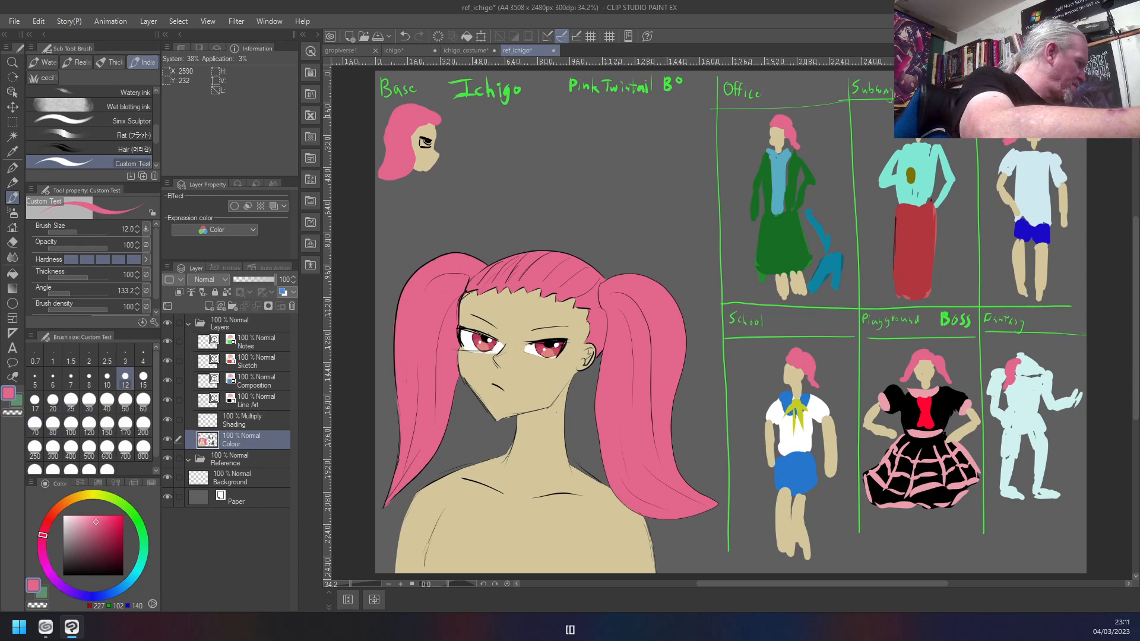
pyautogui.press(']')
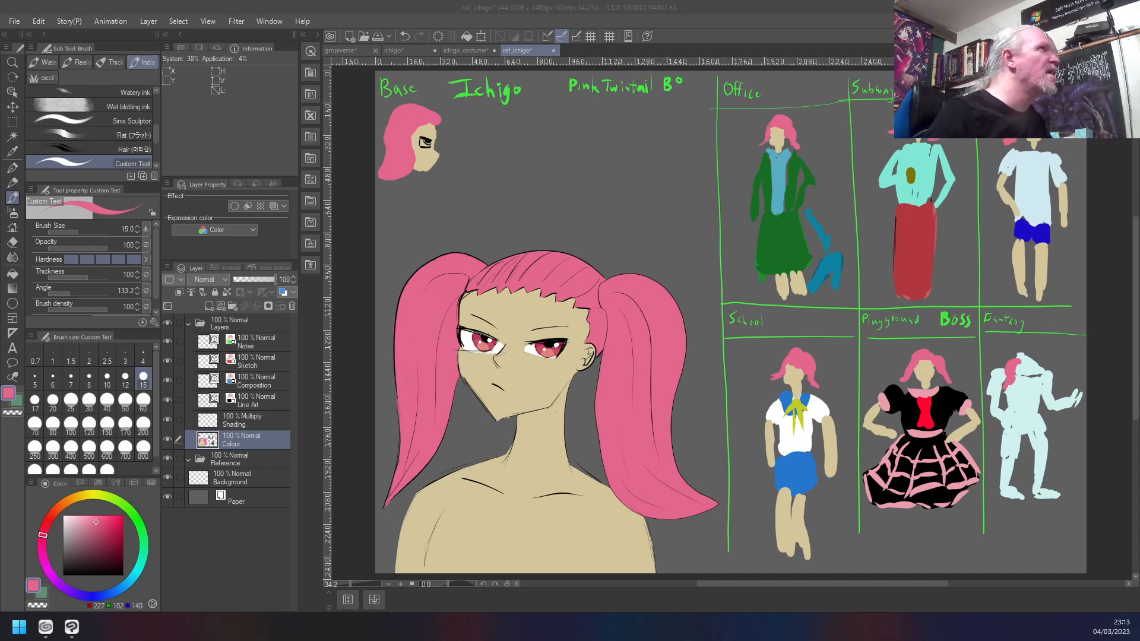
# - Bring the pigfacehelm image into ref_ichigo, put its layer above Notes, move it above the portrait and enlarge it to about 338%
pyautogui.moveTo(549, 79)
pyautogui.mouseDown()
pyautogui.moveTo(190, 314)
pyautogui.moveTo(232, 421)
pyautogui.moveTo(252, 426)
pyautogui.mouseUp()
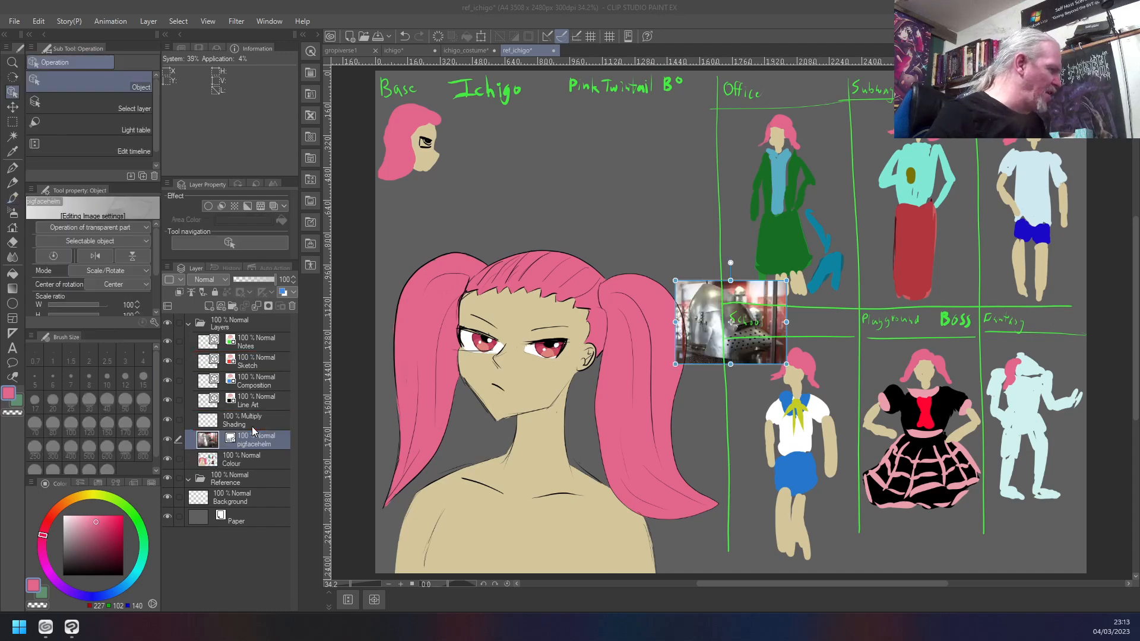
pyautogui.click(691, 298)
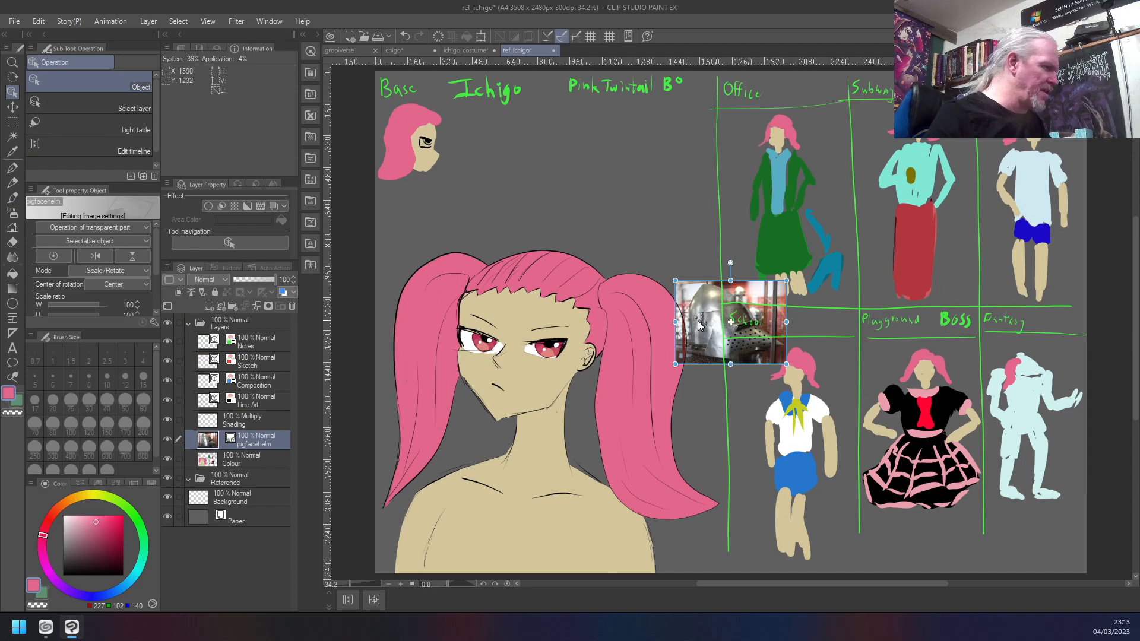
pyautogui.moveTo(226, 448); pyautogui.dragTo(229, 335)
pyautogui.moveTo(719, 315); pyautogui.dragTo(581, 160)
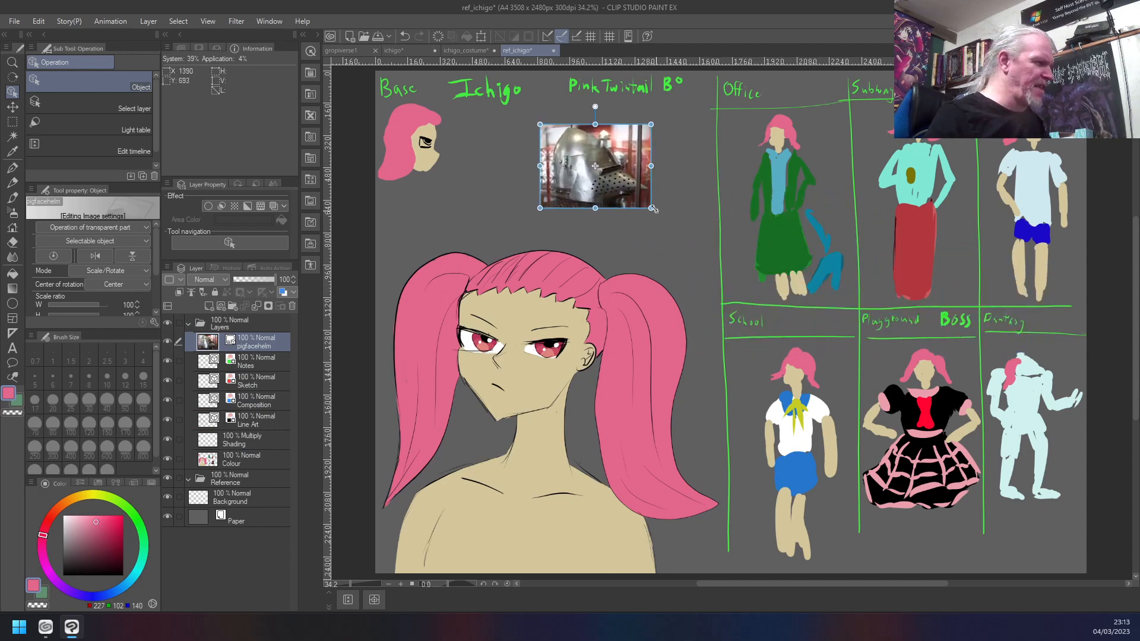
pyautogui.moveTo(650, 208); pyautogui.dragTo(914, 425)
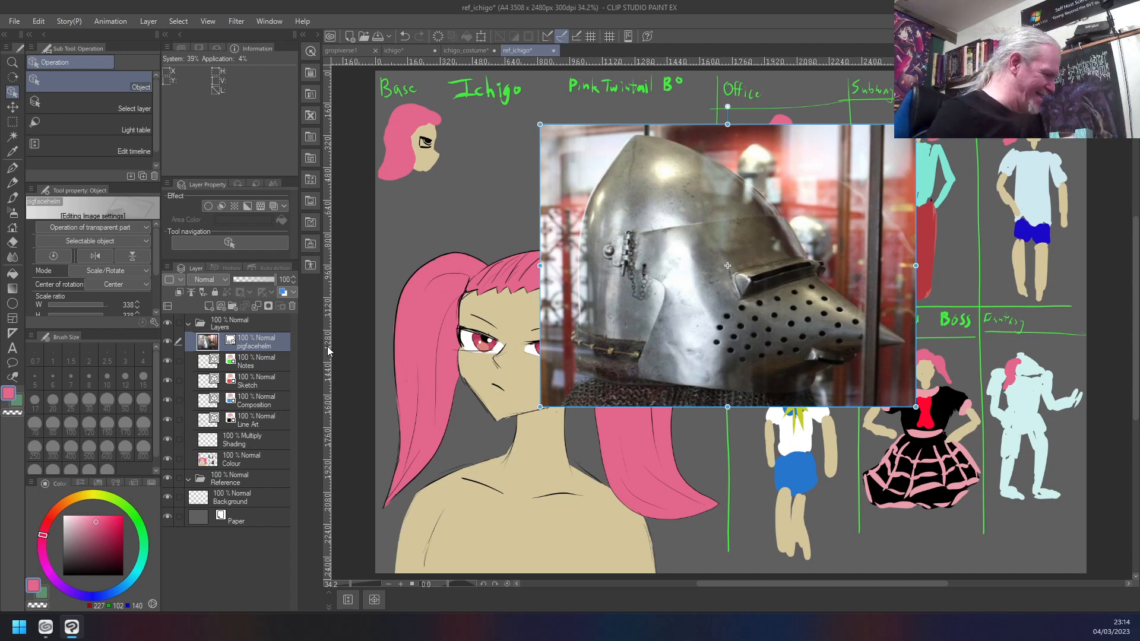
# - Undo the scaling, moving, layer reordering and import of the pigfacehelm helmet image
pyautogui.hotkey('ctrl', 'z')
pyautogui.hotkey('ctrl', 'z')
pyautogui.hotkey('ctrl', 'z')
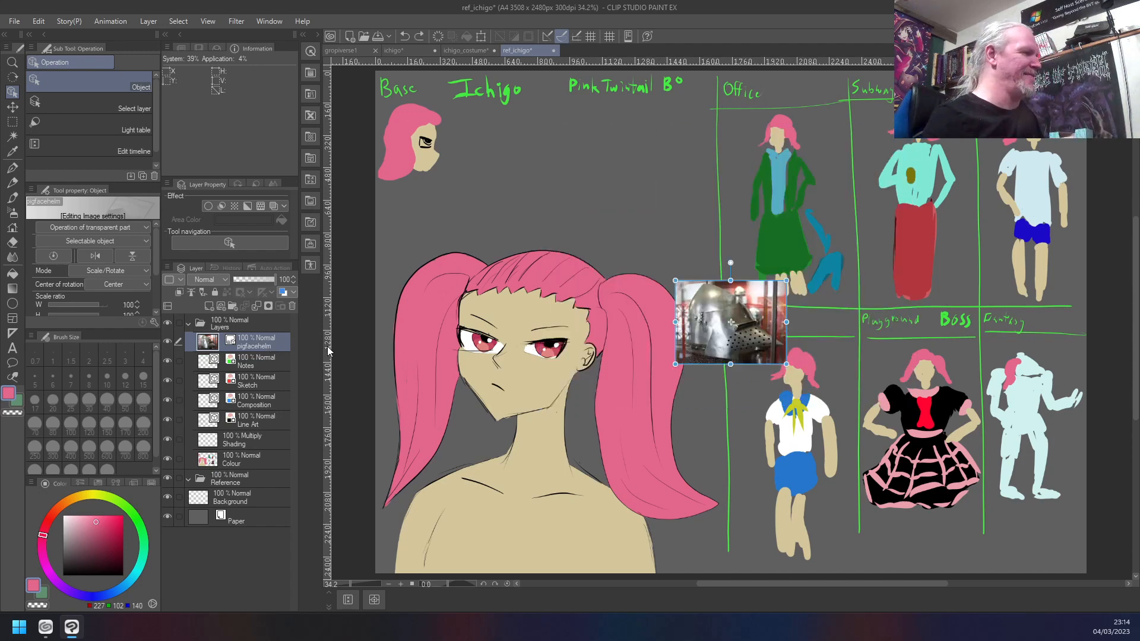
pyautogui.hotkey('ctrl', 'z')
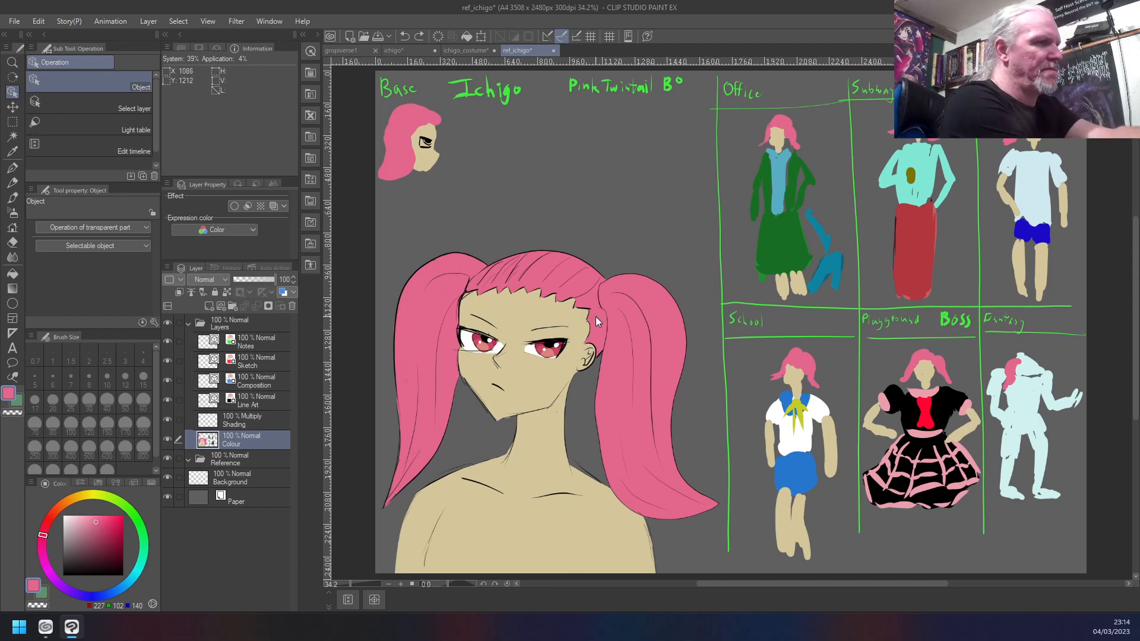
# - Mark the portrait's eye area with successive rectangular selections, ending with one about 275 by 199 px around the viewer's-left eye
pyautogui.press('m')
pyautogui.moveTo(574, 312); pyautogui.dragTo(451, 376)
pyautogui.click(451, 360)
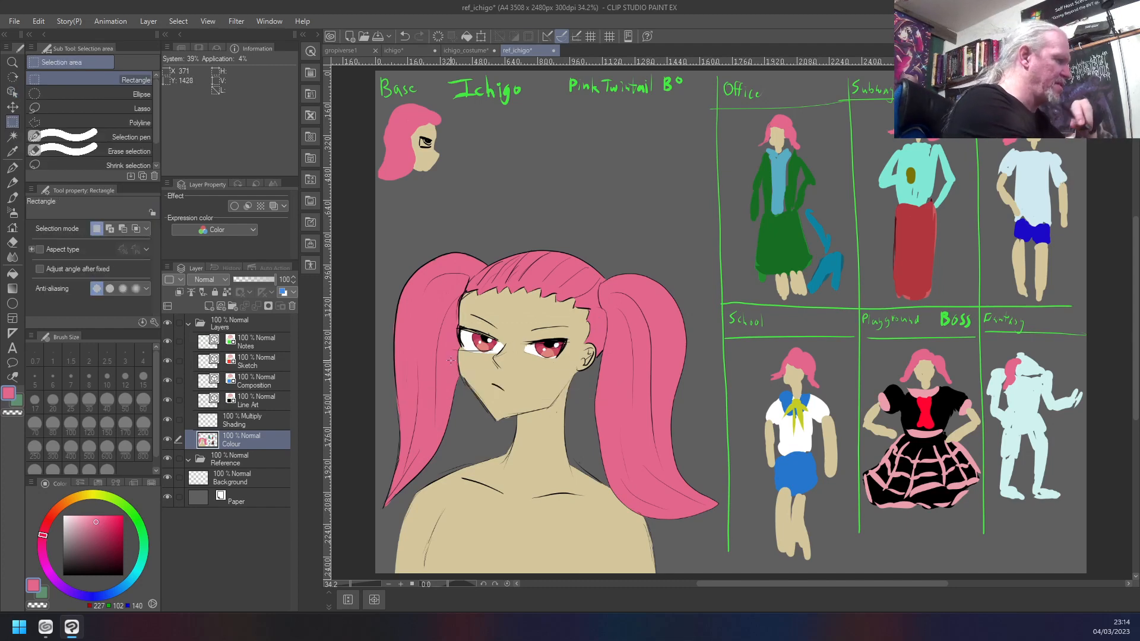
pyautogui.moveTo(577, 307); pyautogui.dragTo(435, 374)
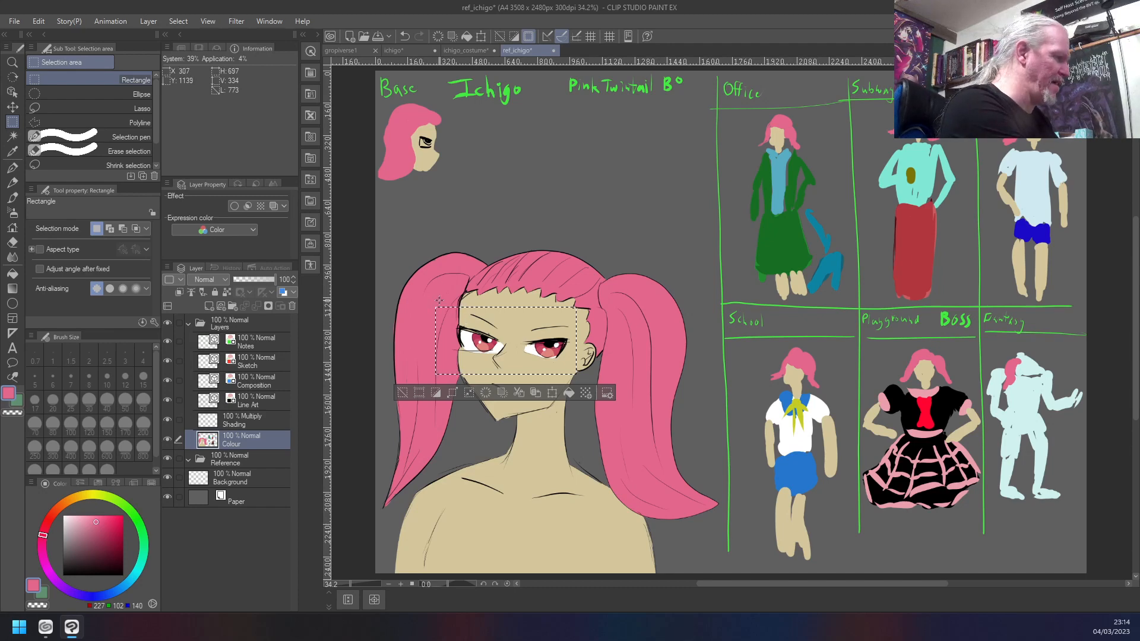
pyautogui.moveTo(428, 290); pyautogui.dragTo(506, 378)
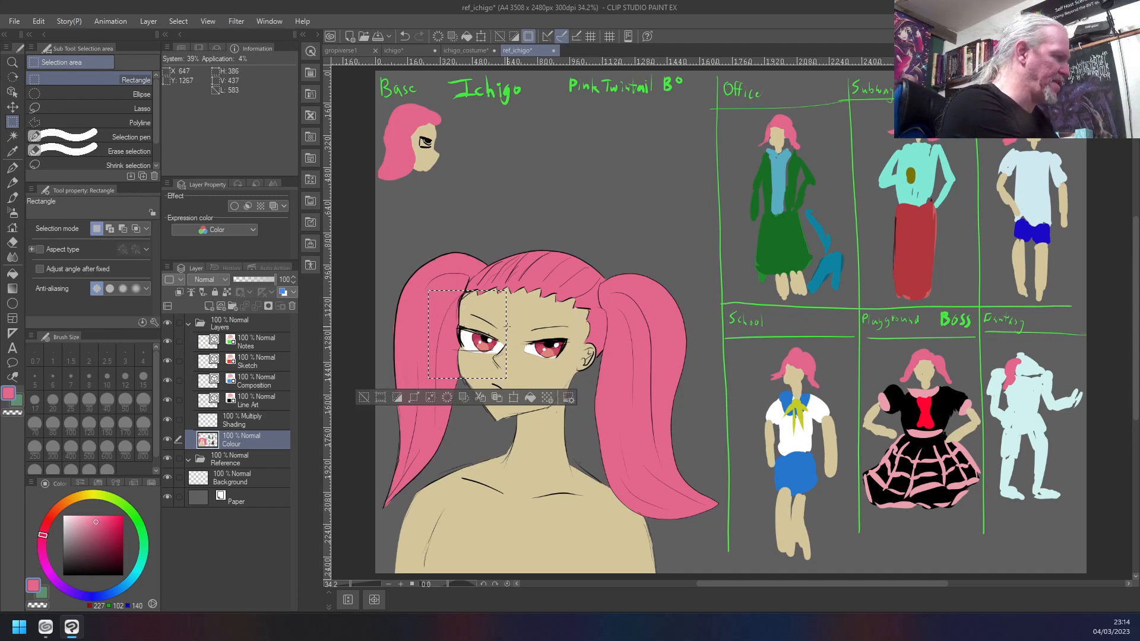
pyautogui.moveTo(507, 320); pyautogui.dragTo(457, 357)
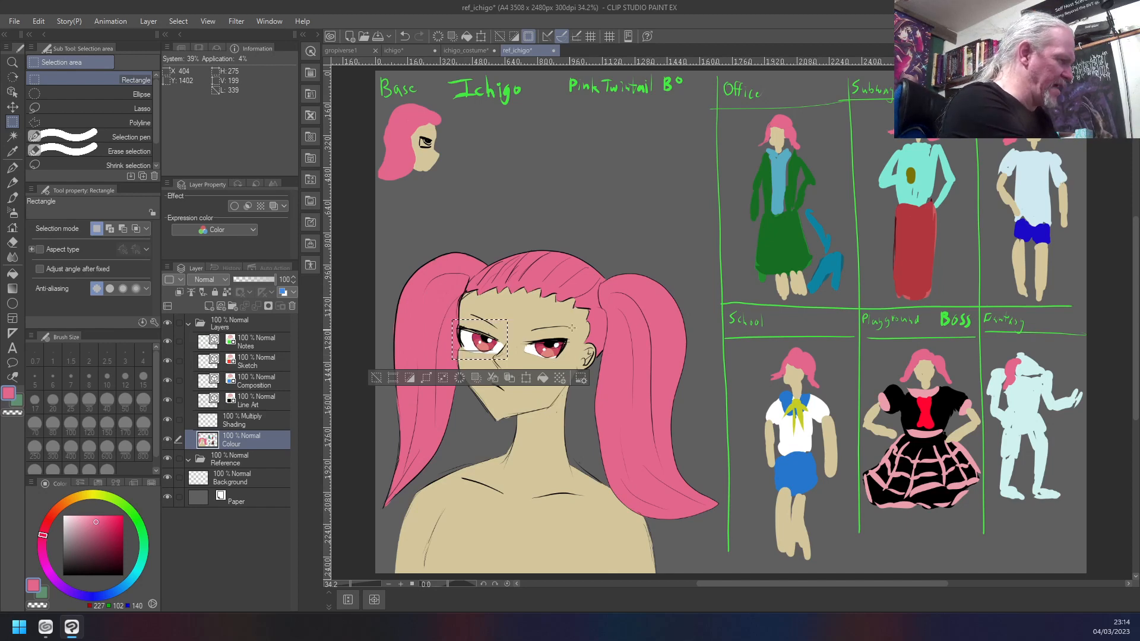
# - Mark the portrait's viewer's-right eye with a rectangular selection of about 276 by 176 px, and clear the selection
pyautogui.moveTo(574, 325); pyautogui.dragTo(522, 360)
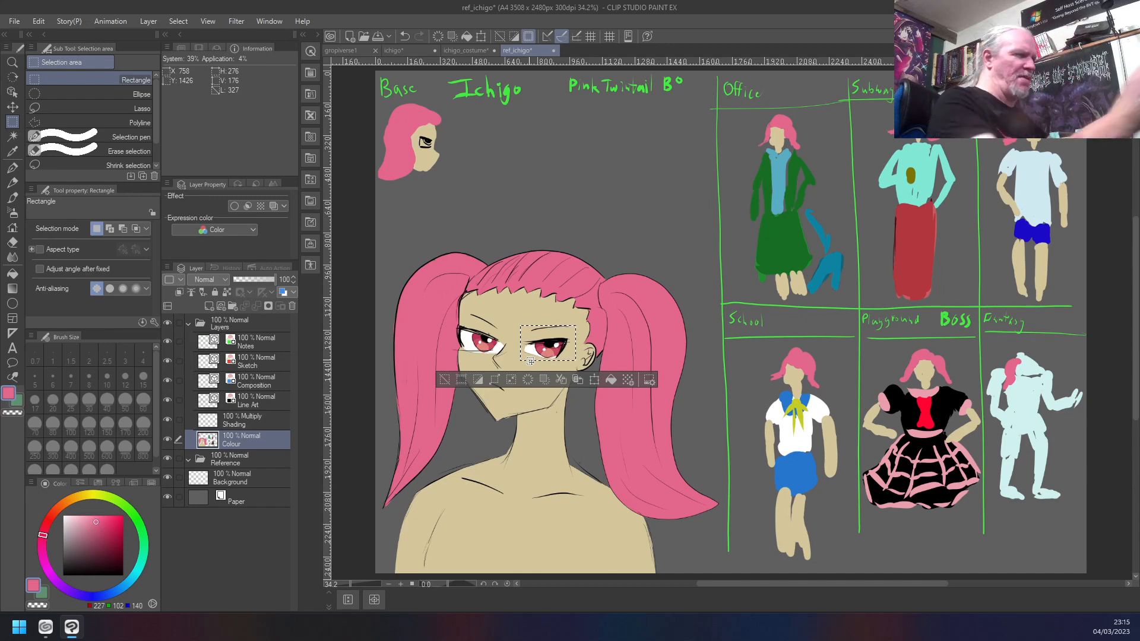
pyautogui.hotkey('ctrl', 'd')
# - Sketch large pairs of eyes with a nose line in black above the portrait on the Colour layer, at brush size 8
pyautogui.press('b')
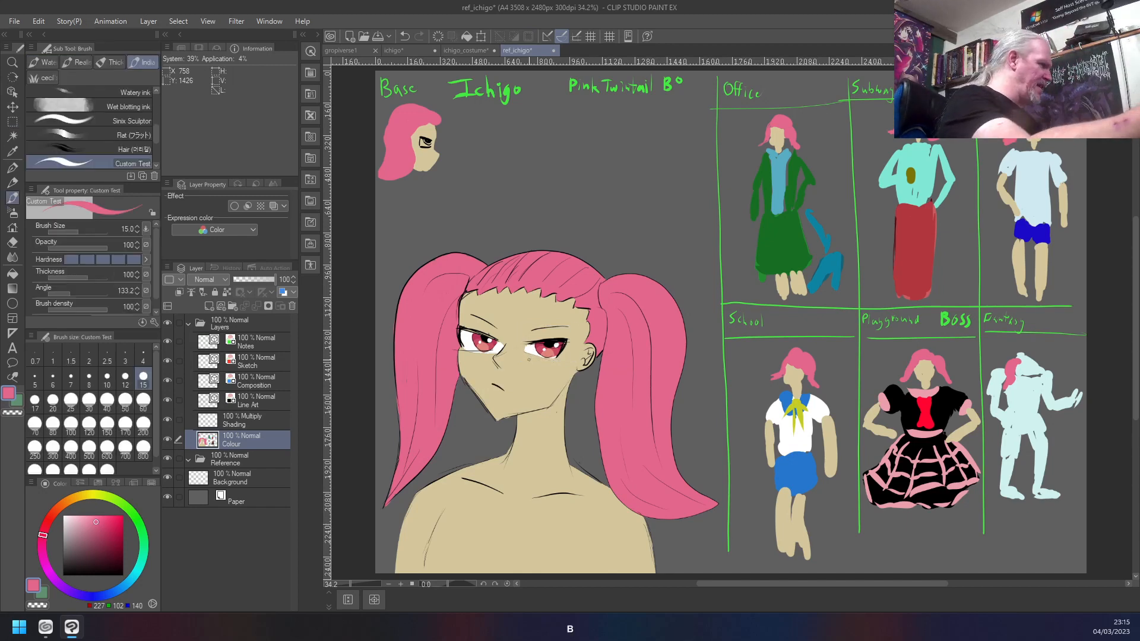
pyautogui.click(62, 575)
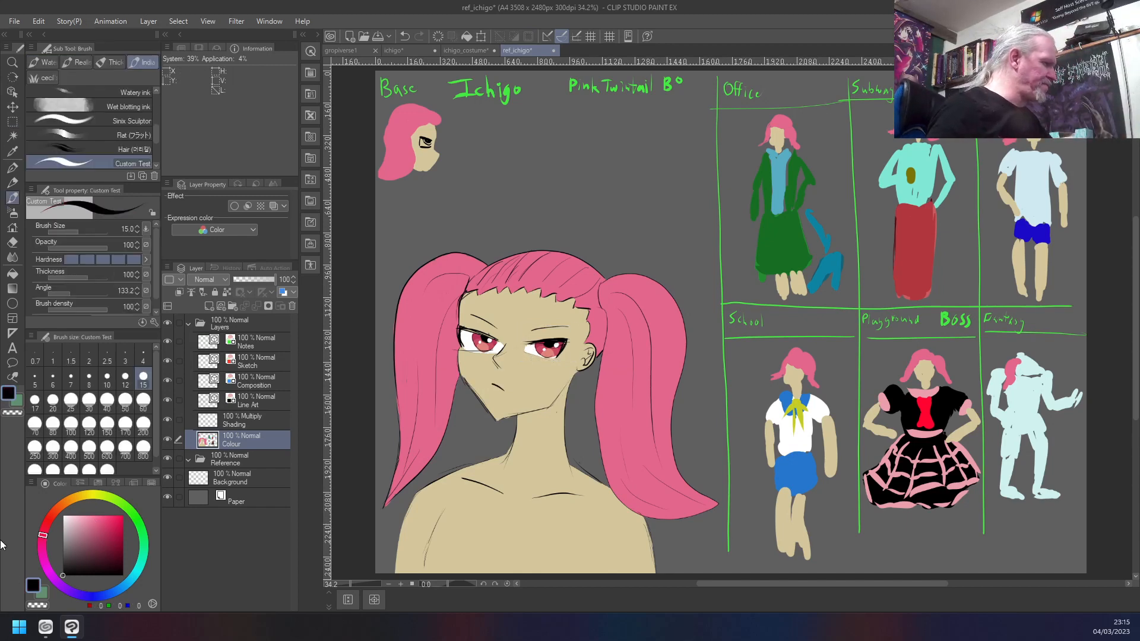
pyautogui.press('[')
pyautogui.press('[')
pyautogui.press('[')
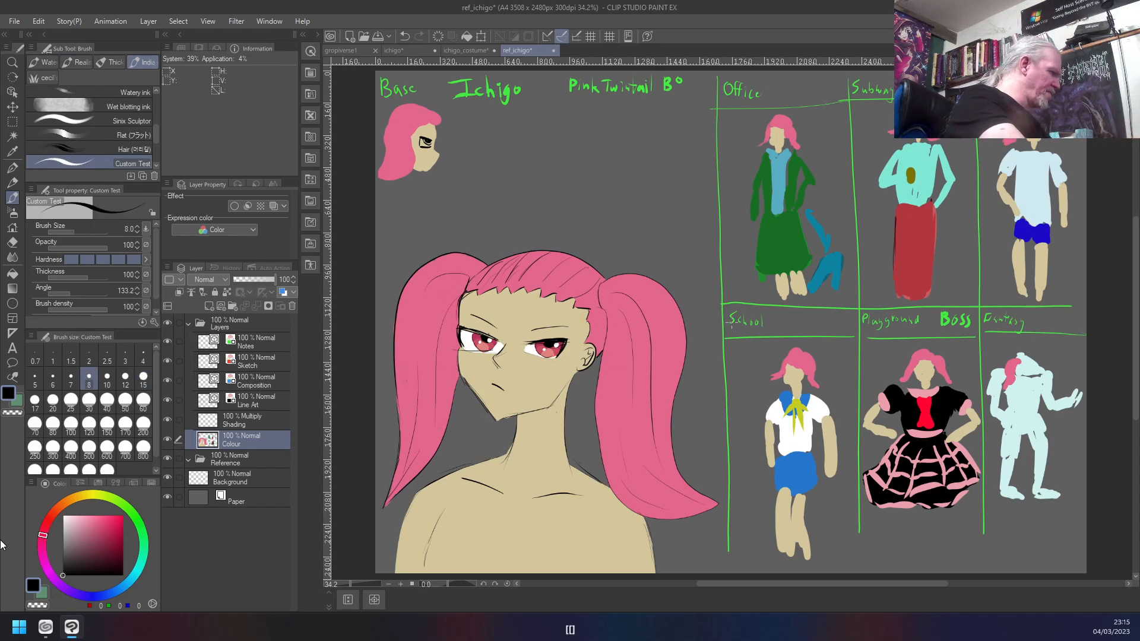
pyautogui.moveTo(559, 177)
pyautogui.mouseDown()
pyautogui.moveTo(506, 162)
pyautogui.moveTo(515, 198)
pyautogui.mouseUp()
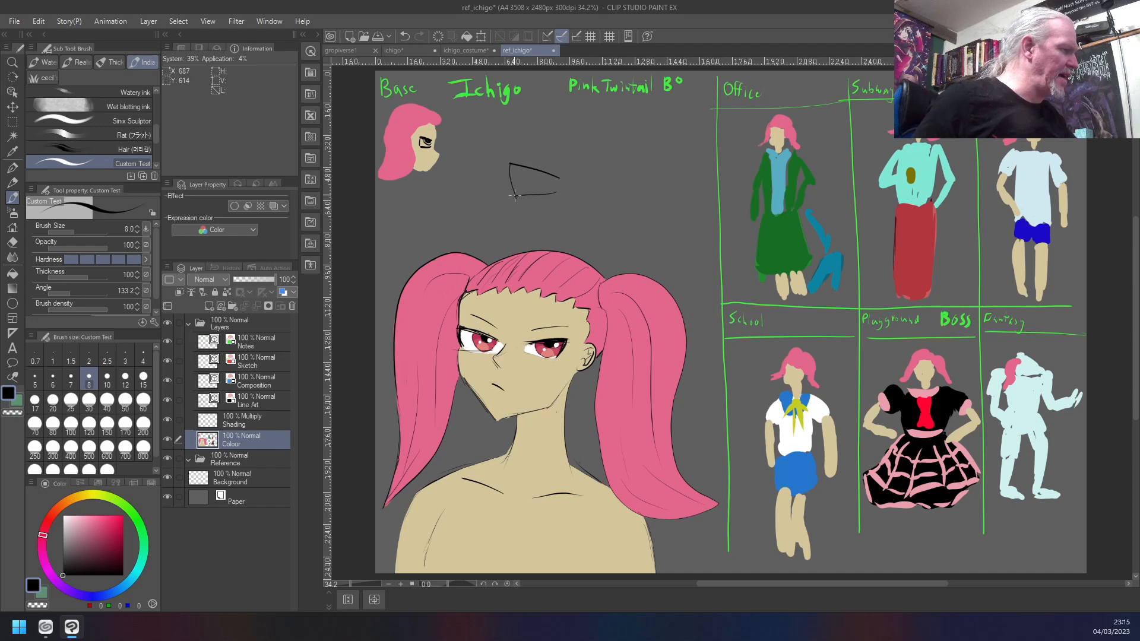
pyautogui.moveTo(618, 176)
pyautogui.mouseDown()
pyautogui.moveTo(653, 173)
pyautogui.moveTo(649, 200)
pyautogui.moveTo(607, 197)
pyautogui.moveTo(625, 176)
pyautogui.moveTo(585, 213)
pyautogui.moveTo(590, 232)
pyautogui.mouseUp()
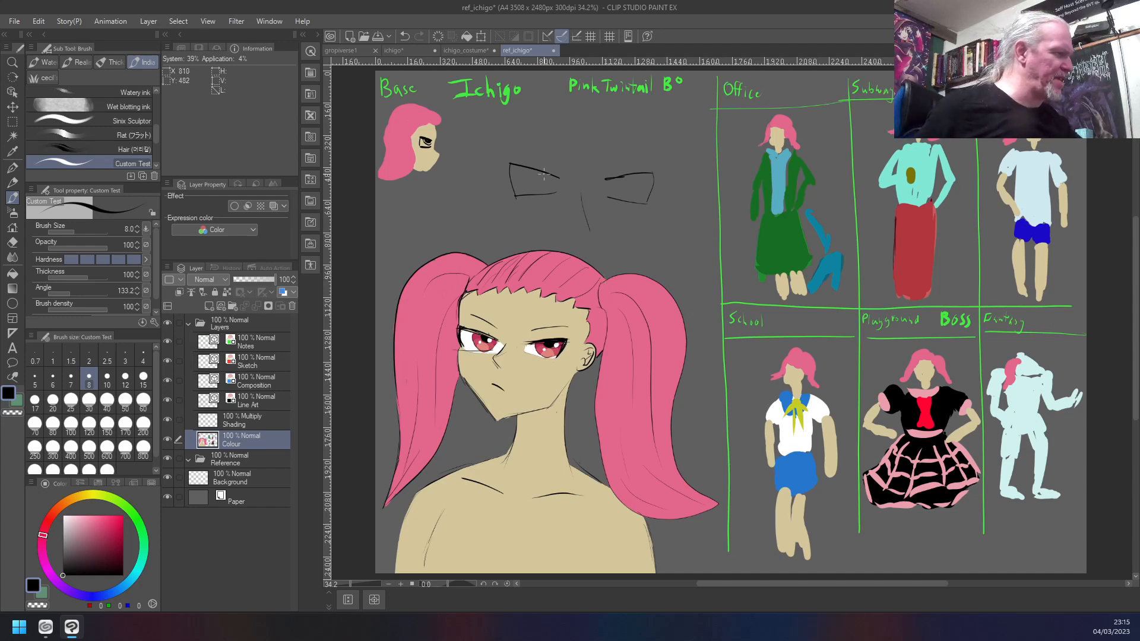
pyautogui.moveTo(526, 167)
pyautogui.mouseDown()
pyautogui.moveTo(545, 189)
pyautogui.moveTo(564, 186)
pyautogui.mouseUp()
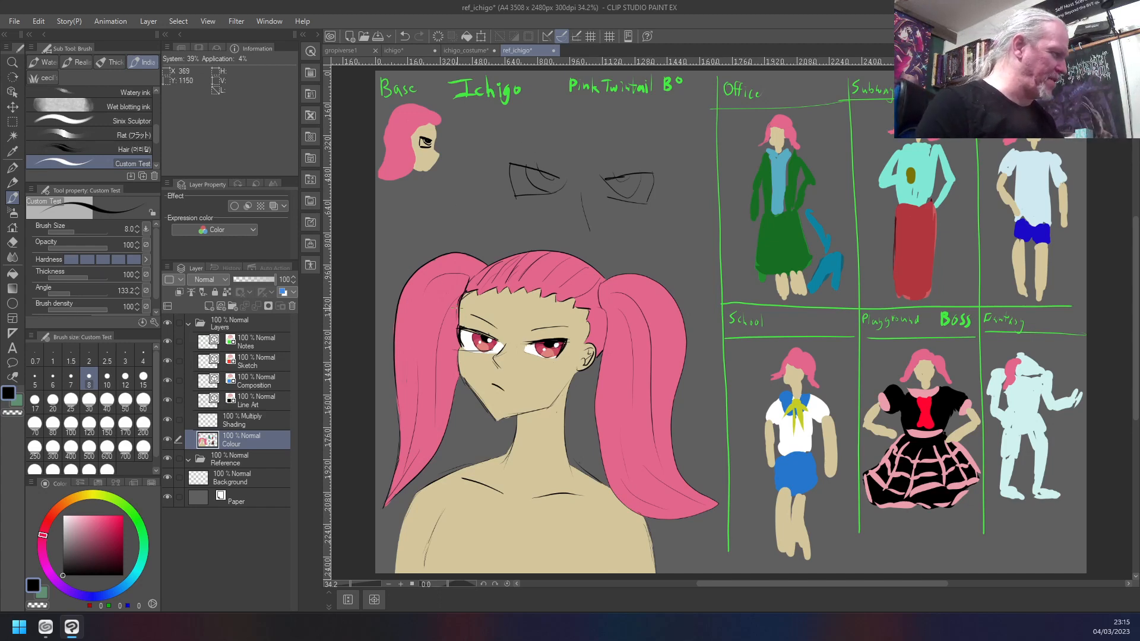
pyautogui.moveTo(530, 209)
pyautogui.mouseDown()
pyautogui.moveTo(501, 206)
pyautogui.moveTo(509, 231)
pyautogui.moveTo(601, 205)
pyautogui.moveTo(568, 232)
pyautogui.moveTo(605, 228)
pyautogui.mouseUp()
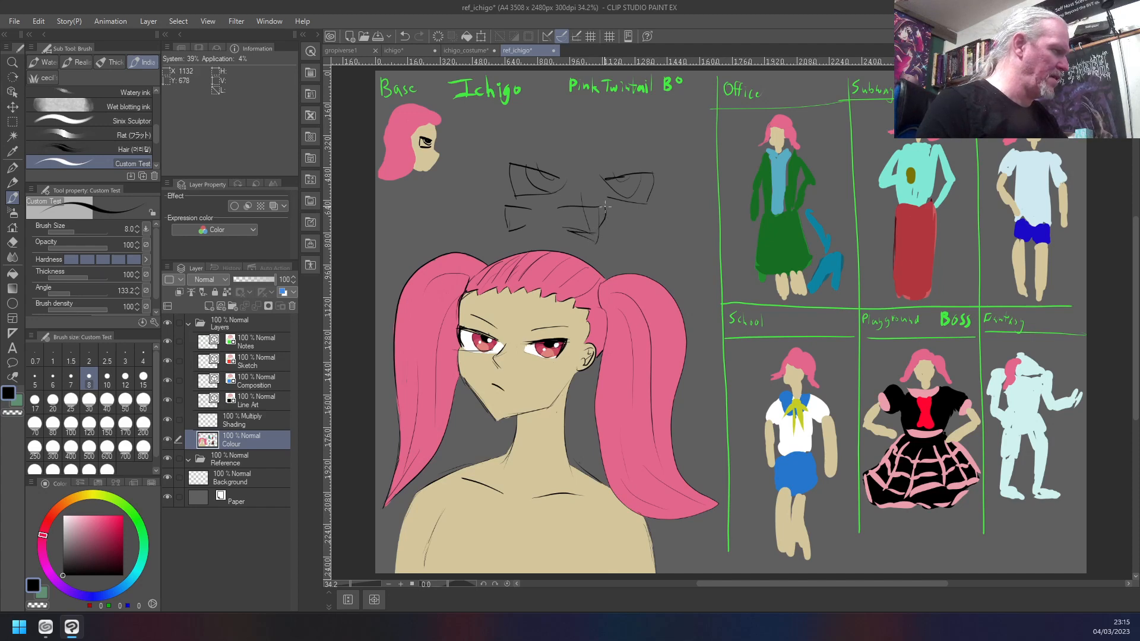
pyautogui.moveTo(561, 219); pyautogui.dragTo(595, 228)
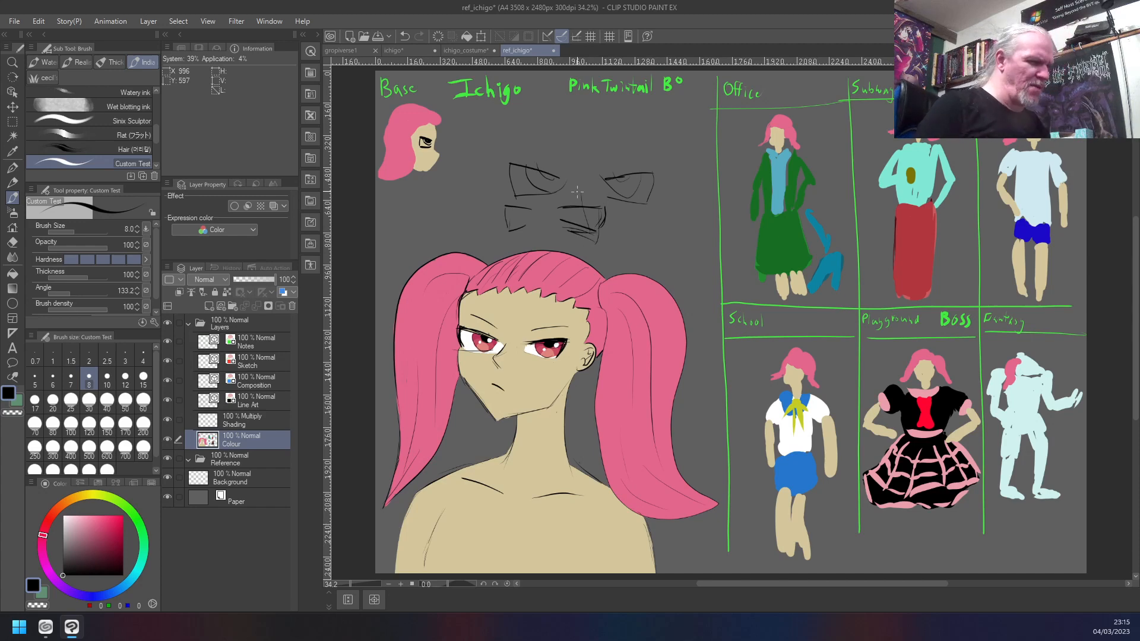
# - Undo the black eye and nose sketches above the portrait
pyautogui.hotkey('ctrl', 'z')
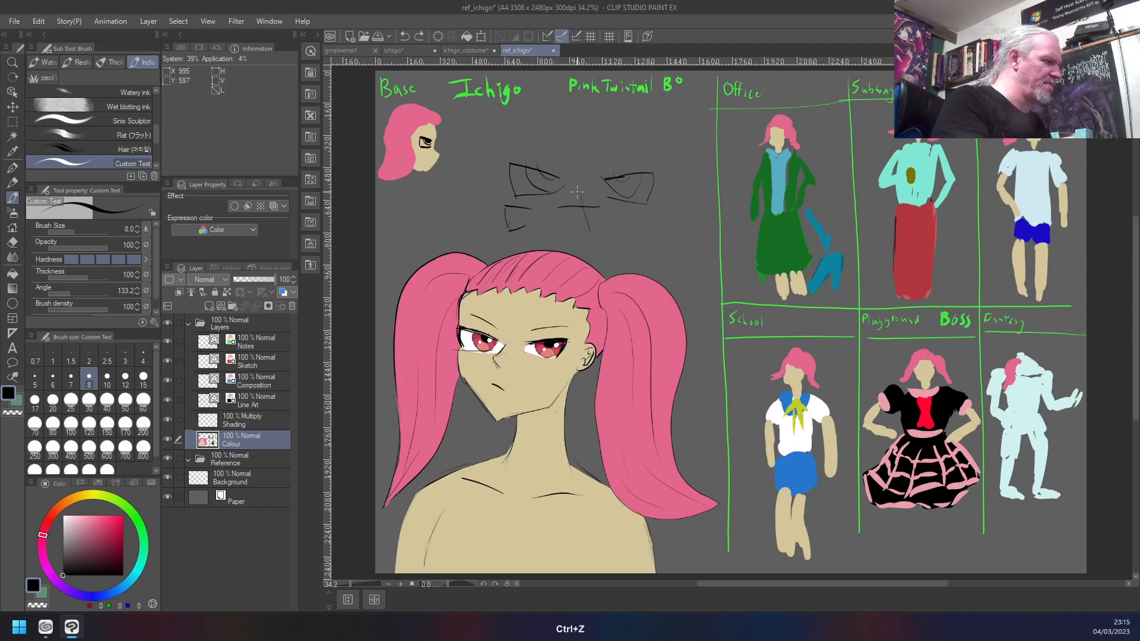
pyautogui.hotkey('ctrl', 'z')
pyautogui.hotkey('ctrl', 'z')
pyautogui.hotkey('ctrl', 'z')
pyautogui.hotkey('ctrl', 'z')
pyautogui.hotkey('ctrl', 'z')
pyautogui.hotkey('ctrl', 'z')
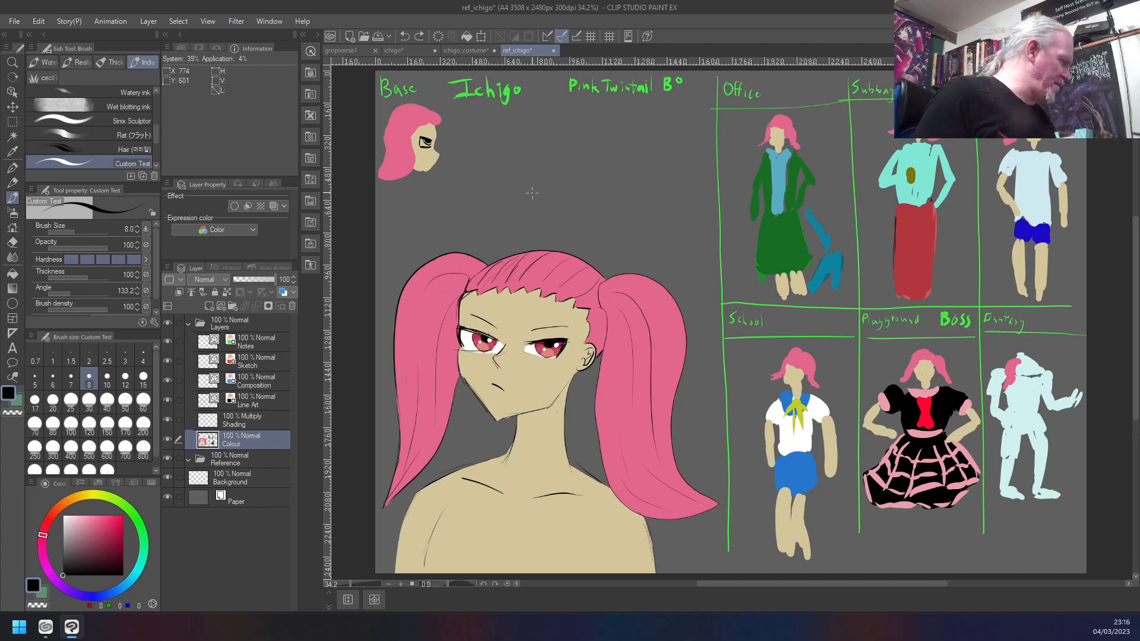
# - Sketch a small pair of eyes with a nose line above the portrait on the Line Art layer, and undo it
pyautogui.click(245, 403)
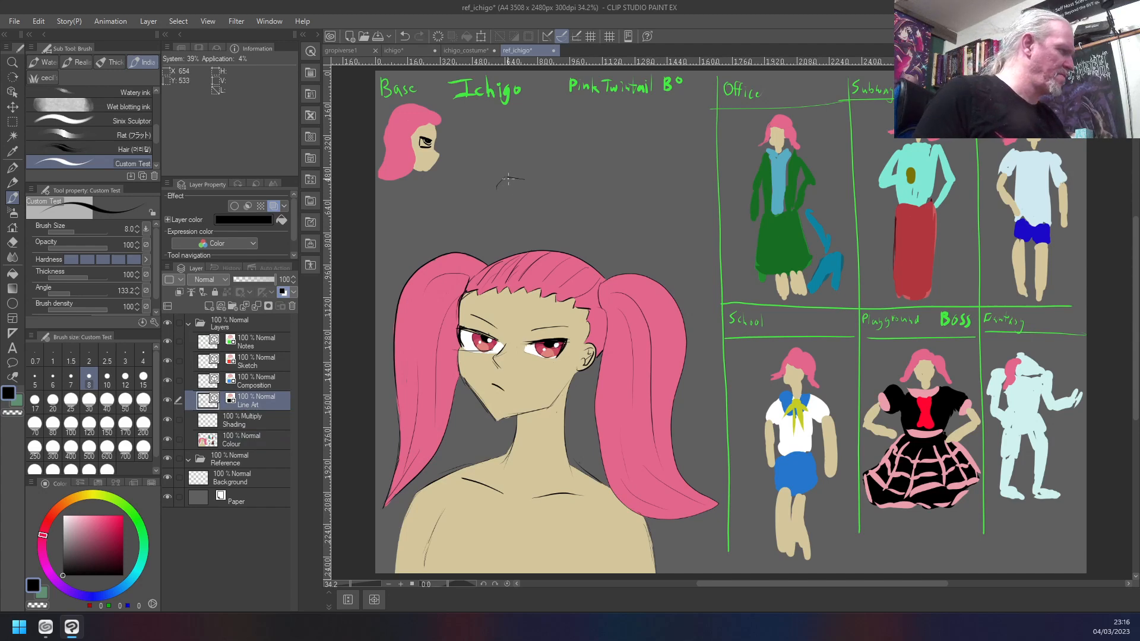
pyautogui.moveTo(535, 183)
pyautogui.mouseDown()
pyautogui.moveTo(532, 205)
pyautogui.moveTo(578, 192)
pyautogui.moveTo(557, 177)
pyautogui.mouseUp()
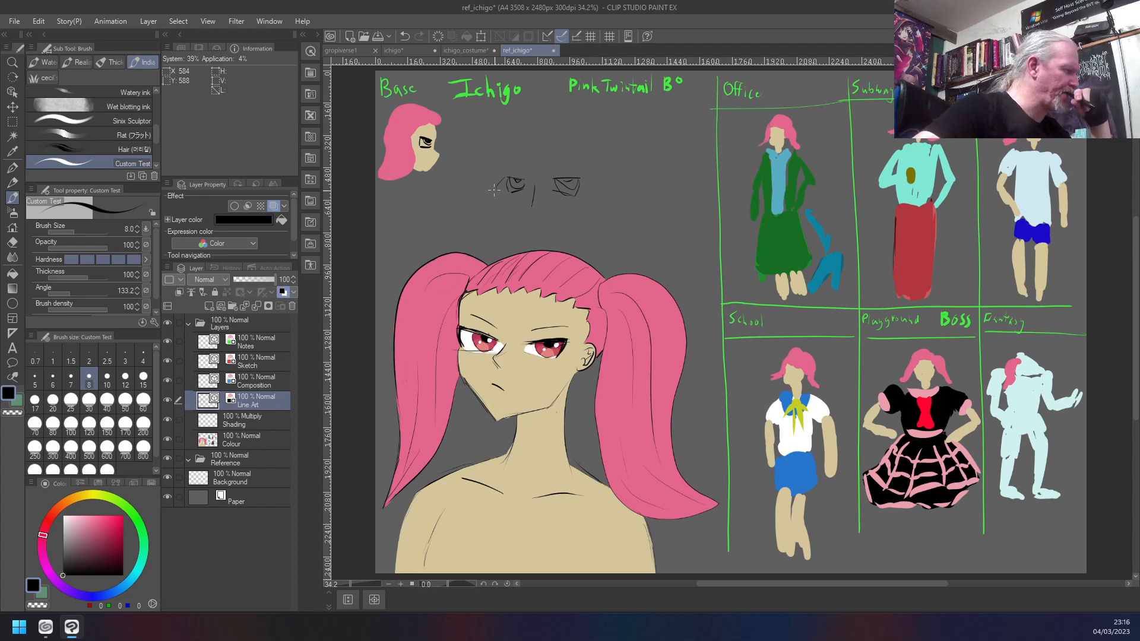
pyautogui.hotkey('ctrl', 'z')
pyautogui.hotkey('ctrl', 'z')
pyautogui.hotkey('ctrl', 'z')
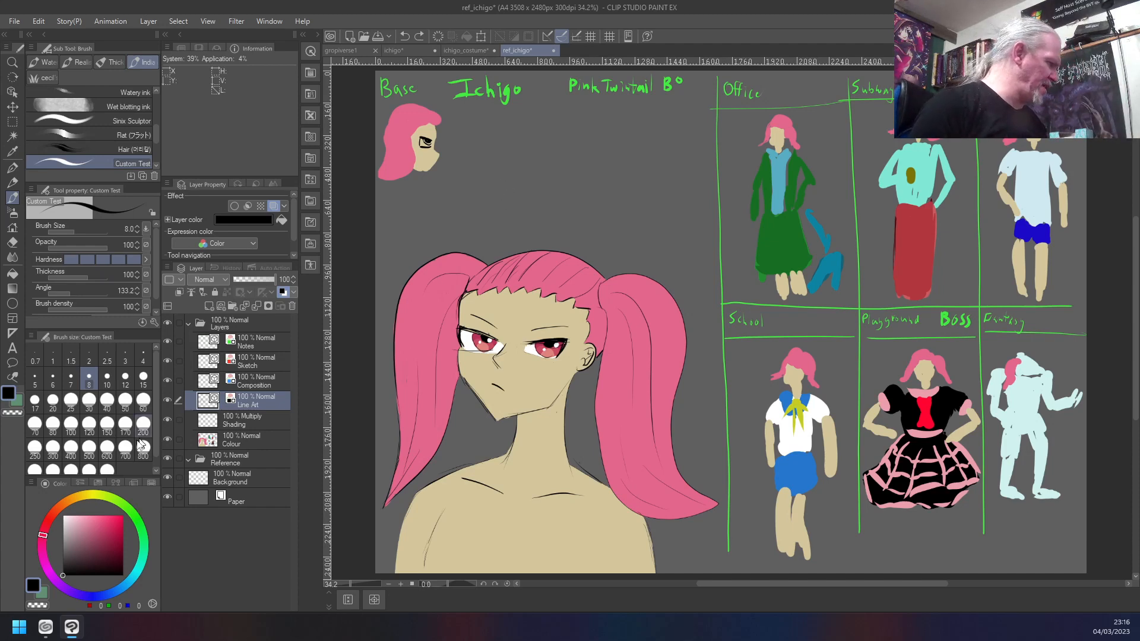
# - Add a new layer directly above the Colour layer
pyautogui.click(275, 438)
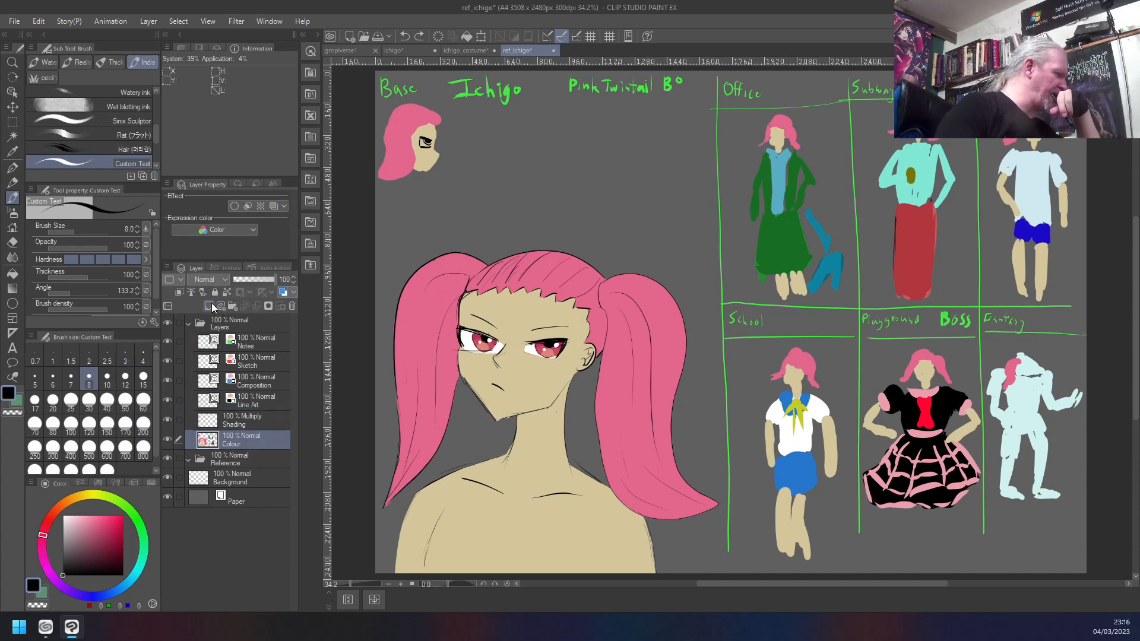
pyautogui.click(210, 305)
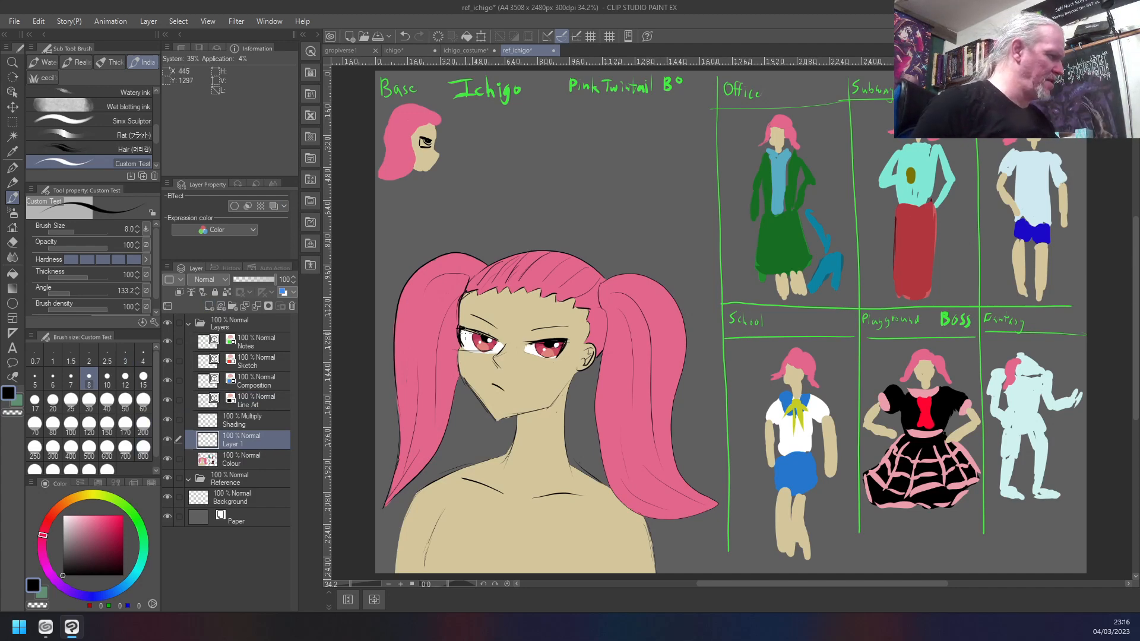
# - Paint two white eye shapes side by side above the portrait on the new layer, at brush size 50
pyautogui.rightClick(524, 177)
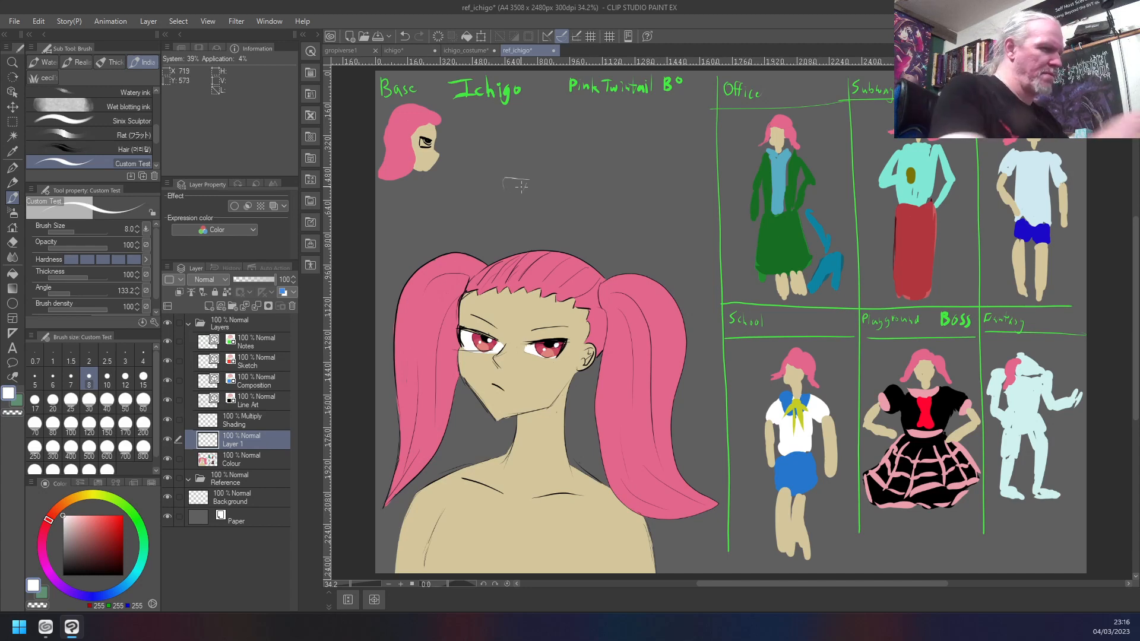
pyautogui.press(']')
pyautogui.press(']')
pyautogui.press(']')
pyautogui.press(']')
pyautogui.press(']')
pyautogui.press(']')
pyautogui.press(']')
pyautogui.press(']')
pyautogui.press(']')
pyautogui.moveTo(518, 184)
pyautogui.mouseDown()
pyautogui.moveTo(527, 182)
pyautogui.moveTo(502, 179)
pyautogui.mouseUp()
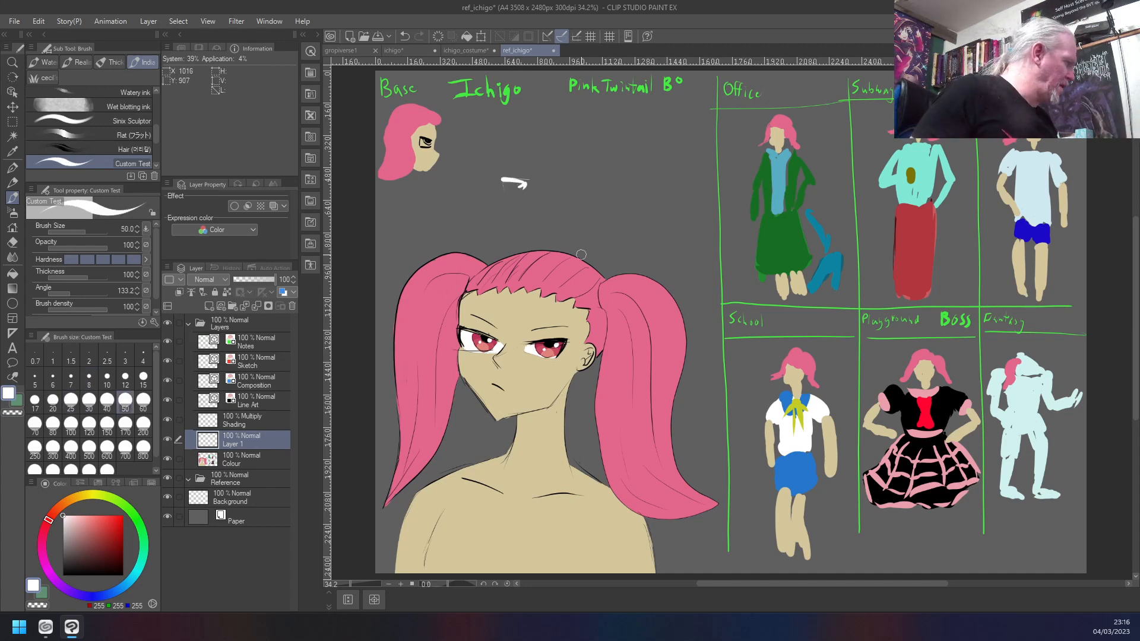
pyautogui.click(146, 228)
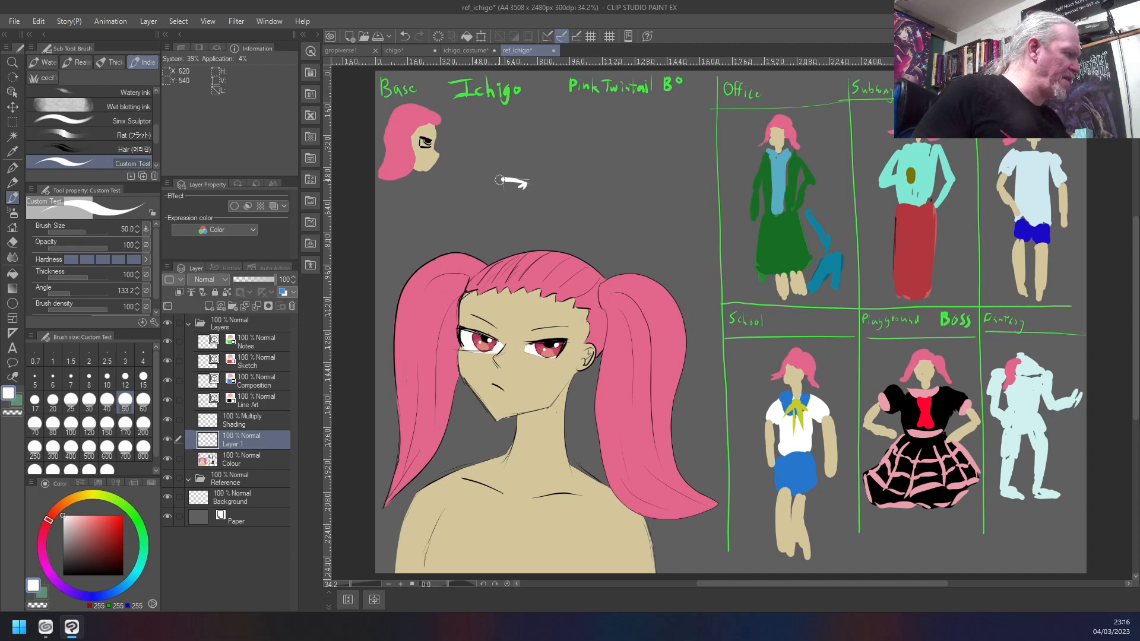
pyautogui.moveTo(502, 182)
pyautogui.mouseDown()
pyautogui.moveTo(525, 187)
pyautogui.moveTo(507, 183)
pyautogui.moveTo(529, 181)
pyautogui.moveTo(512, 178)
pyautogui.moveTo(530, 182)
pyautogui.moveTo(508, 192)
pyautogui.moveTo(505, 183)
pyautogui.moveTo(508, 193)
pyautogui.moveTo(586, 176)
pyautogui.moveTo(589, 192)
pyautogui.moveTo(559, 186)
pyautogui.moveTo(583, 180)
pyautogui.moveTo(582, 194)
pyautogui.moveTo(564, 184)
pyautogui.moveTo(587, 182)
pyautogui.moveTo(578, 195)
pyautogui.moveTo(558, 191)
pyautogui.moveTo(588, 178)
pyautogui.moveTo(563, 181)
pyautogui.mouseUp()
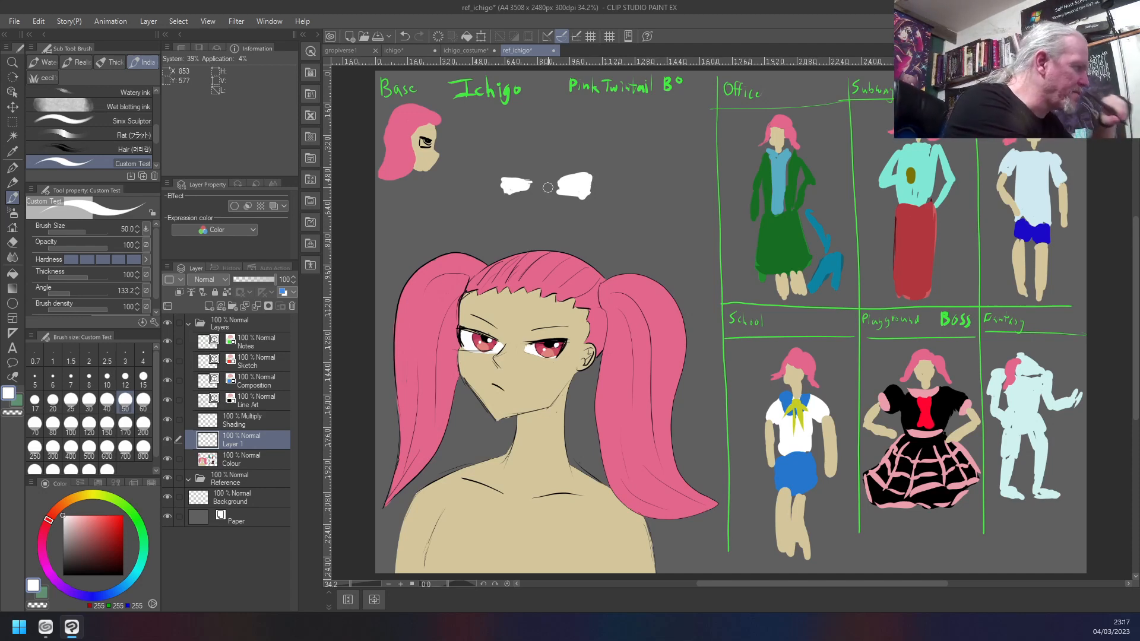
pyautogui.moveTo(526, 181); pyautogui.dragTo(506, 174)
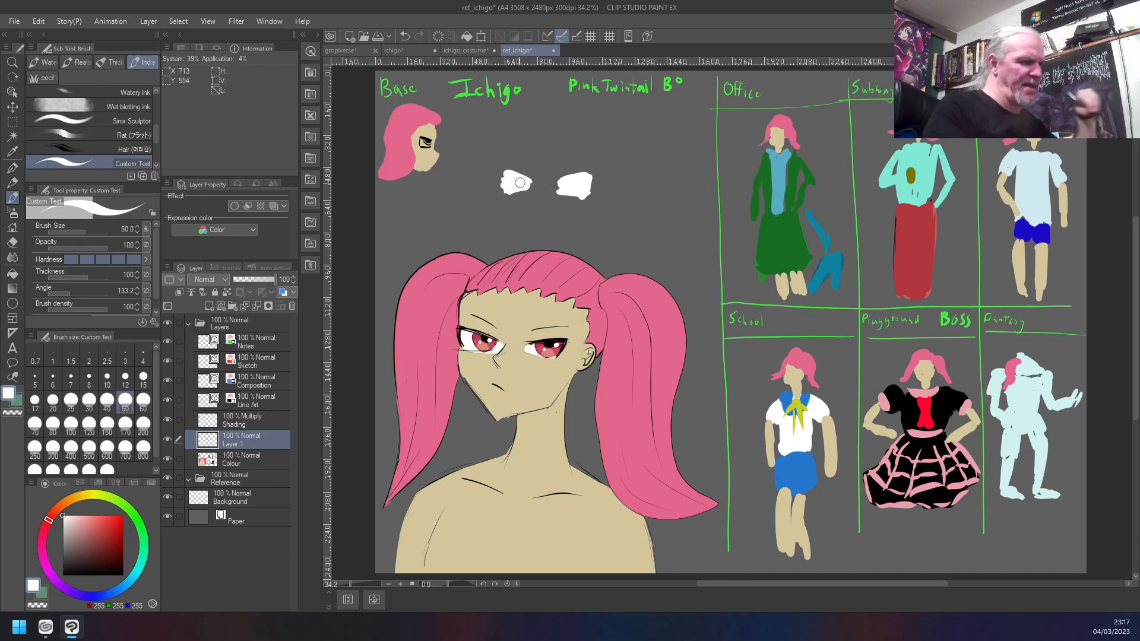
# - Undo the white eye shapes on the new layer
pyautogui.hotkey('ctrl', 'z')
pyautogui.hotkey('ctrl', 'z')
pyautogui.hotkey('ctrl', 'z')
pyautogui.hotkey('ctrl', 'z')
pyautogui.hotkey('ctrl', 'z')
pyautogui.hotkey('ctrl', 'z')
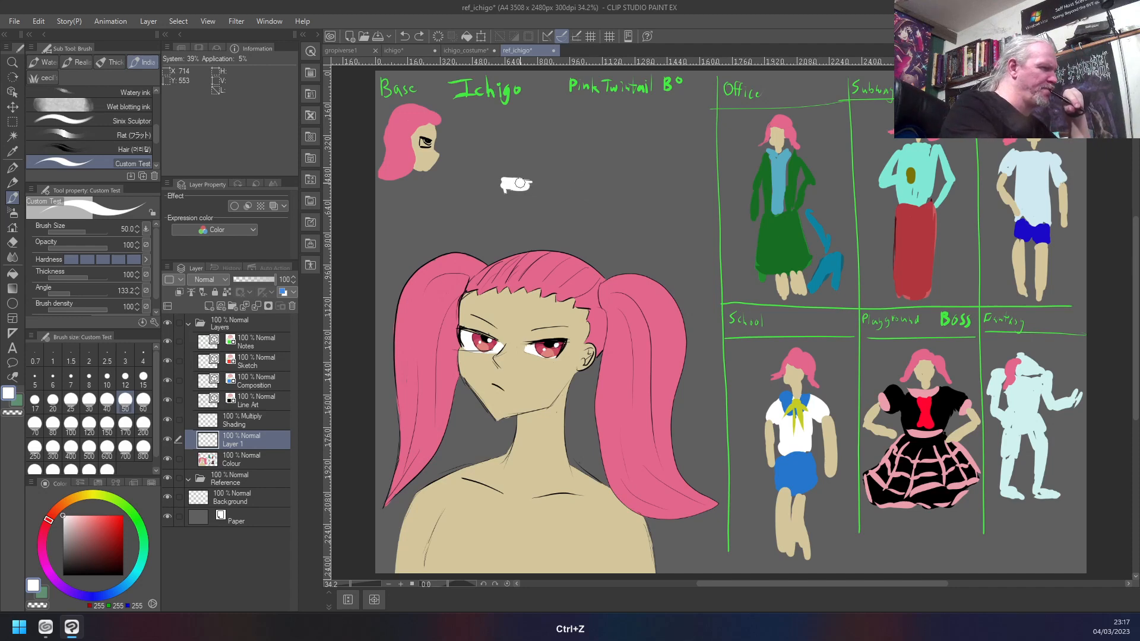
pyautogui.hotkey('ctrl', 'z')
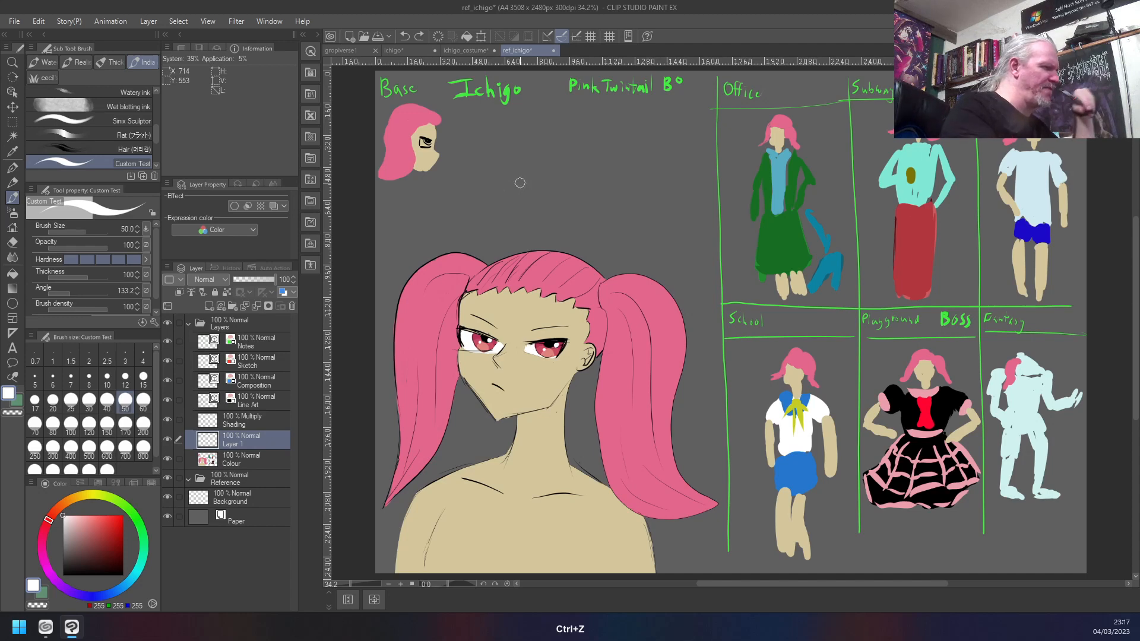
# - Try short white and black strokes above the portrait on the Line Art layer at brush size 50, undoing them
pyautogui.click(266, 401)
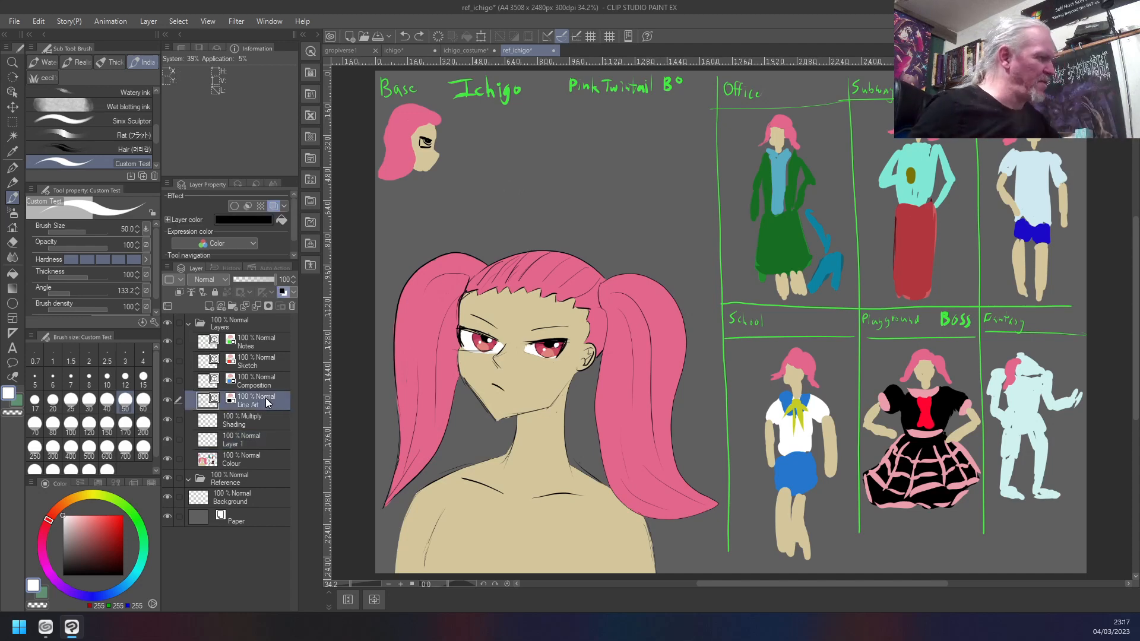
pyautogui.moveTo(506, 140); pyautogui.dragTo(502, 178)
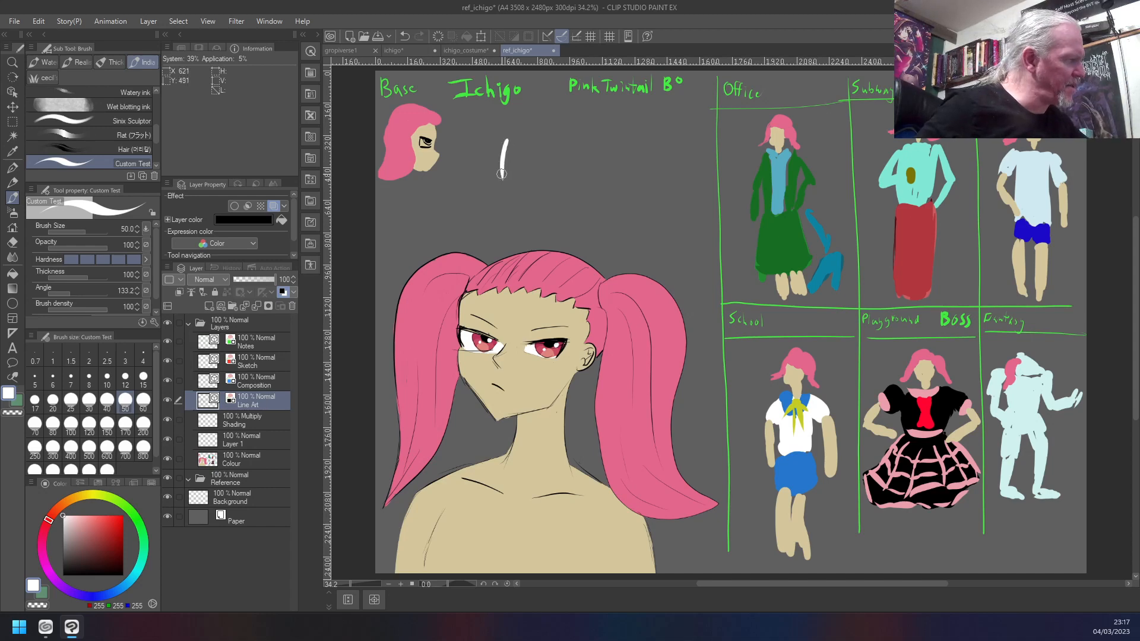
pyautogui.hotkey('ctrl', 'z')
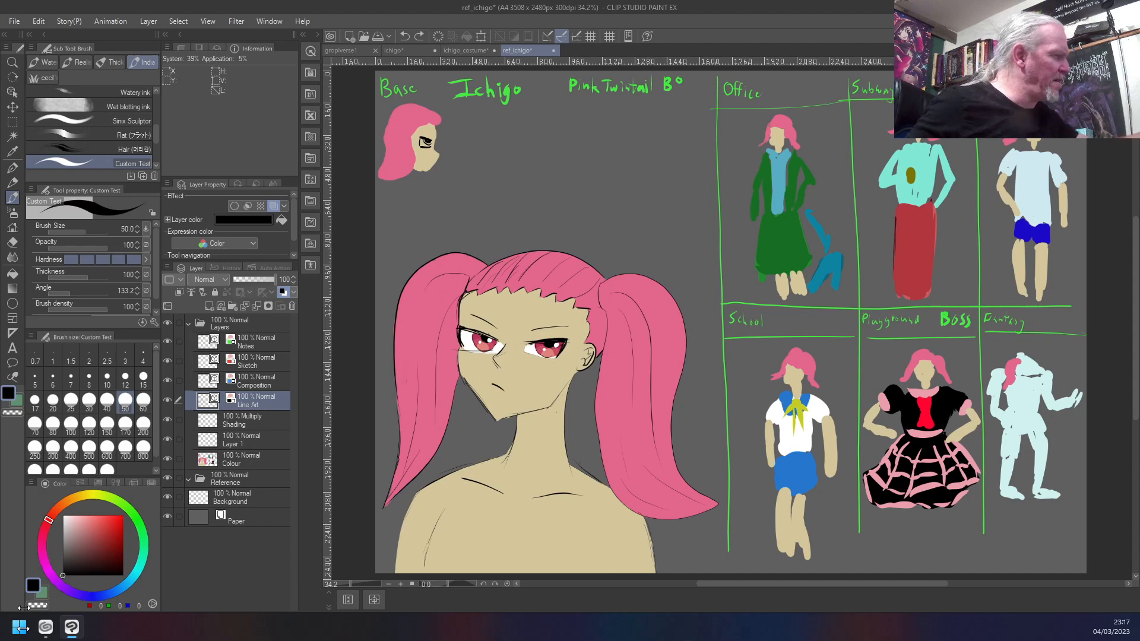
pyautogui.moveTo(517, 148)
pyautogui.mouseDown()
pyautogui.moveTo(521, 186)
pyautogui.moveTo(531, 128)
pyautogui.moveTo(516, 197)
pyautogui.mouseUp()
pyautogui.hotkey('ctrl', 'z')
pyautogui.hotkey('ctrl', 'z')
pyautogui.hotkey('ctrl', 'z')
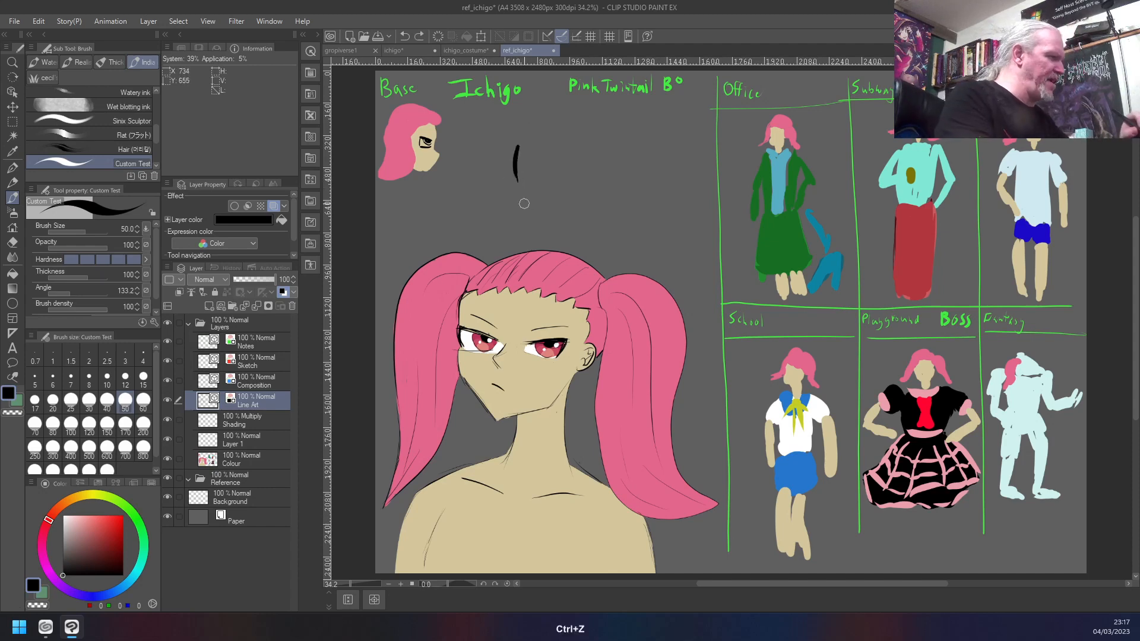
# - Set the brush size to 8 and try short black strokes above the portrait on the Line Art layer, undoing them
pyautogui.press('[')
pyautogui.press('[')
pyautogui.press('[')
pyautogui.press('[')
pyautogui.press('[')
pyautogui.press('[')
pyautogui.press('[')
pyautogui.press('[')
pyautogui.press('[')
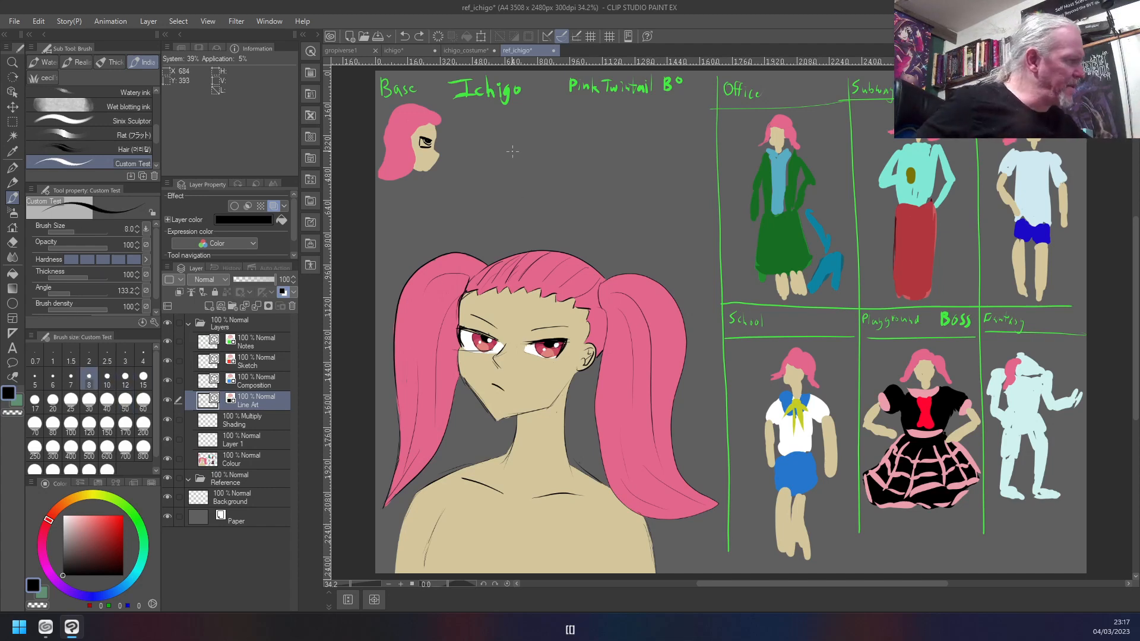
pyautogui.moveTo(505, 166); pyautogui.dragTo(508, 133)
pyautogui.moveTo(506, 181); pyautogui.dragTo(511, 192)
pyautogui.hotkey('ctrl', 'z')
pyautogui.hotkey('ctrl', 'z')
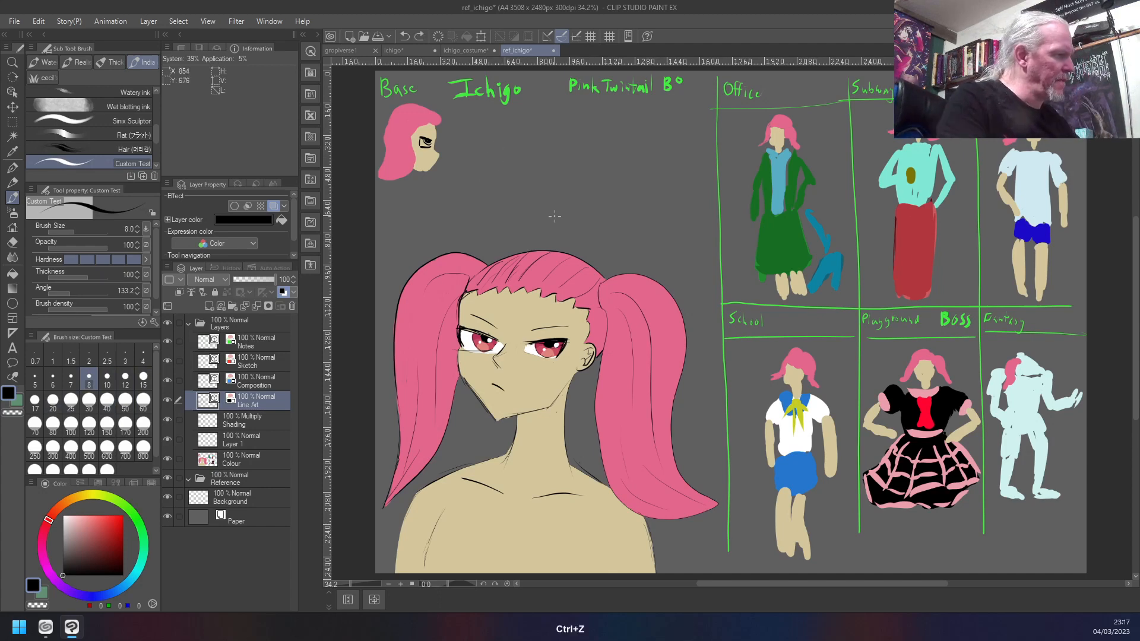
# - Draw a three-quarter head outline with forehead, cheek and jaw in black on the Line Art layer, undoing a trial eye curve
pyautogui.moveTo(534, 215); pyautogui.dragTo(518, 203)
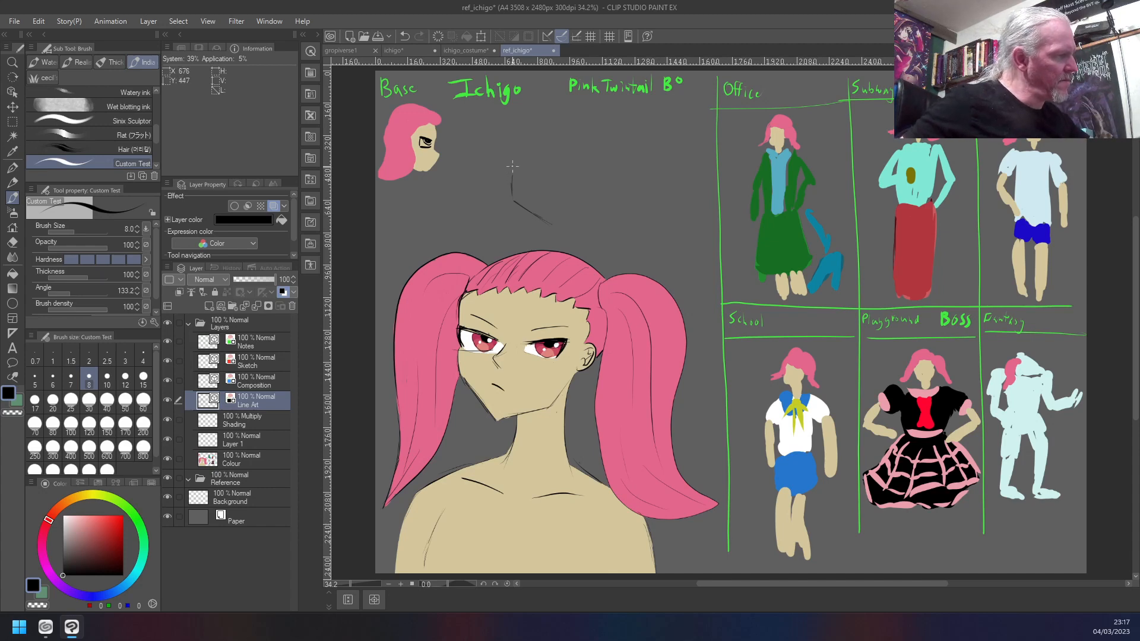
pyautogui.moveTo(512, 191); pyautogui.dragTo(522, 126)
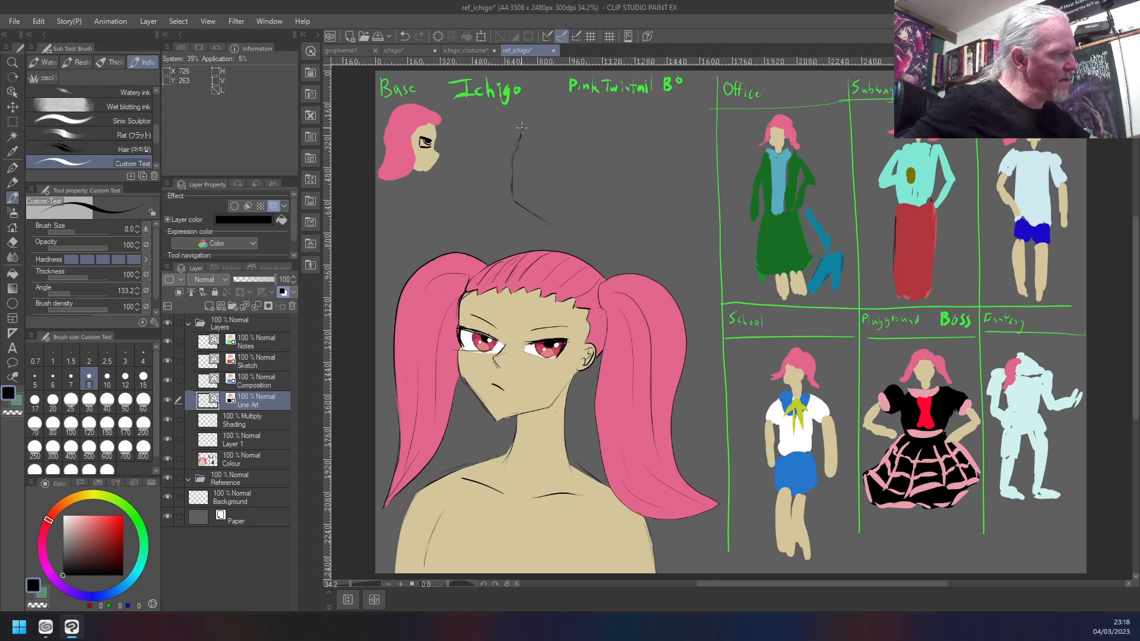
pyautogui.moveTo(514, 193); pyautogui.dragTo(513, 173)
pyautogui.moveTo(524, 115); pyautogui.dragTo(542, 87)
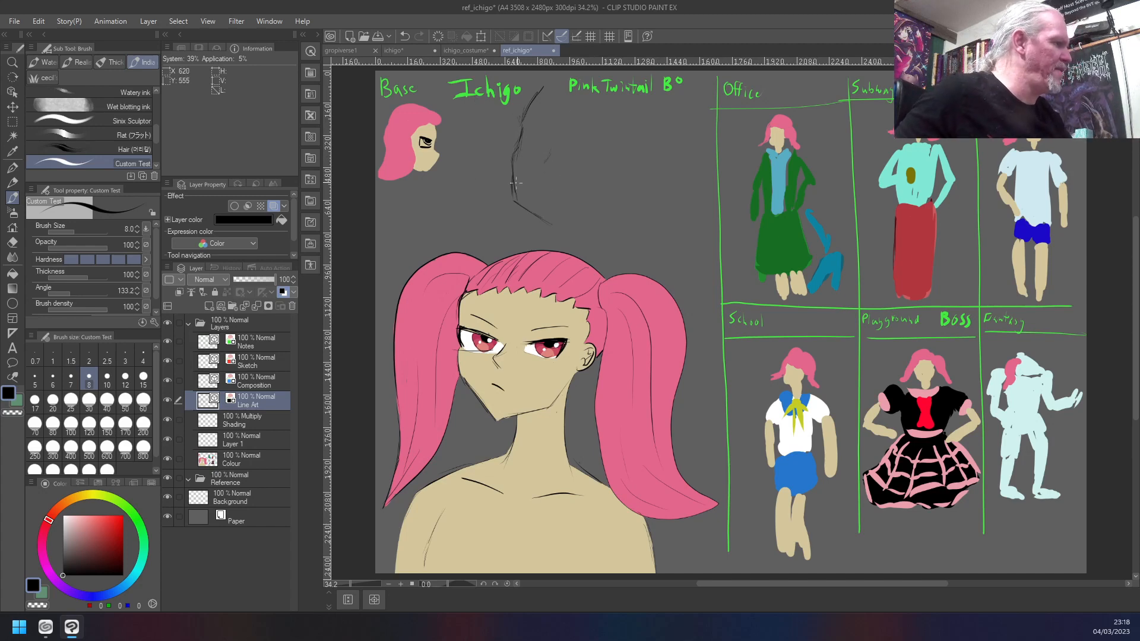
pyautogui.moveTo(550, 223)
pyautogui.mouseDown()
pyautogui.moveTo(595, 215)
pyautogui.moveTo(626, 175)
pyautogui.mouseUp()
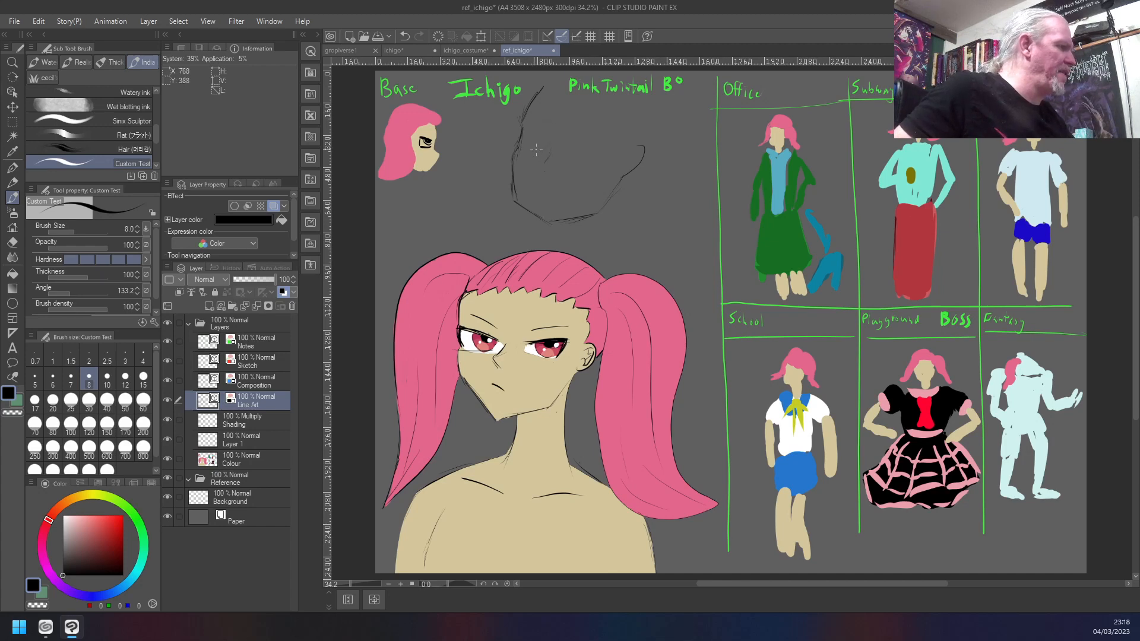
pyautogui.moveTo(534, 150); pyautogui.dragTo(531, 125)
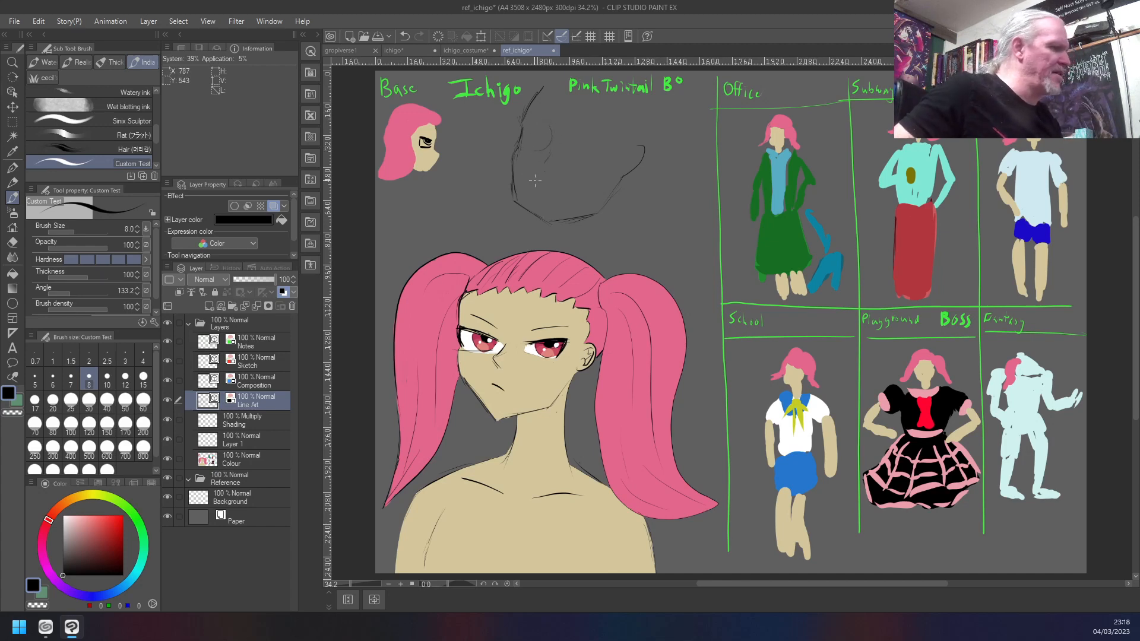
pyautogui.hotkey('ctrl', 'z')
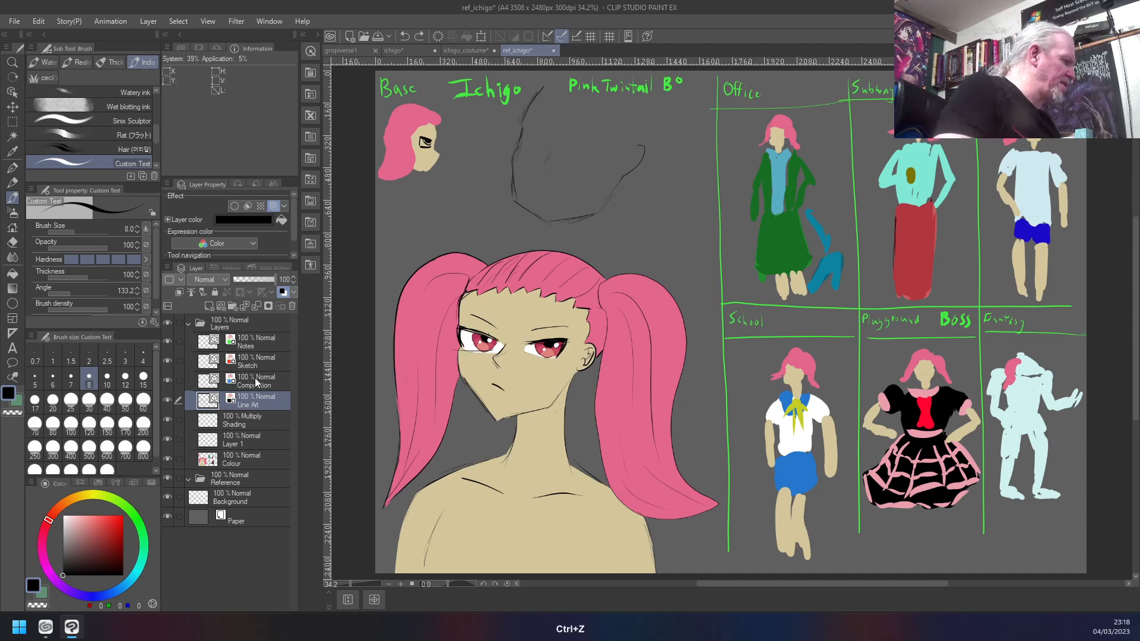
# - Draw curved eye-level guide lines and eye-width divisions across the new head on the Composition layer
pyautogui.click(254, 377)
pyautogui.moveTo(548, 127); pyautogui.dragTo(544, 135)
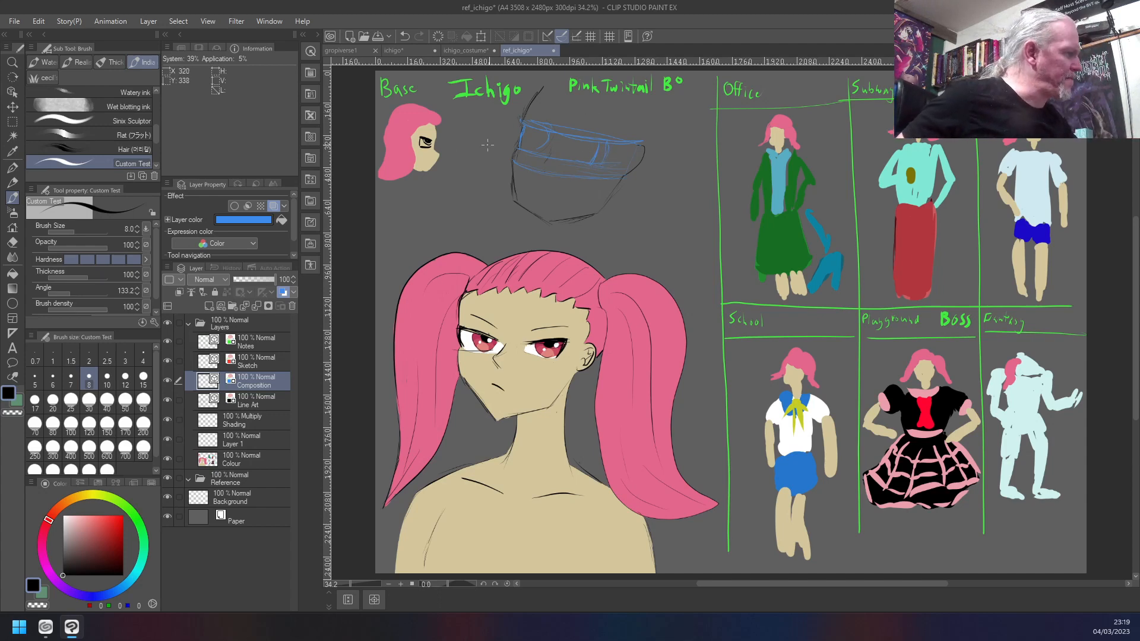
pyautogui.moveTo(556, 146); pyautogui.dragTo(550, 158)
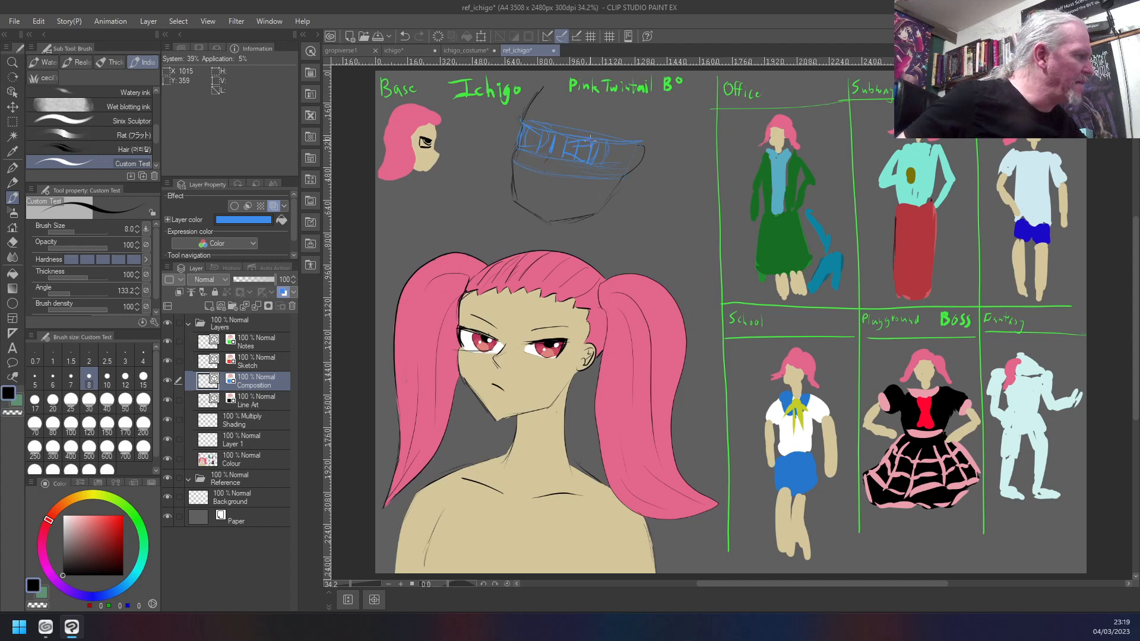
# - Undo the last eye-width divisions and sketch a curve for the viewer's-left eye between the guides on the Composition layer
pyautogui.hotkey('ctrl', 'z')
pyautogui.hotkey('ctrl', 'z')
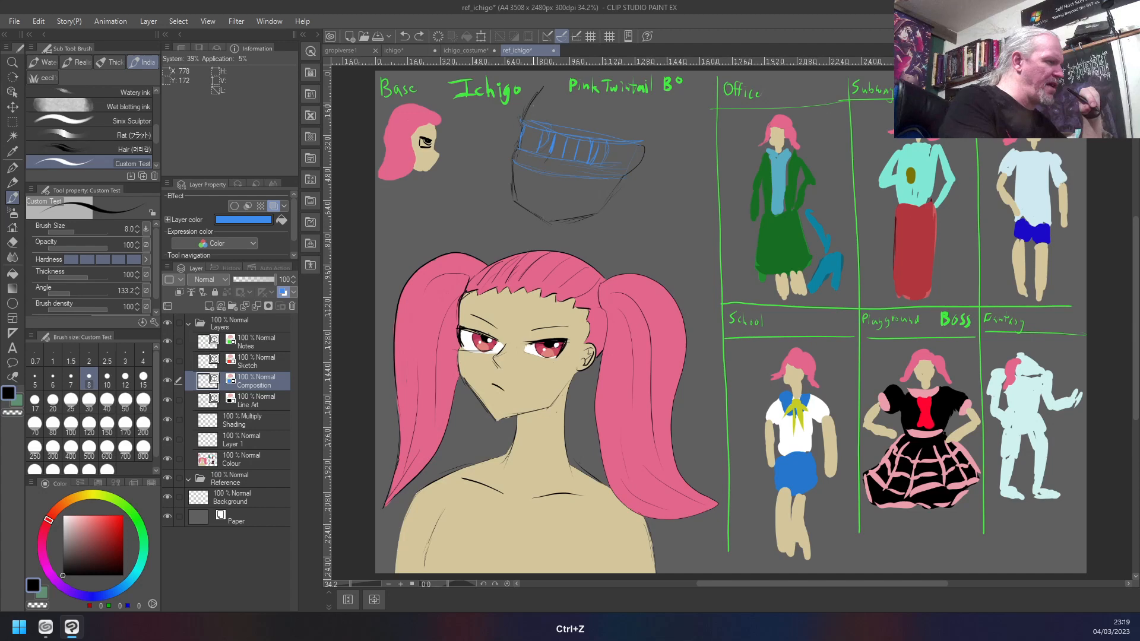
pyautogui.hotkey('ctrl', 'z')
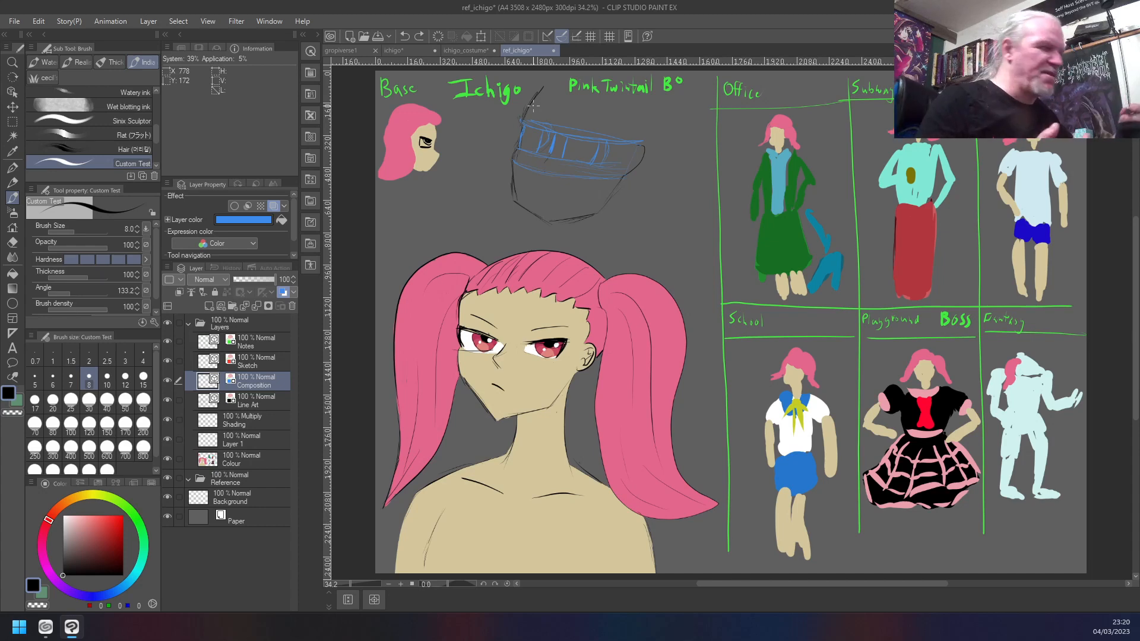
pyautogui.moveTo(540, 134); pyautogui.dragTo(536, 132)
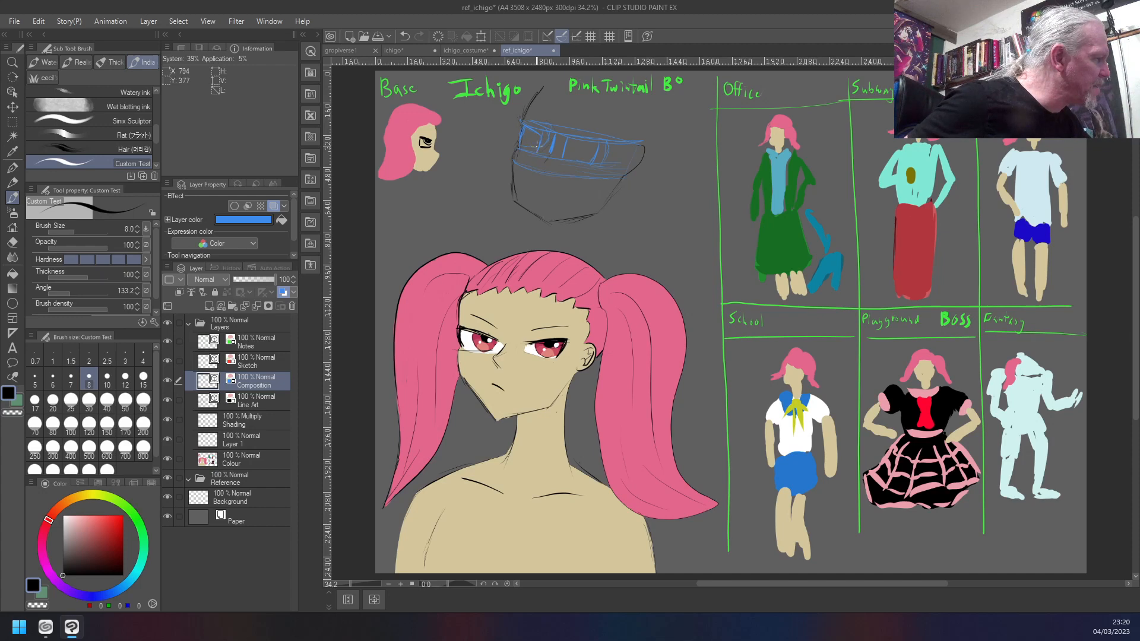
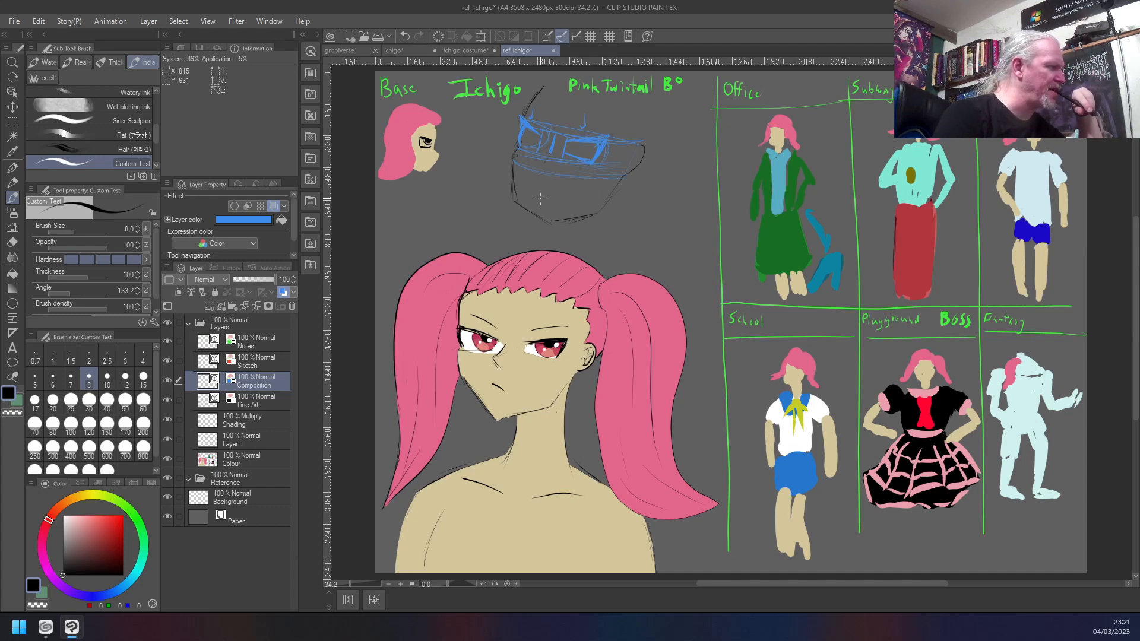
# - Lower the Composition layer's opacity to 23 so the blue guides on the new head become faint
pyautogui.click(257, 398)
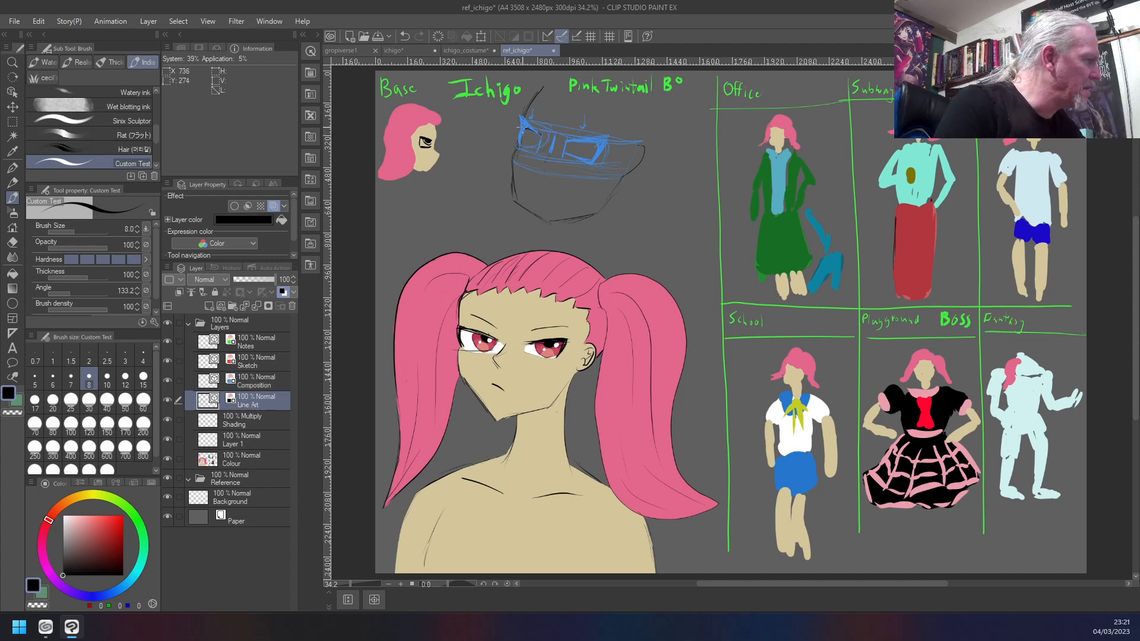
pyautogui.click(256, 381)
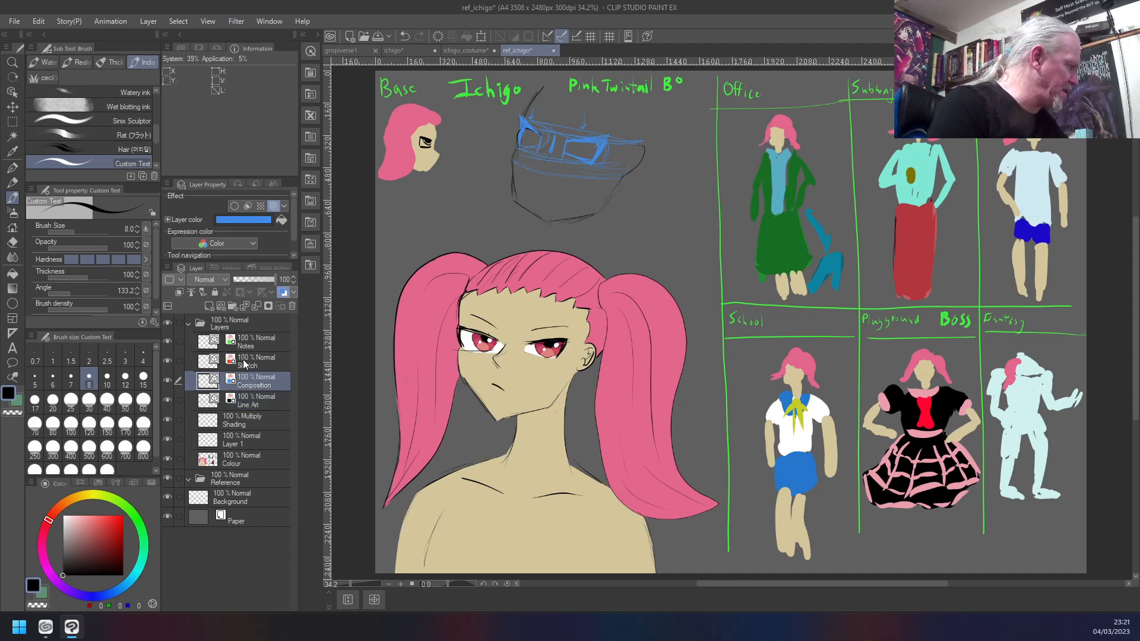
pyautogui.click(250, 280)
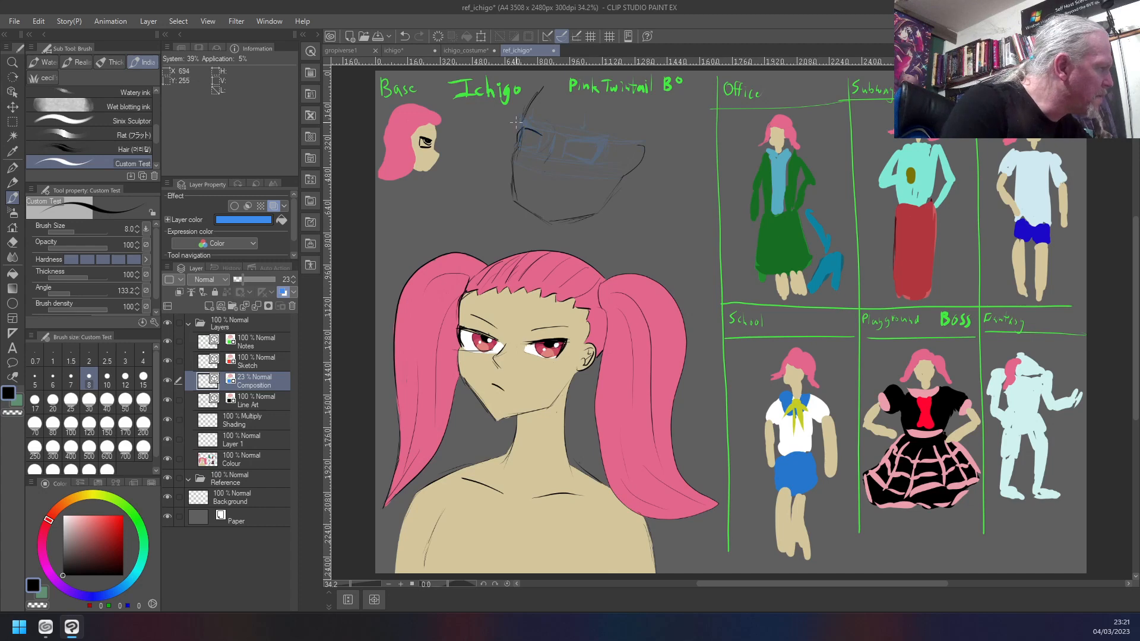
# - Outline both eyes of the new head in black over the faint guides on the Line Art layer, undoing the last strokes
pyautogui.click(252, 402)
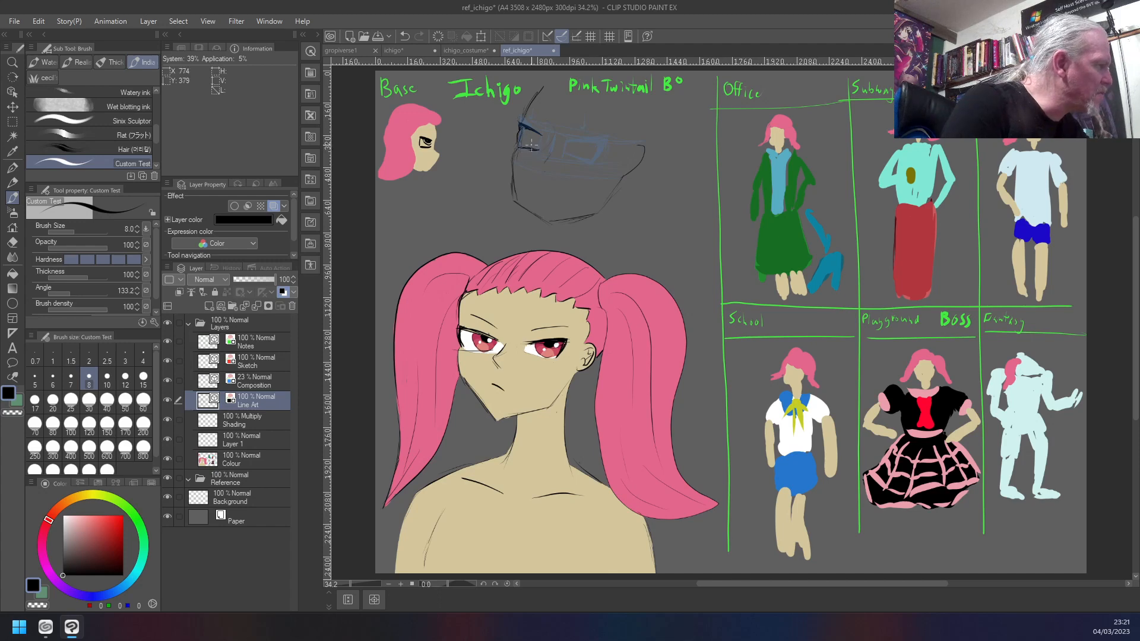
pyautogui.moveTo(565, 142)
pyautogui.mouseDown()
pyautogui.moveTo(596, 140)
pyautogui.moveTo(595, 164)
pyautogui.moveTo(586, 159)
pyautogui.moveTo(594, 168)
pyautogui.moveTo(552, 146)
pyautogui.moveTo(582, 162)
pyautogui.mouseUp()
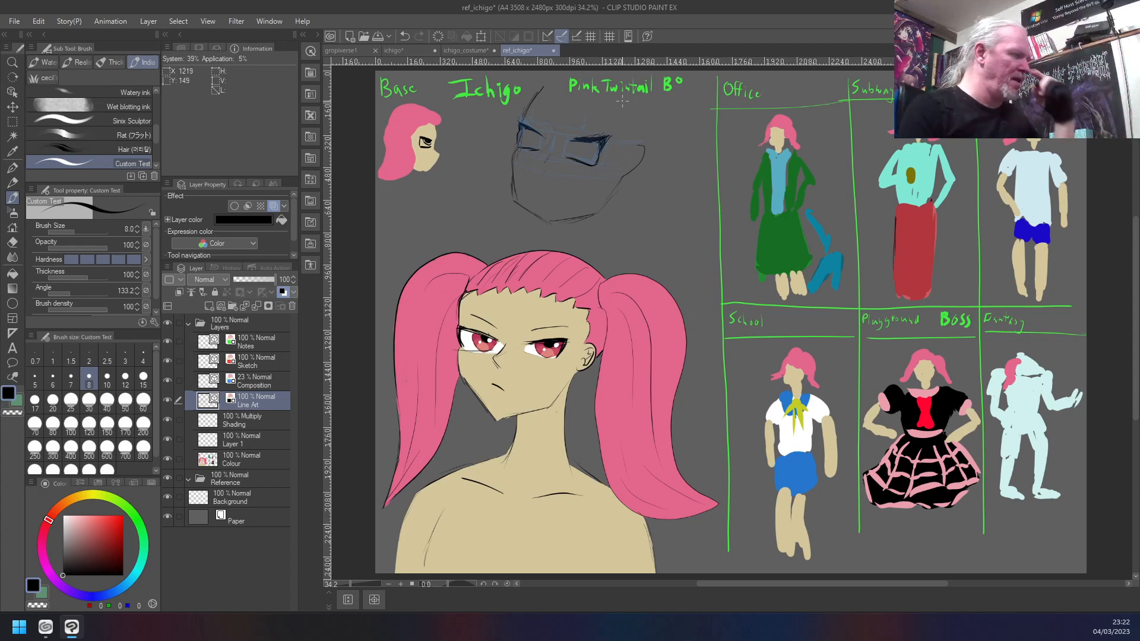
pyautogui.hotkey('ctrl', 'z')
pyautogui.hotkey('ctrl', 'z')
pyautogui.hotkey('ctrl', 'z')
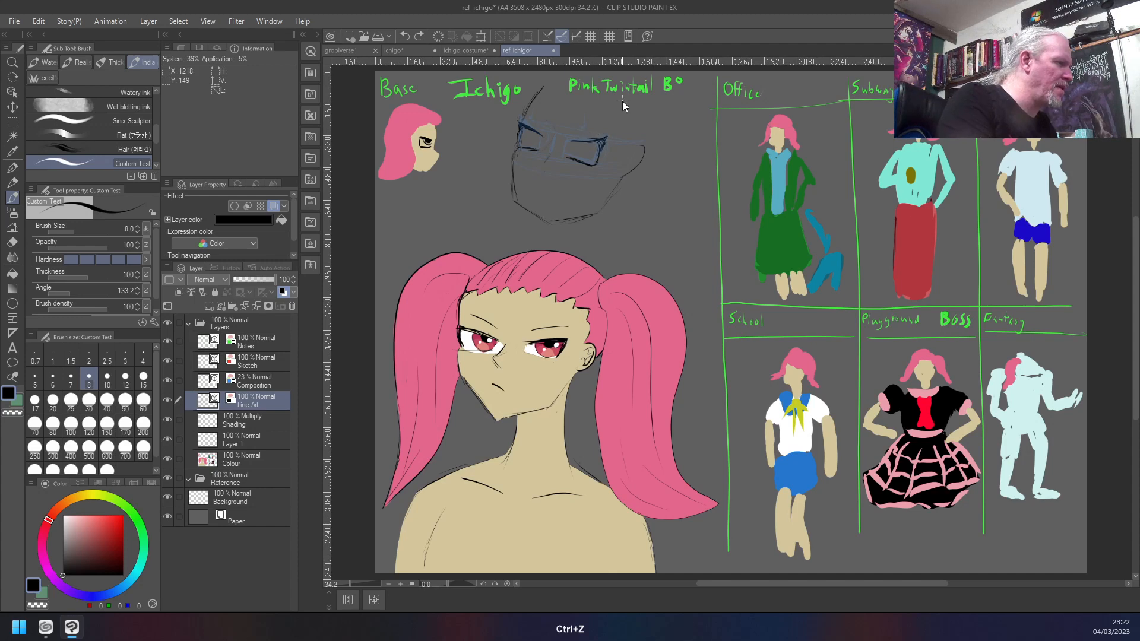
# - Set the brush size to 15 and thicken the upper lids of the new head's eyes, undoing the first heavy strokes
pyautogui.press(']')
pyautogui.press(']')
pyautogui.press(']')
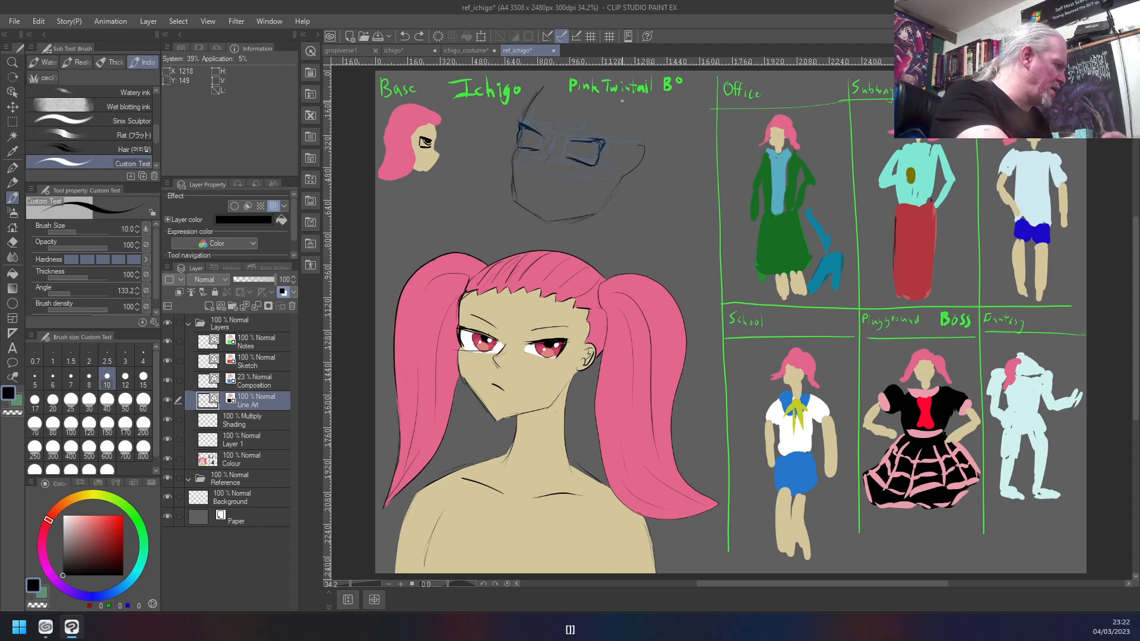
pyautogui.moveTo(604, 137)
pyautogui.mouseDown()
pyautogui.moveTo(575, 141)
pyautogui.moveTo(600, 151)
pyautogui.moveTo(608, 141)
pyautogui.moveTo(580, 140)
pyautogui.mouseUp()
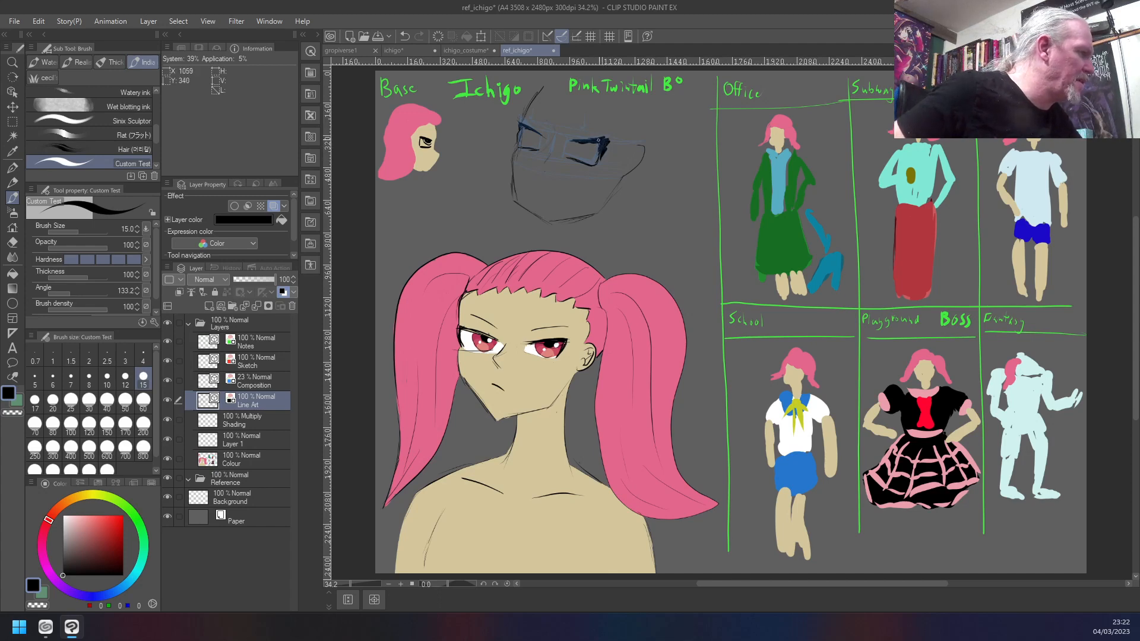
pyautogui.hotkey('ctrl', 'z')
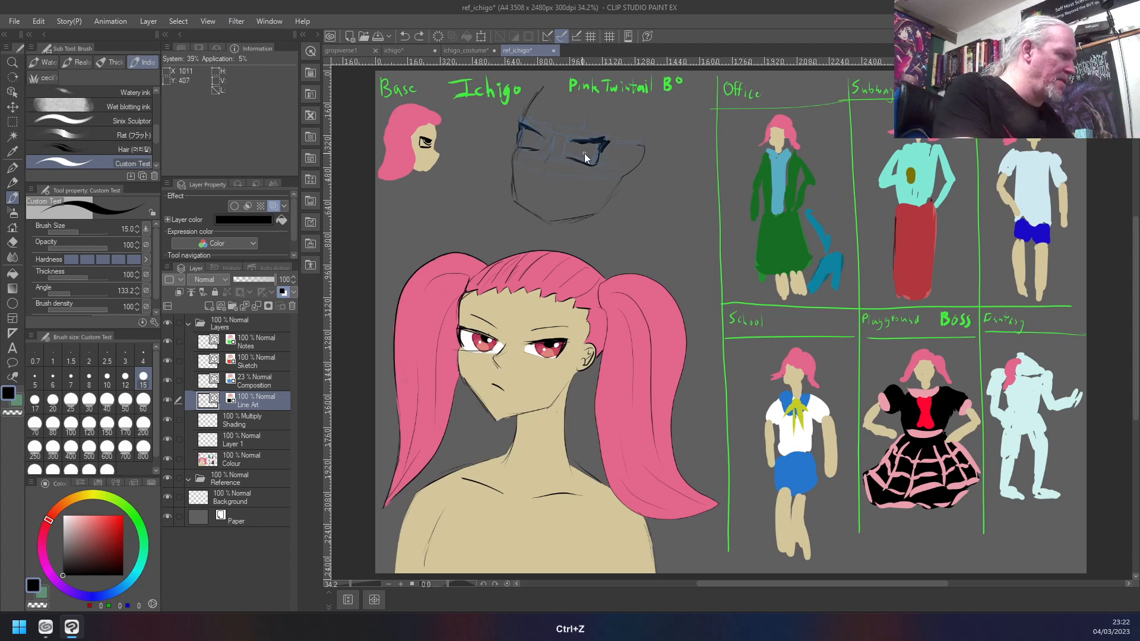
pyautogui.hotkey('ctrl', 'z')
pyautogui.hotkey('ctrl', 'z')
pyautogui.hotkey('ctrl', 'z')
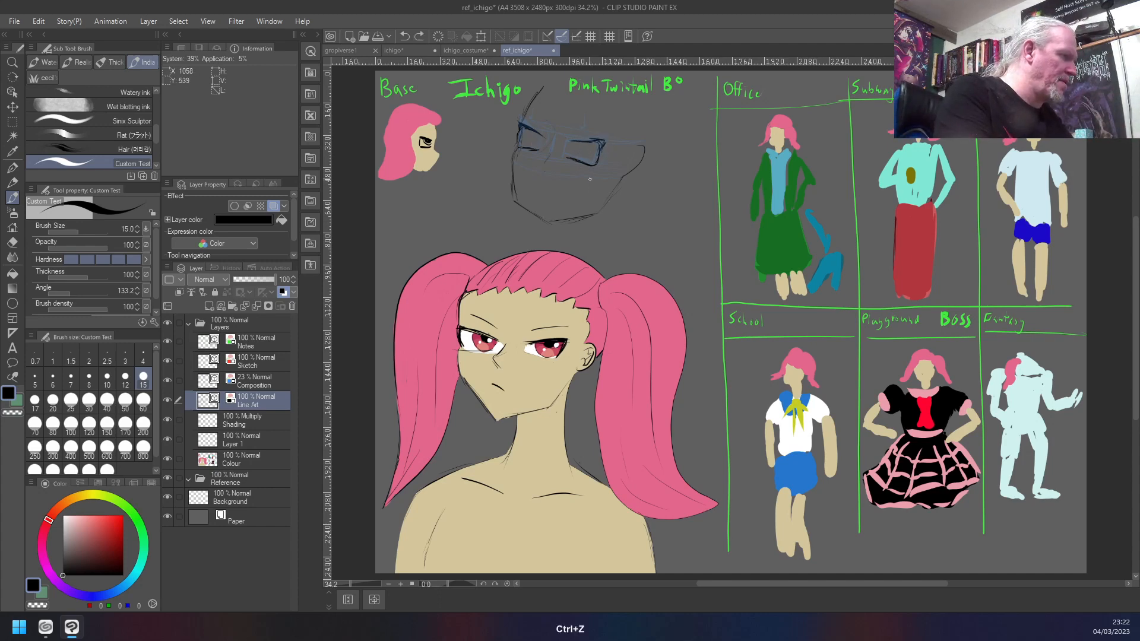
pyautogui.moveTo(574, 140)
pyautogui.mouseDown()
pyautogui.moveTo(604, 139)
pyautogui.moveTo(600, 157)
pyautogui.mouseUp()
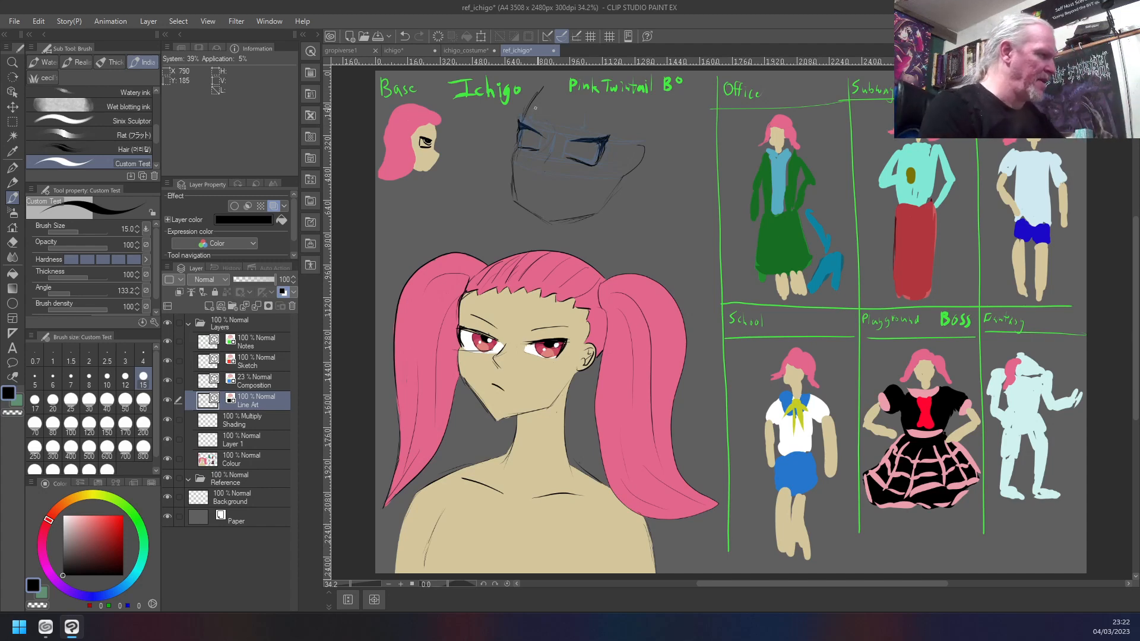
# - Draw a short curved mouth above the new head's chin and rotate it counterclockwise to lie flatter
pyautogui.moveTo(544, 187); pyautogui.dragTo(553, 200)
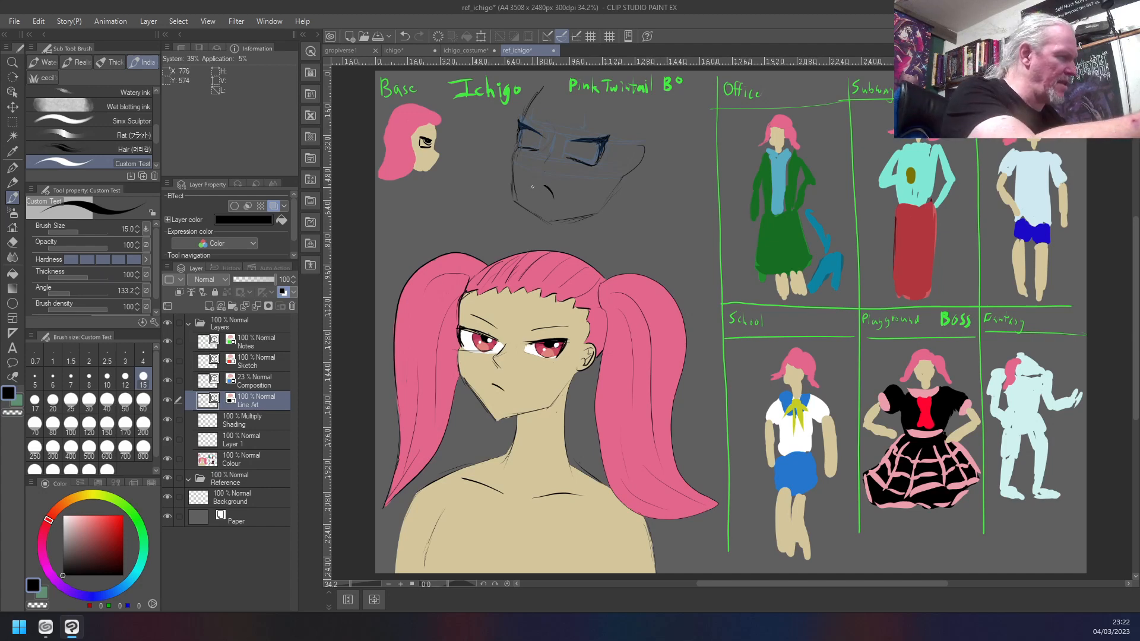
pyautogui.press('m')
pyautogui.moveTo(536, 178); pyautogui.dragTo(561, 209)
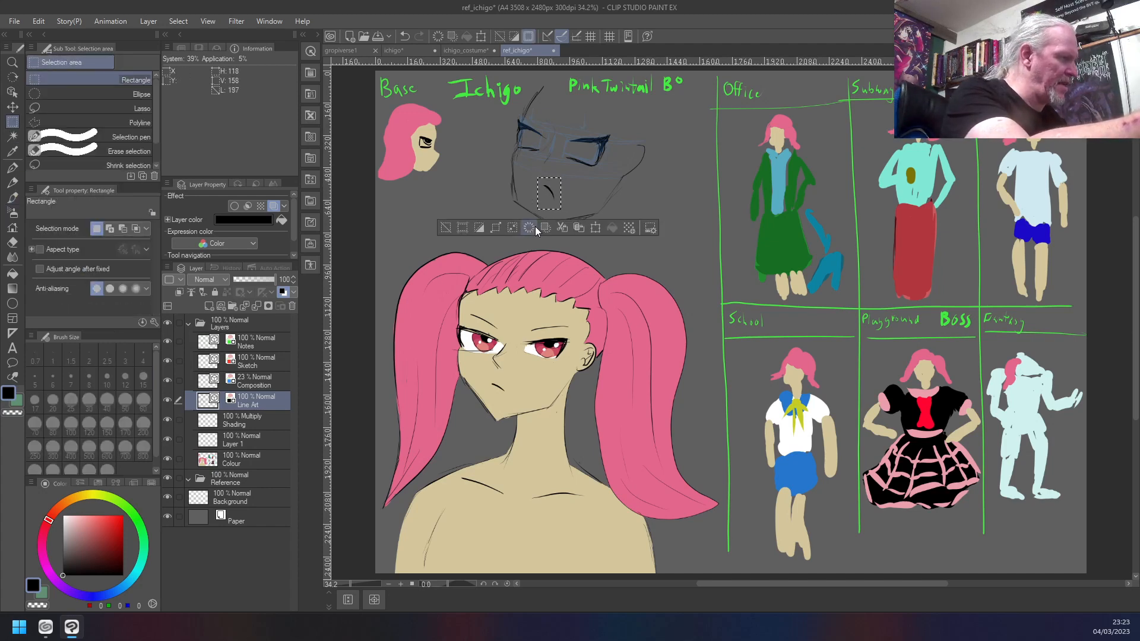
pyautogui.click(528, 227)
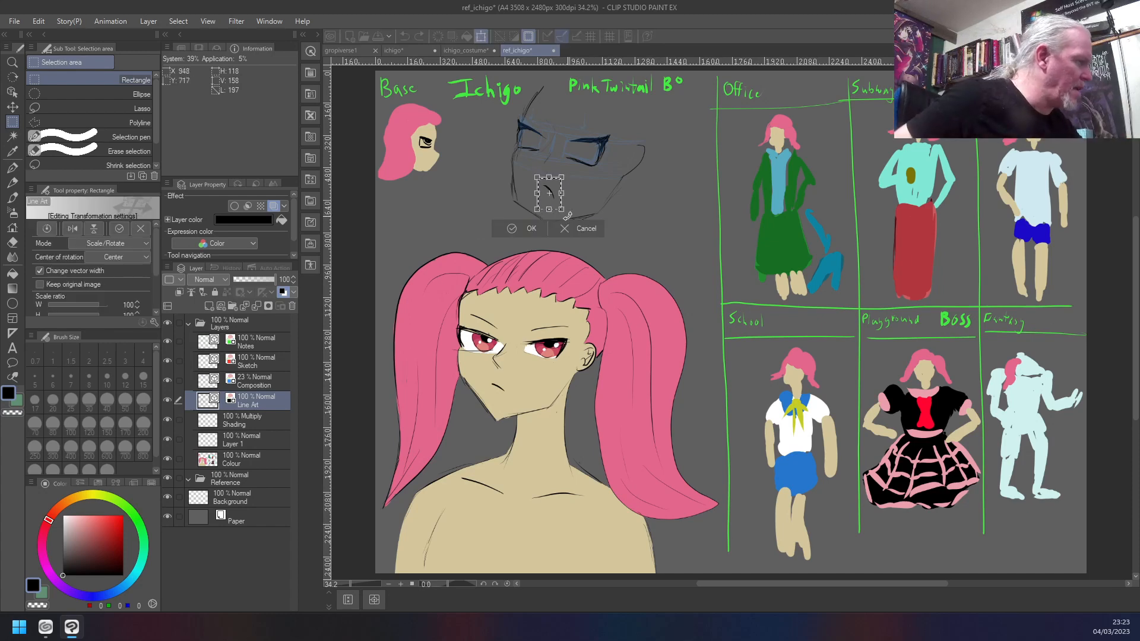
pyautogui.moveTo(567, 213)
pyautogui.mouseDown()
pyautogui.moveTo(575, 208)
pyautogui.moveTo(546, 197)
pyautogui.mouseUp()
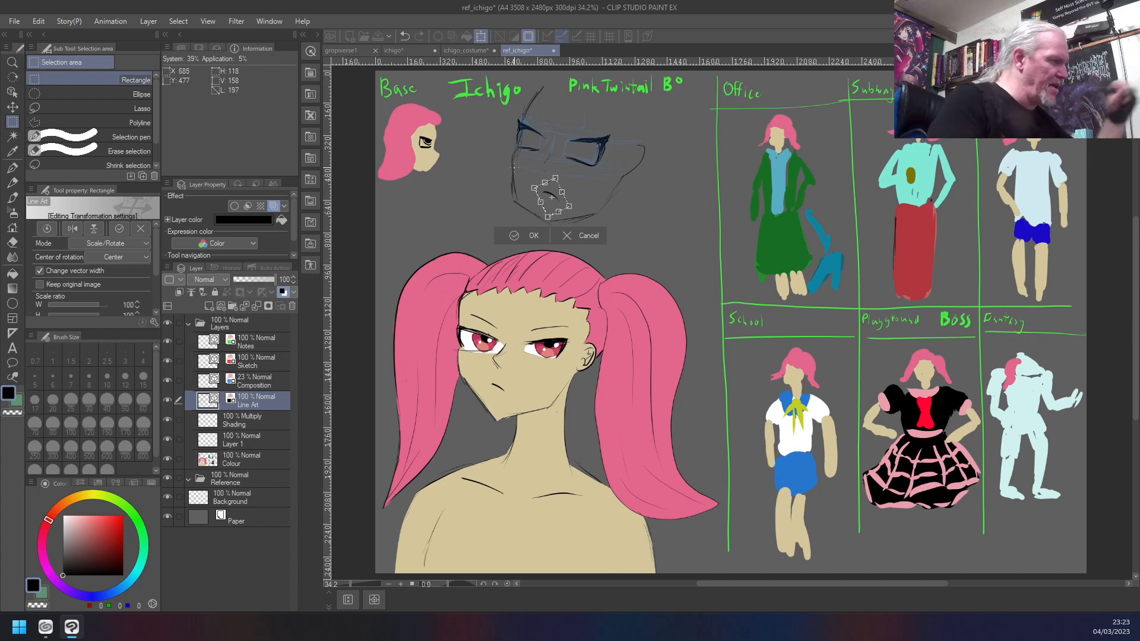
pyautogui.press('Return')
pyautogui.hotkey('ctrl', 'd')
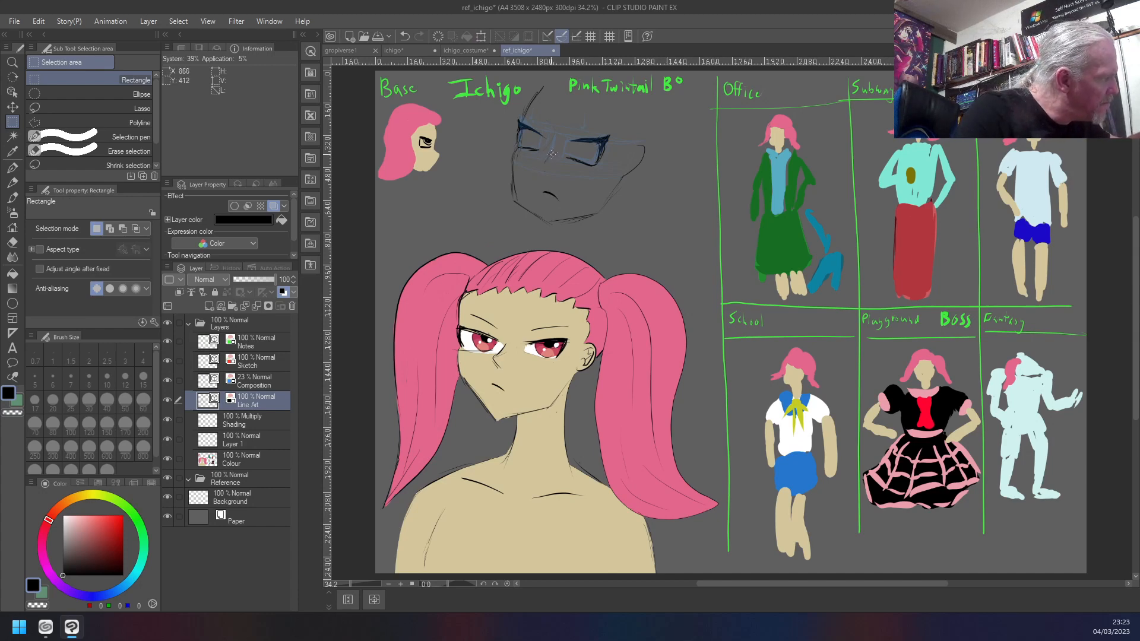
# - Try an angled nose line between the new head's eyes and mouth on the Line Art layer, undoing its strokes
pyautogui.moveTo(552, 154); pyautogui.dragTo(544, 161)
pyautogui.hotkey('ctrl', 'd')
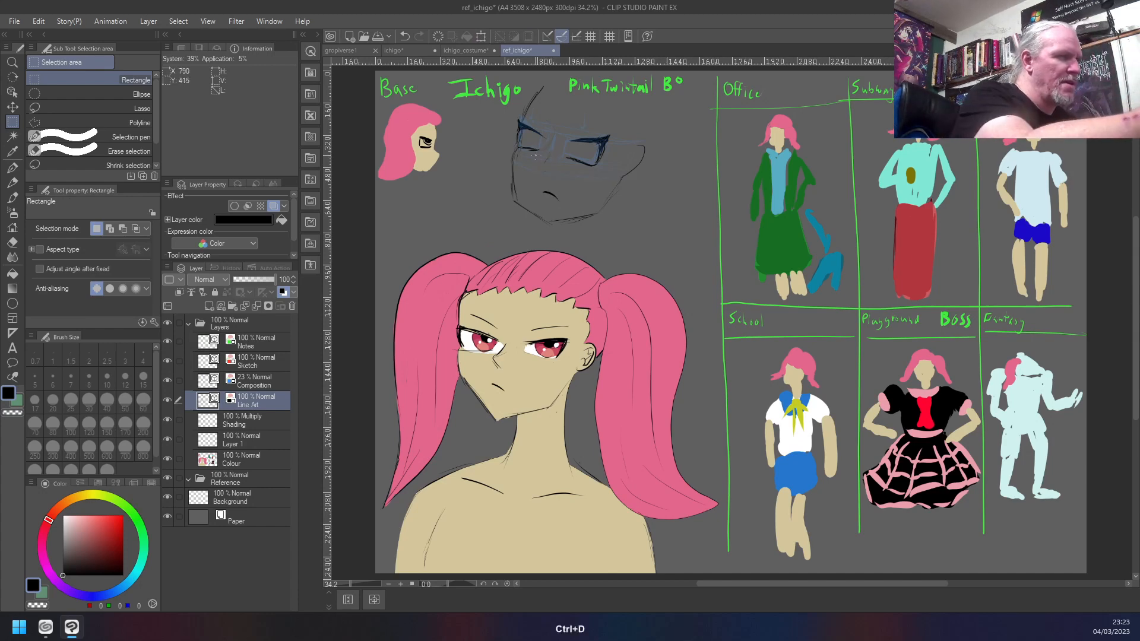
pyautogui.press('b')
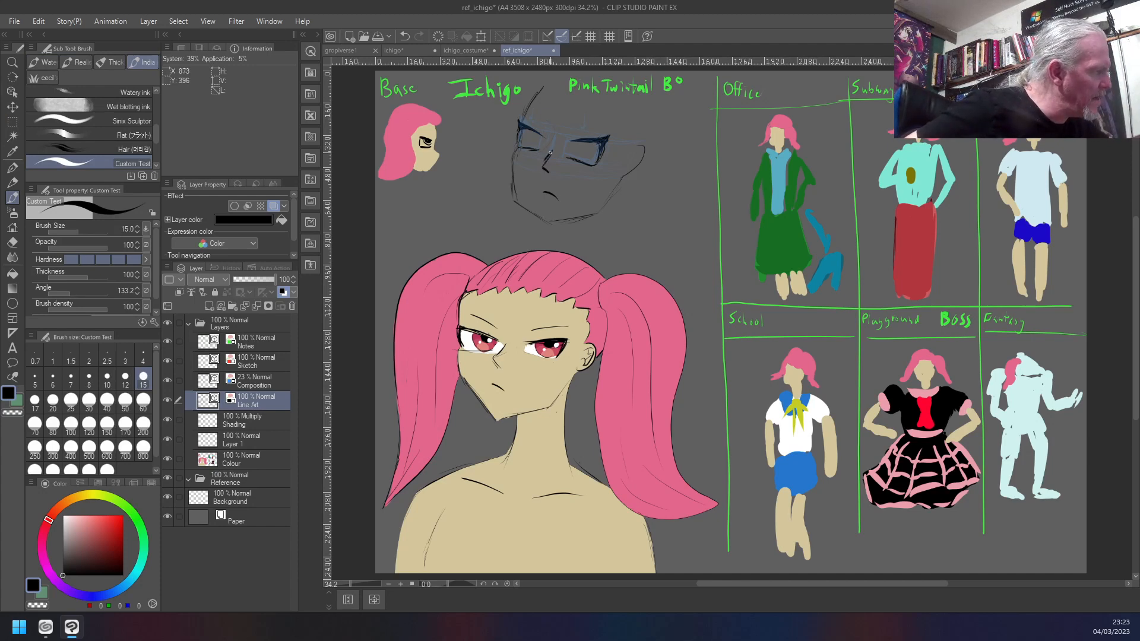
pyautogui.hotkey('ctrl', 'z')
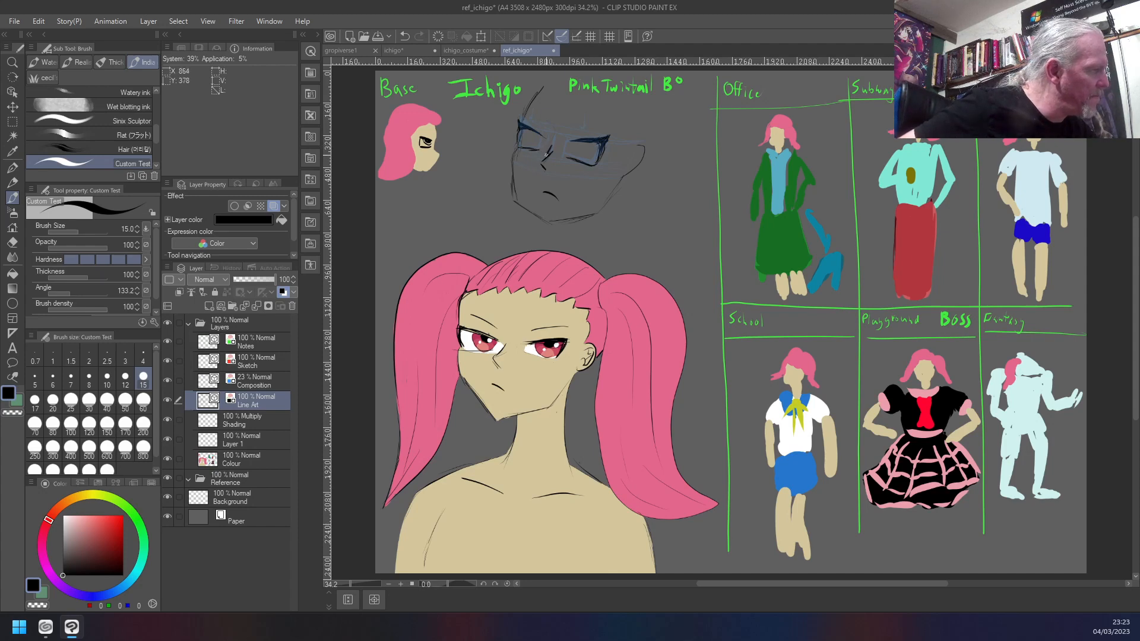
pyautogui.hotkey('ctrl', 'z')
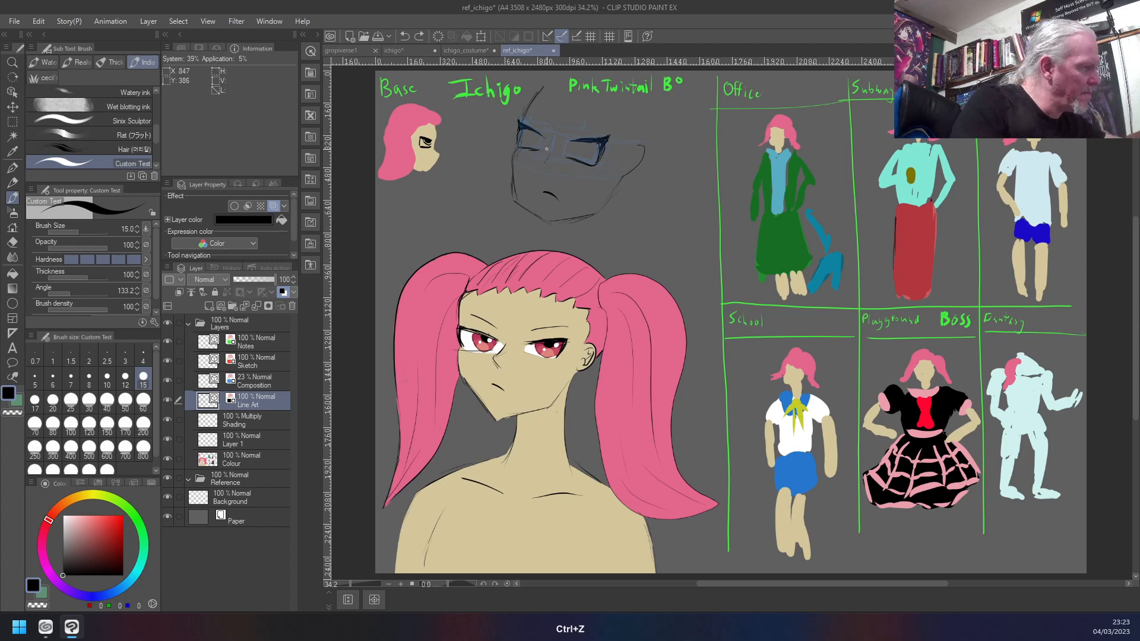
# - Draw a slanted nose bridge between the new head's eyes and a small nose-base mark below it, undoing the trial marks
pyautogui.moveTo(550, 145); pyautogui.dragTo(543, 159)
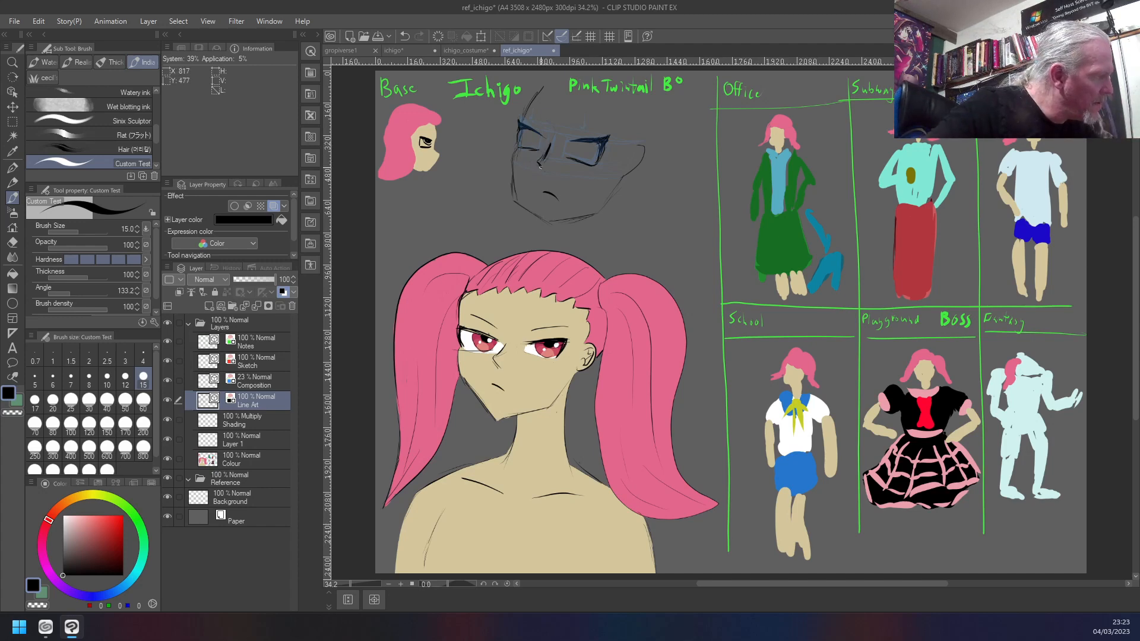
pyautogui.hotkey('ctrl', 'z')
pyautogui.hotkey('ctrl', 'z')
pyautogui.moveTo(541, 162); pyautogui.dragTo(550, 171)
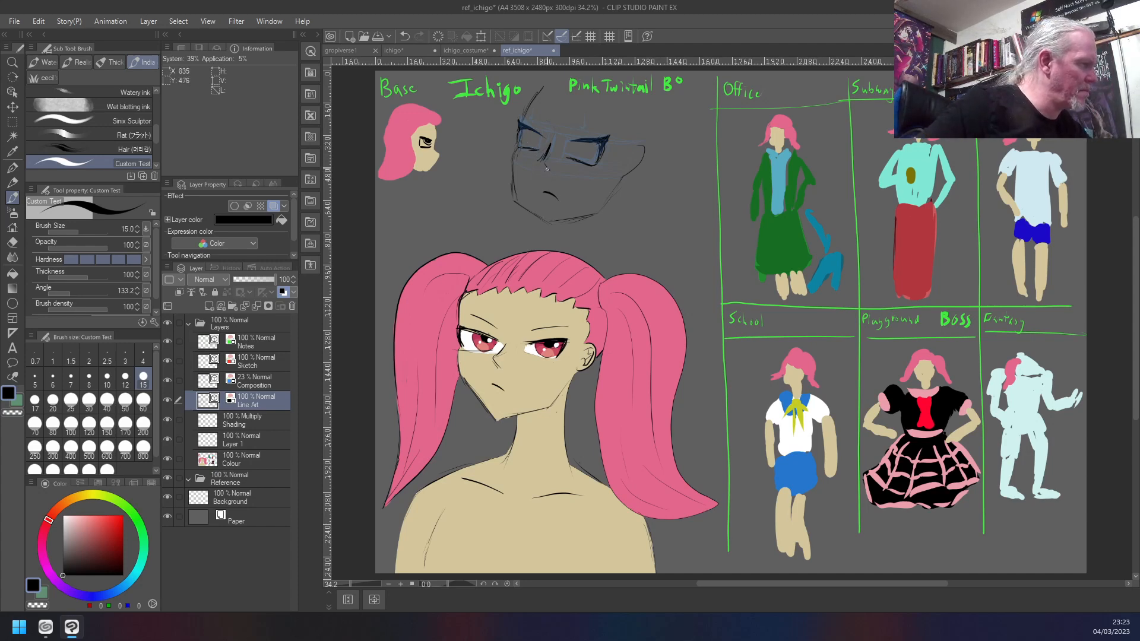
pyautogui.hotkey('ctrl', 'z')
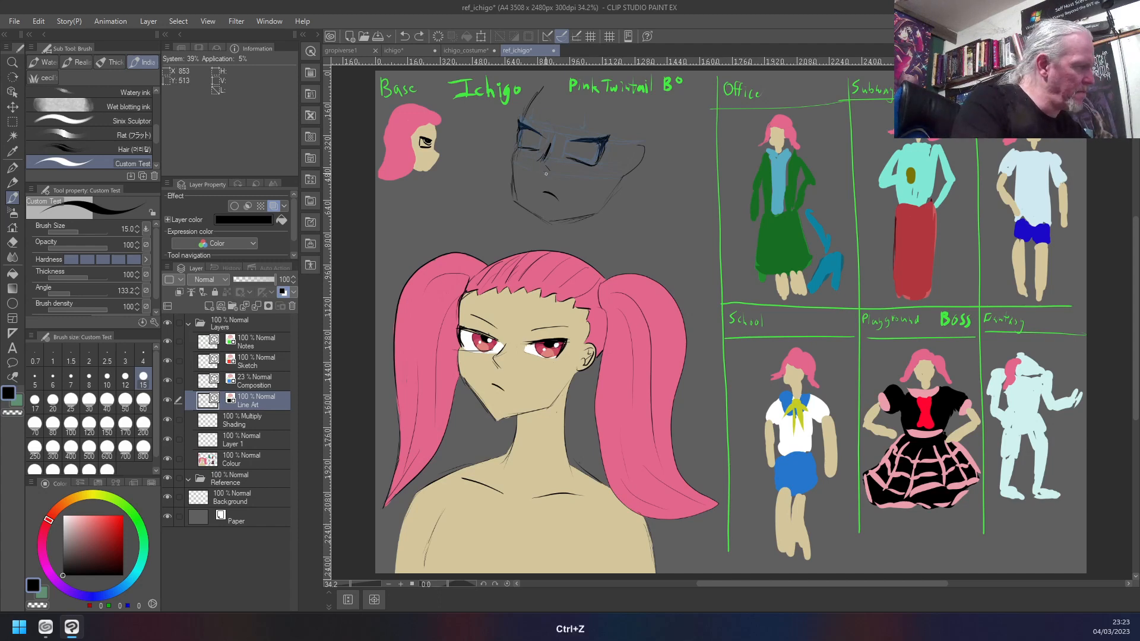
pyautogui.moveTo(548, 168); pyautogui.dragTo(552, 172)
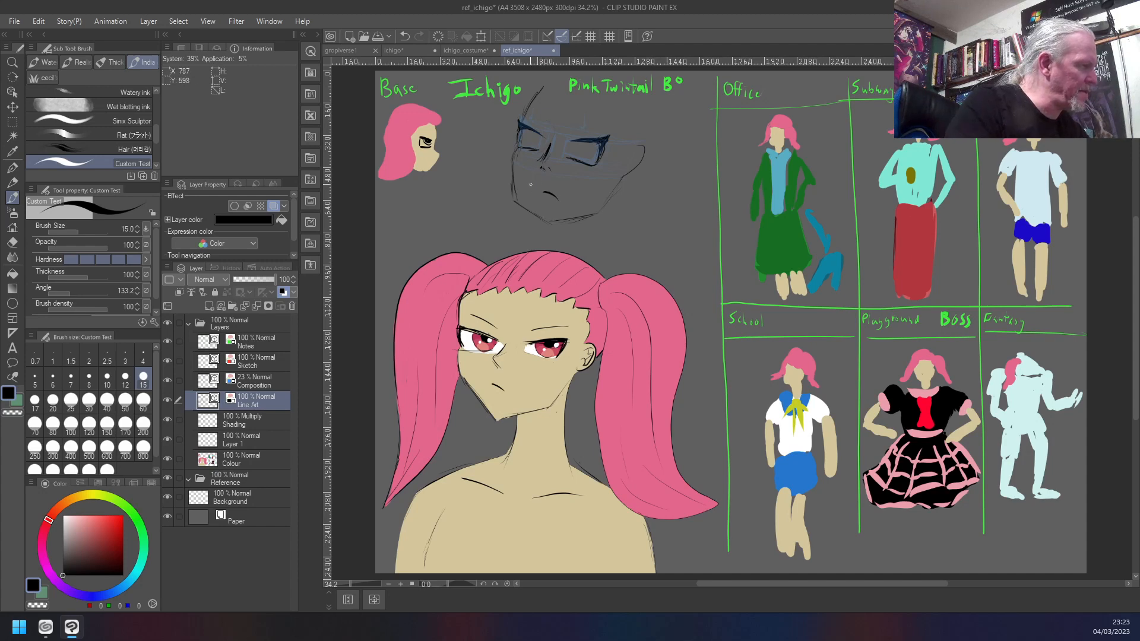
pyautogui.hotkey('ctrl', 'z')
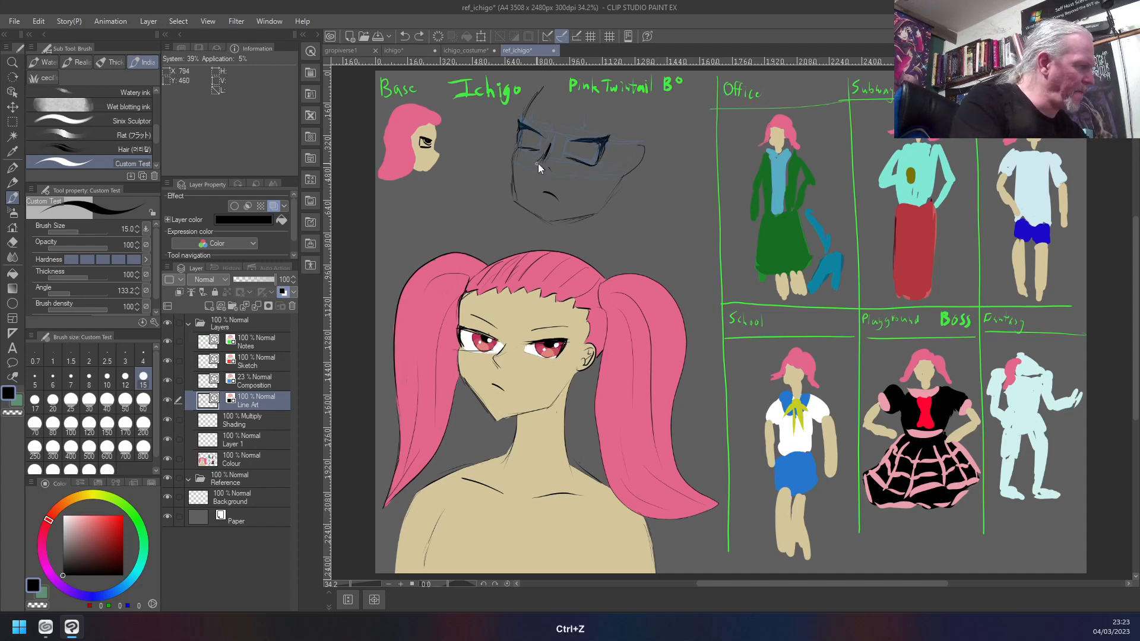
pyautogui.moveTo(541, 168); pyautogui.dragTo(542, 170)
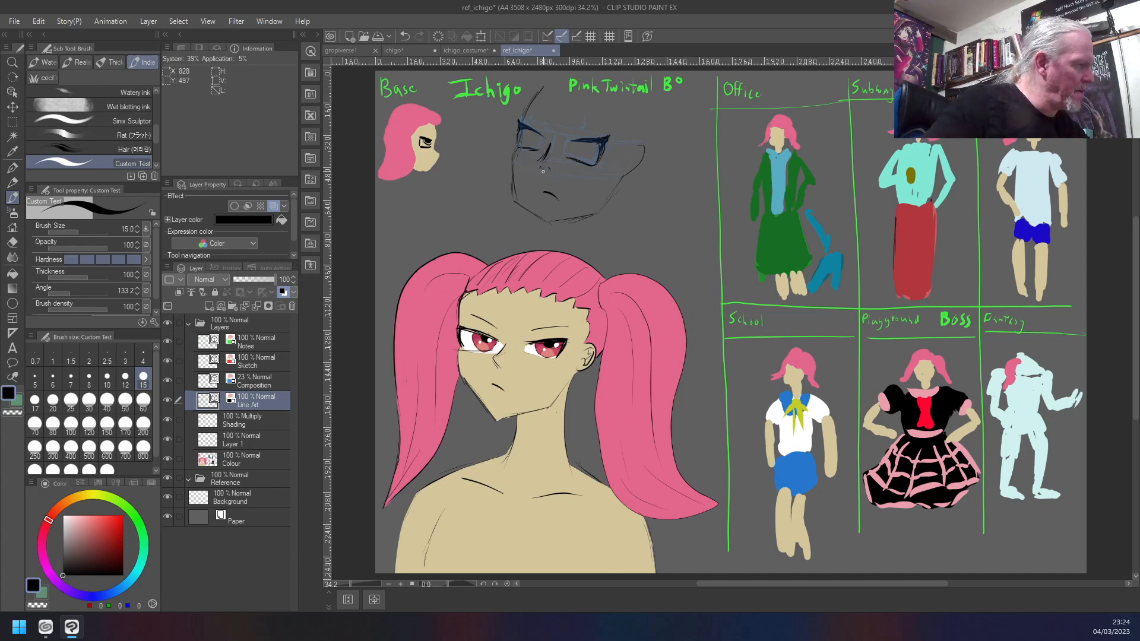
pyautogui.press('c')
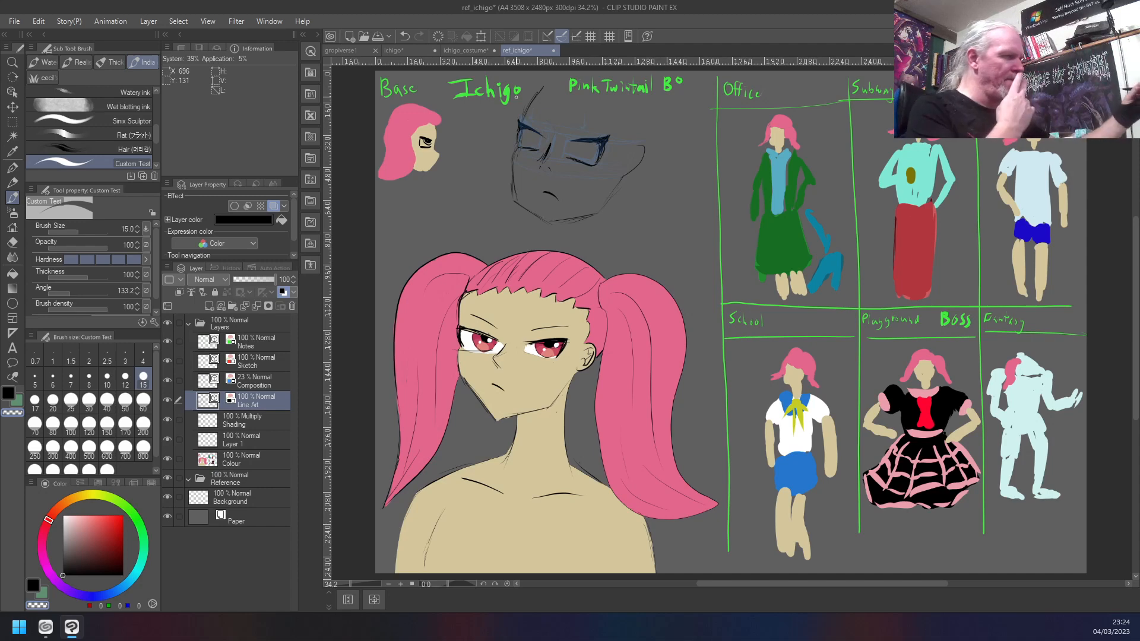
pyautogui.rightClick(575, 177)
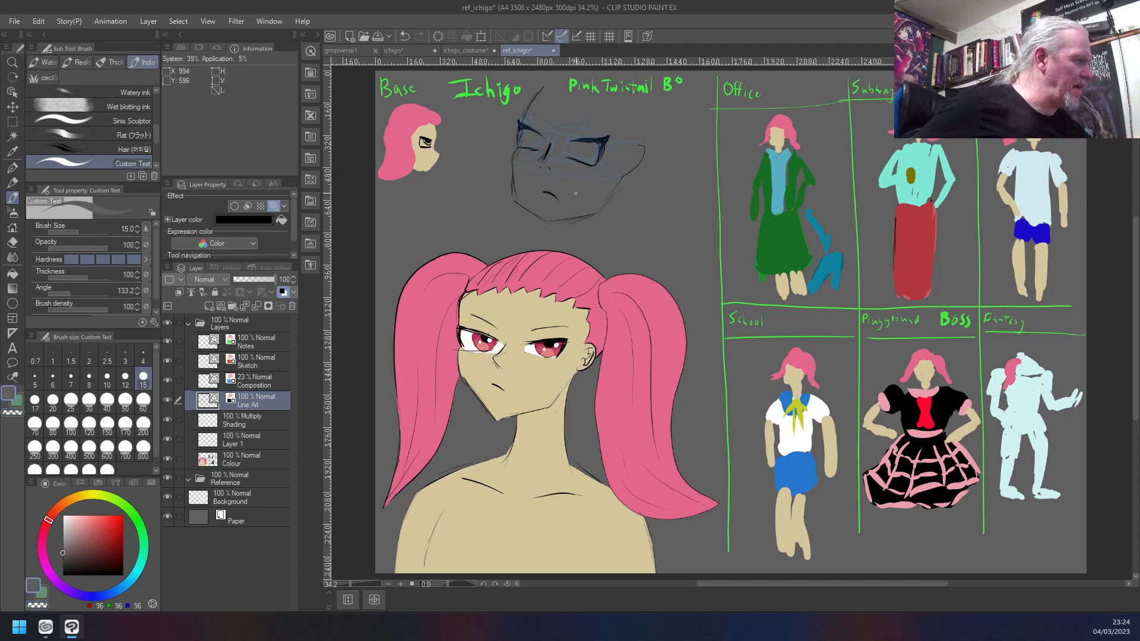
pyautogui.press('c')
pyautogui.press('c')
pyautogui.moveTo(76, 528); pyautogui.dragTo(10, 604)
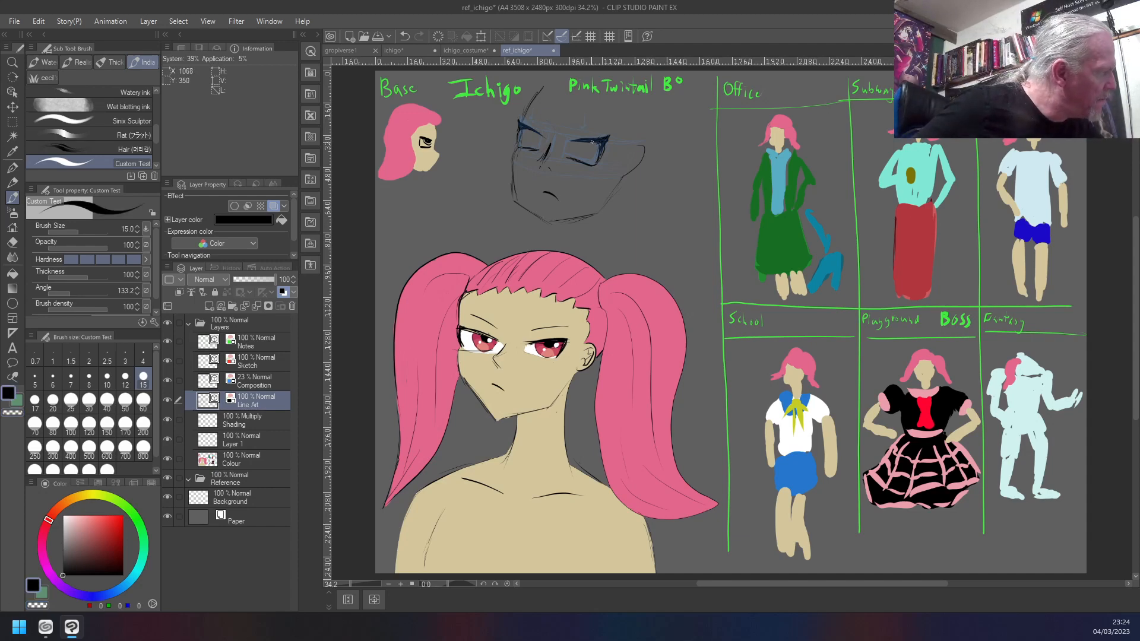
# - Draw dark pupils in both of the new head's eyes, undoing and redrawing the strokes in the left eye
pyautogui.moveTo(579, 141); pyautogui.dragTo(588, 144)
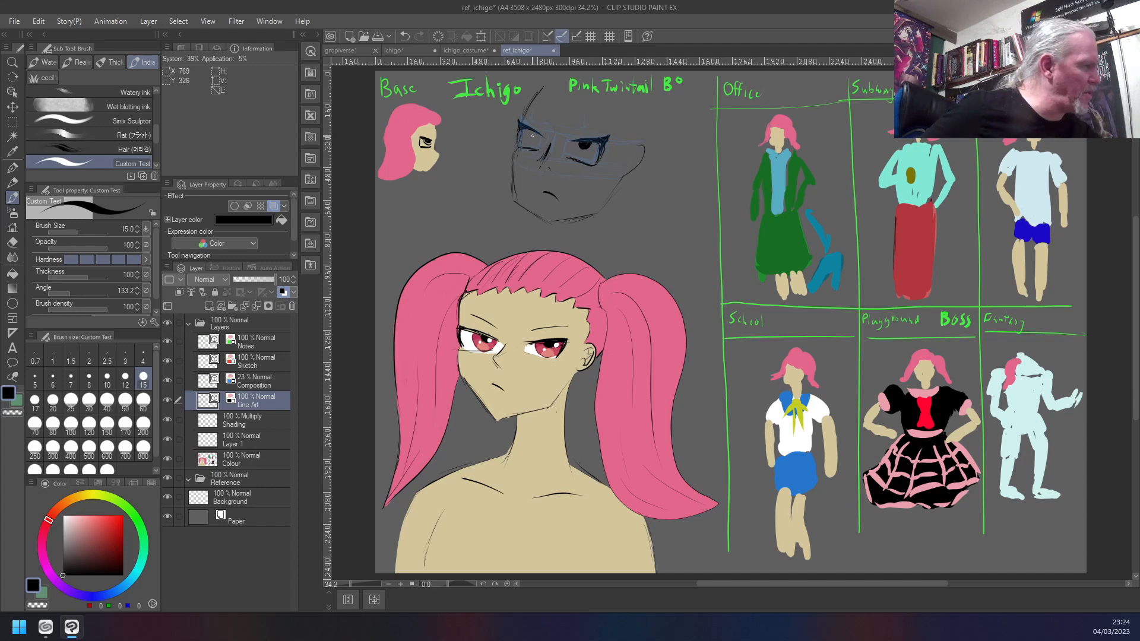
pyautogui.moveTo(528, 130); pyautogui.dragTo(529, 135)
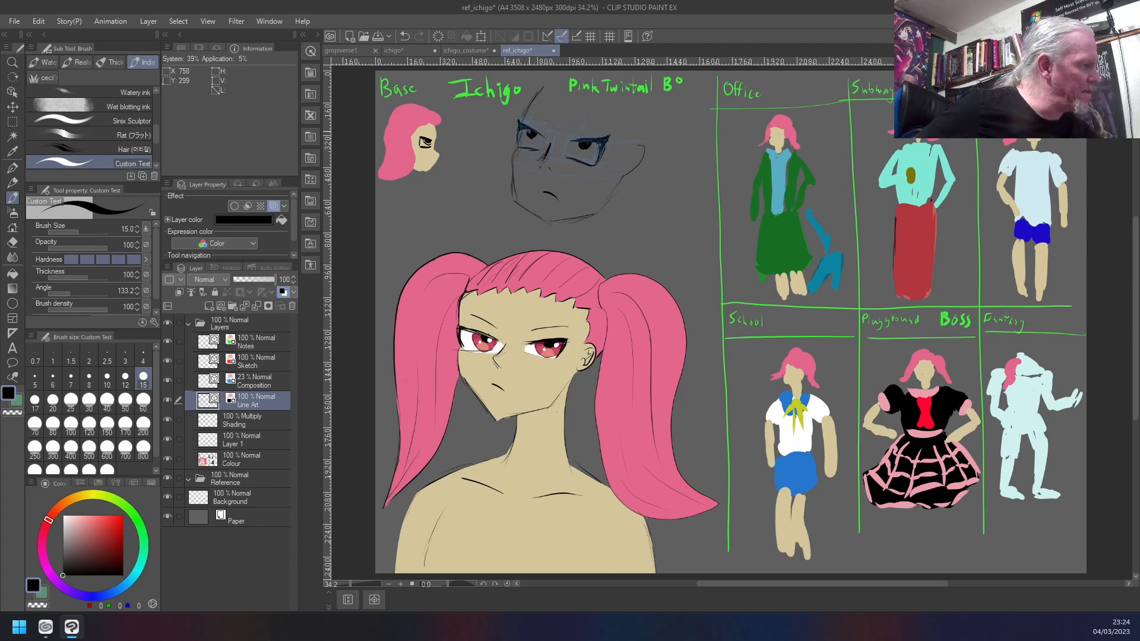
pyautogui.moveTo(527, 130); pyautogui.dragTo(529, 136)
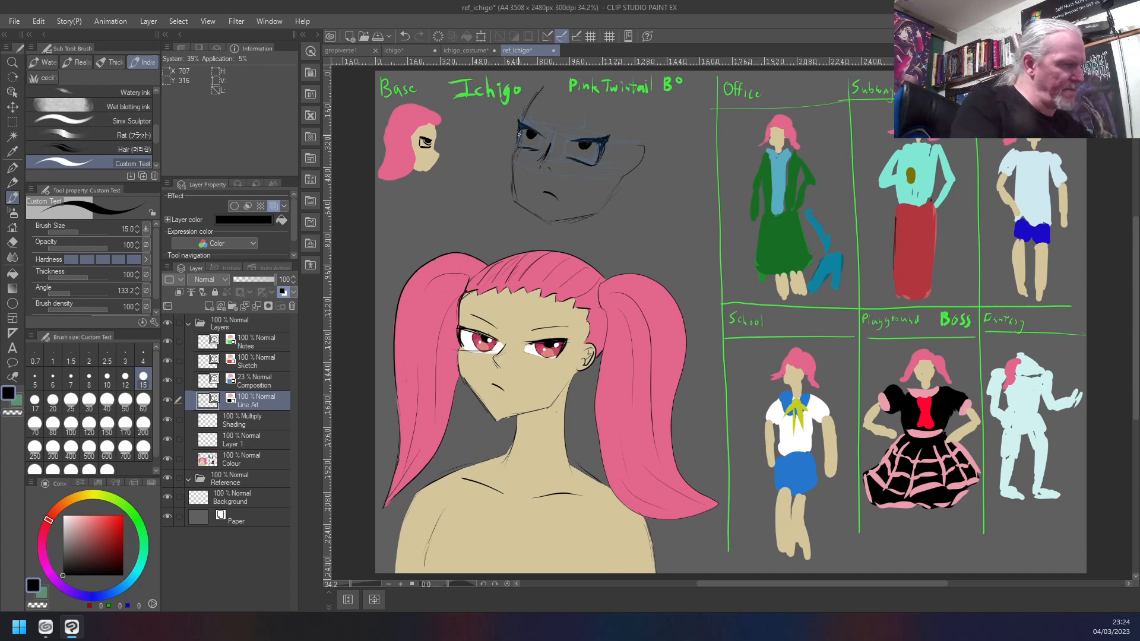
pyautogui.hotkey('ctrl', 'z')
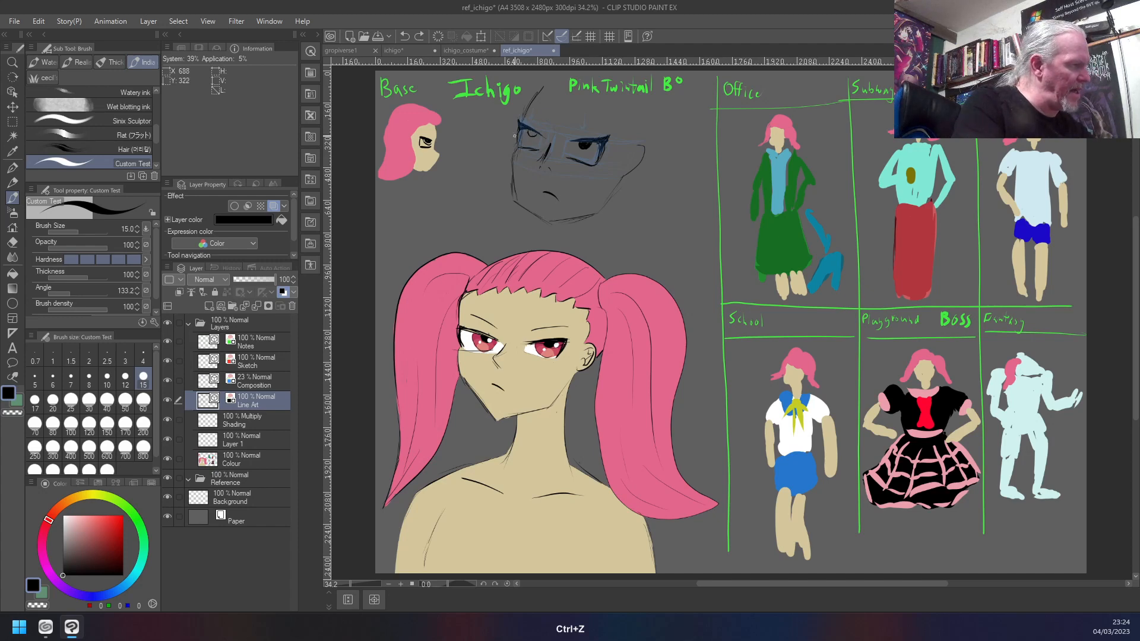
pyautogui.moveTo(532, 132); pyautogui.dragTo(535, 140)
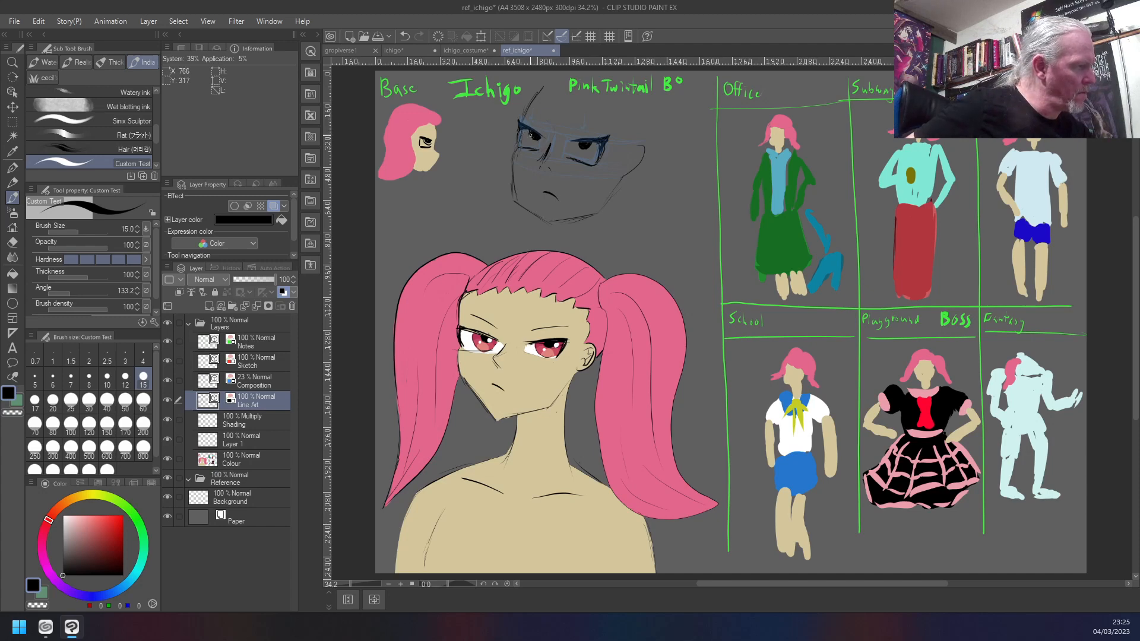
pyautogui.hotkey('ctrl', 'z')
# - Draw curved iris outlines around the new head's pupils and trim stray ink in the eyes with the transparent colour
pyautogui.press('c')
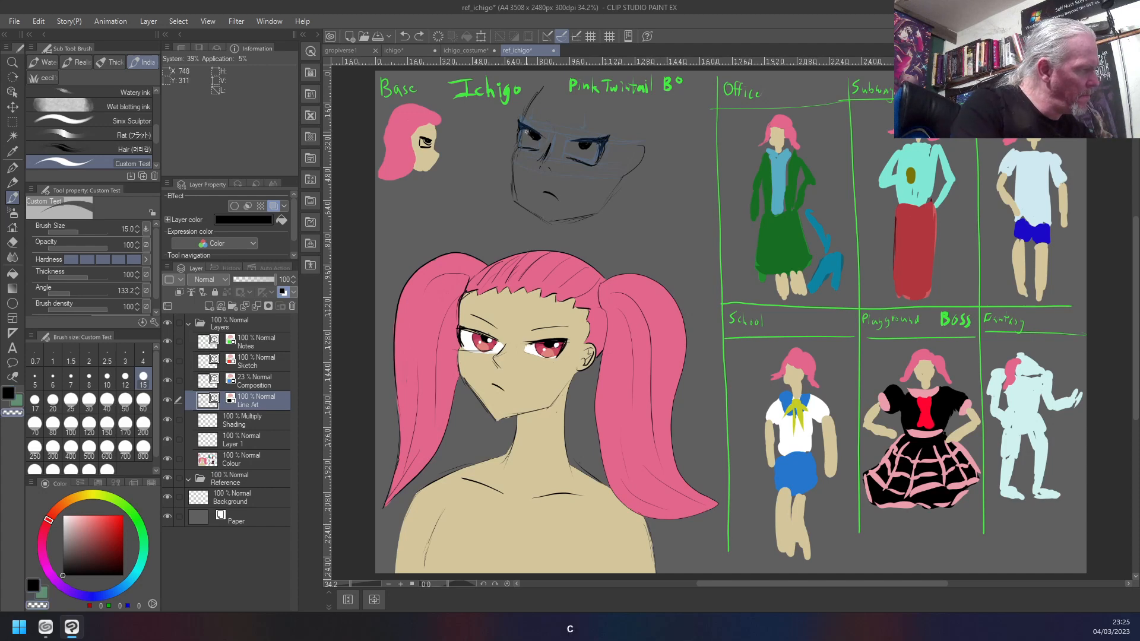
pyautogui.click(527, 132)
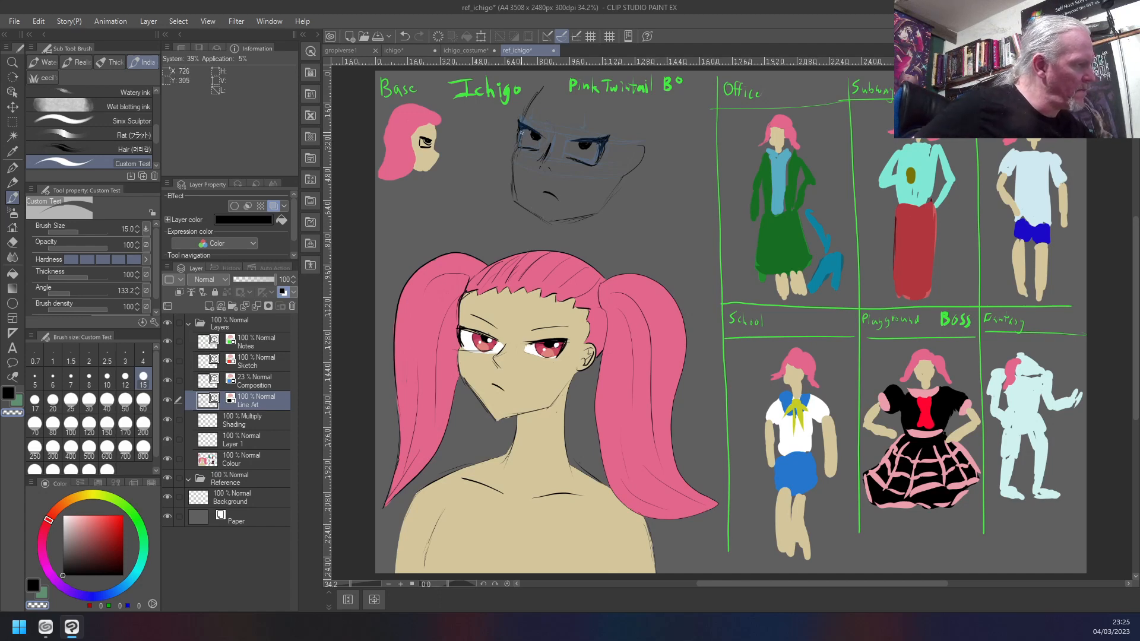
pyautogui.press('c')
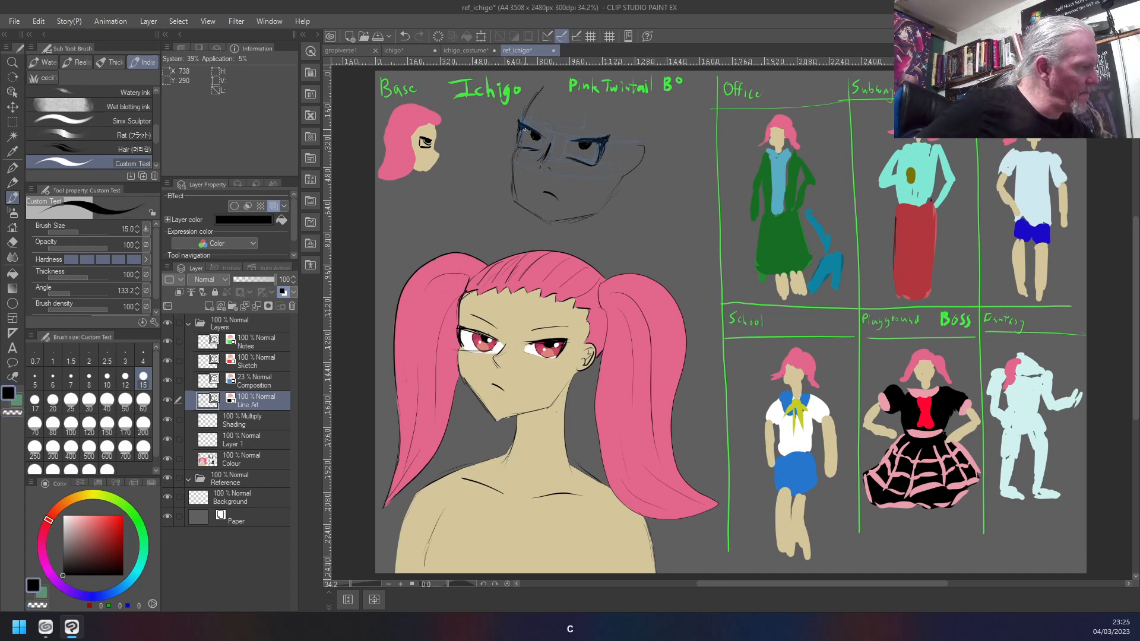
pyautogui.moveTo(523, 135); pyautogui.dragTo(525, 143)
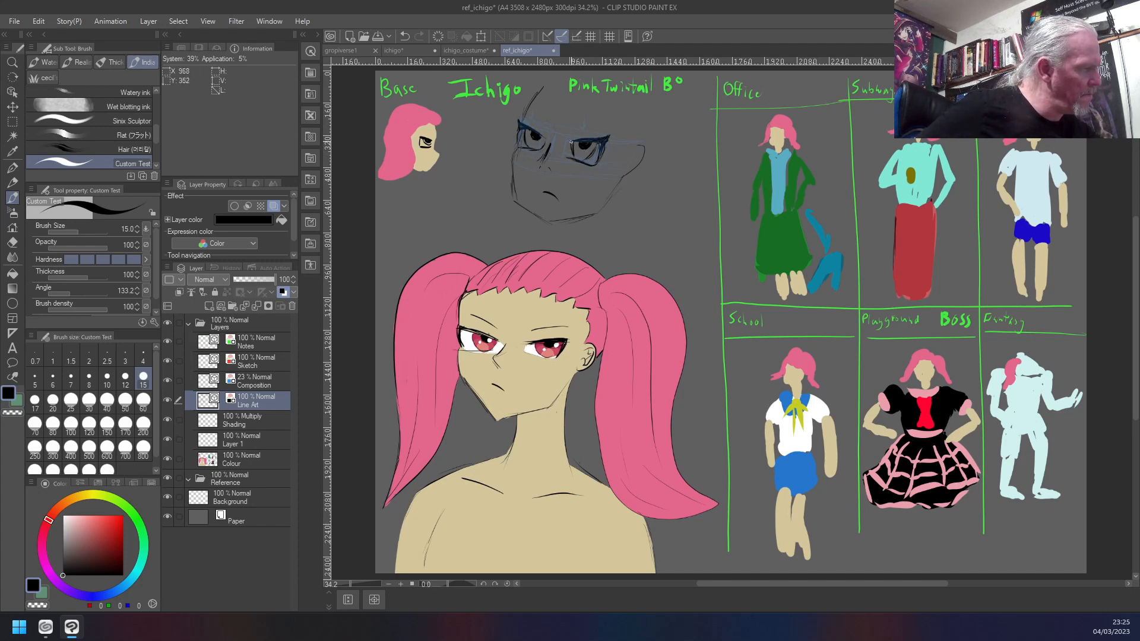
pyautogui.press('c')
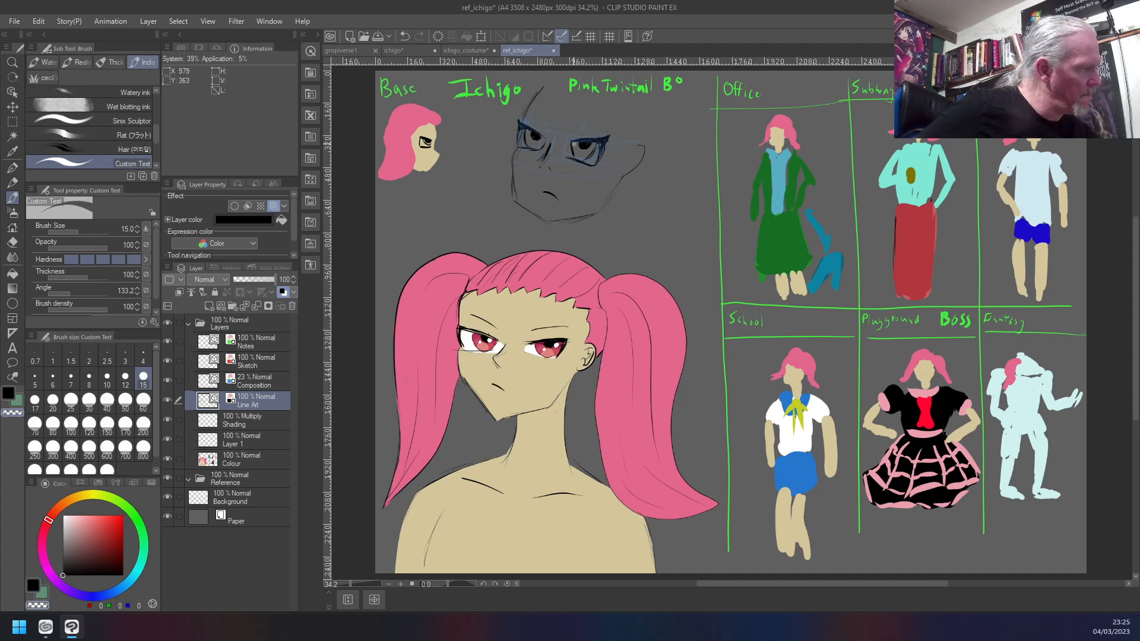
pyautogui.press('c')
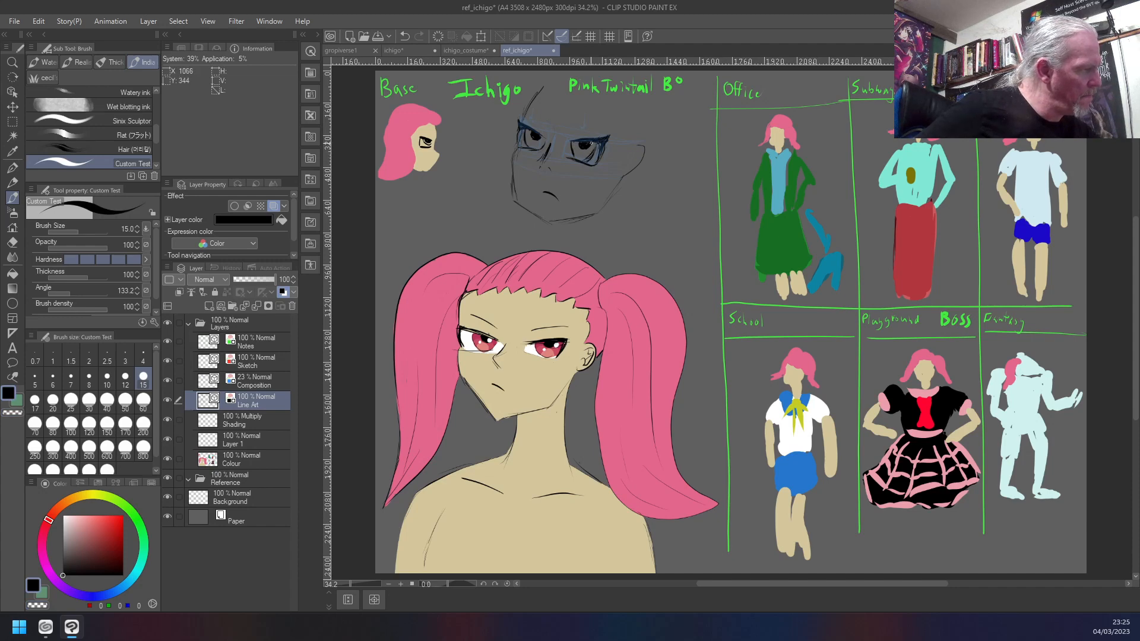
pyautogui.press('c')
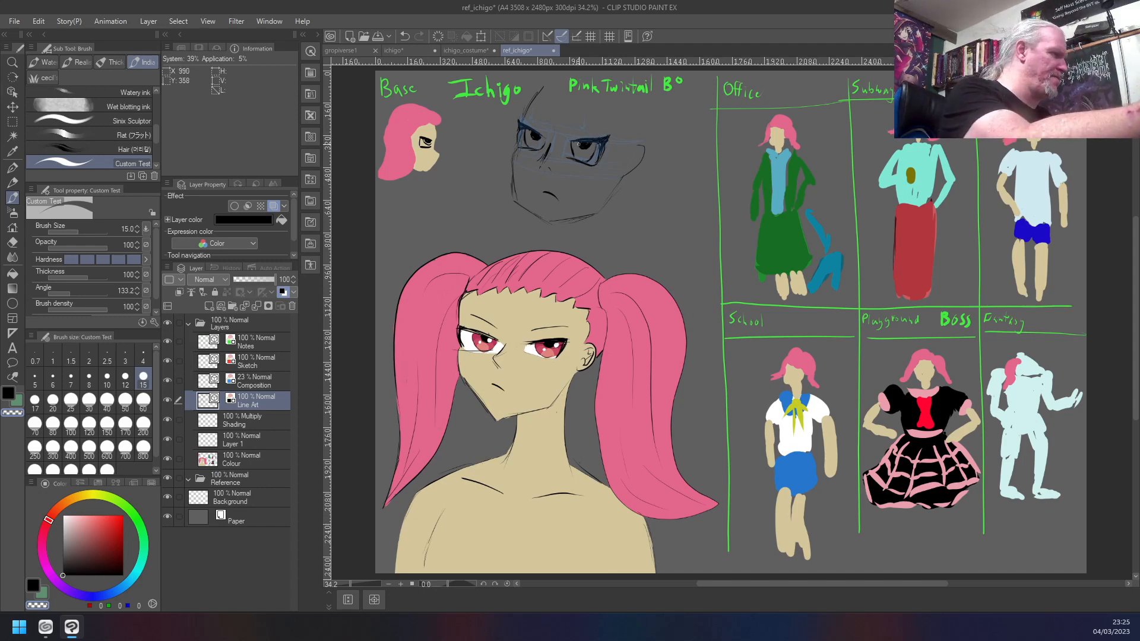
# - Select the new head's eyes and nose bridge with a rectangle, flatten them vertically with Free Transform, and deselect
pyautogui.press('m')
pyautogui.moveTo(619, 121)
pyautogui.mouseDown()
pyautogui.moveTo(562, 160)
pyautogui.moveTo(559, 179)
pyautogui.moveTo(501, 171)
pyautogui.mouseUp()
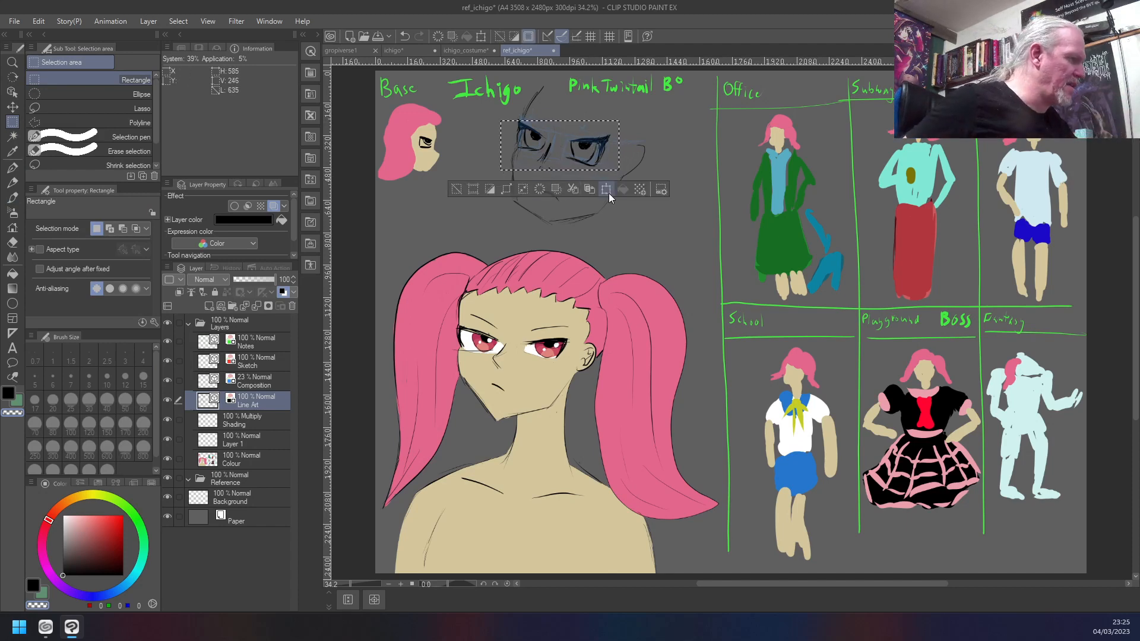
pyautogui.click(606, 189)
pyautogui.moveTo(560, 166); pyautogui.dragTo(560, 171)
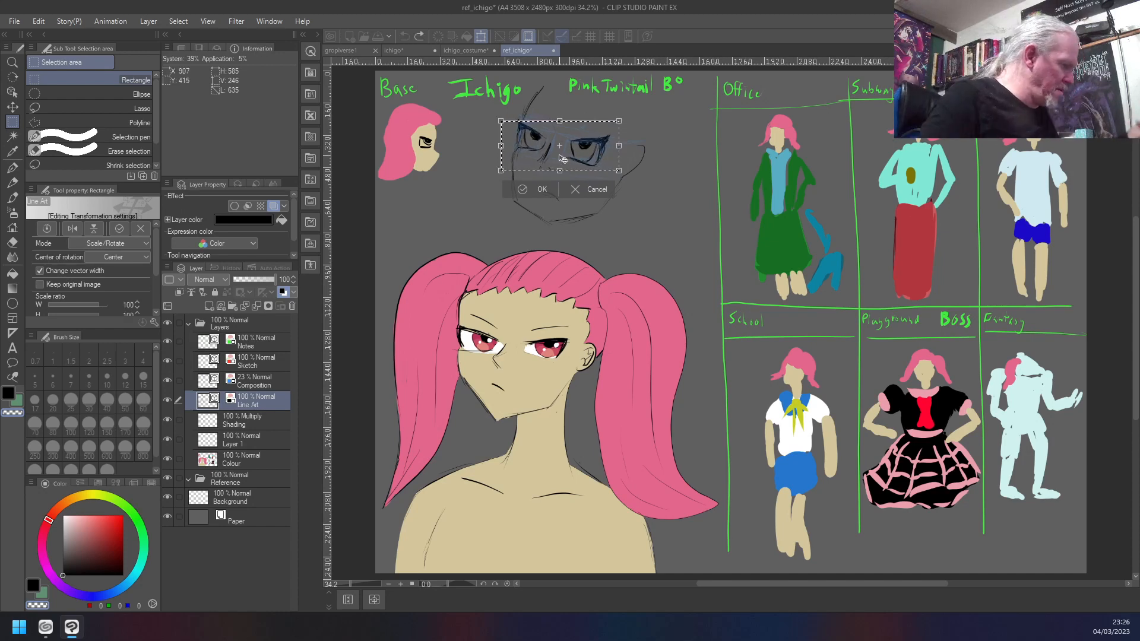
pyautogui.press('Return')
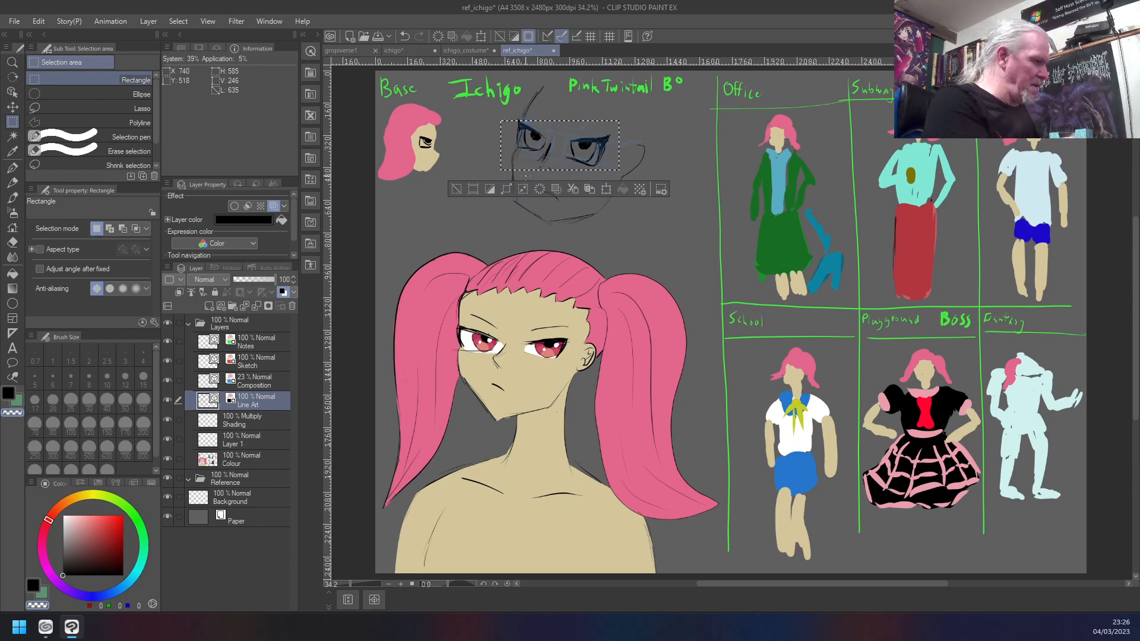
pyautogui.hotkey('ctrl', 't')
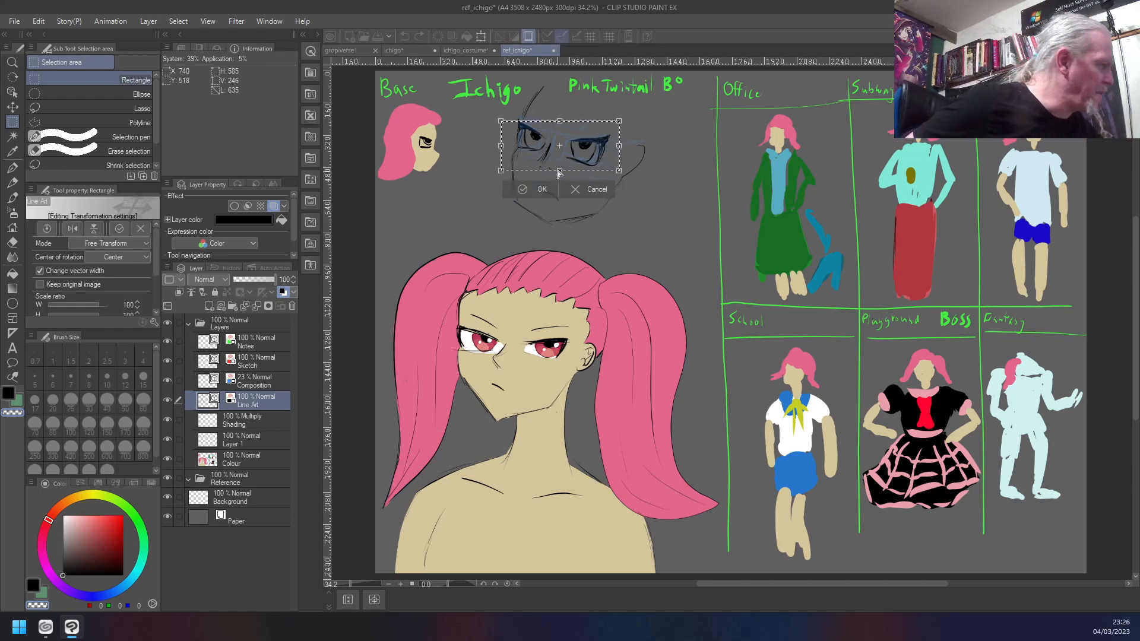
pyautogui.moveTo(558, 173); pyautogui.dragTo(563, 159)
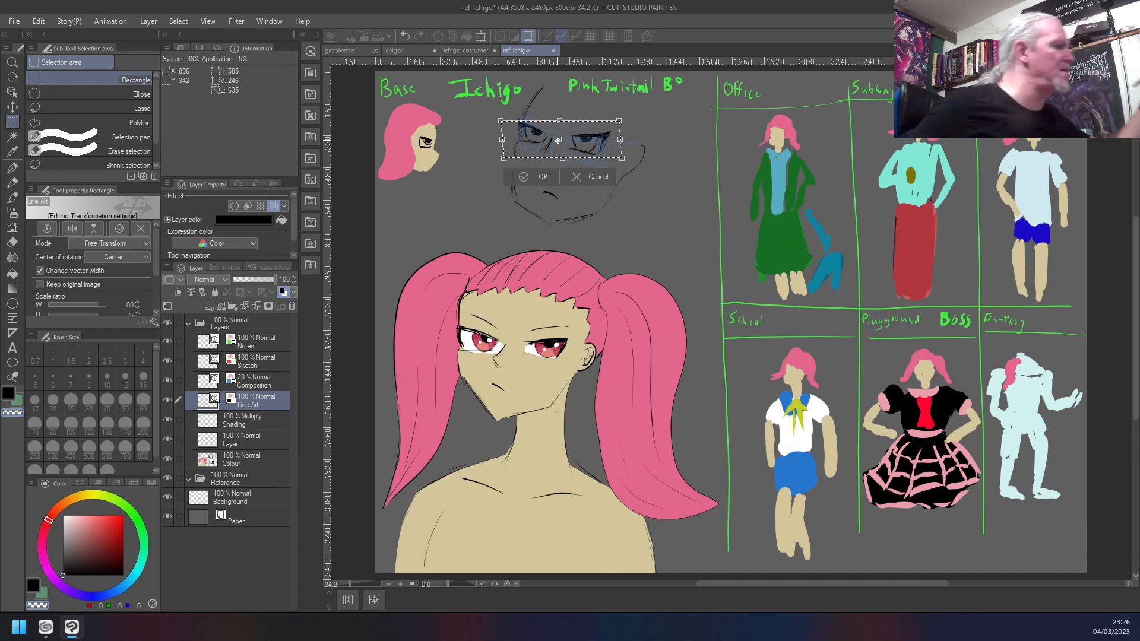
pyautogui.press('Return')
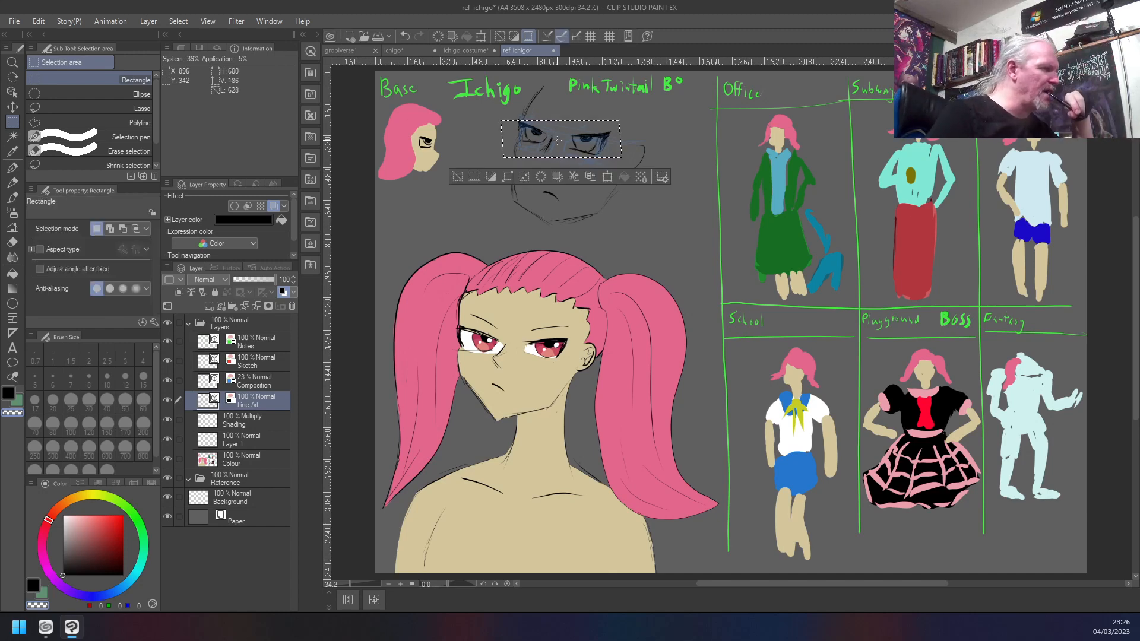
pyautogui.hotkey('ctrl', 'd')
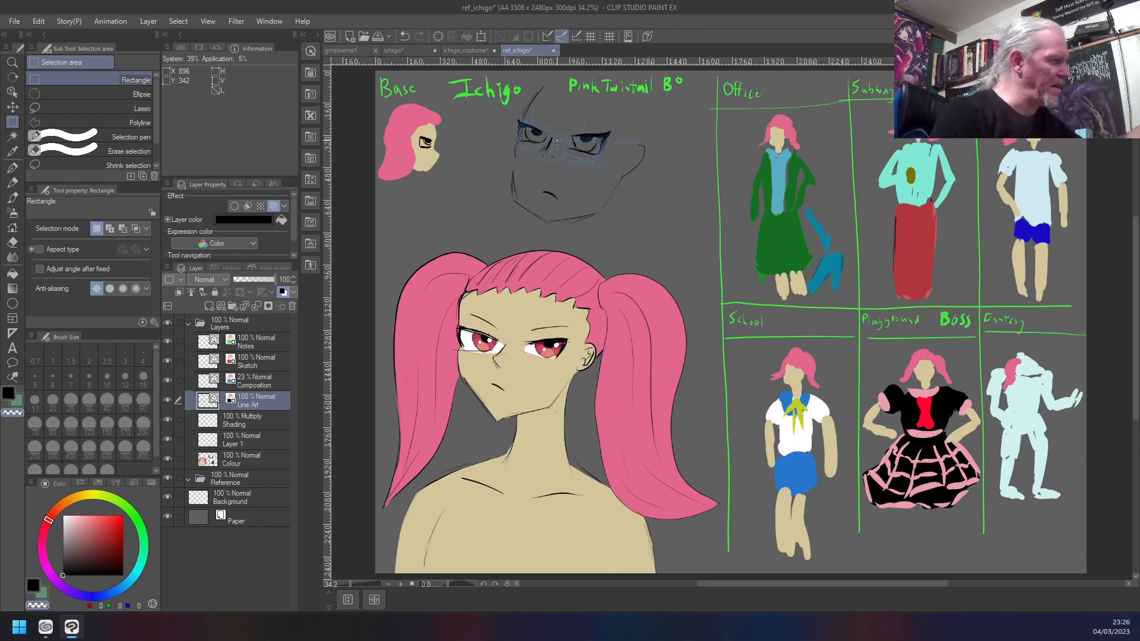
# - Select the new head's nose, subtract the overlapping corner of the left eye from the selection, and move the nose slightly down
pyautogui.moveTo(560, 171); pyautogui.dragTo(550, 148)
pyautogui.click(551, 134)
pyautogui.moveTo(557, 129)
pyautogui.mouseDown()
pyautogui.moveTo(547, 170)
pyautogui.moveTo(532, 168)
pyautogui.mouseUp()
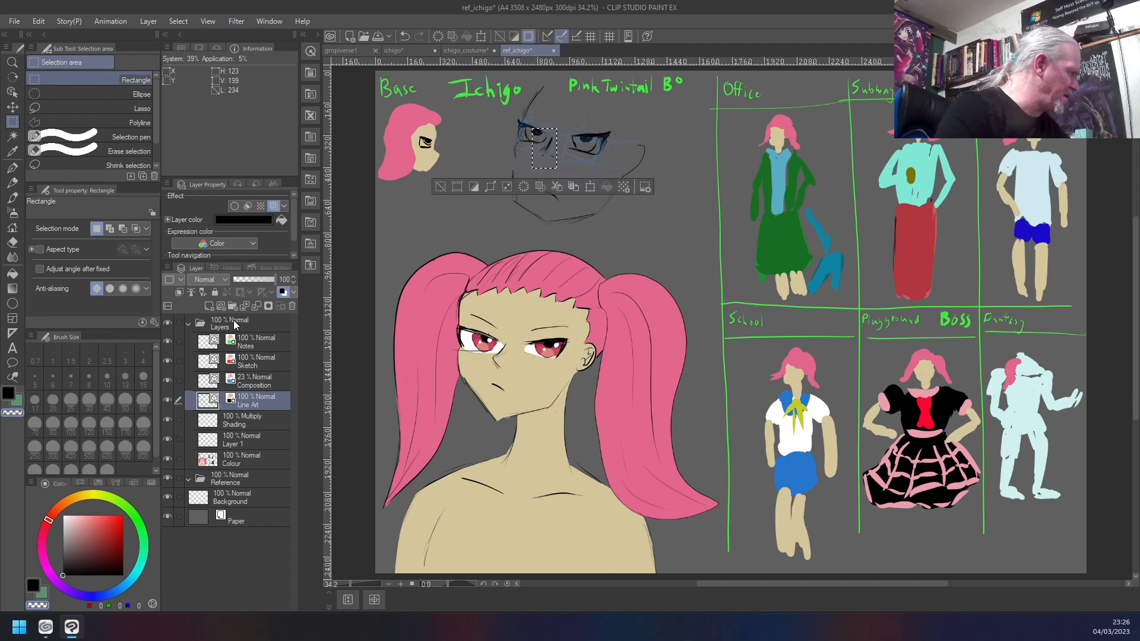
pyautogui.click(122, 228)
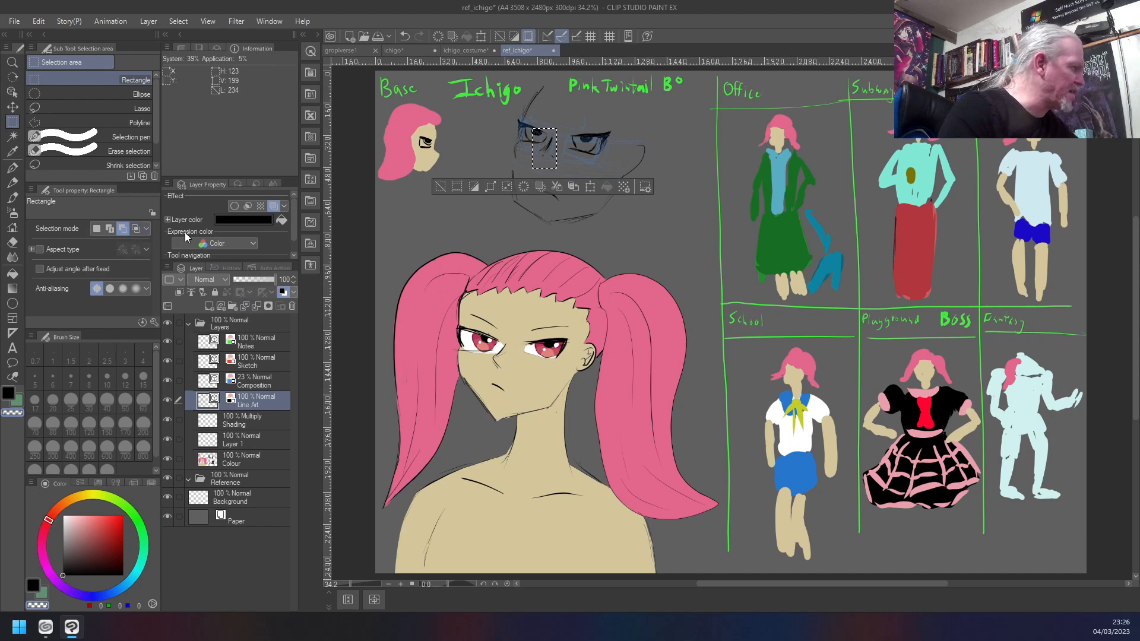
pyautogui.moveTo(545, 120); pyautogui.dragTo(548, 145)
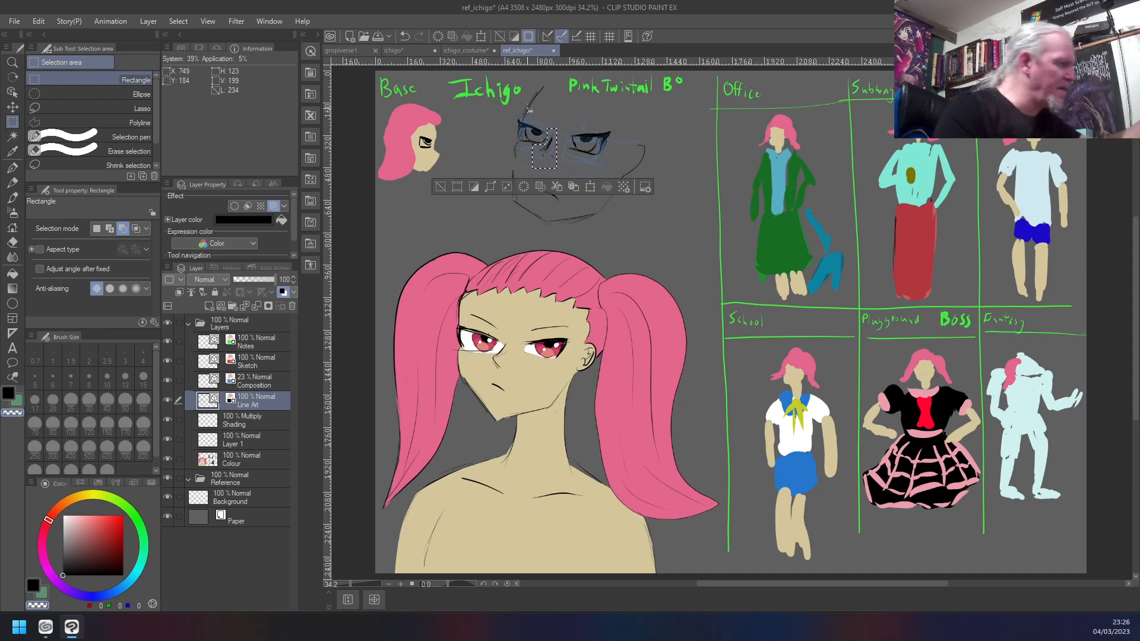
pyautogui.click(590, 187)
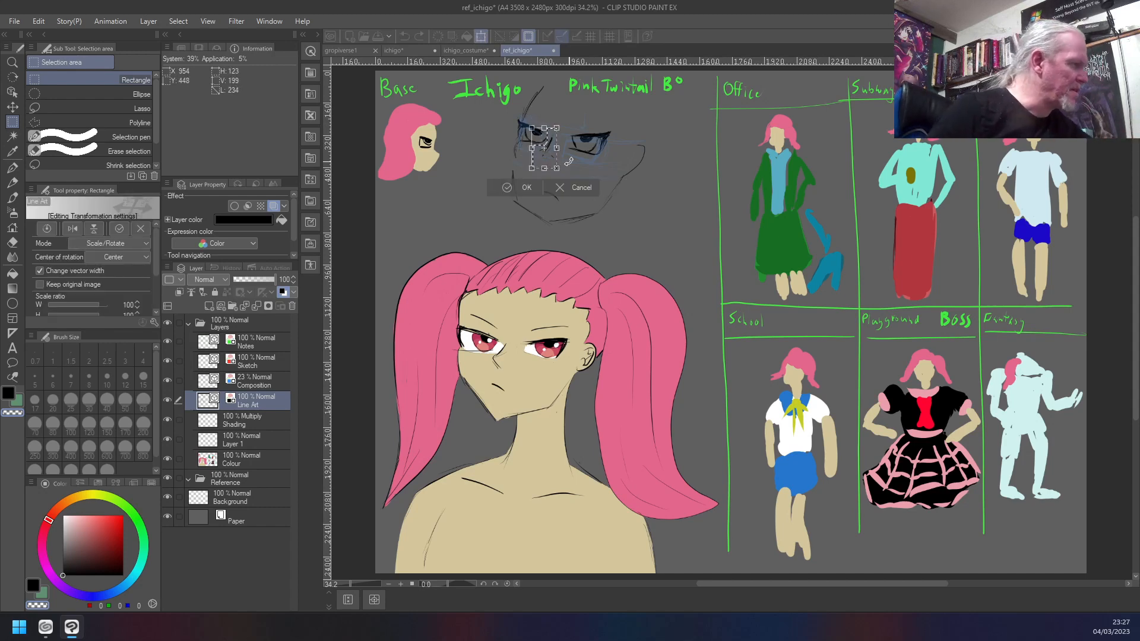
pyautogui.moveTo(542, 164); pyautogui.dragTo(541, 171)
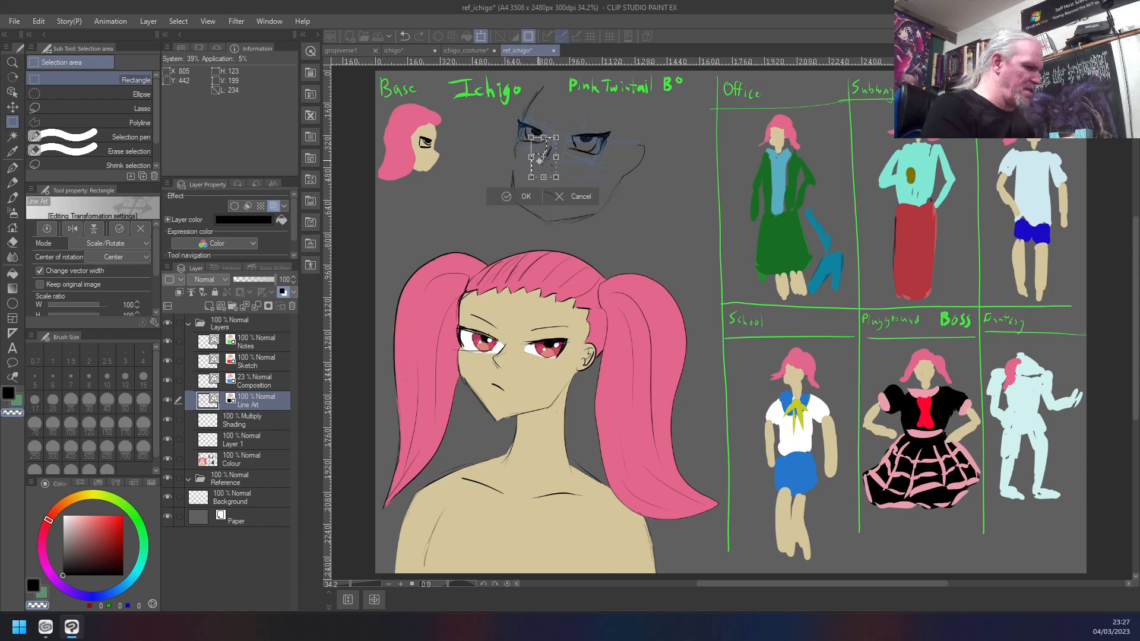
pyautogui.press('Return')
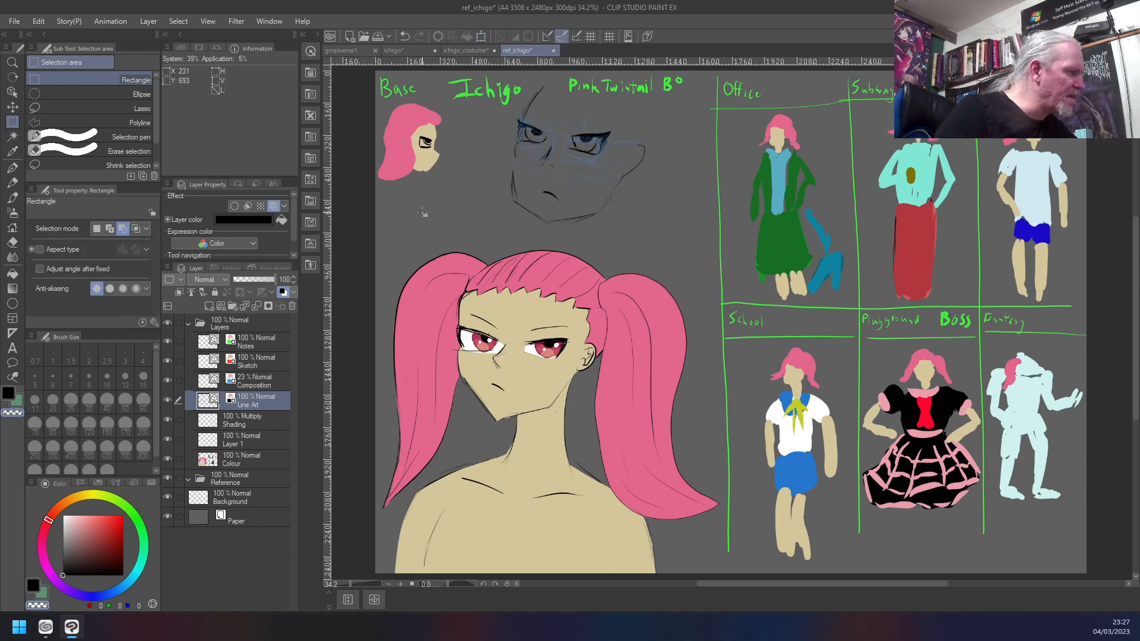
# - Make a new rectangular selection around the new head's right eye, shift the eye slightly right and down, and deselect
pyautogui.click(95, 228)
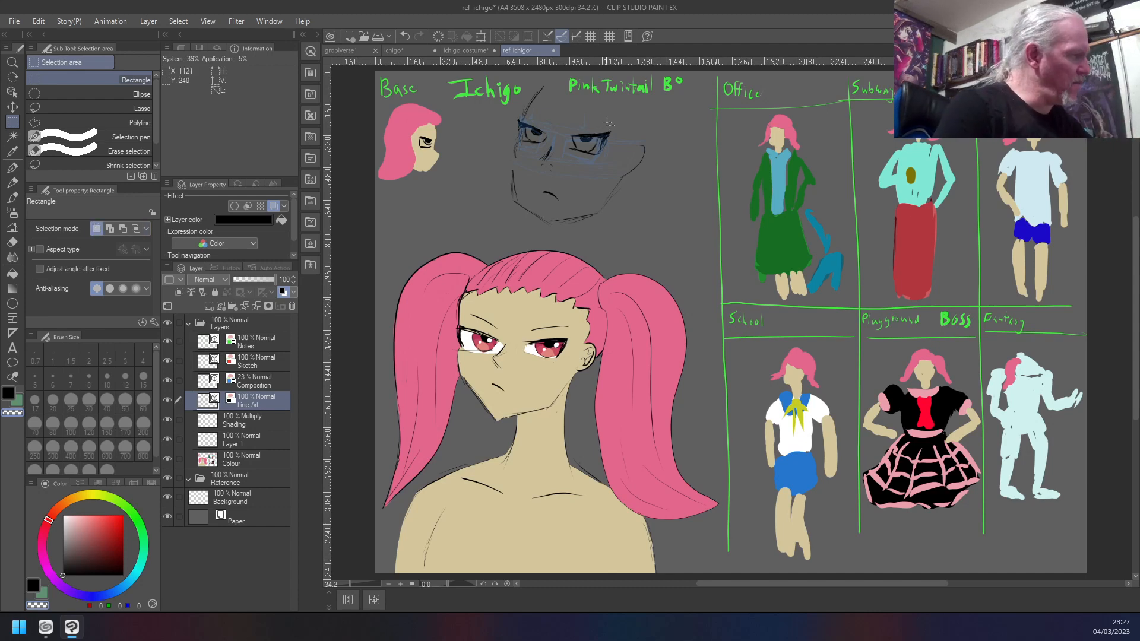
pyautogui.moveTo(617, 122); pyautogui.dragTo(560, 164)
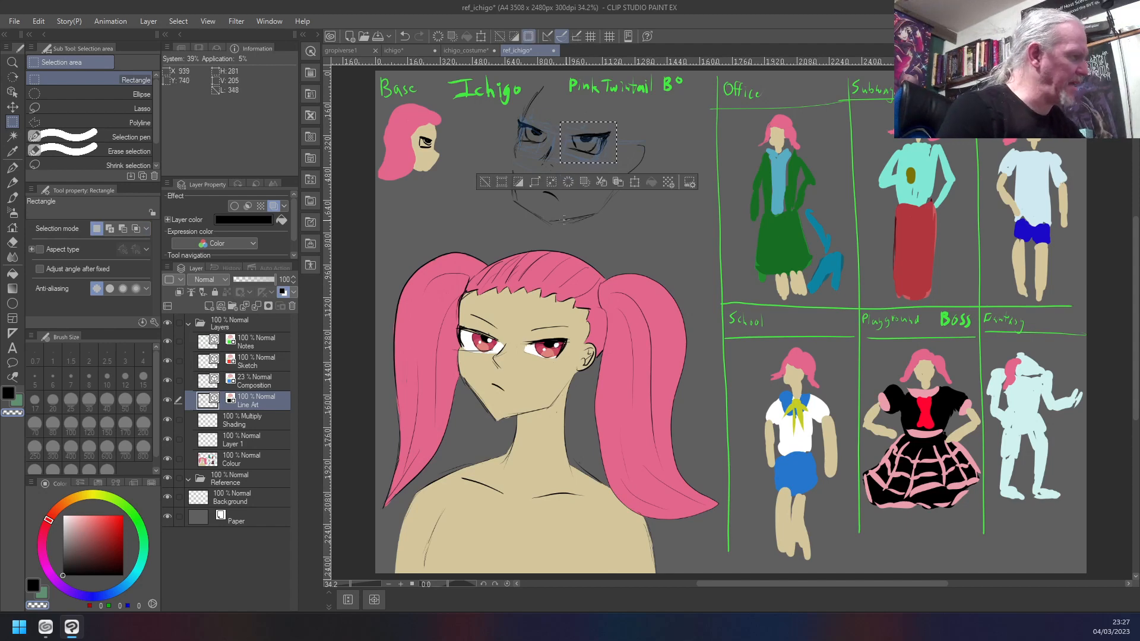
pyautogui.click(635, 182)
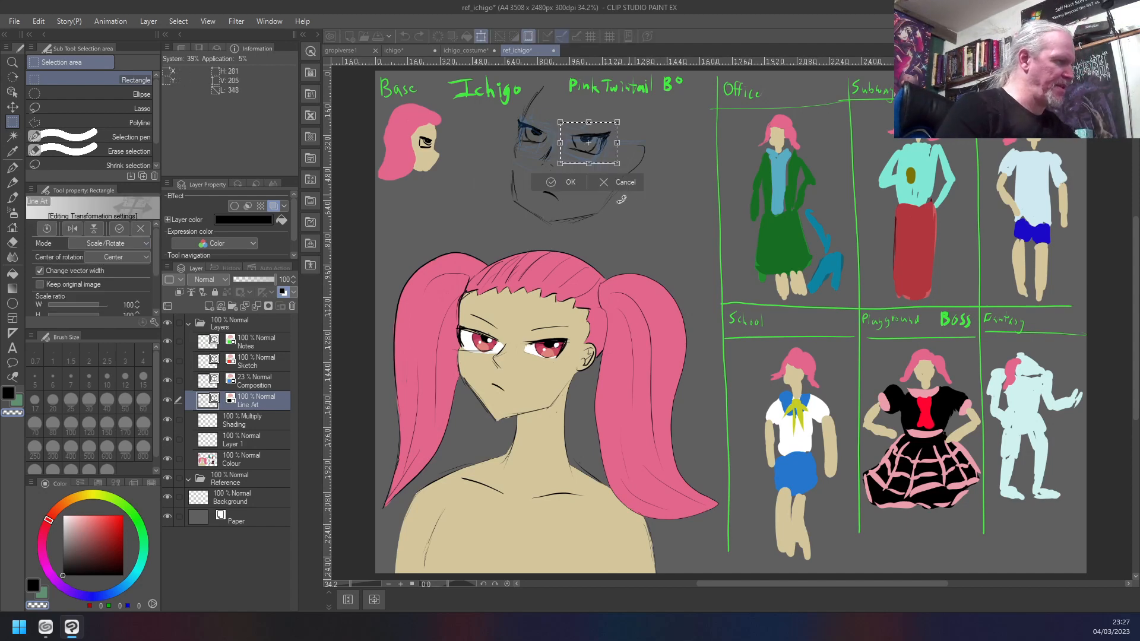
pyautogui.moveTo(573, 159); pyautogui.dragTo(582, 159)
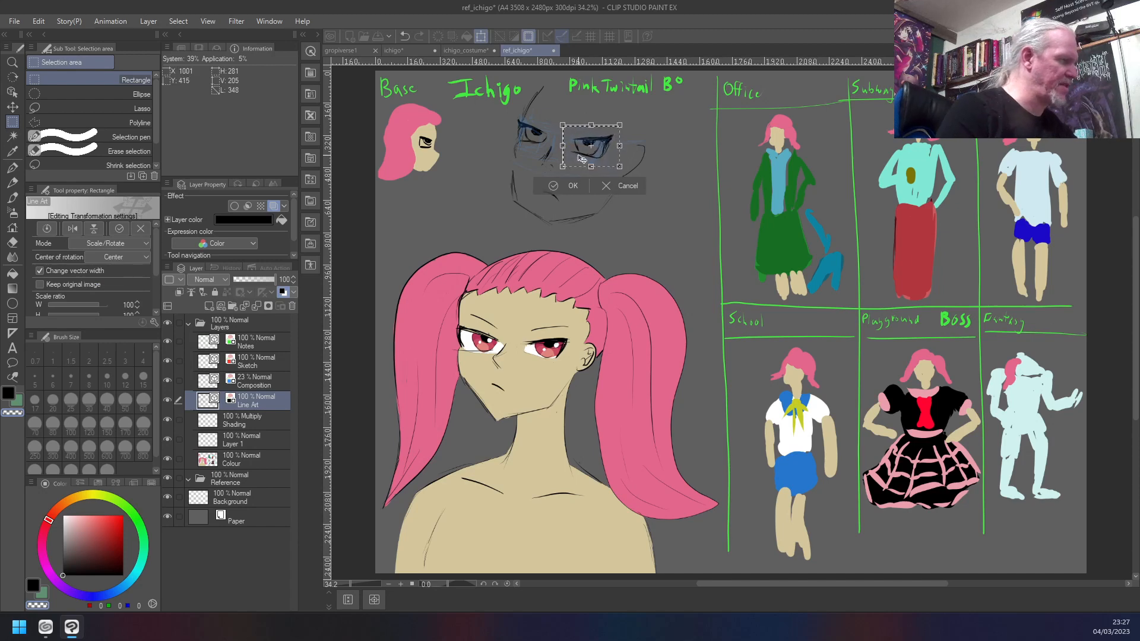
pyautogui.press('Return')
pyautogui.hotkey('ctrl', 'd')
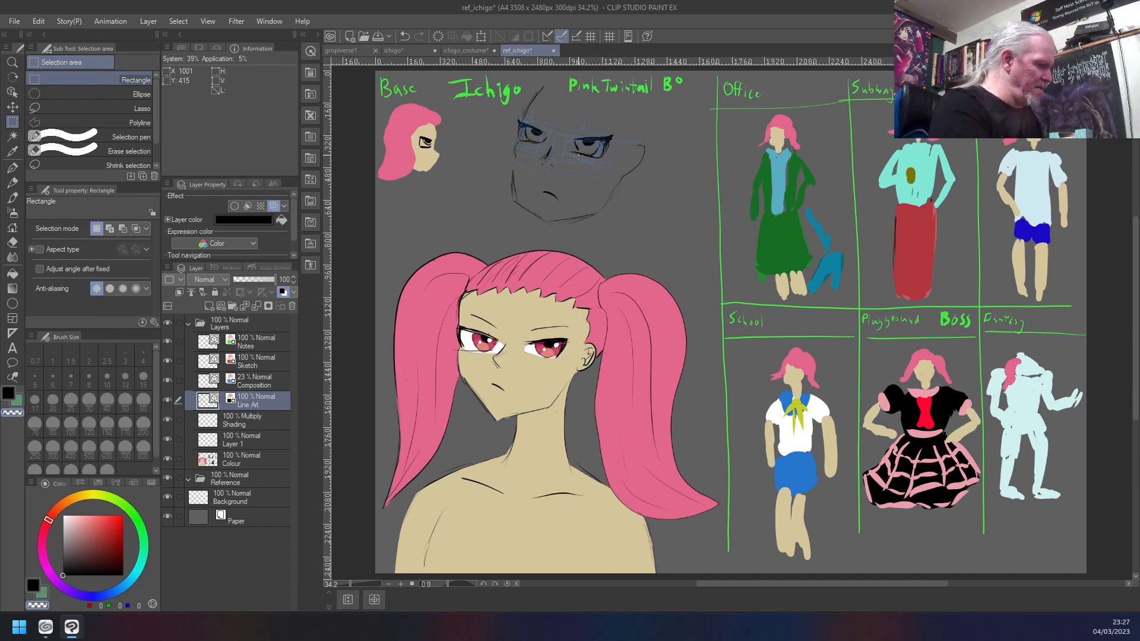
# - Reselect the new head's right eye, rotate it slightly clockwise and nudge it left and down towards the nose
pyautogui.moveTo(619, 124); pyautogui.dragTo(560, 168)
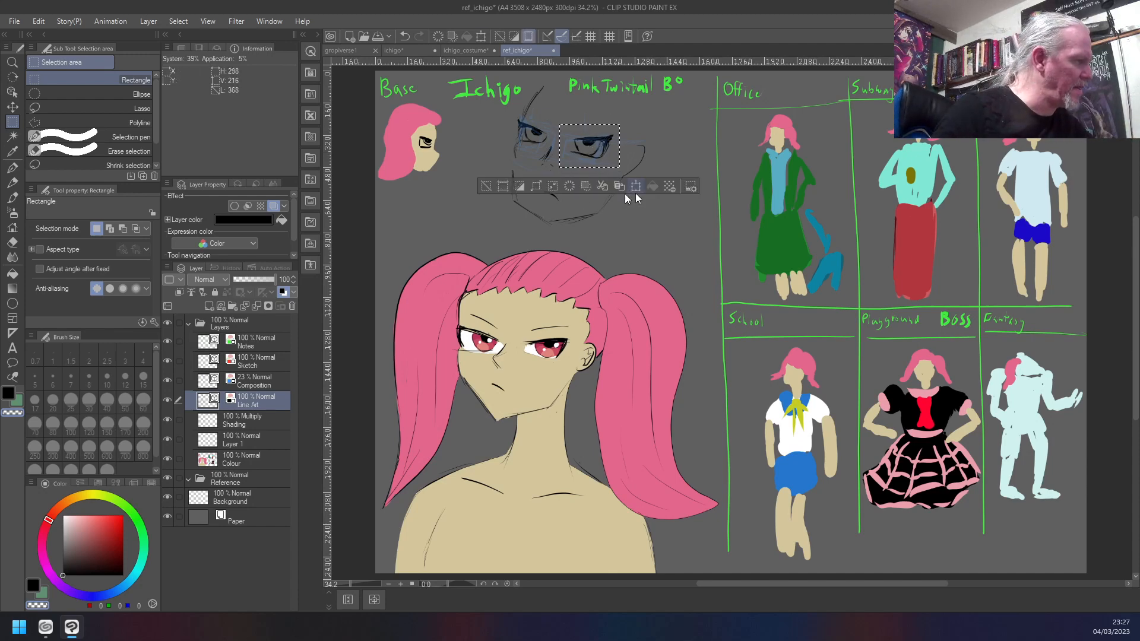
pyautogui.click(635, 191)
pyautogui.moveTo(622, 117)
pyautogui.mouseDown()
pyautogui.moveTo(631, 127)
pyautogui.moveTo(638, 119)
pyautogui.mouseUp()
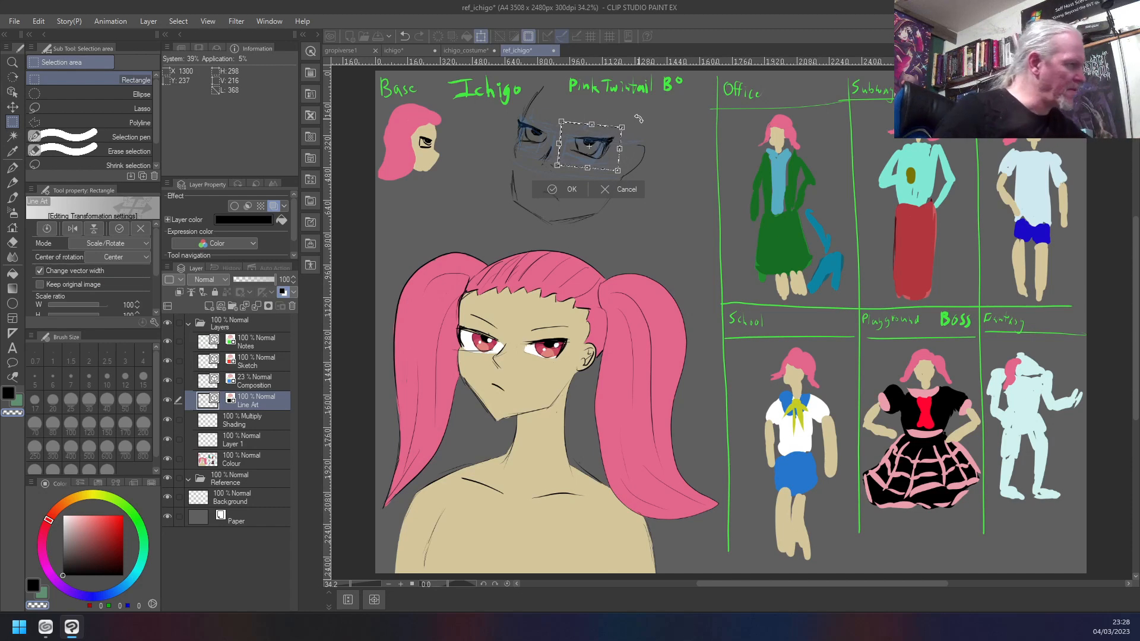
pyautogui.moveTo(570, 158); pyautogui.dragTo(566, 161)
pyautogui.moveTo(624, 119); pyautogui.dragTo(628, 124)
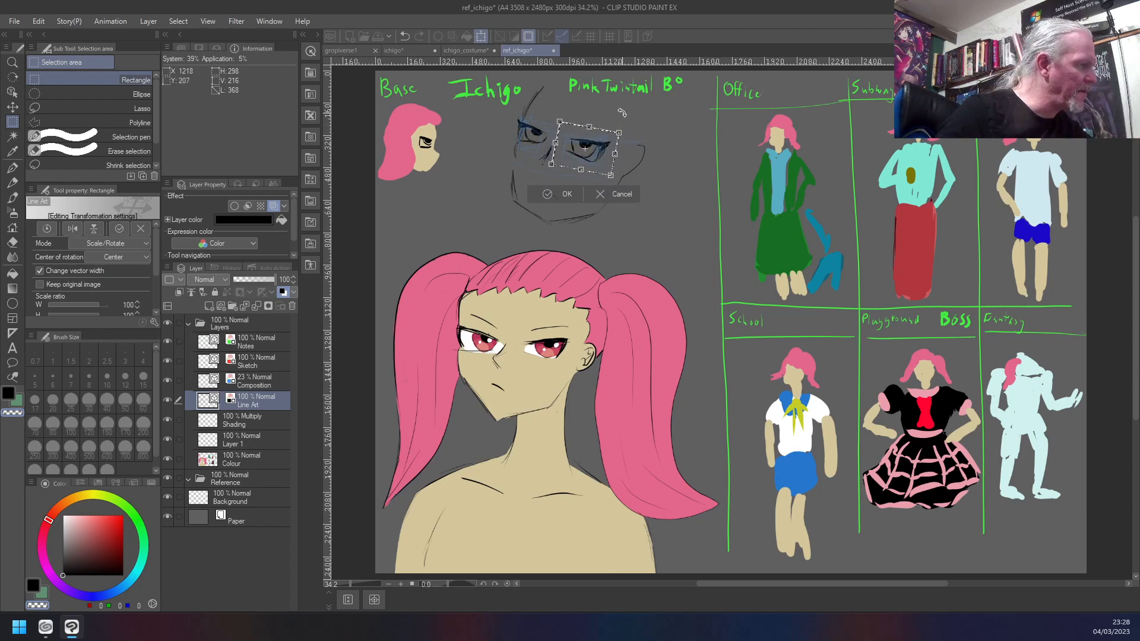
pyautogui.moveTo(566, 165); pyautogui.dragTo(565, 166)
pyautogui.moveTo(628, 127); pyautogui.dragTo(622, 110)
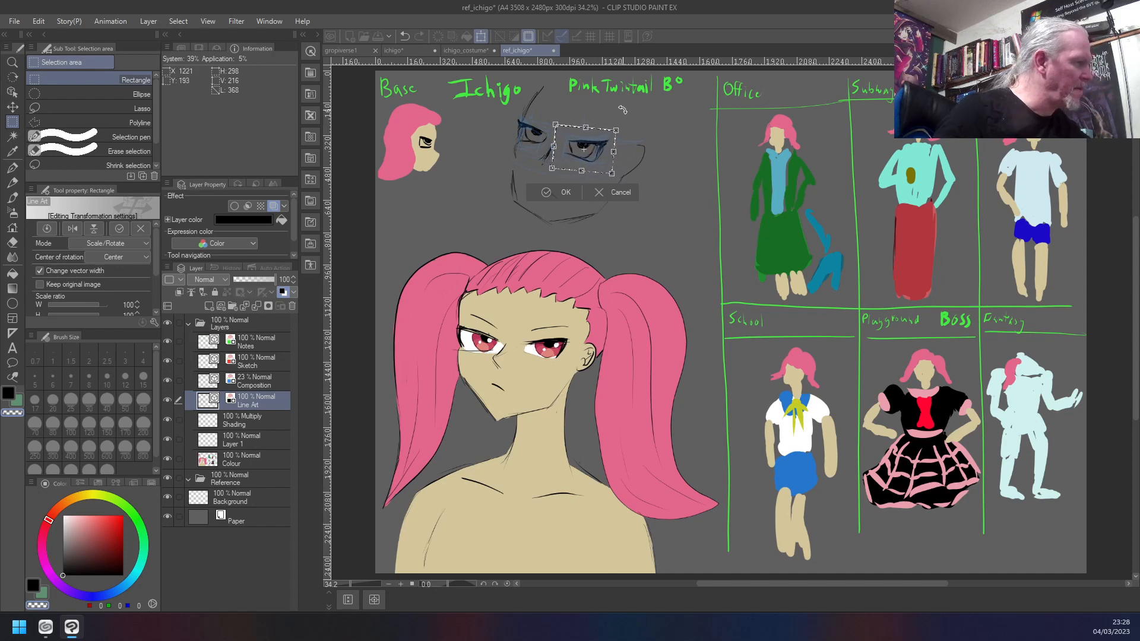
pyautogui.press('Return')
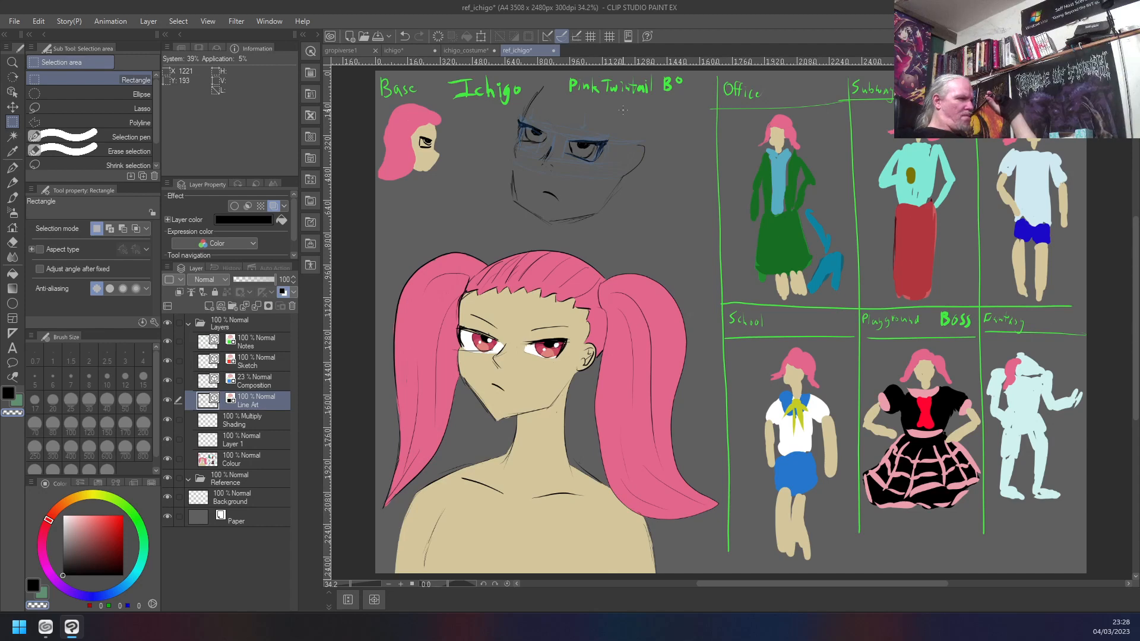
# - Select the new head's lower face with a rectangle, subtract the eyes and nose, move the jaw and mouth slightly up and left, and deselect
pyautogui.moveTo(653, 128); pyautogui.dragTo(491, 232)
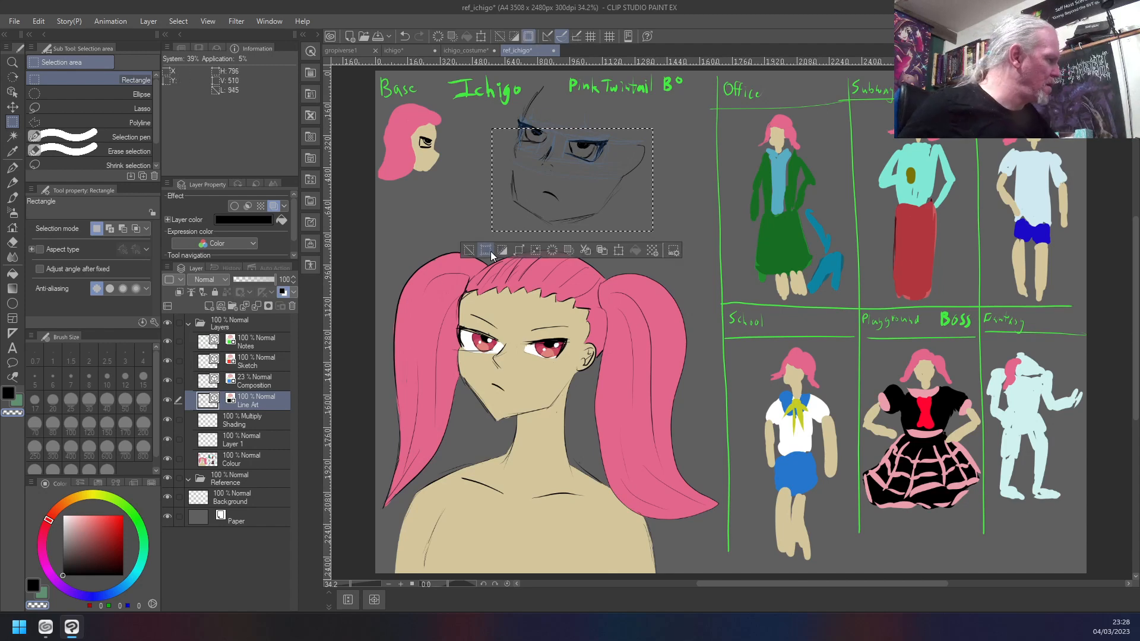
pyautogui.click(123, 229)
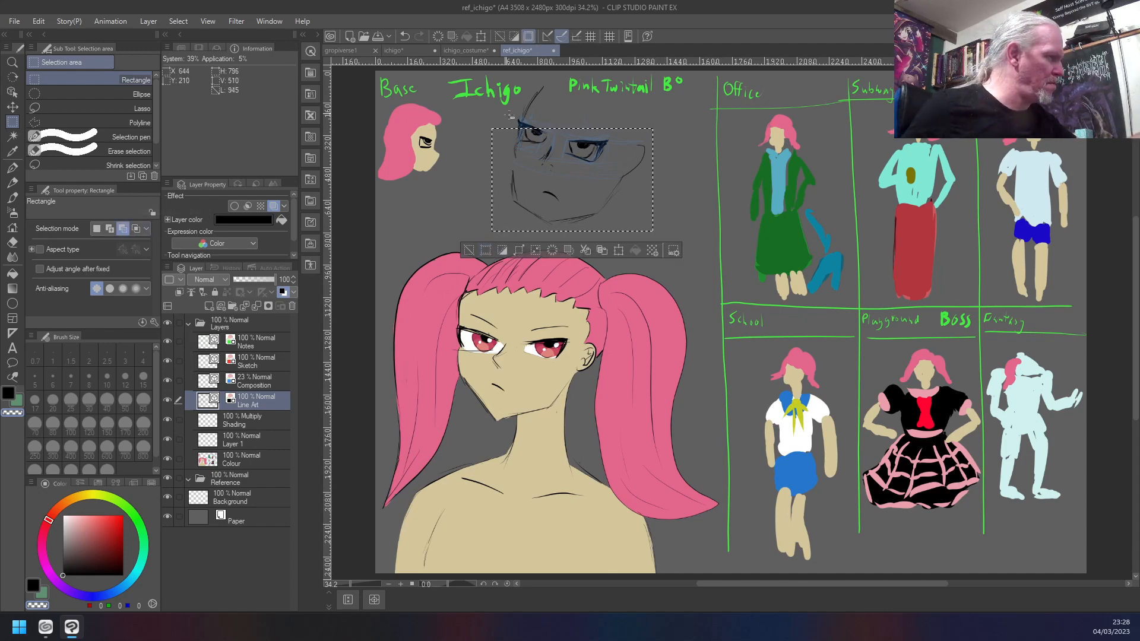
pyautogui.moveTo(505, 114)
pyautogui.mouseDown()
pyautogui.moveTo(568, 159)
pyautogui.moveTo(618, 167)
pyautogui.mouseUp()
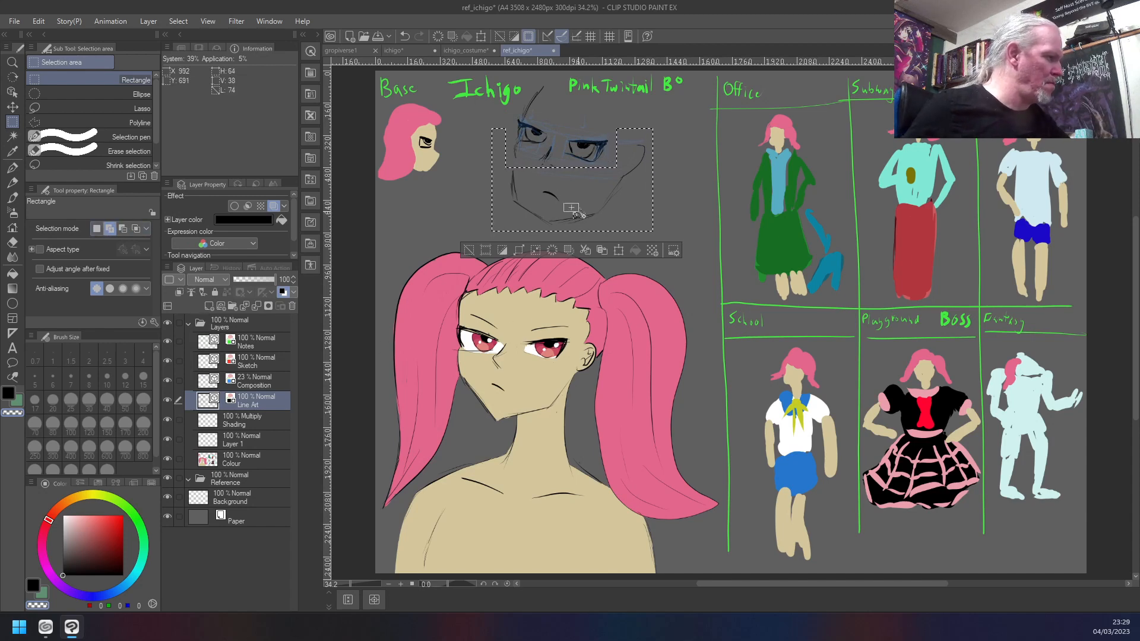
pyautogui.click(619, 251)
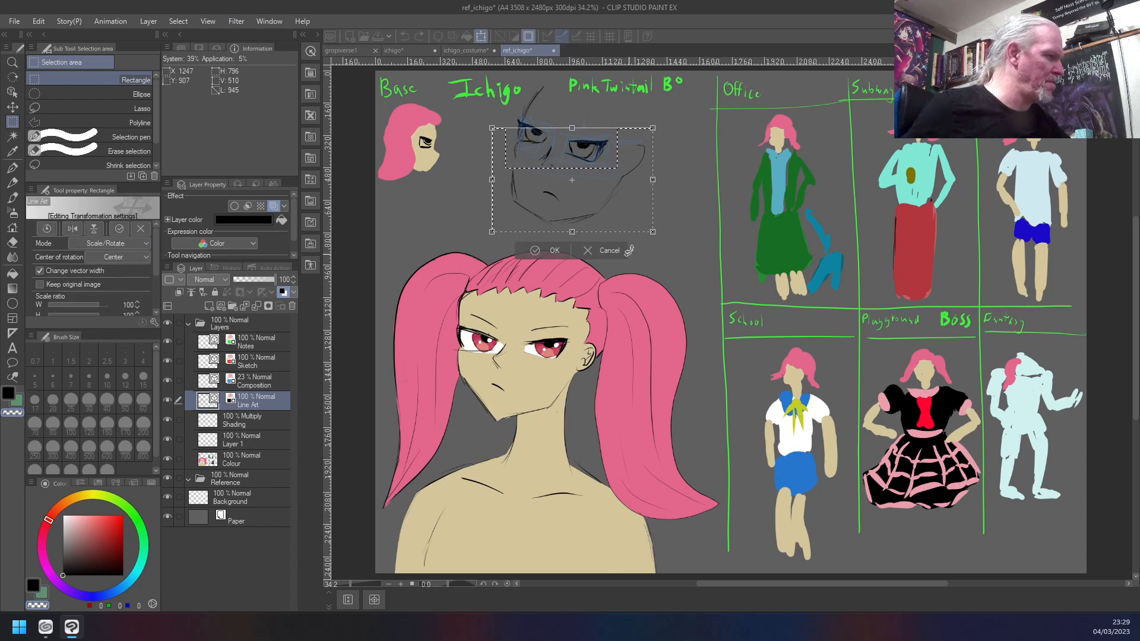
pyautogui.moveTo(620, 222); pyautogui.dragTo(615, 213)
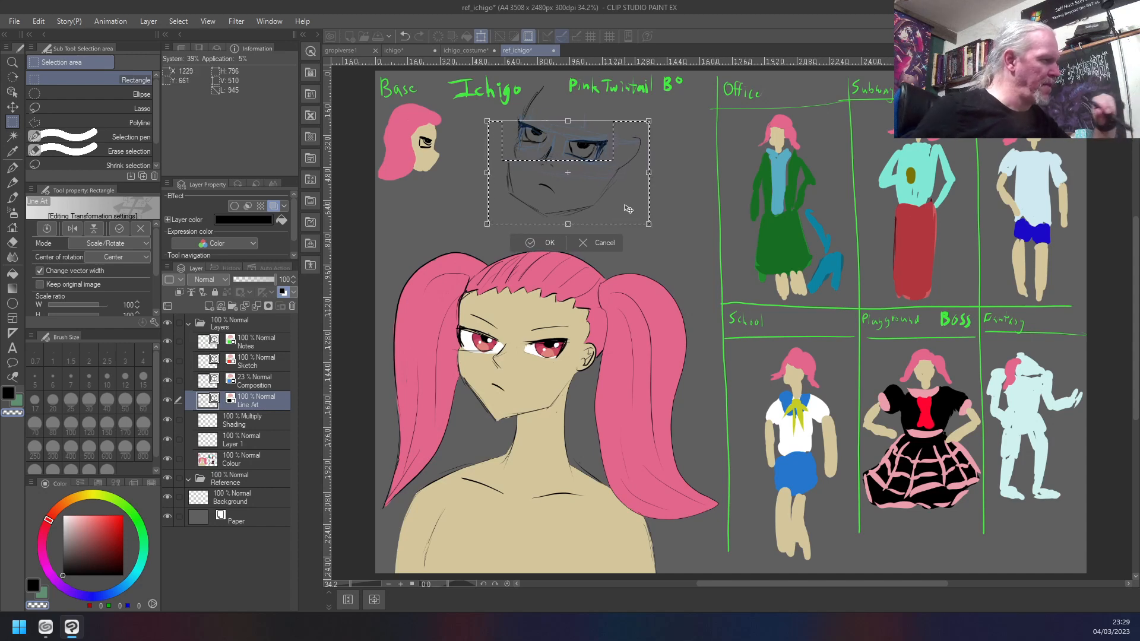
pyautogui.press('Return')
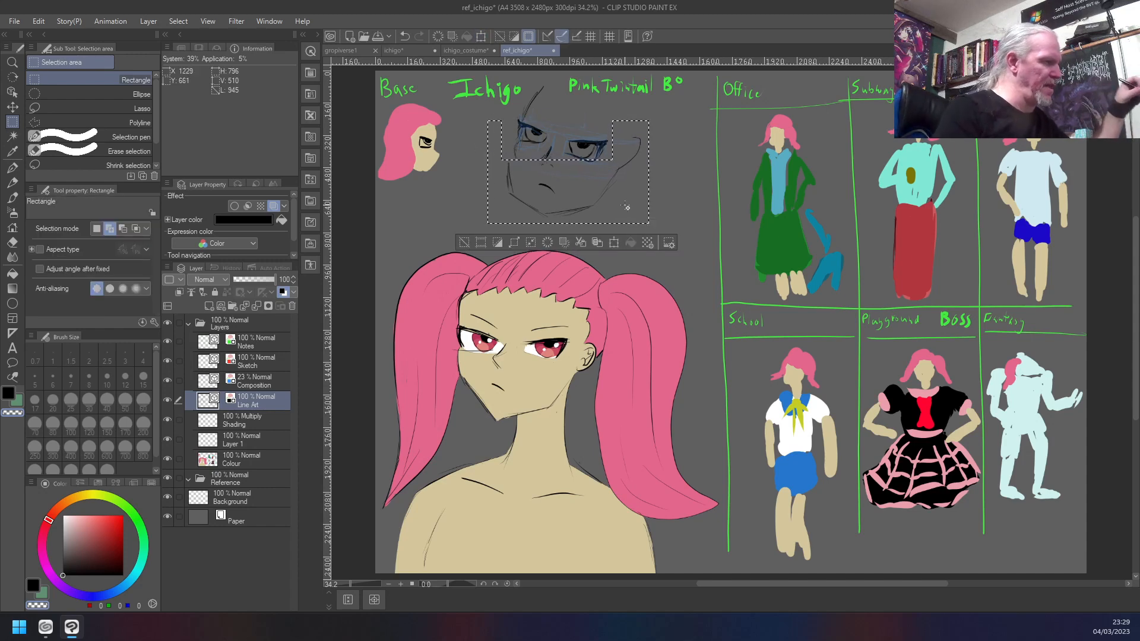
pyautogui.hotkey('ctrl', 'd')
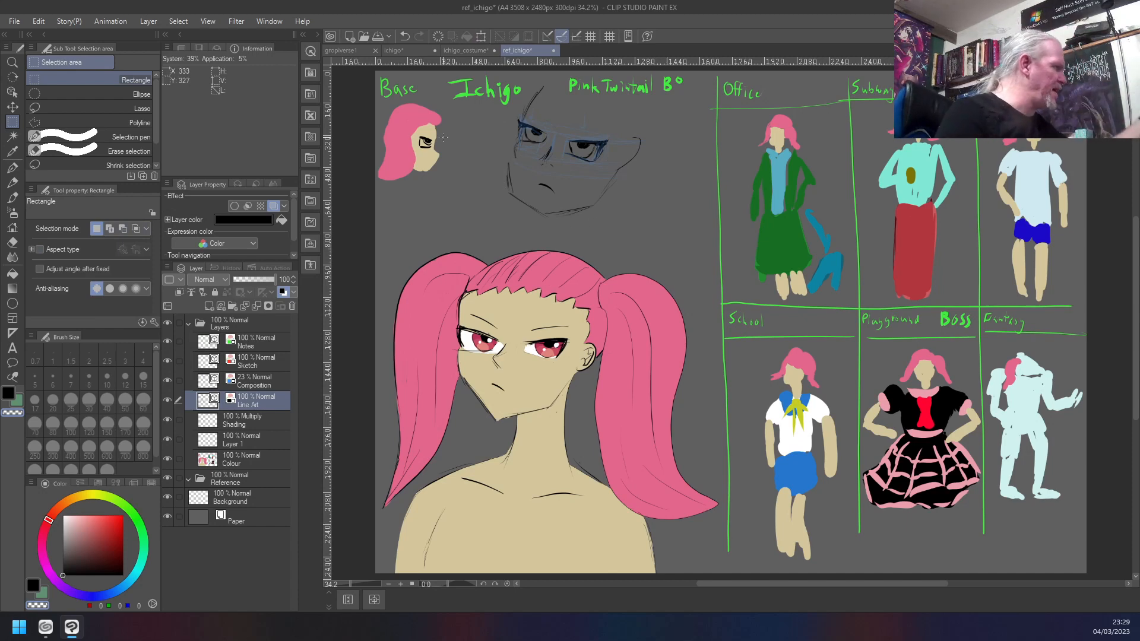
pyautogui.click(38, 21)
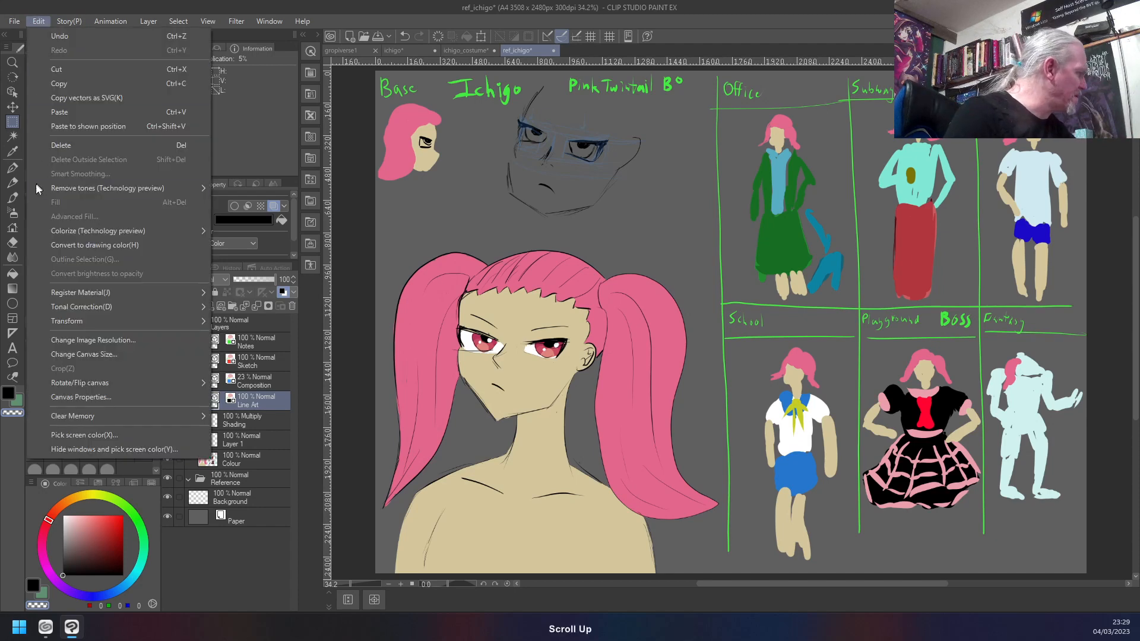
pyautogui.moveTo(30, 190)
pyautogui.moveTo(78, 321)
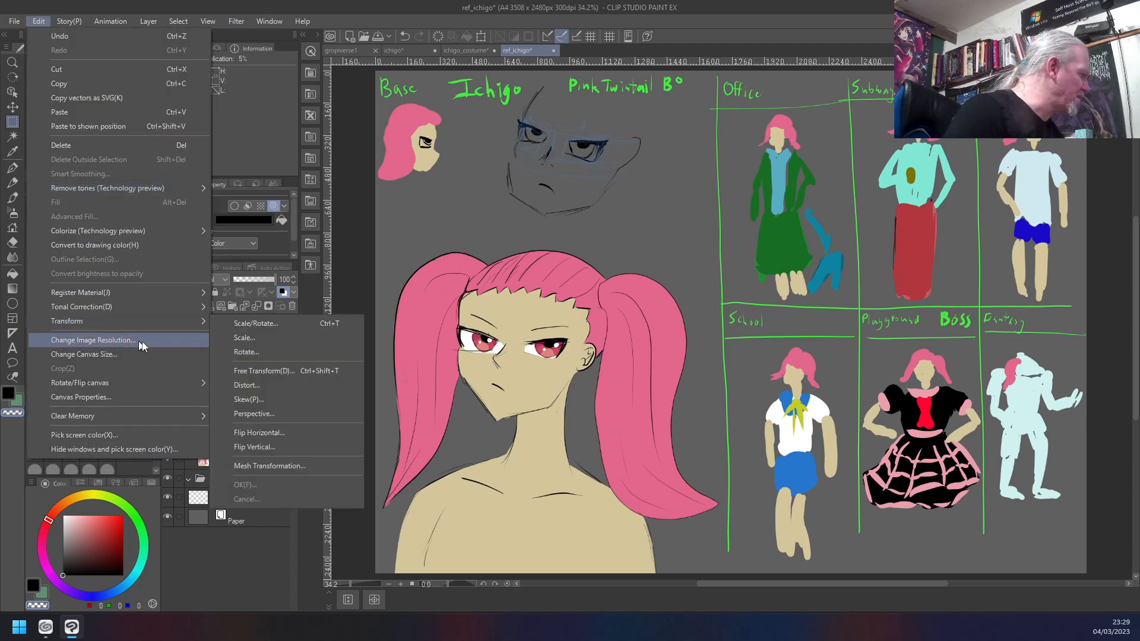
pyautogui.click(245, 385)
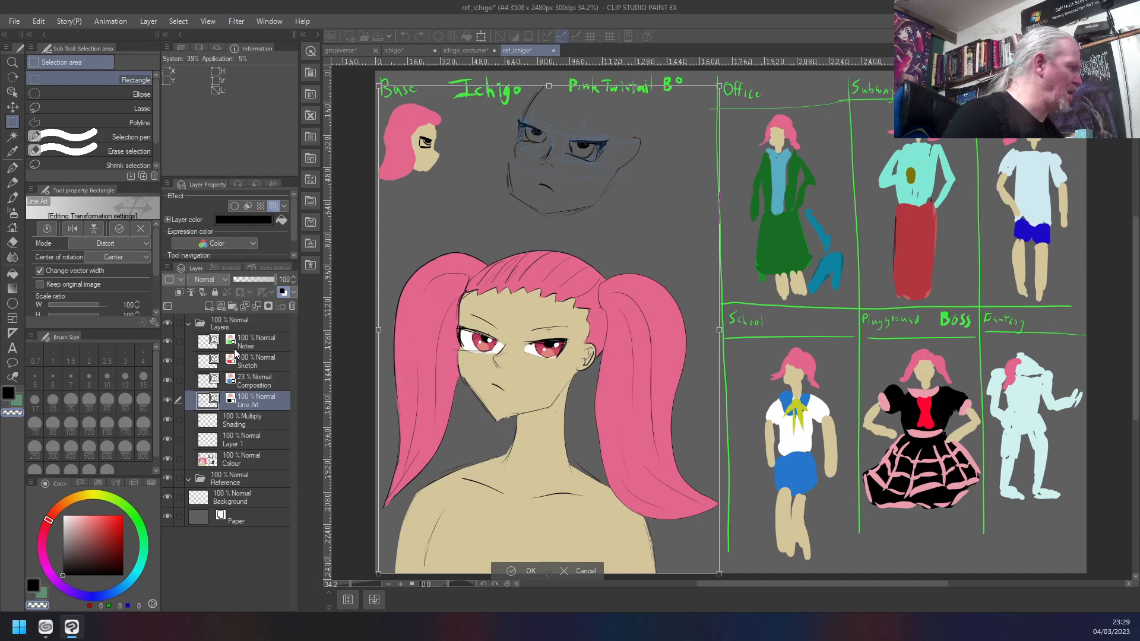
pyautogui.click(37, 22)
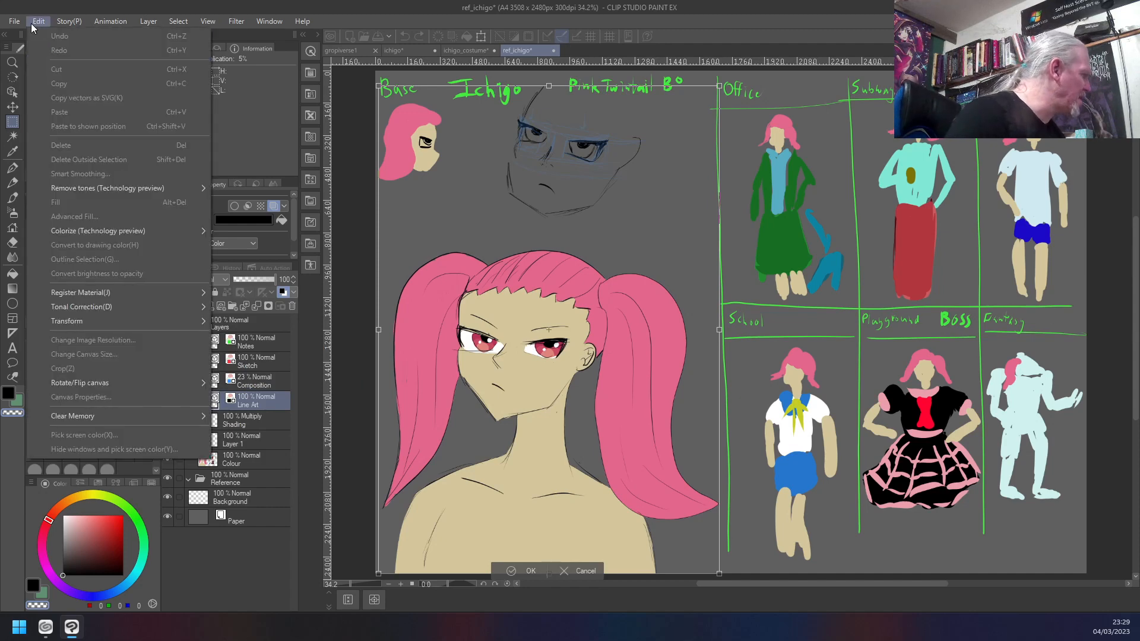
pyautogui.click(31, 23)
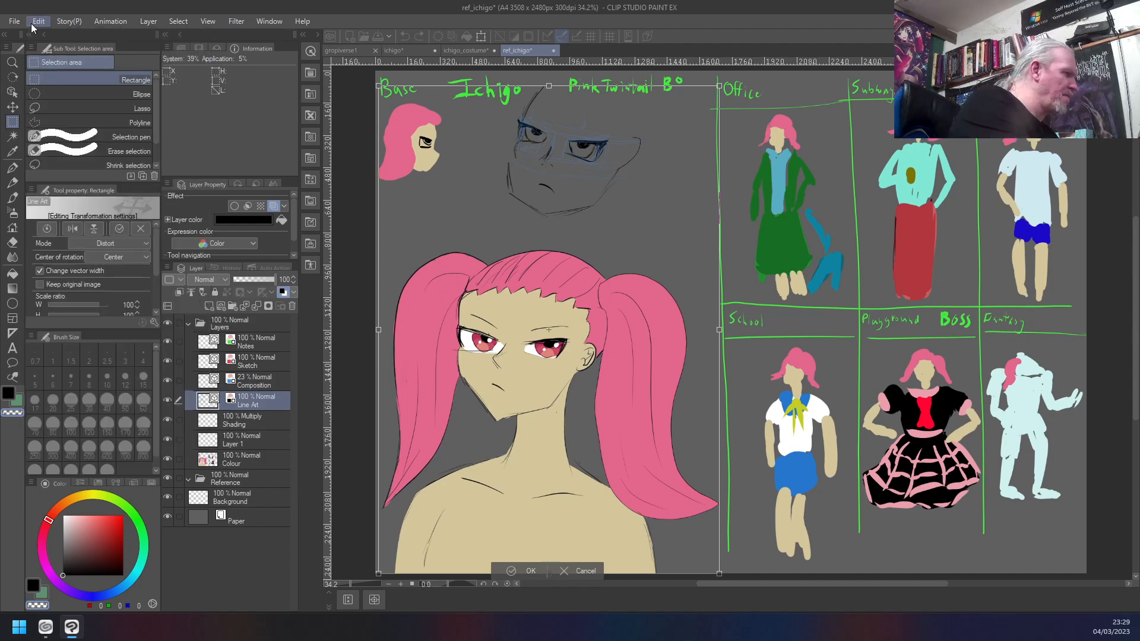
pyautogui.click(31, 23)
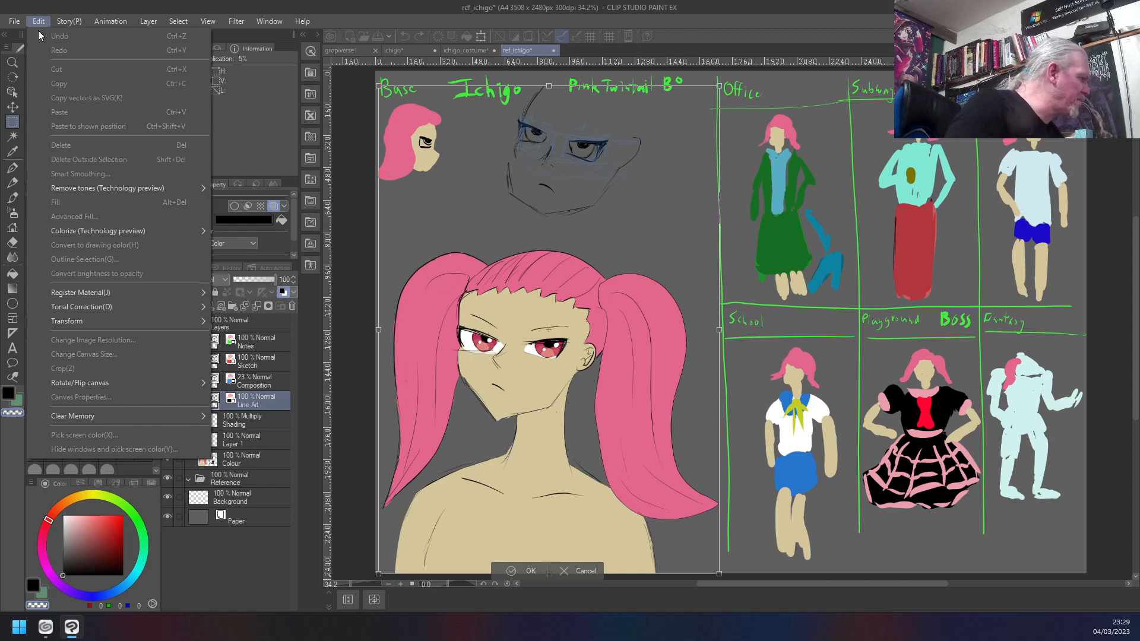
pyautogui.press('Escape')
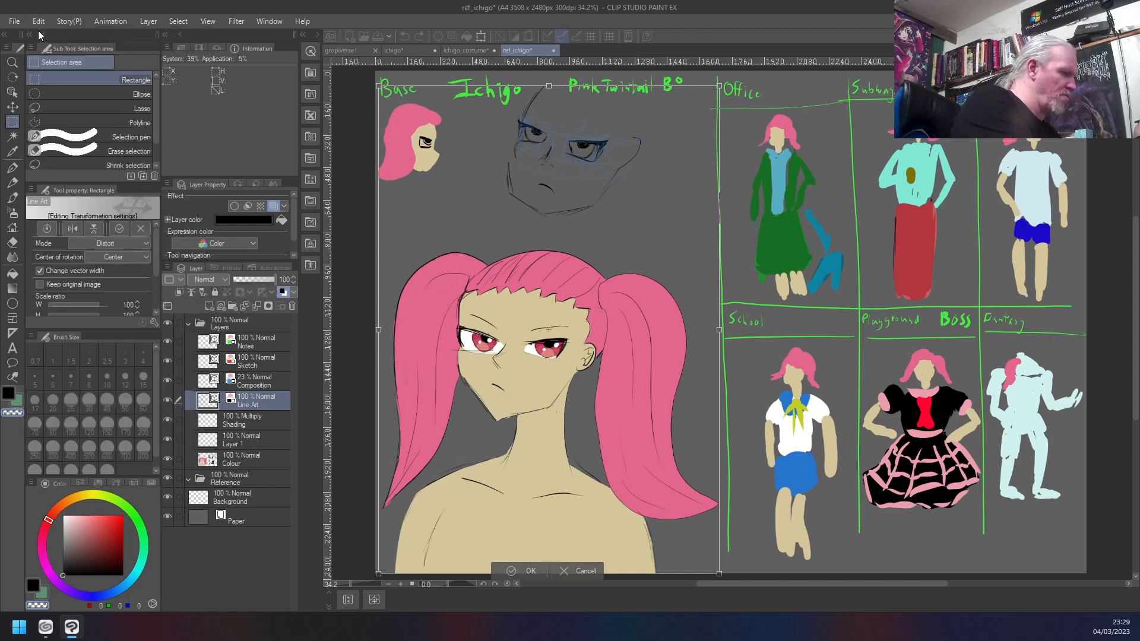
pyautogui.press('Return')
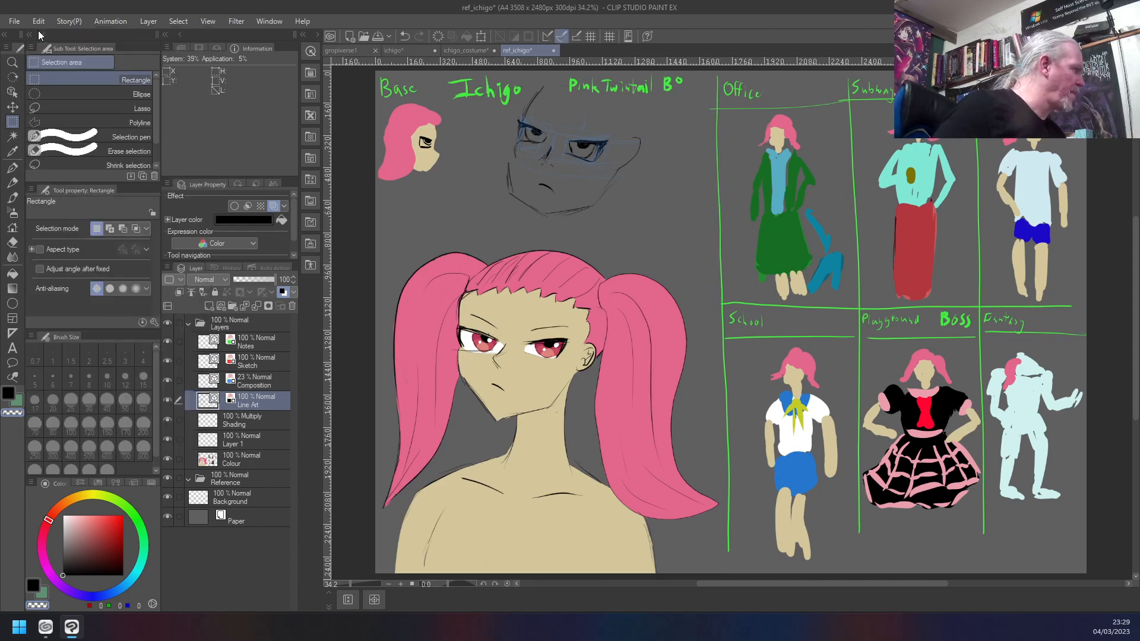
pyautogui.click(38, 22)
pyautogui.moveTo(76, 324)
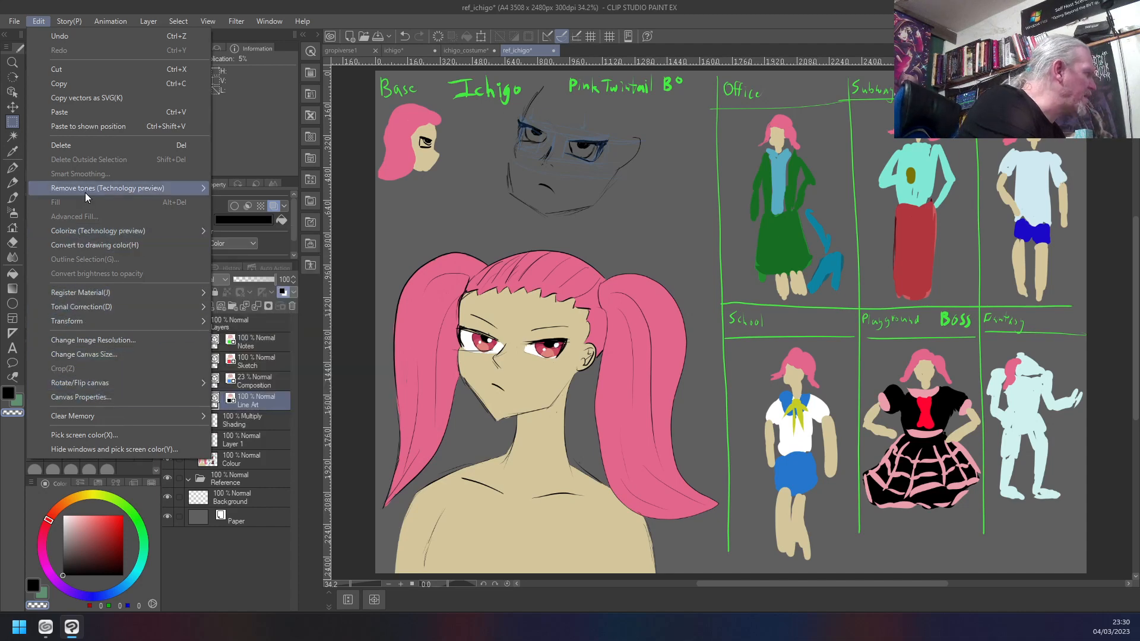
pyautogui.click(144, 22)
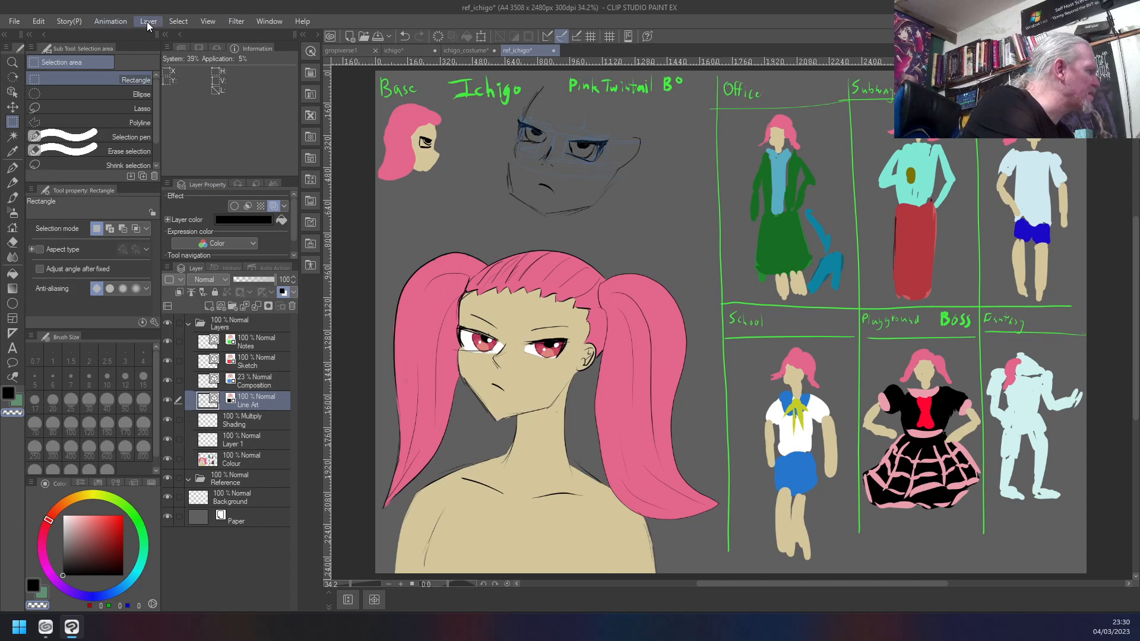
pyautogui.click(147, 21)
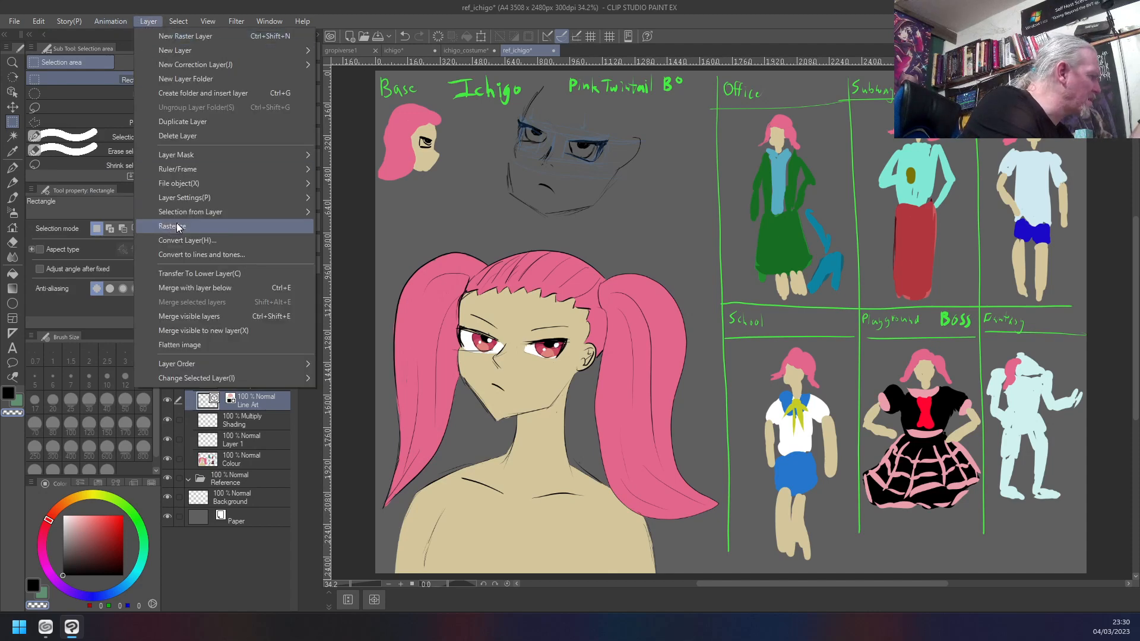
pyautogui.moveTo(185, 169)
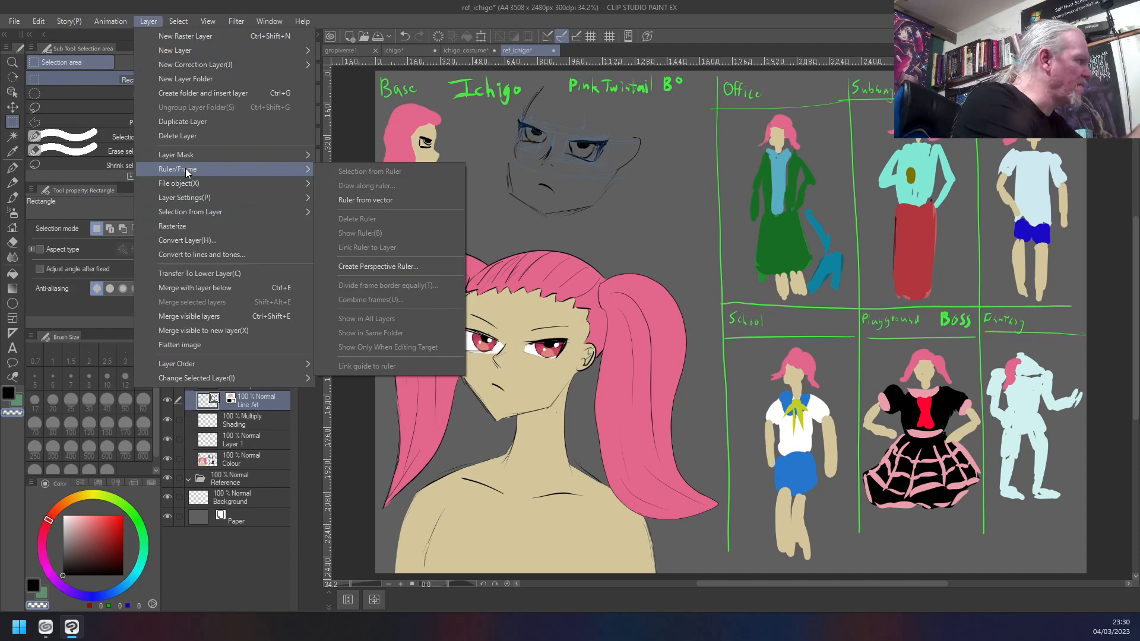
pyautogui.click(361, 2)
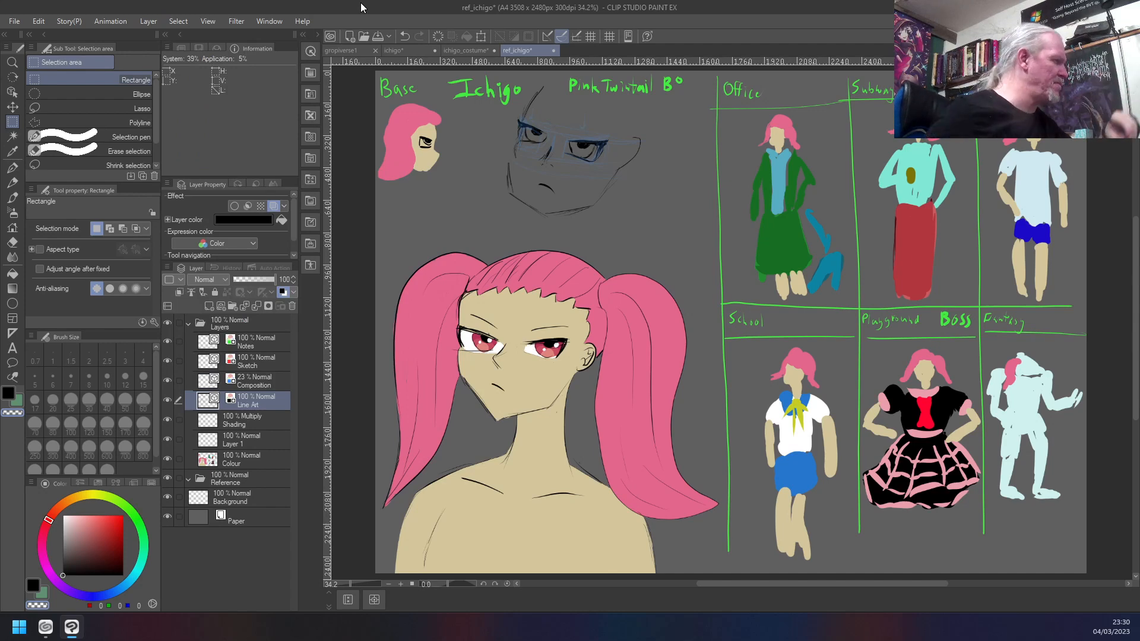
# - Make a rectangular selection around the new head's face, from the eyes down to the chin
pyautogui.press('m')
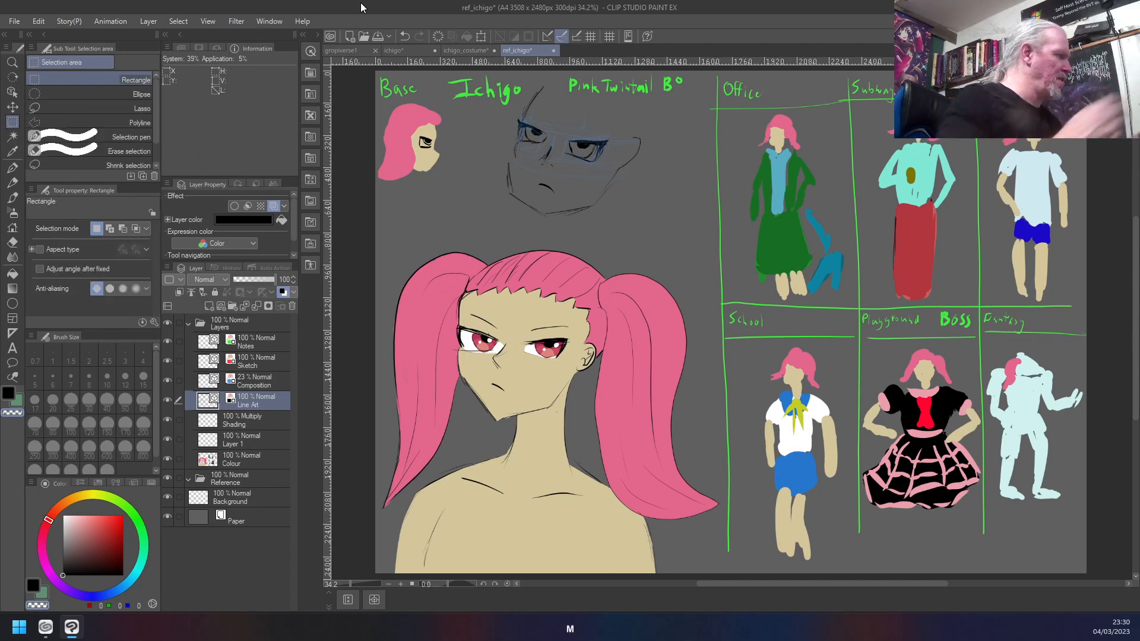
pyautogui.moveTo(649, 114); pyautogui.dragTo(492, 228)
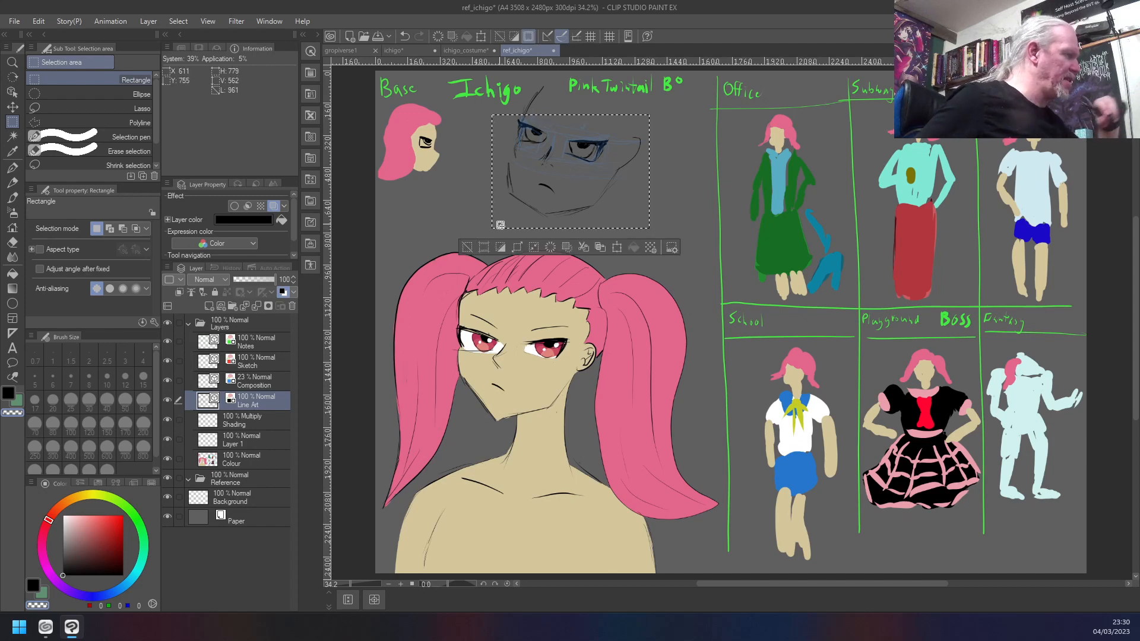
# - Look through the transform, filter, layer and selection commands for a way to reshape the selected face
pyautogui.click(39, 22)
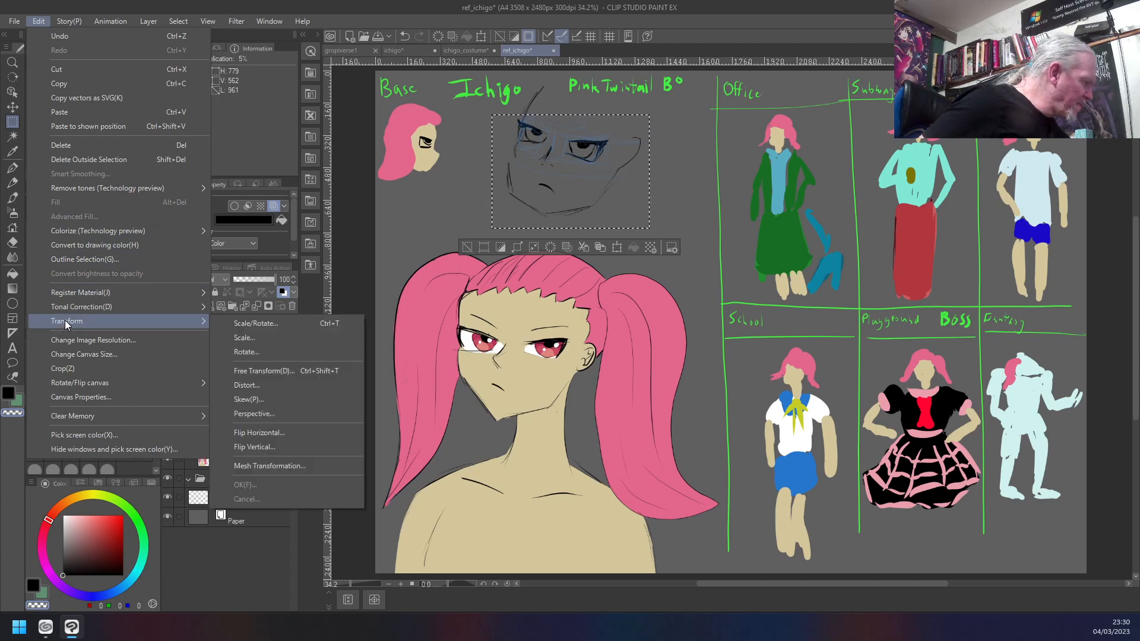
pyautogui.moveTo(69, 294)
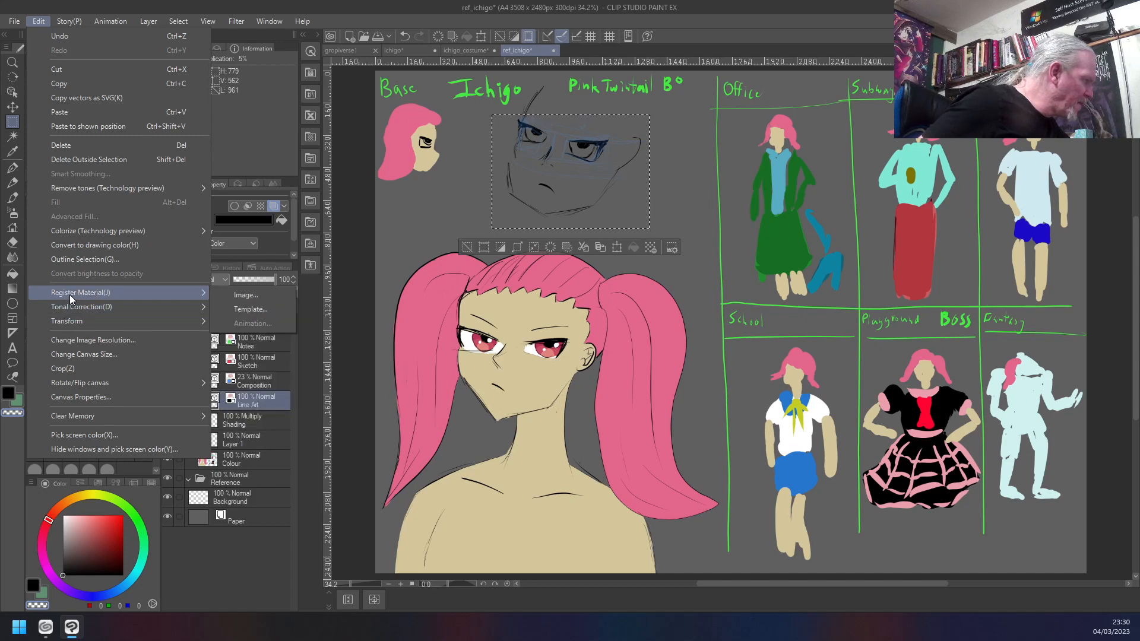
pyautogui.moveTo(104, 26)
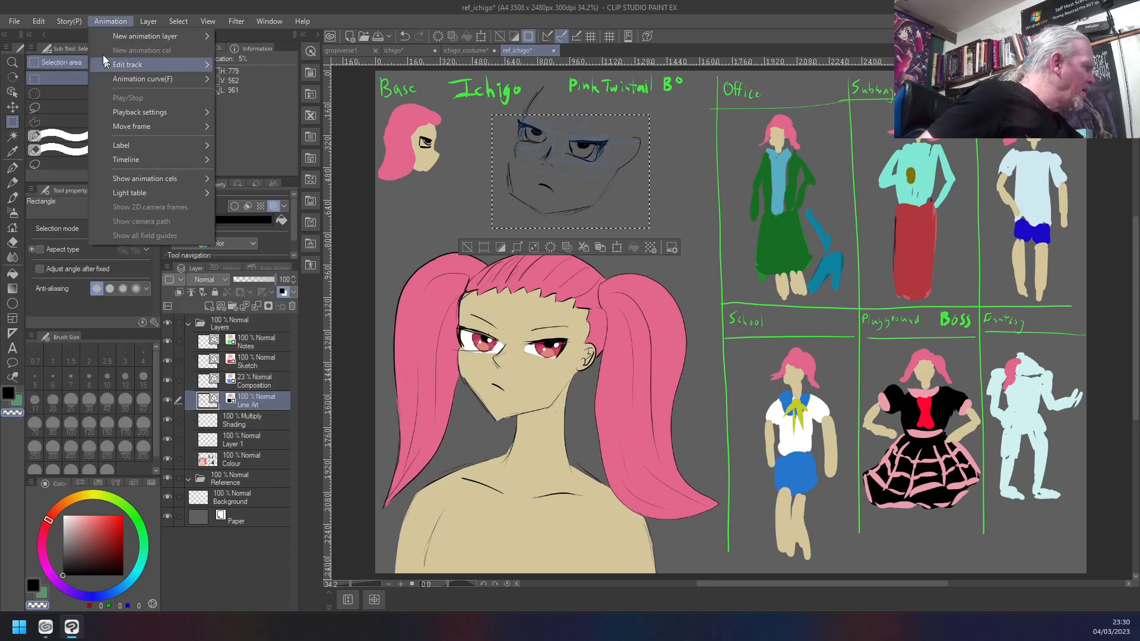
pyautogui.moveTo(149, 26)
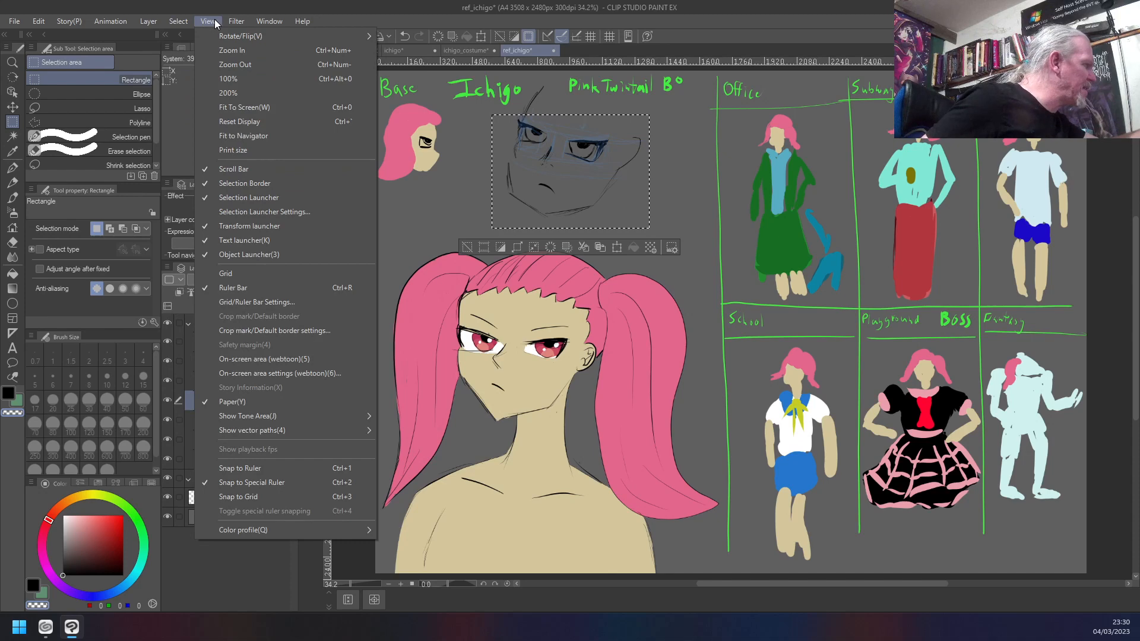
pyautogui.moveTo(241, 23)
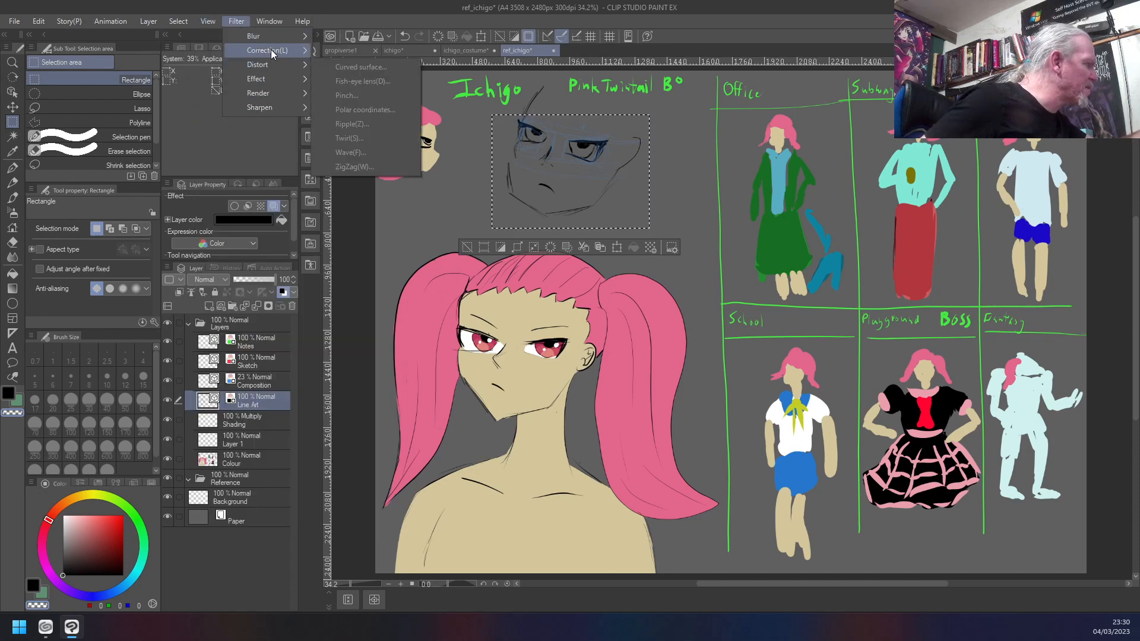
pyautogui.moveTo(257, 65)
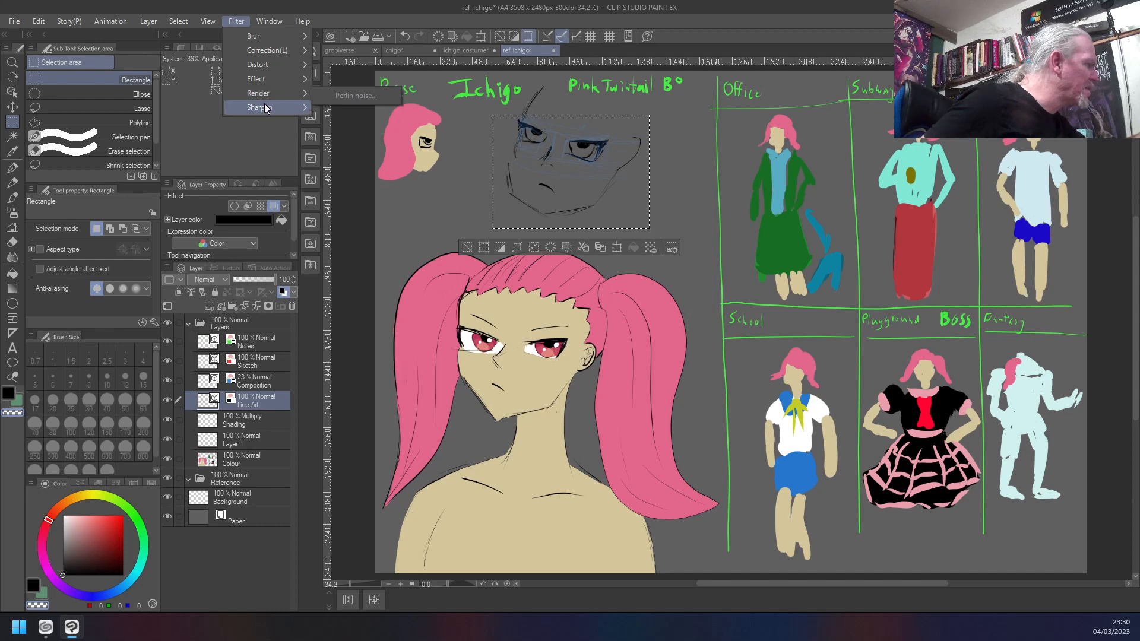
pyautogui.moveTo(23, 23)
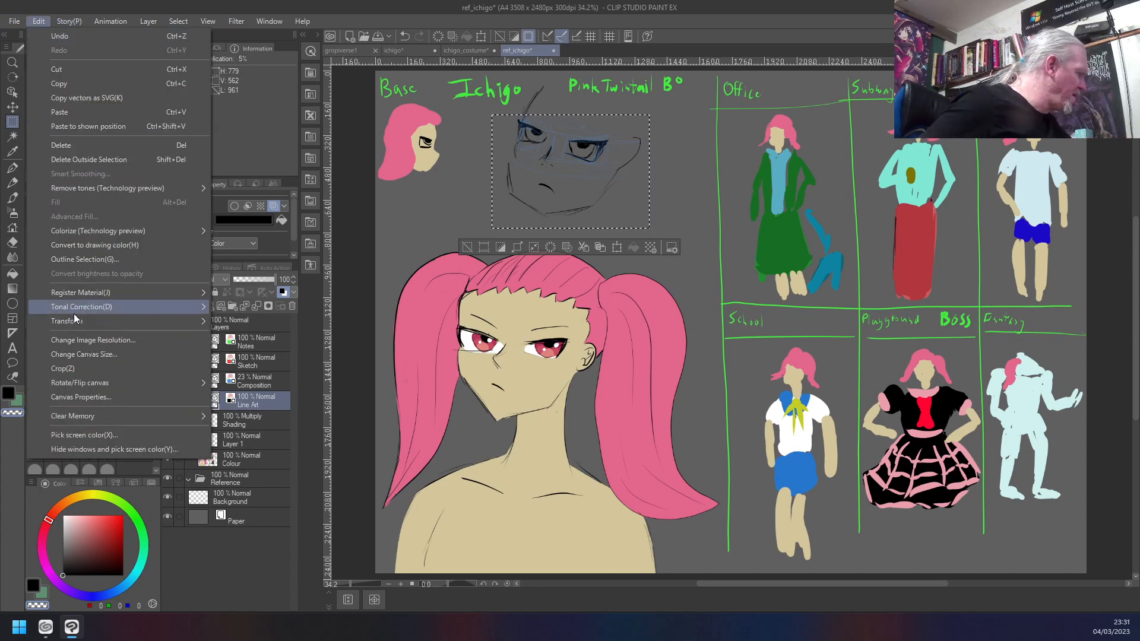
pyautogui.moveTo(70, 322)
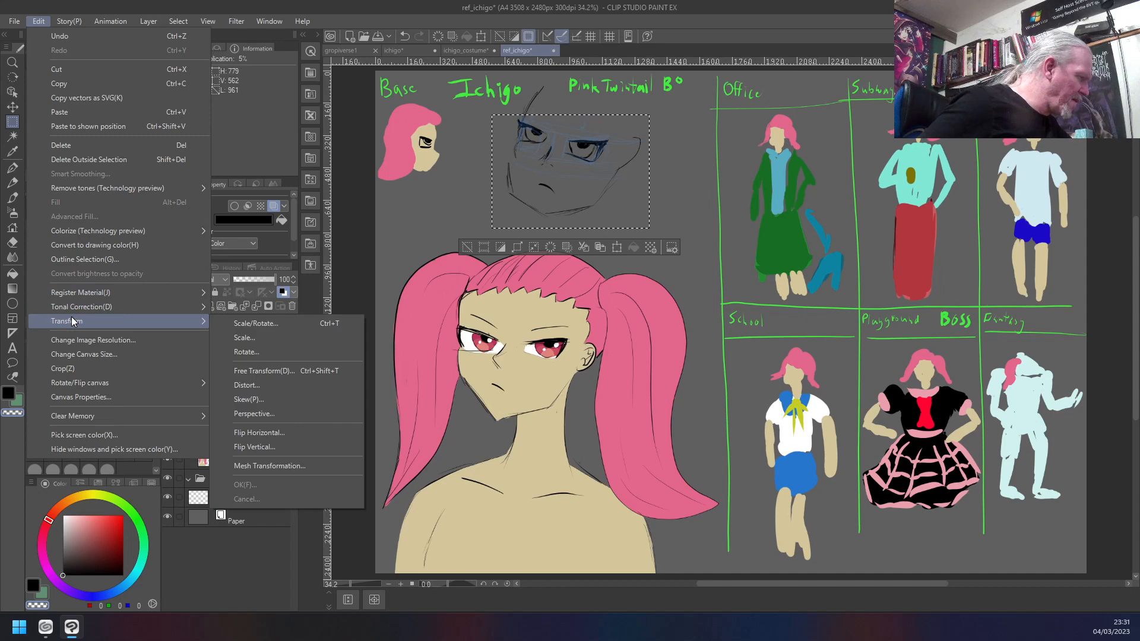
pyautogui.moveTo(73, 293)
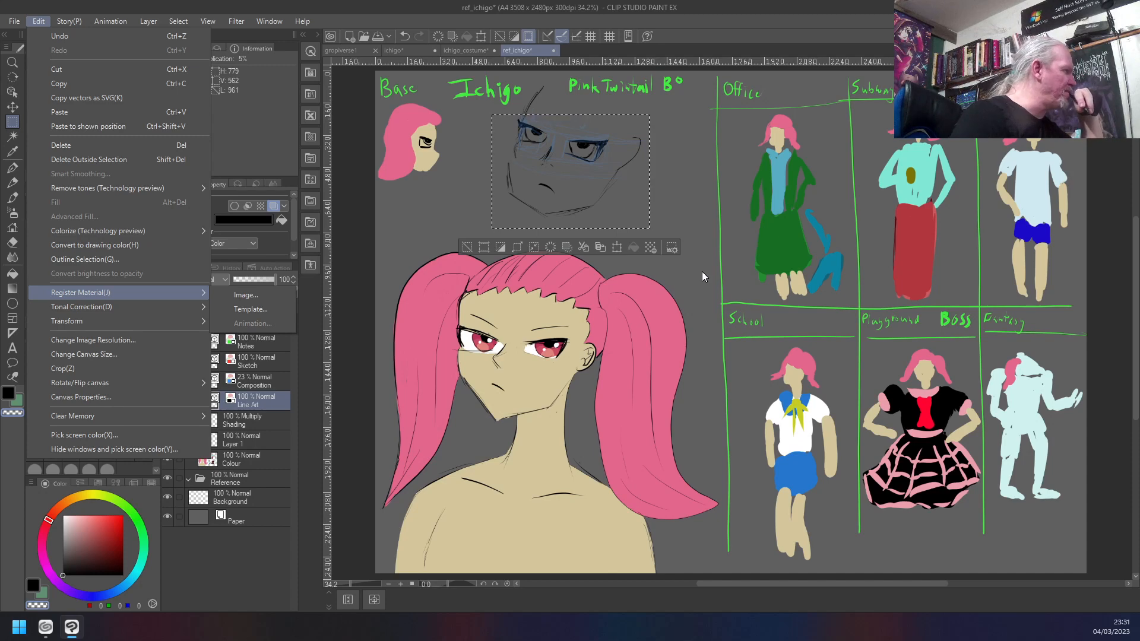
pyautogui.click(142, 21)
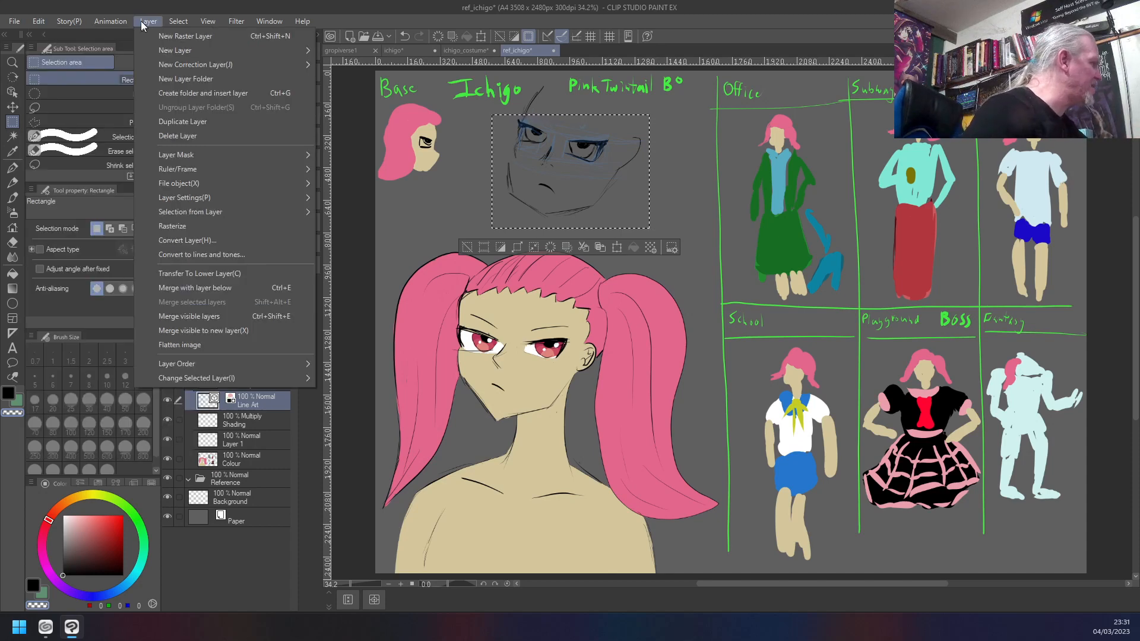
pyautogui.moveTo(176, 20)
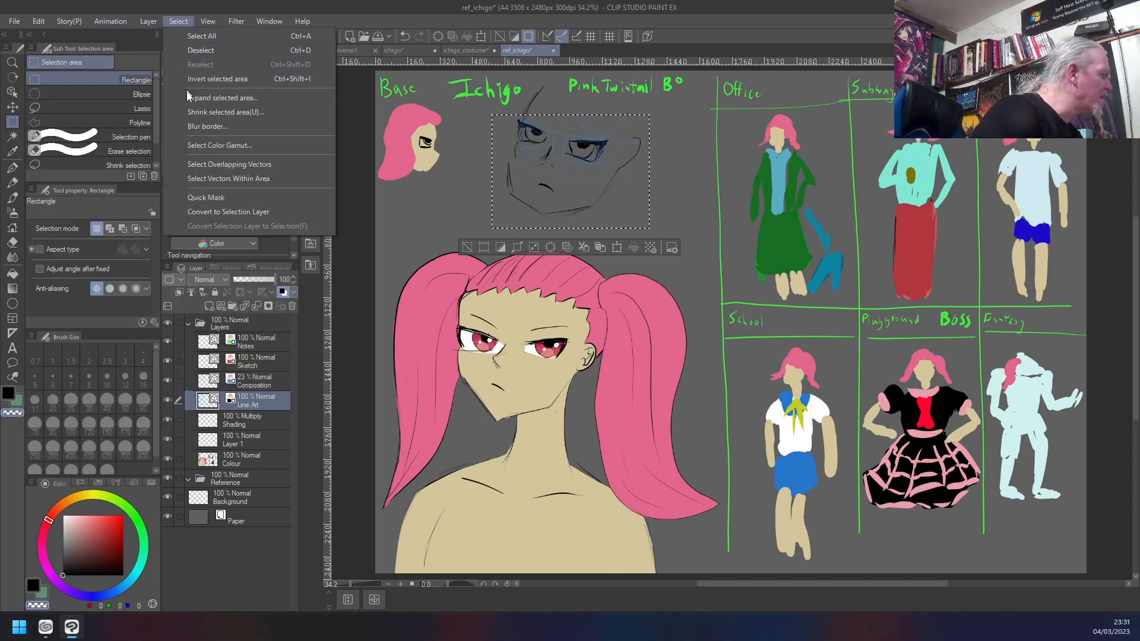
pyautogui.moveTo(38, 20)
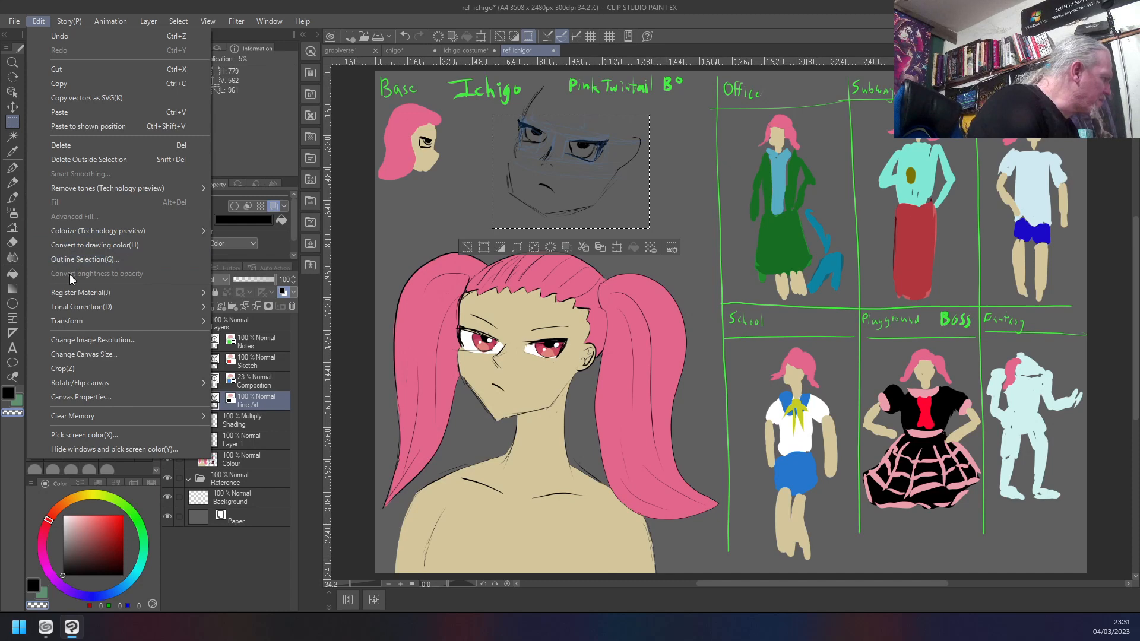
pyautogui.scroll(-2, 69, 311)
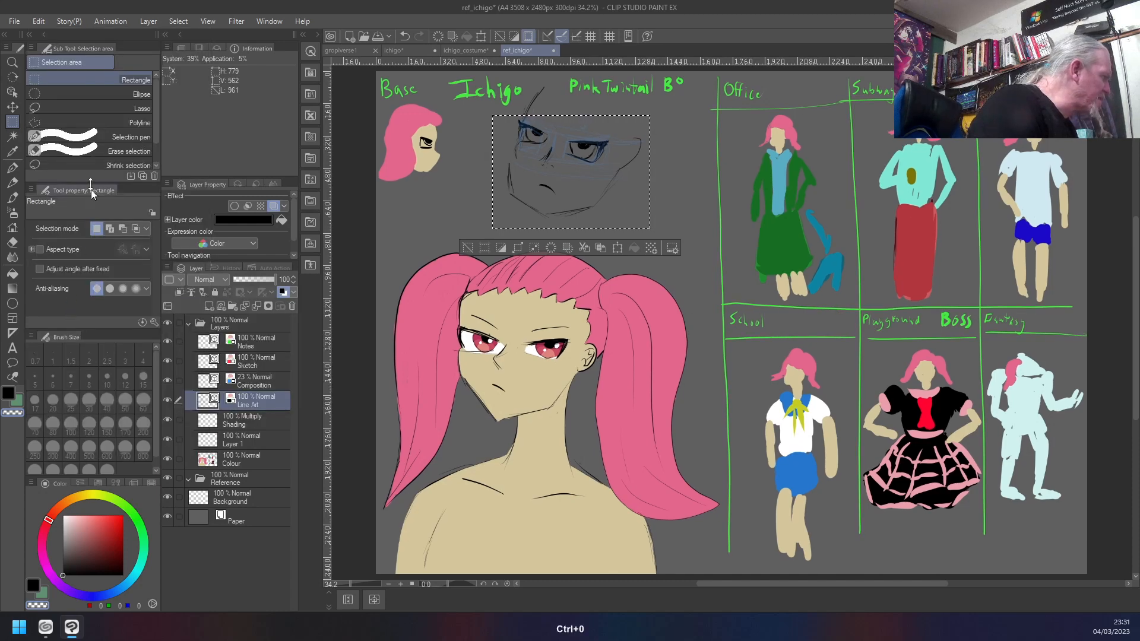
# - Mesh-transform the selected face, pulling its left cheek edge inward and its lower-left corner up, and clear the selection
pyautogui.click(39, 22)
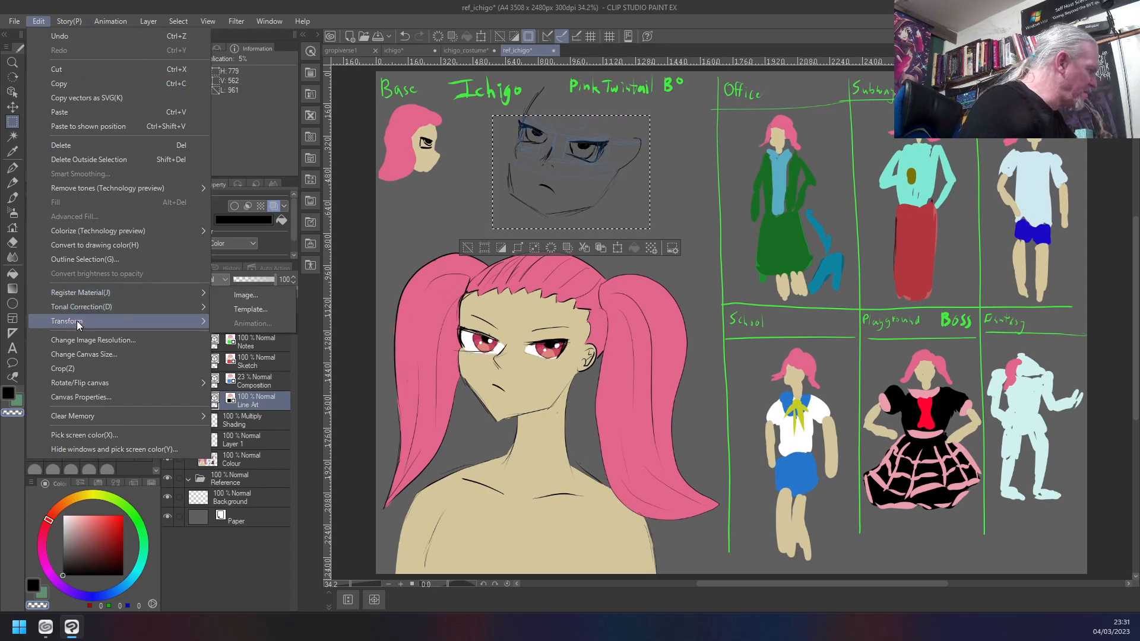
pyautogui.moveTo(80, 321)
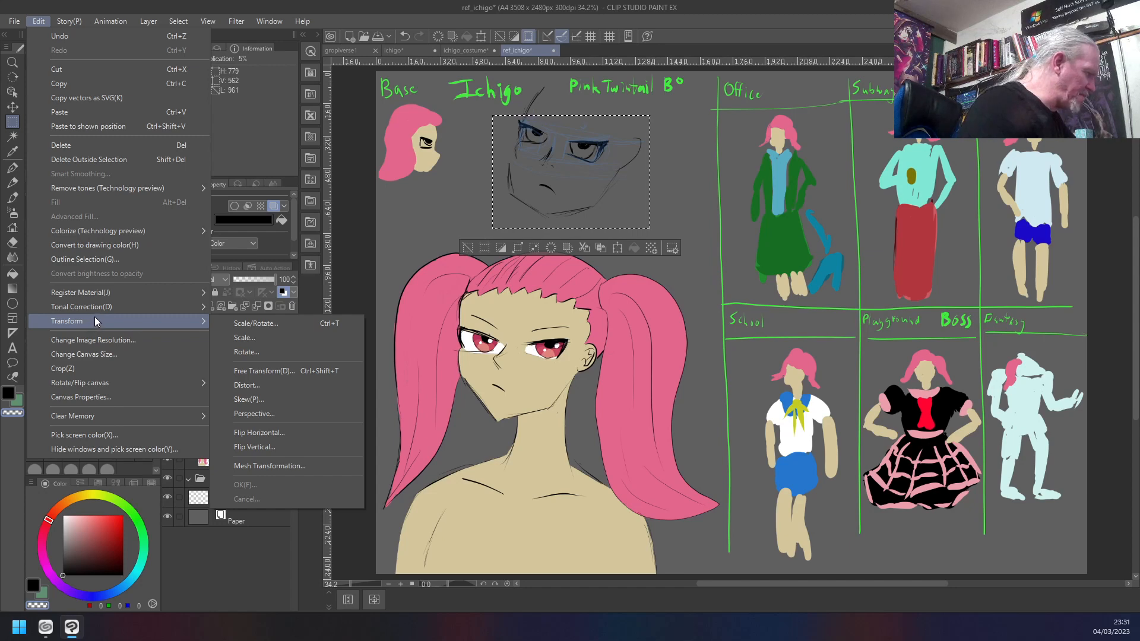
pyautogui.click(270, 466)
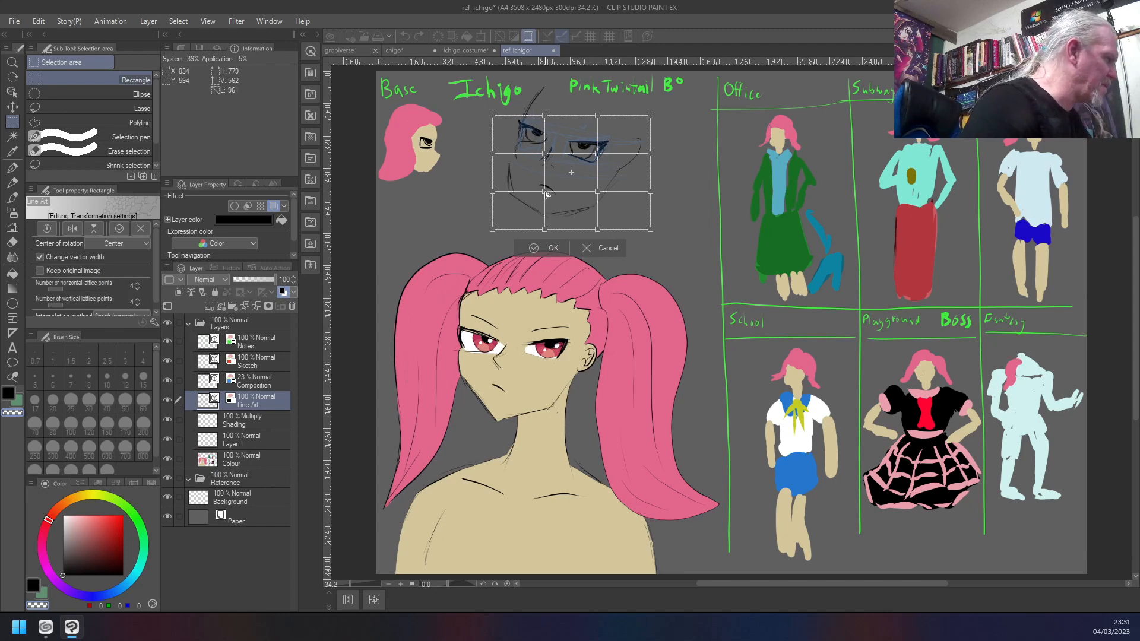
pyautogui.moveTo(492, 192); pyautogui.dragTo(498, 191)
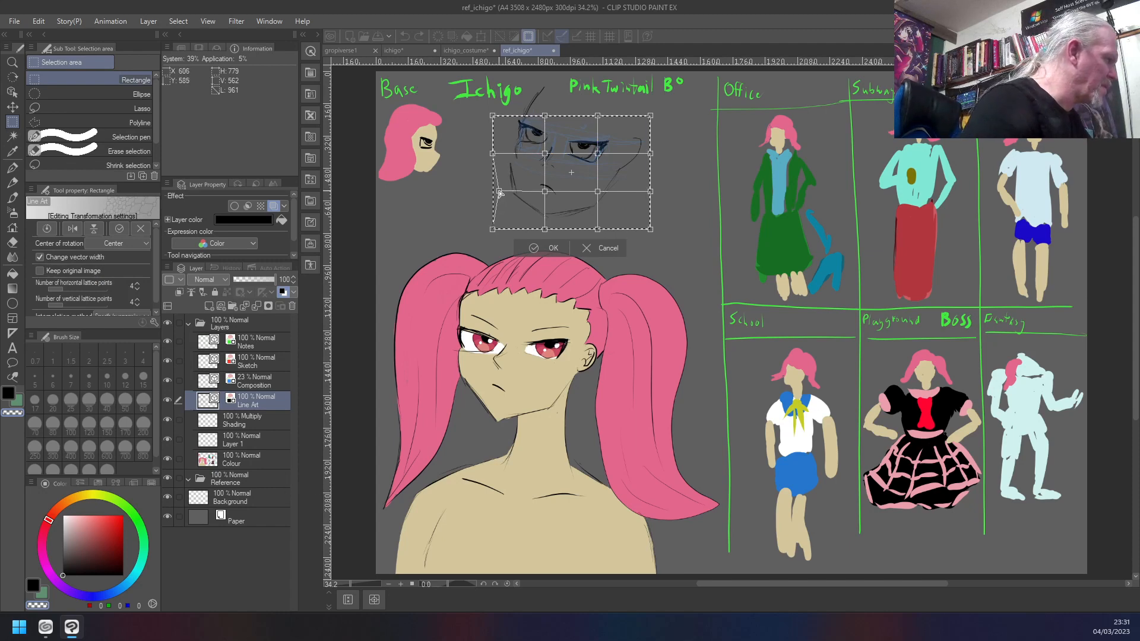
pyautogui.moveTo(492, 153); pyautogui.dragTo(496, 158)
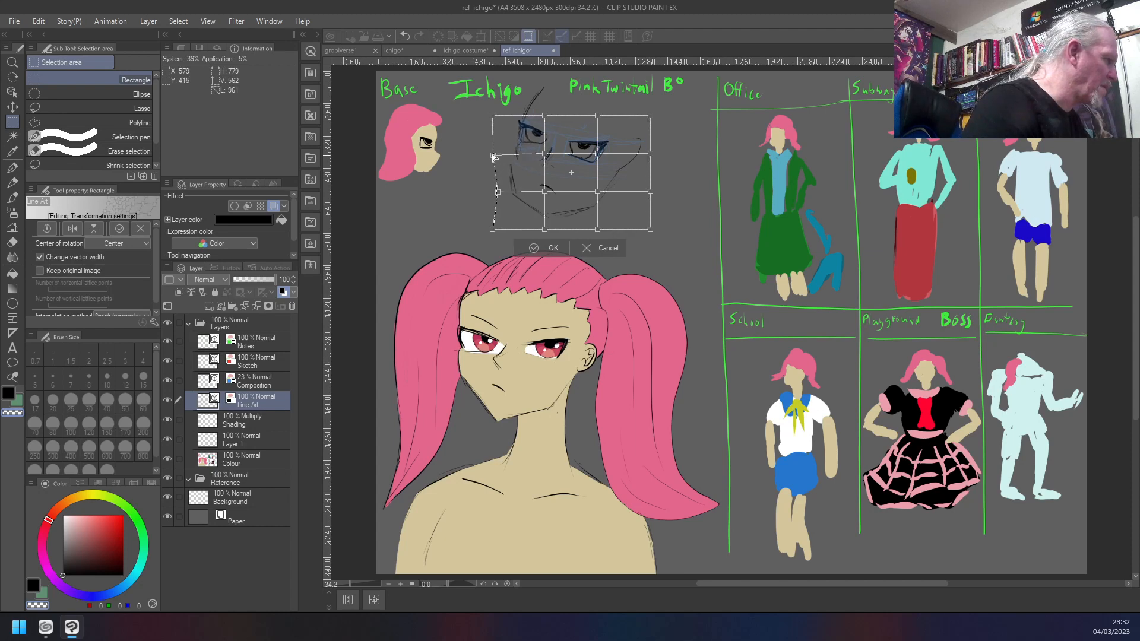
pyautogui.moveTo(492, 229); pyautogui.dragTo(497, 230)
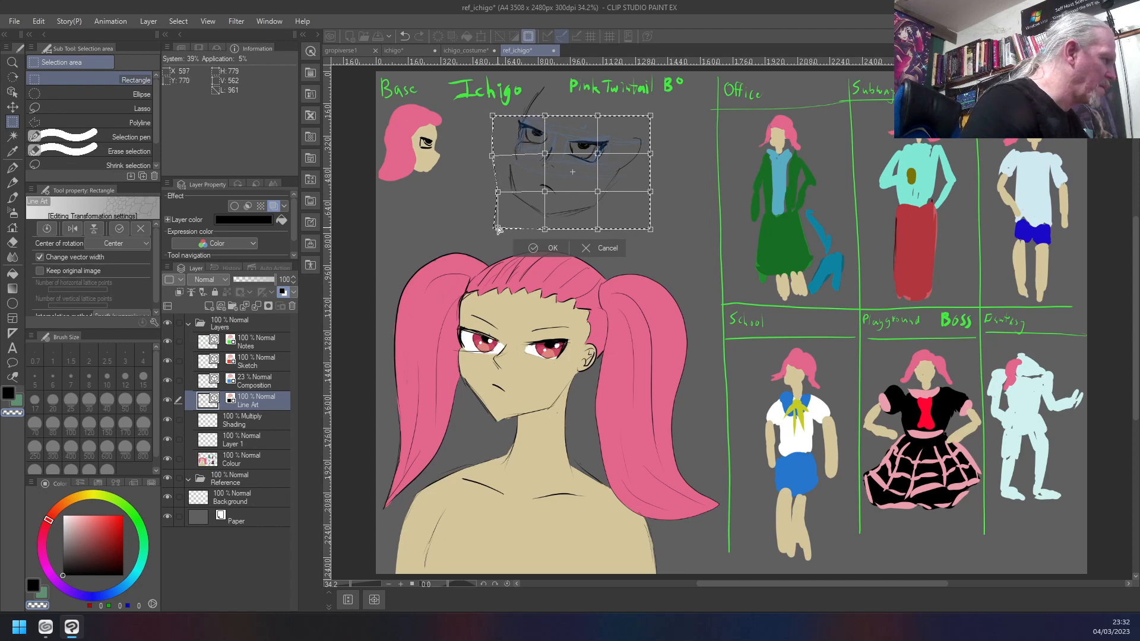
pyautogui.moveTo(505, 221); pyautogui.dragTo(502, 192)
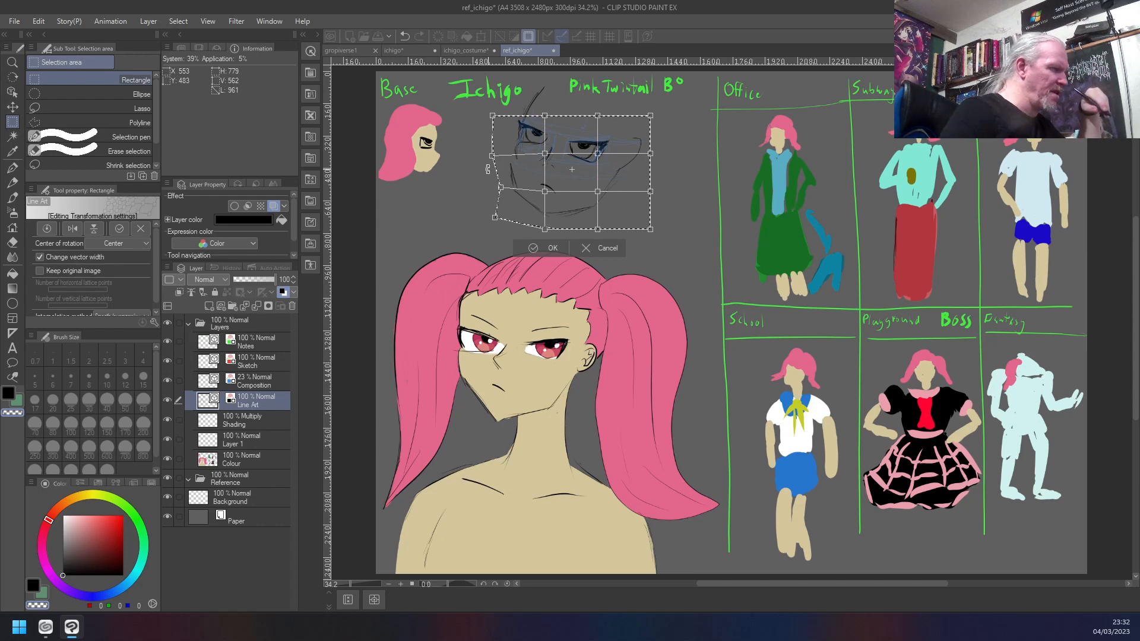
pyautogui.press('Return')
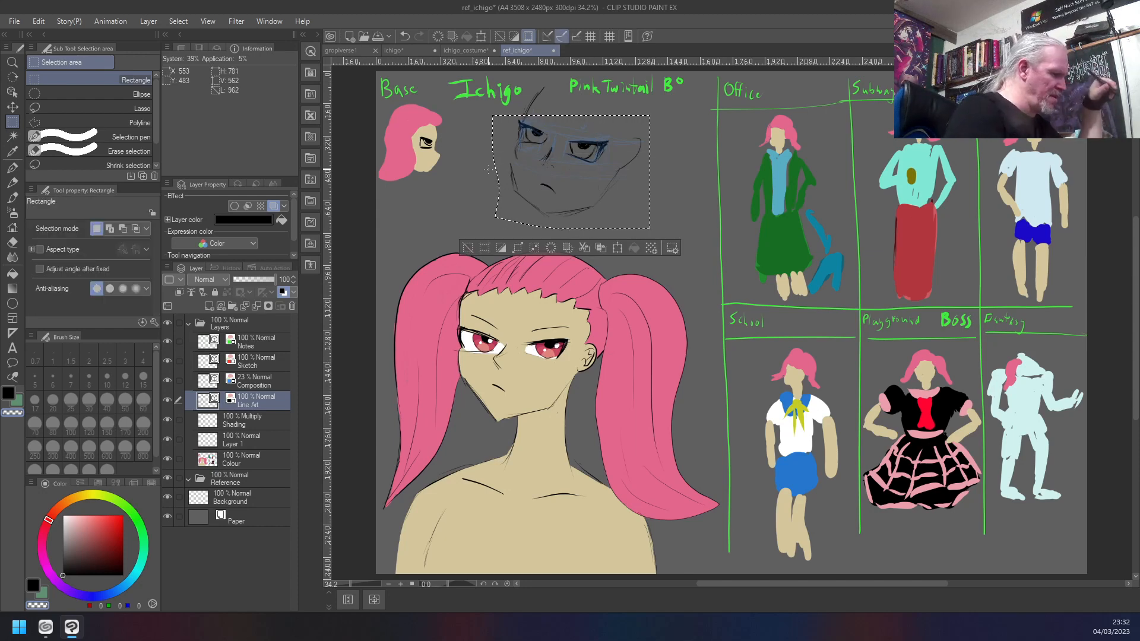
pyautogui.hotkey('ctrl', 'd')
# - Select the new head's left cheek line with a rectangle, mesh-transform it to stand more upright and meet the jaw, and deselect
pyautogui.moveTo(520, 161); pyautogui.dragTo(499, 196)
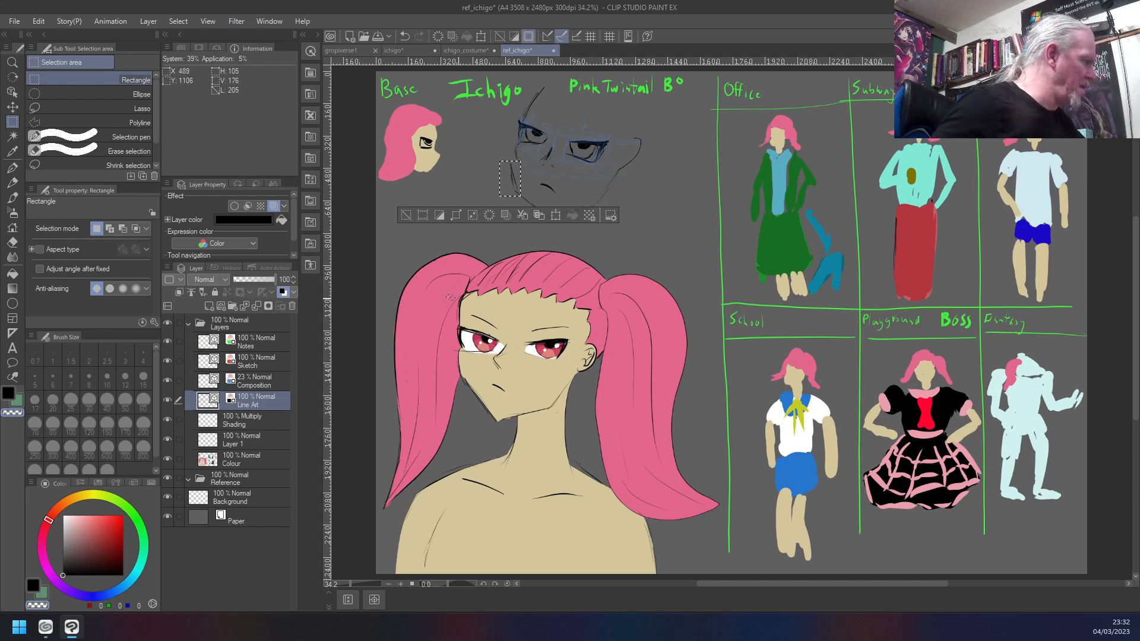
pyautogui.click(38, 22)
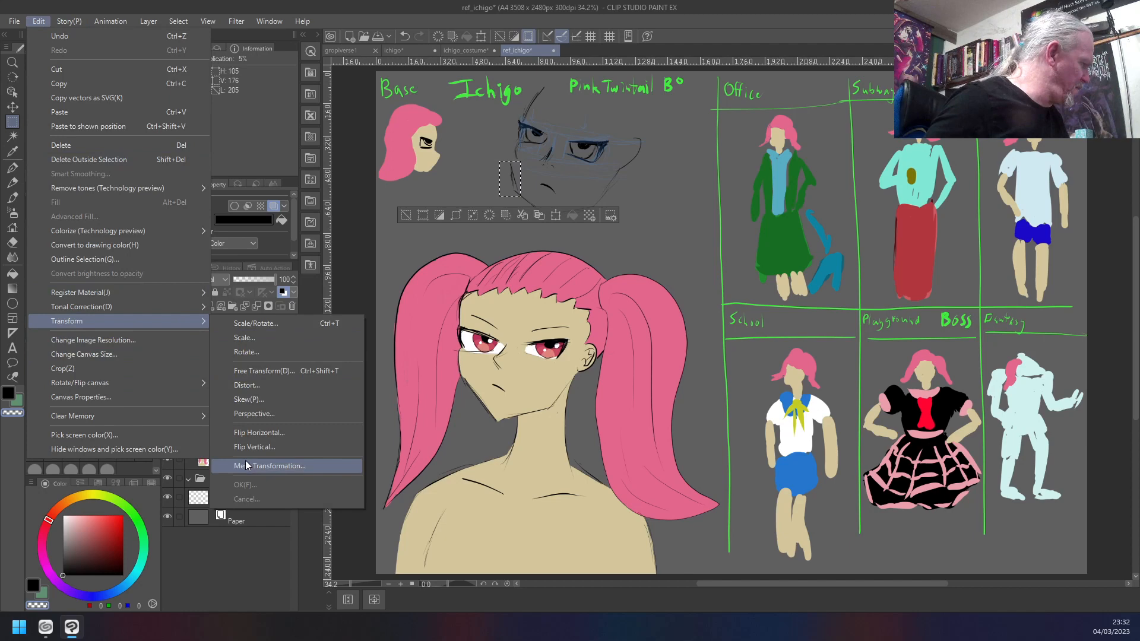
pyautogui.click(245, 463)
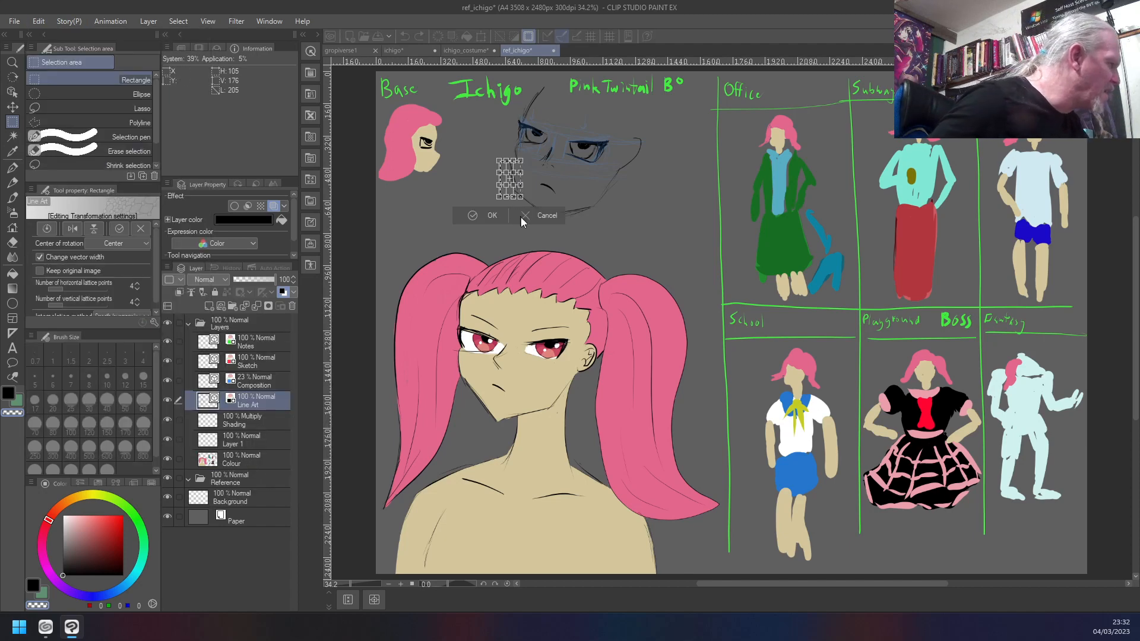
pyautogui.scroll(6, 490, 179)
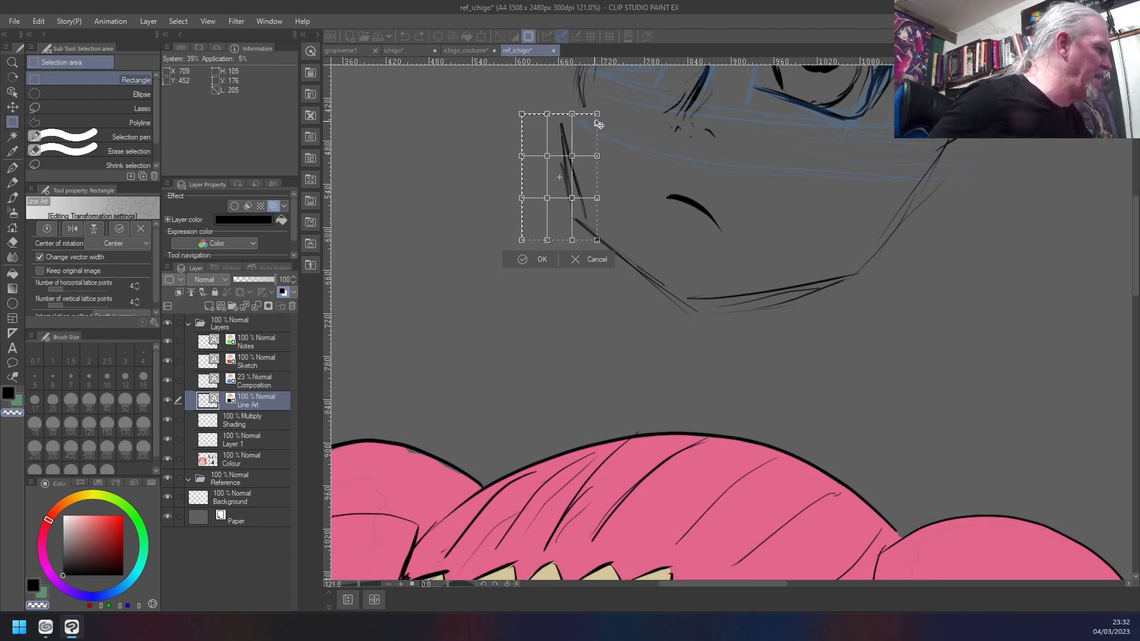
pyautogui.moveTo(597, 113); pyautogui.dragTo(618, 112)
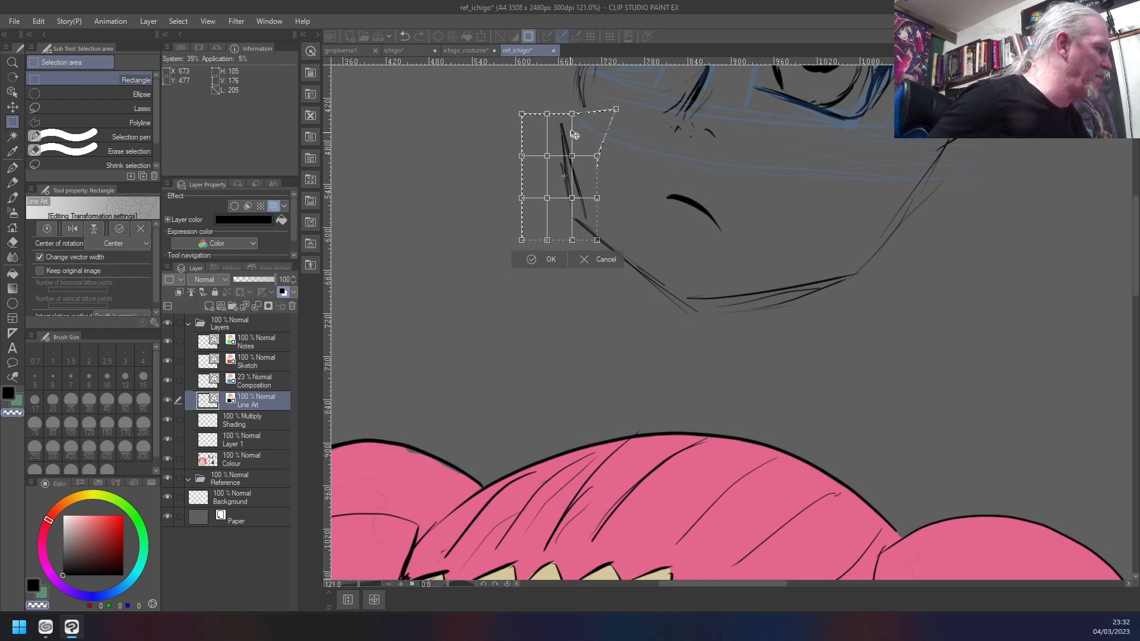
pyautogui.moveTo(575, 158); pyautogui.dragTo(584, 150)
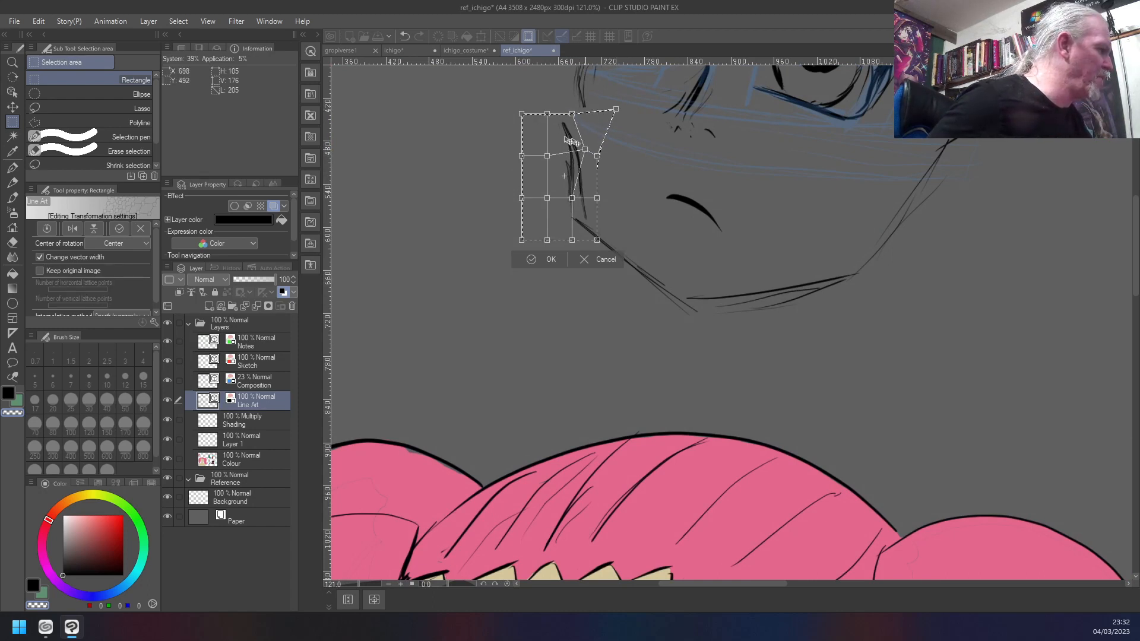
pyautogui.moveTo(564, 113); pyautogui.dragTo(584, 116)
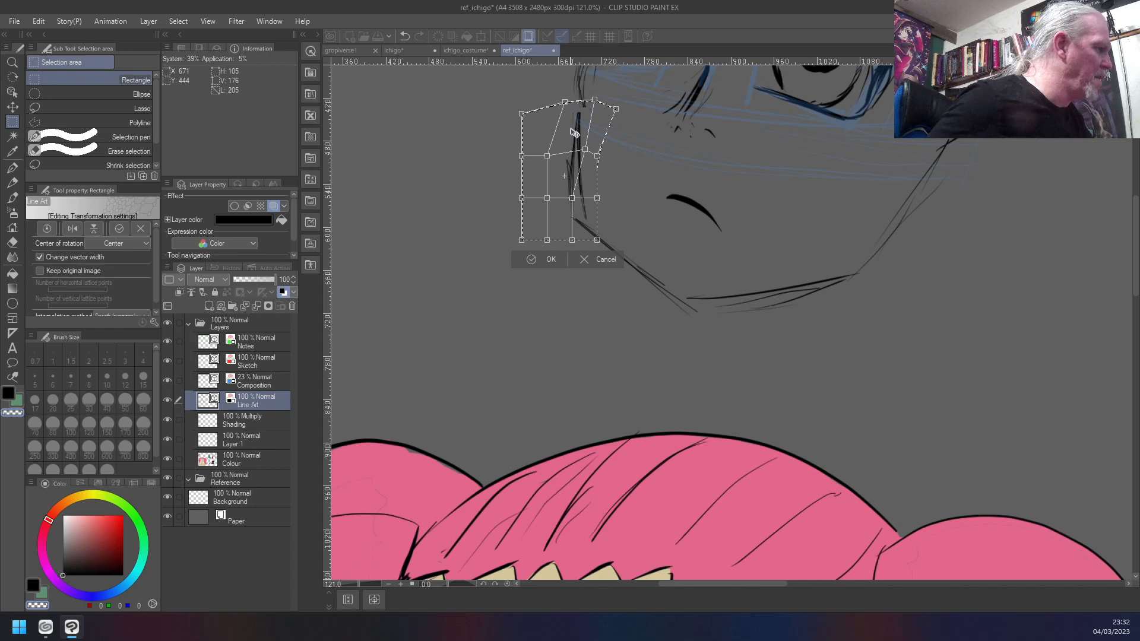
pyautogui.moveTo(585, 148); pyautogui.dragTo(556, 157)
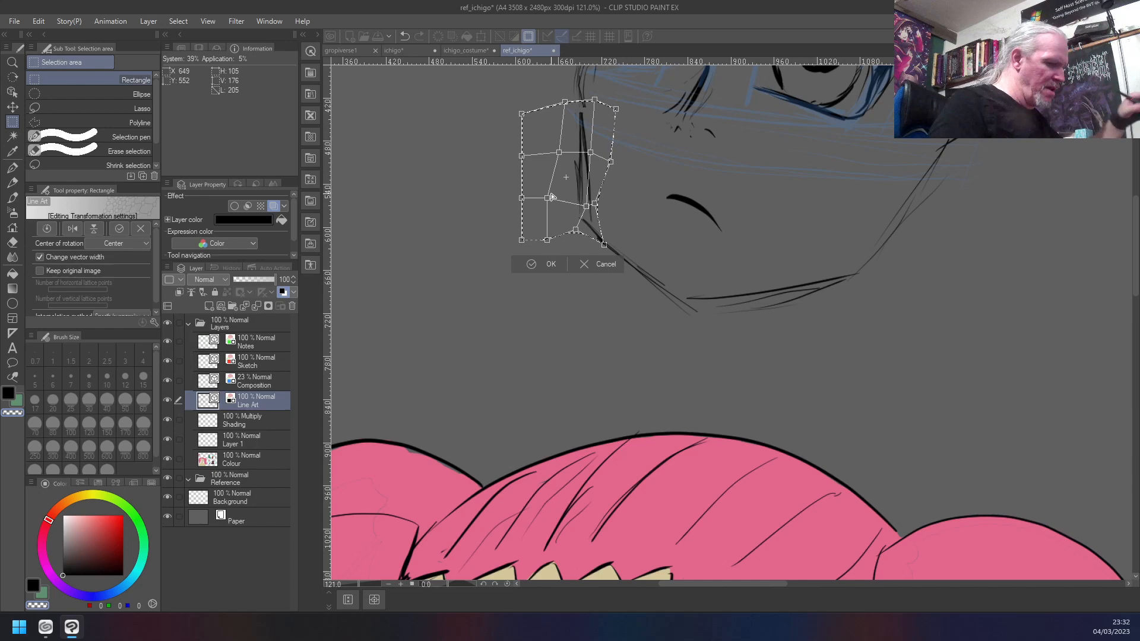
pyautogui.press('Return')
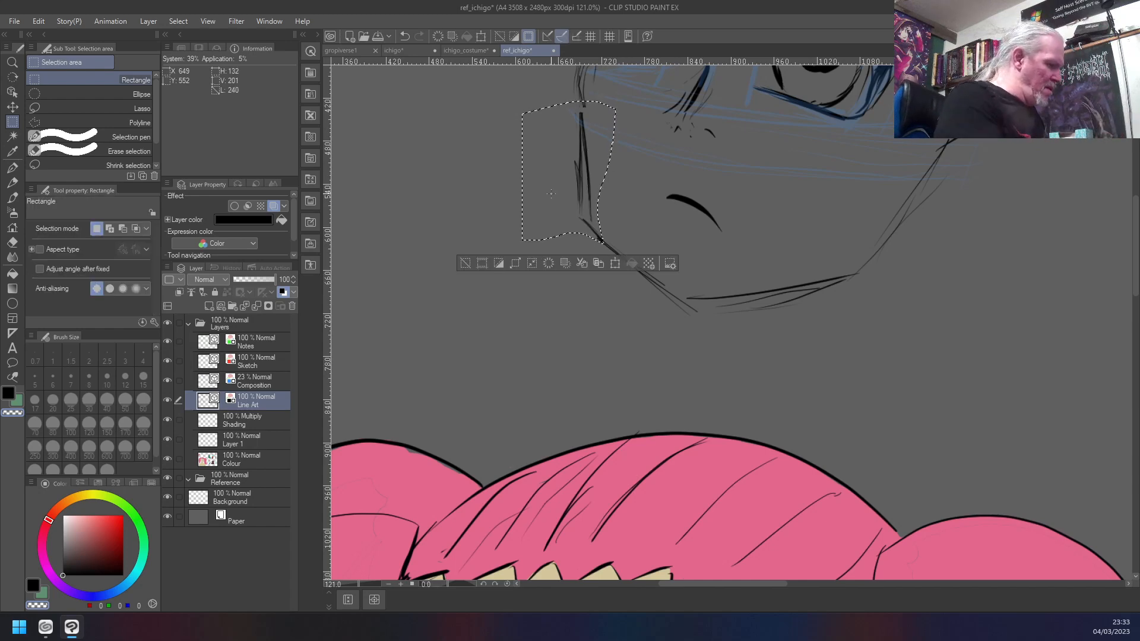
pyautogui.hotkey('ctrl', 'd')
pyautogui.scroll(-5, 551, 193)
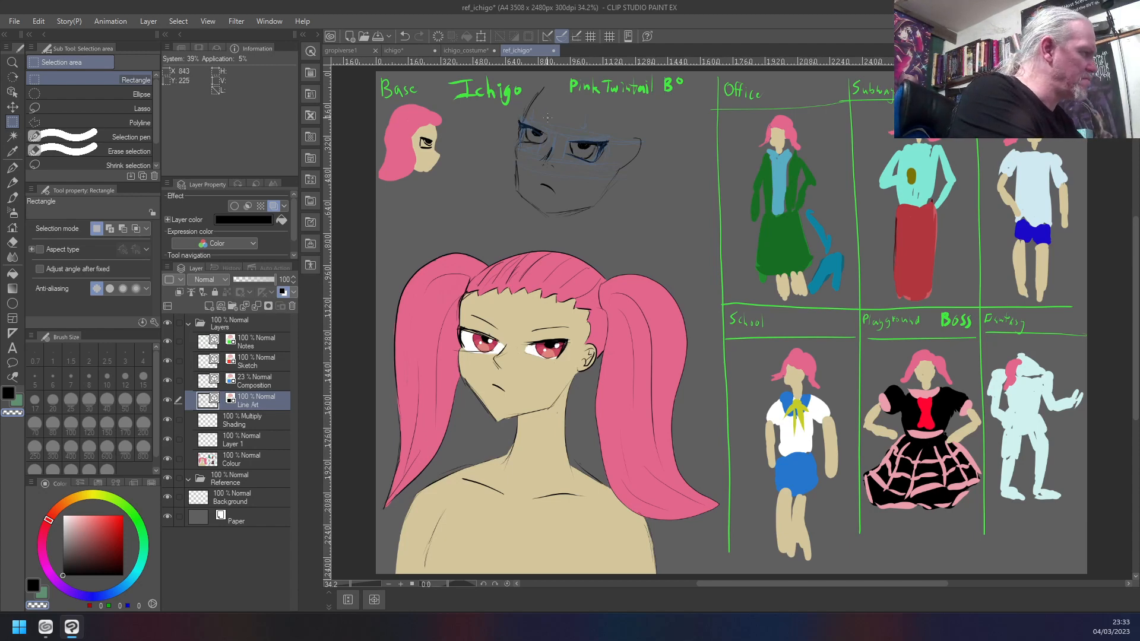
# - Clear the small selection above the new head's left eye and ink a thin eyebrow there with the Custom Test brush in black
pyautogui.moveTo(533, 109); pyautogui.dragTo(550, 119)
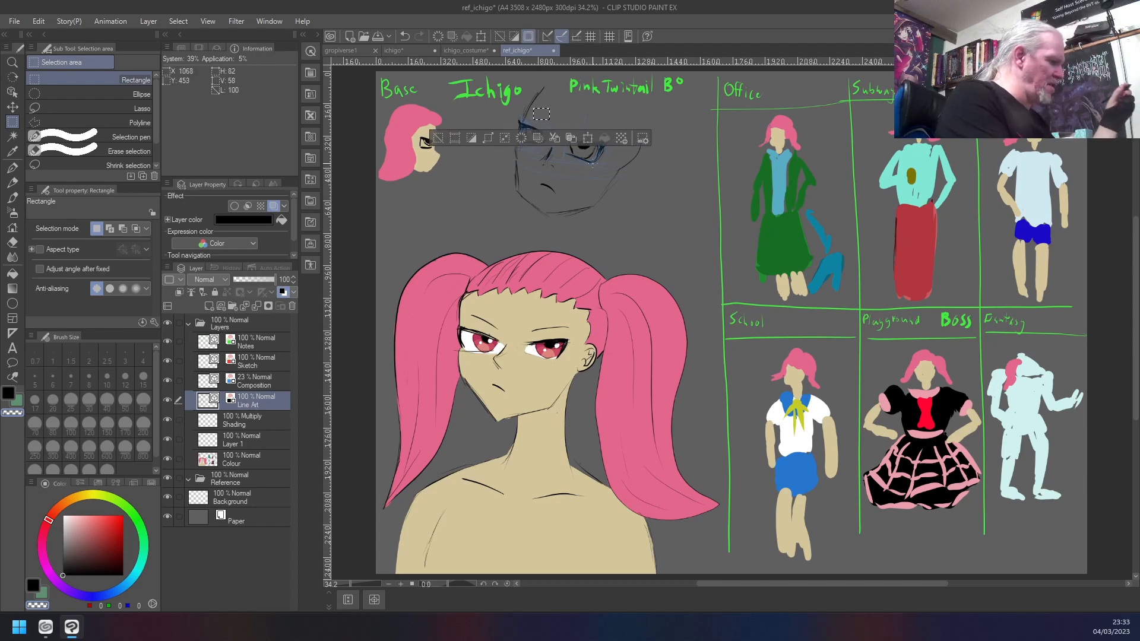
pyautogui.hotkey('ctrl', 'd')
pyautogui.press('b')
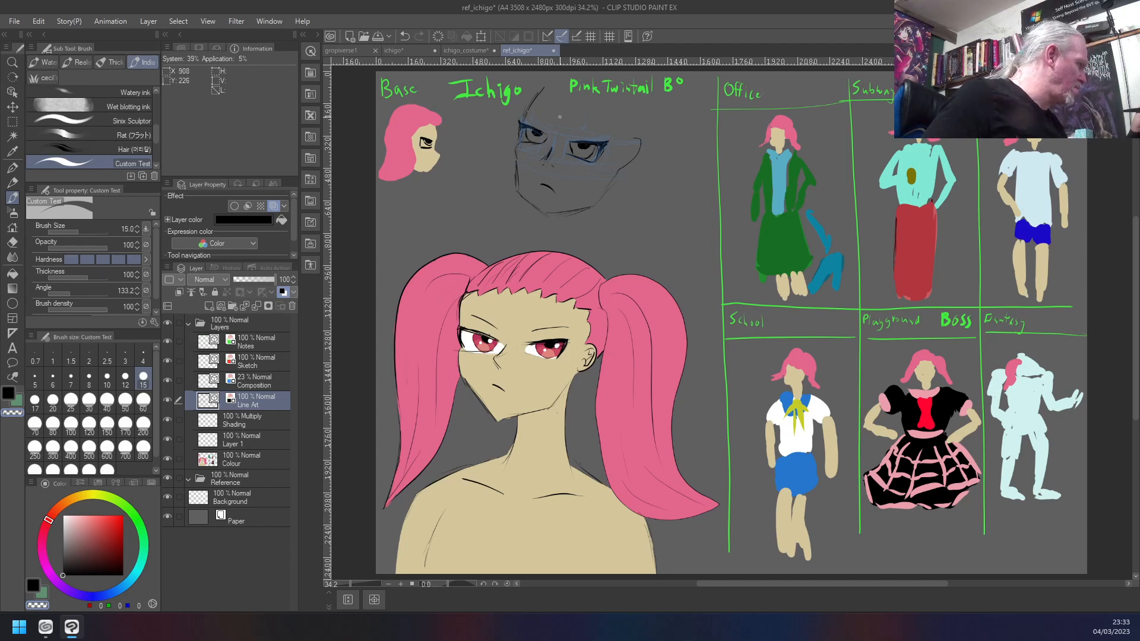
pyautogui.press('c')
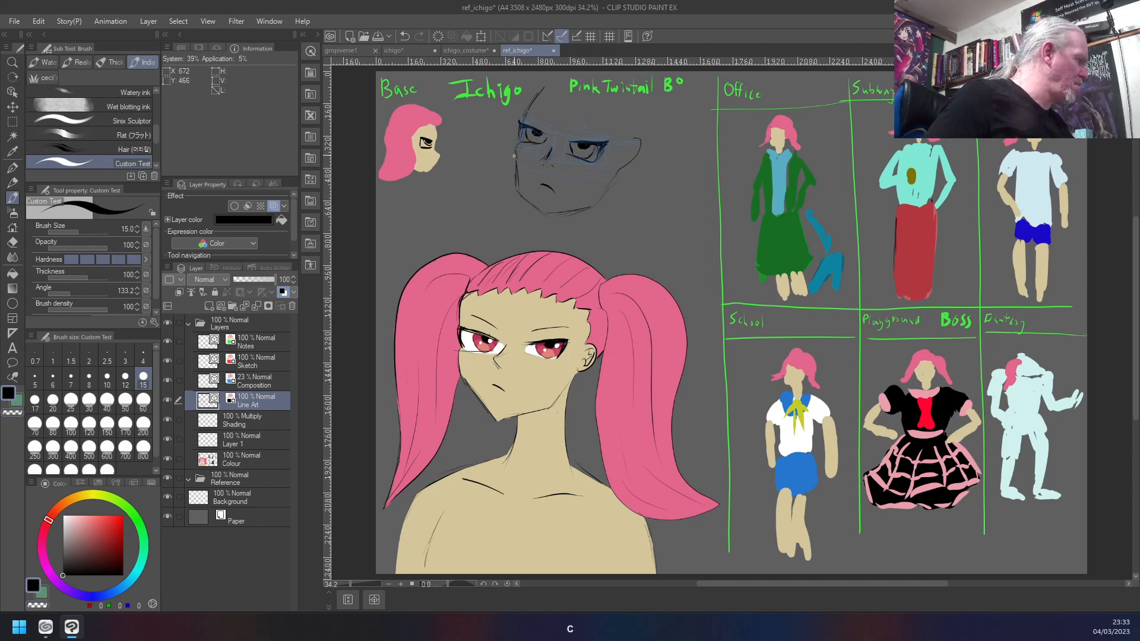
pyautogui.moveTo(549, 121); pyautogui.dragTo(523, 109)
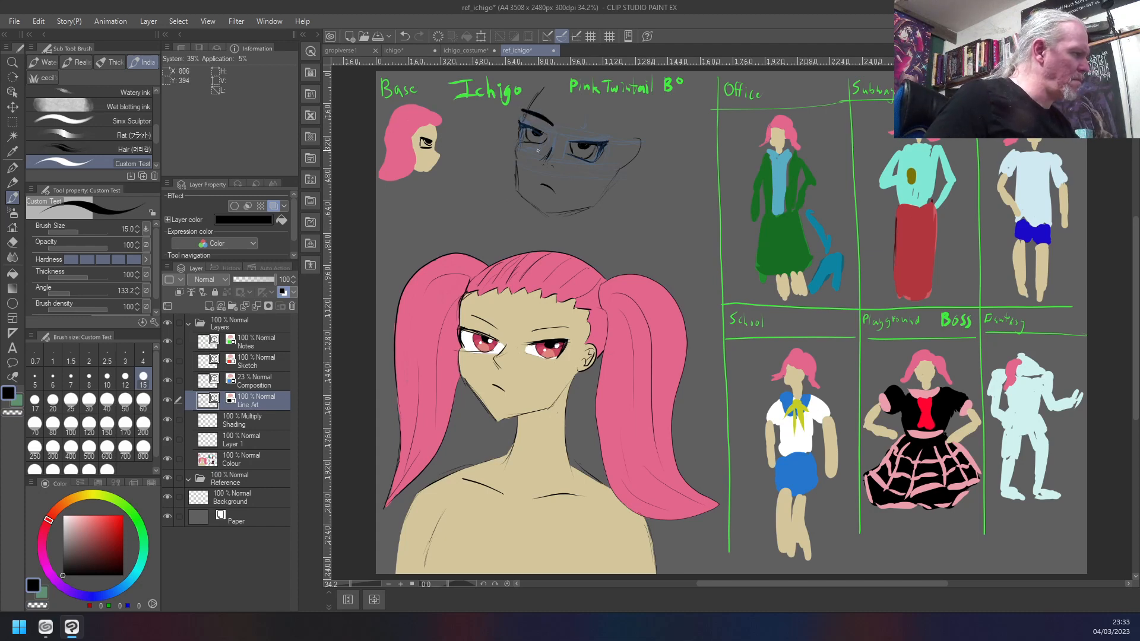
pyautogui.hotkey('ctrl', 'z')
pyautogui.hotkey('ctrl', 'z')
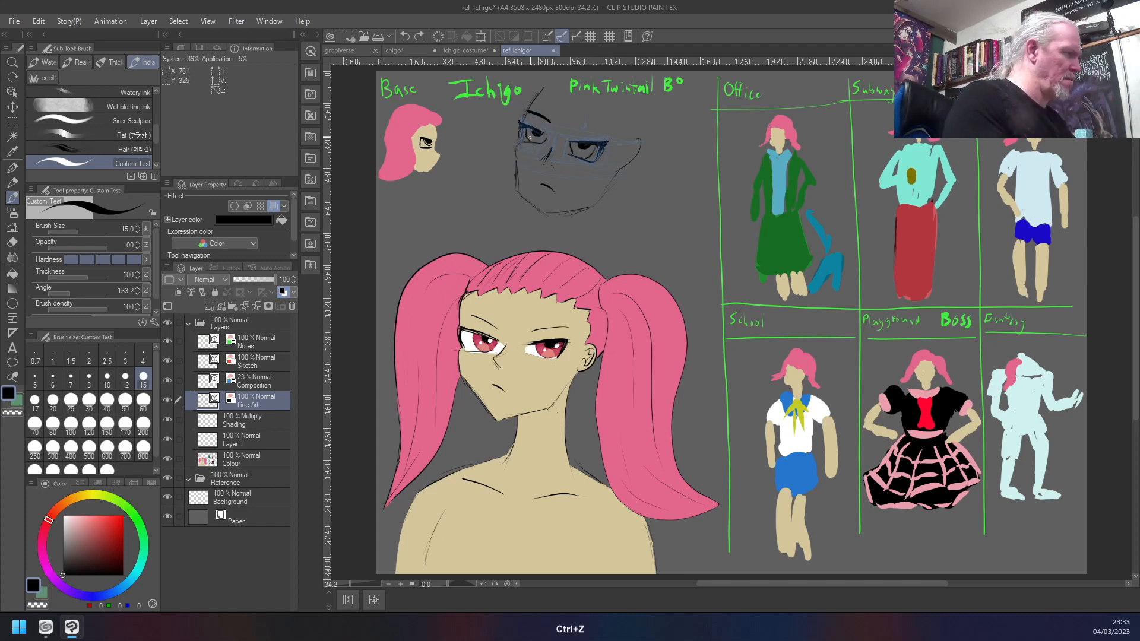
pyautogui.moveTo(548, 118); pyautogui.dragTo(536, 114)
pyautogui.hotkey('ctrl', 'z')
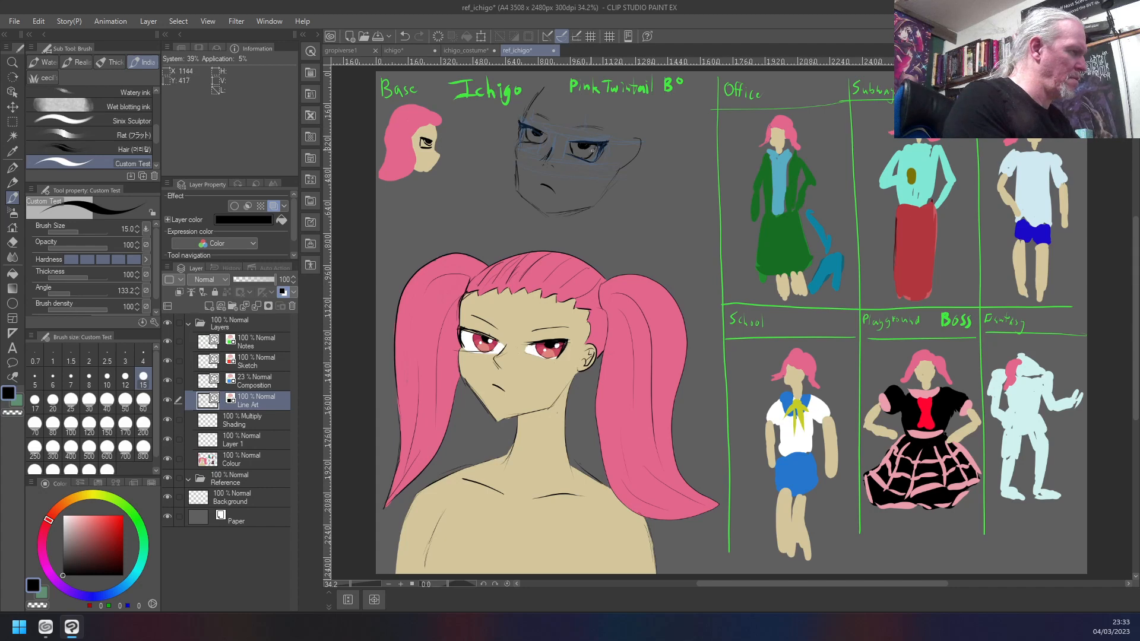
pyautogui.hotkey('ctrl', 'z')
# - Ink a short arched eyebrow above the new head's right eye, undoing the first attempts
pyautogui.moveTo(608, 136); pyautogui.dragTo(527, 109)
pyautogui.hotkey('ctrl', 'z')
pyautogui.hotkey('ctrl', 'z')
pyautogui.moveTo(606, 135); pyautogui.dragTo(574, 133)
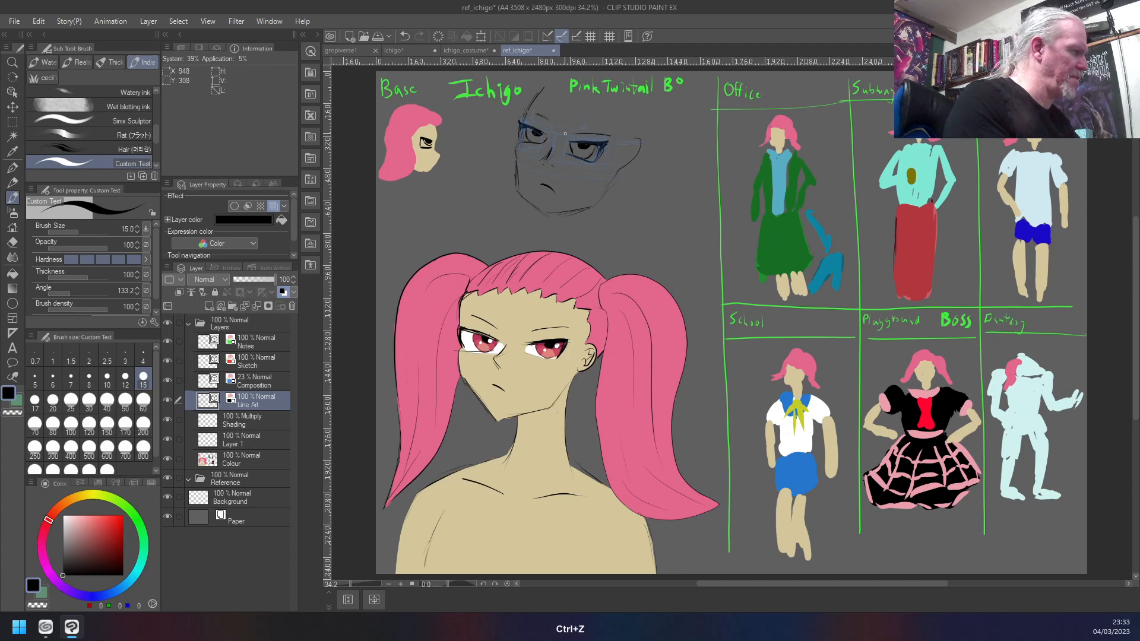
pyautogui.hotkey('ctrl', 'z')
pyautogui.moveTo(604, 135)
pyautogui.mouseDown()
pyautogui.moveTo(563, 138)
pyautogui.moveTo(593, 134)
pyautogui.mouseUp()
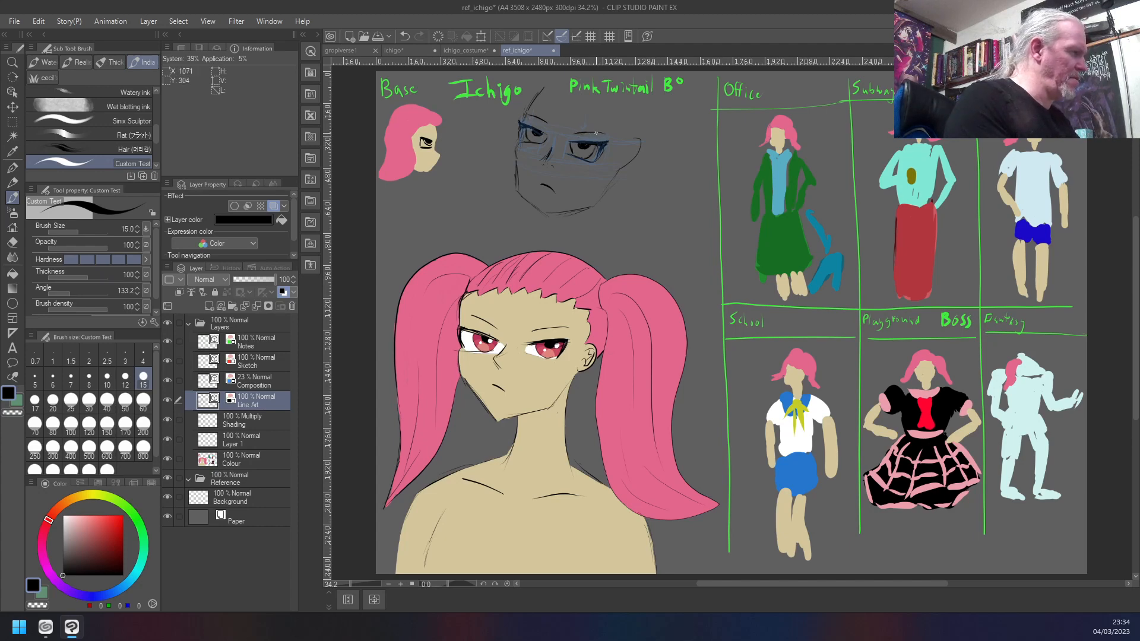
pyautogui.moveTo(605, 134)
pyautogui.mouseDown()
pyautogui.moveTo(572, 135)
pyautogui.moveTo(599, 130)
pyautogui.mouseUp()
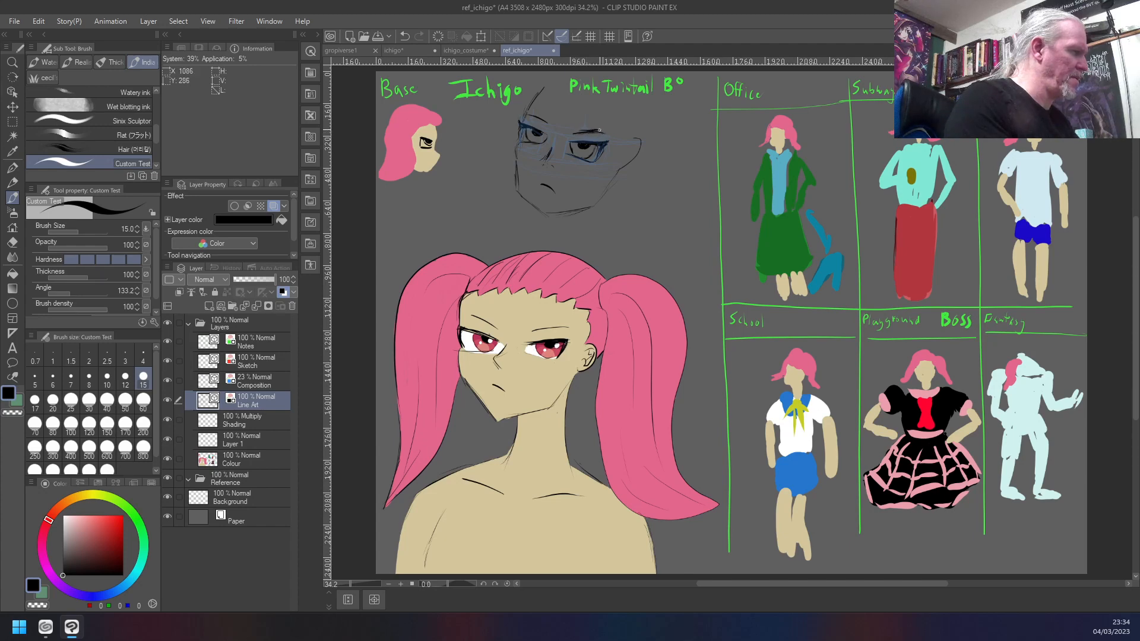
# - Try thicker strokes on the new head's left eyebrow and undo the latest eyebrow strokes
pyautogui.moveTo(601, 130)
pyautogui.mouseDown()
pyautogui.moveTo(571, 134)
pyautogui.moveTo(583, 132)
pyautogui.moveTo(546, 121)
pyautogui.mouseUp()
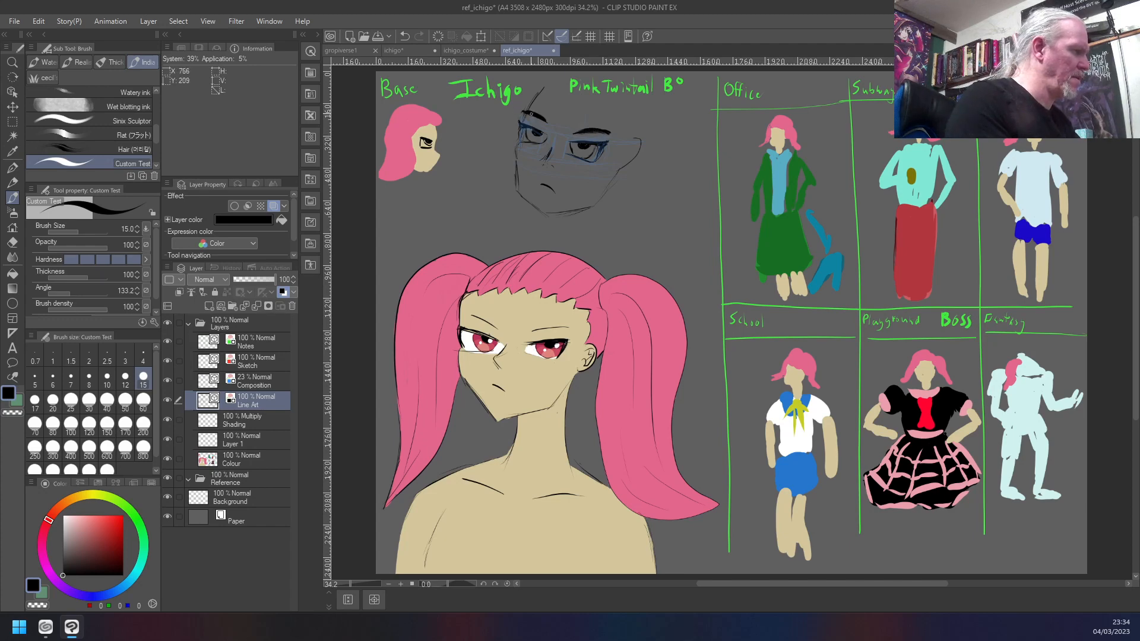
pyautogui.hotkey('ctrl', 'z')
pyautogui.hotkey('ctrl', 'z')
pyautogui.hotkey('ctrl', 'z')
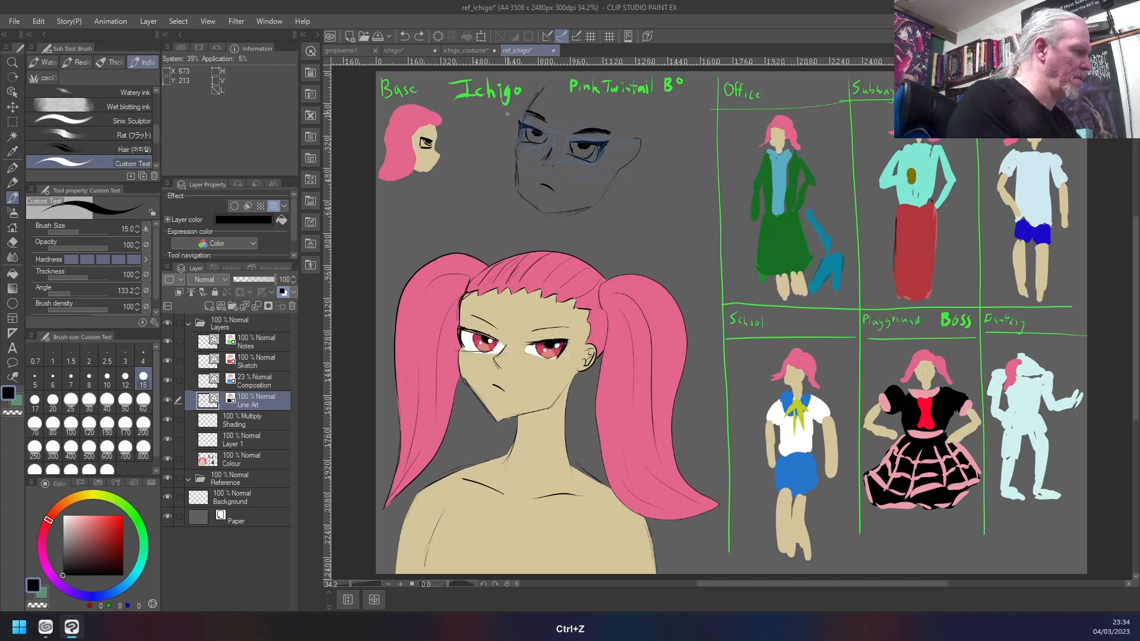
pyautogui.hotkey('ctrl', 'z')
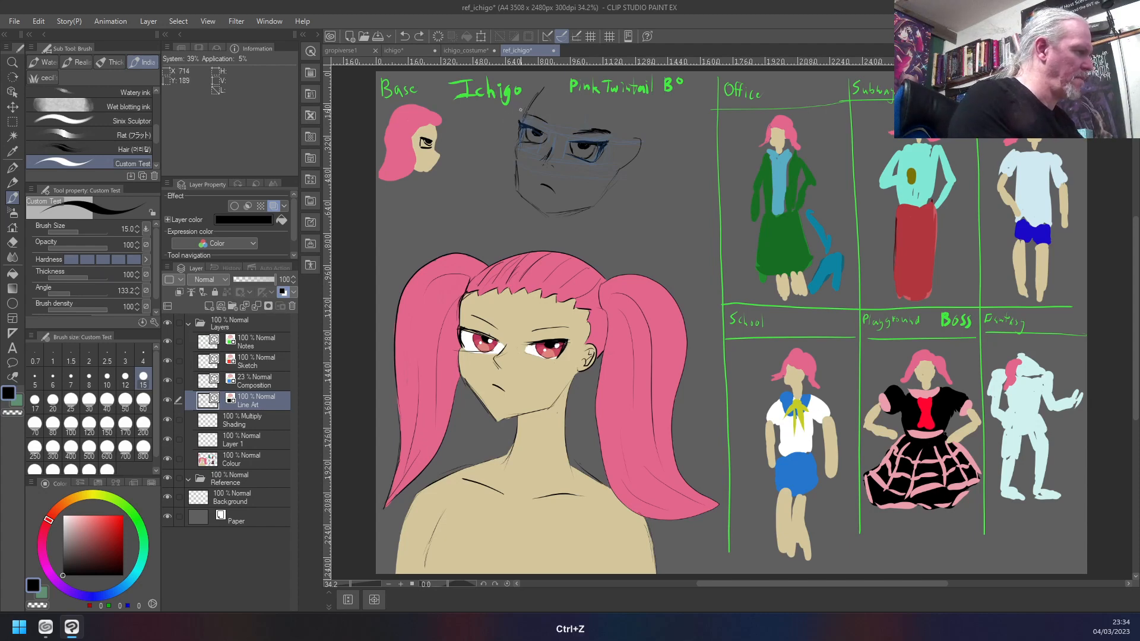
pyautogui.hotkey('ctrl', 'z')
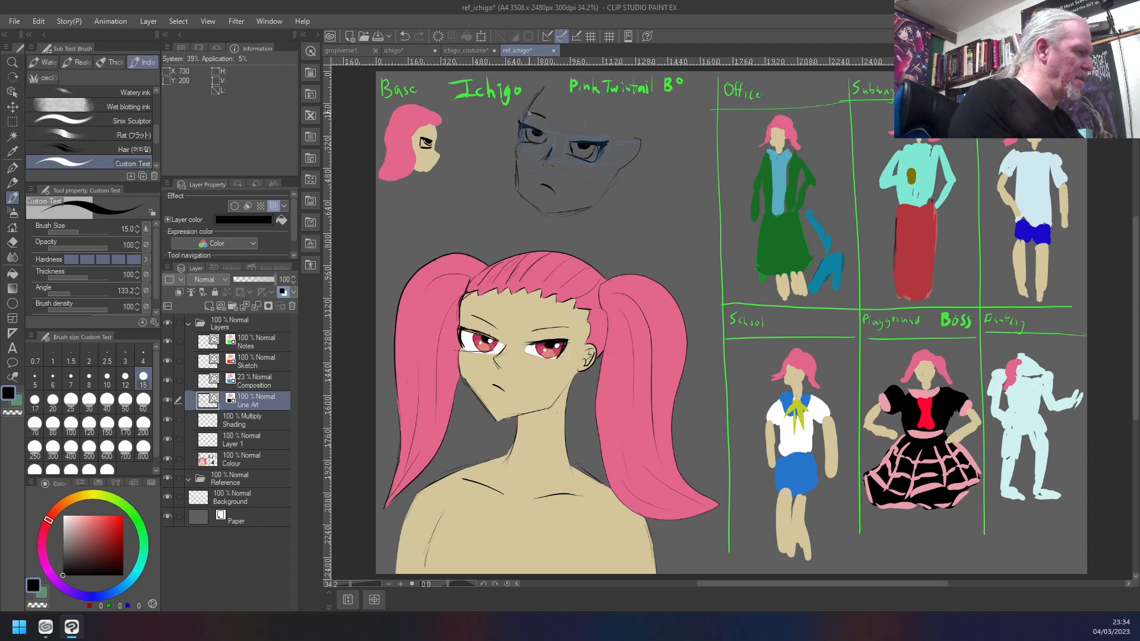
# - Thicken the new head's left eyebrow and go over its right eyebrow with a heavier stroke, redoing that stroke once
pyautogui.moveTo(525, 111); pyautogui.dragTo(533, 112)
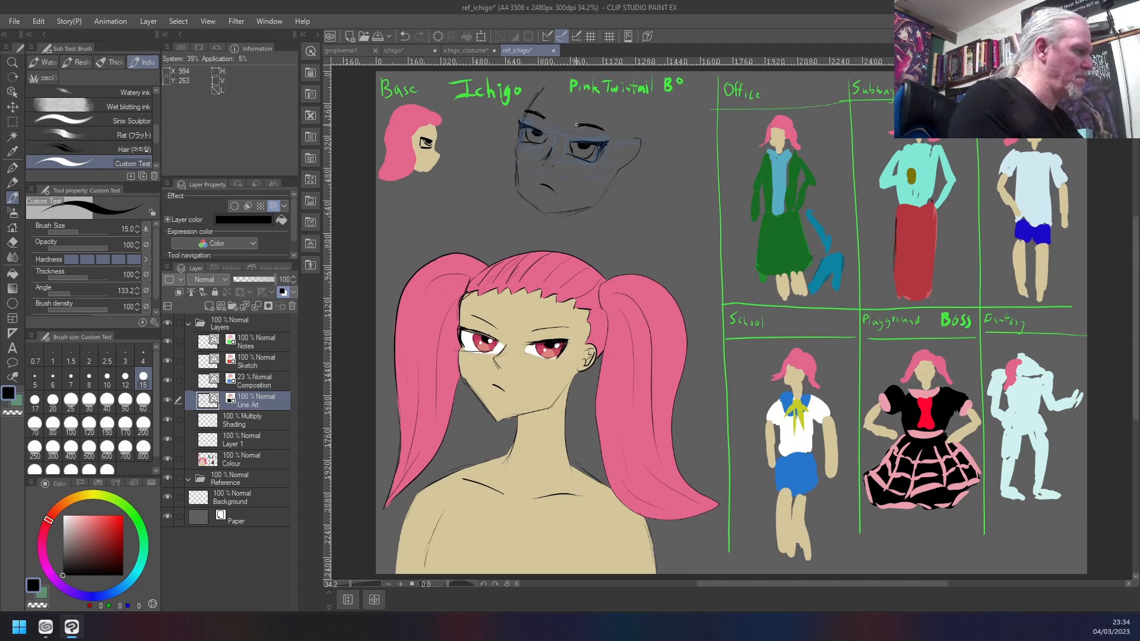
pyautogui.moveTo(580, 124); pyautogui.dragTo(599, 128)
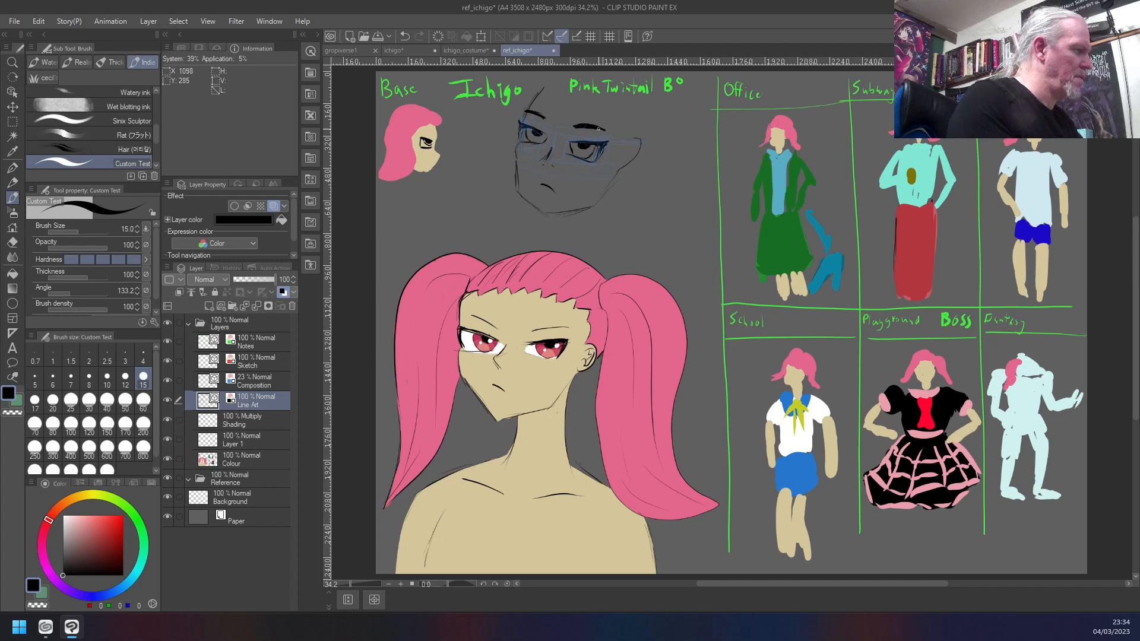
pyautogui.hotkey('ctrl', 'z')
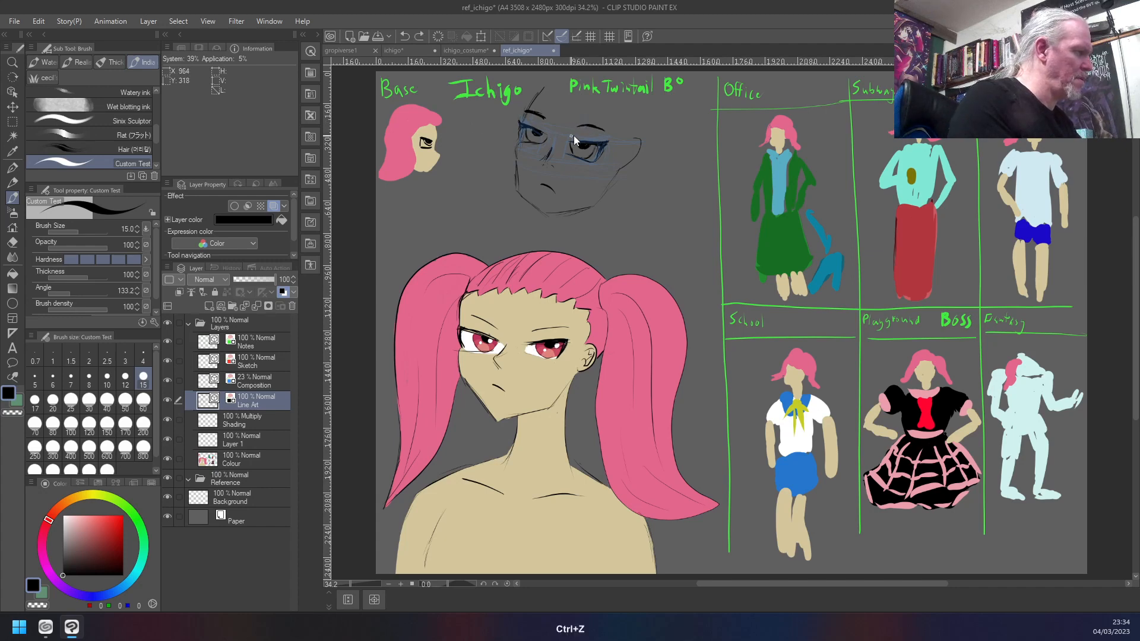
pyautogui.moveTo(574, 128)
pyautogui.mouseDown()
pyautogui.moveTo(607, 131)
pyautogui.moveTo(598, 128)
pyautogui.mouseUp()
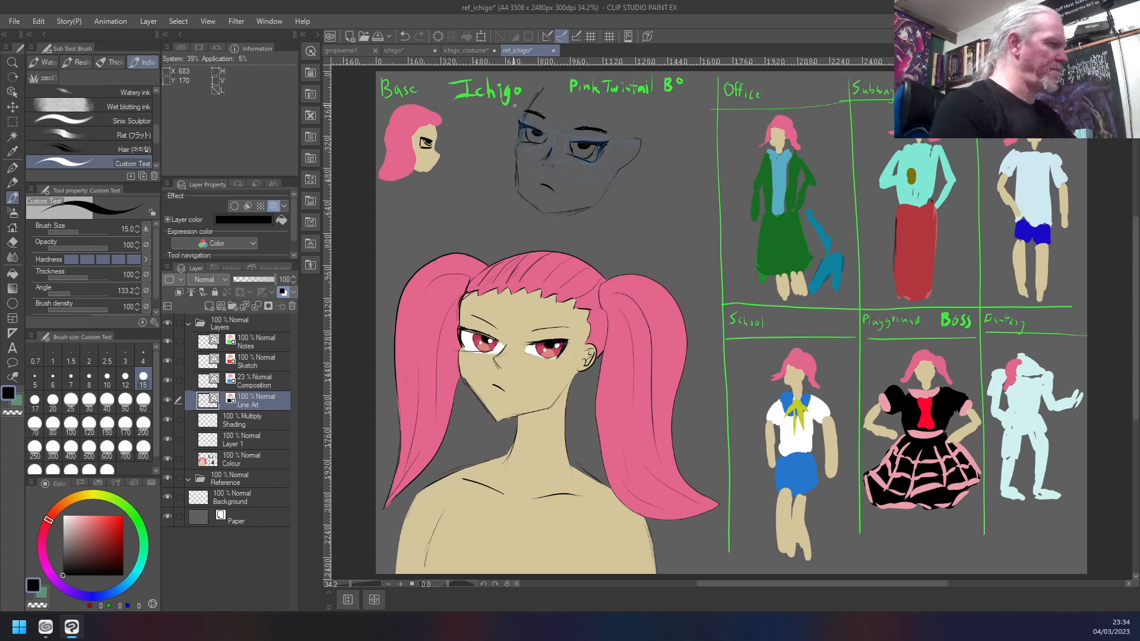
# - Touch up the new head's right eyebrow and try a dark angled nose line, undoing the nose stroke
pyautogui.moveTo(596, 127); pyautogui.dragTo(599, 130)
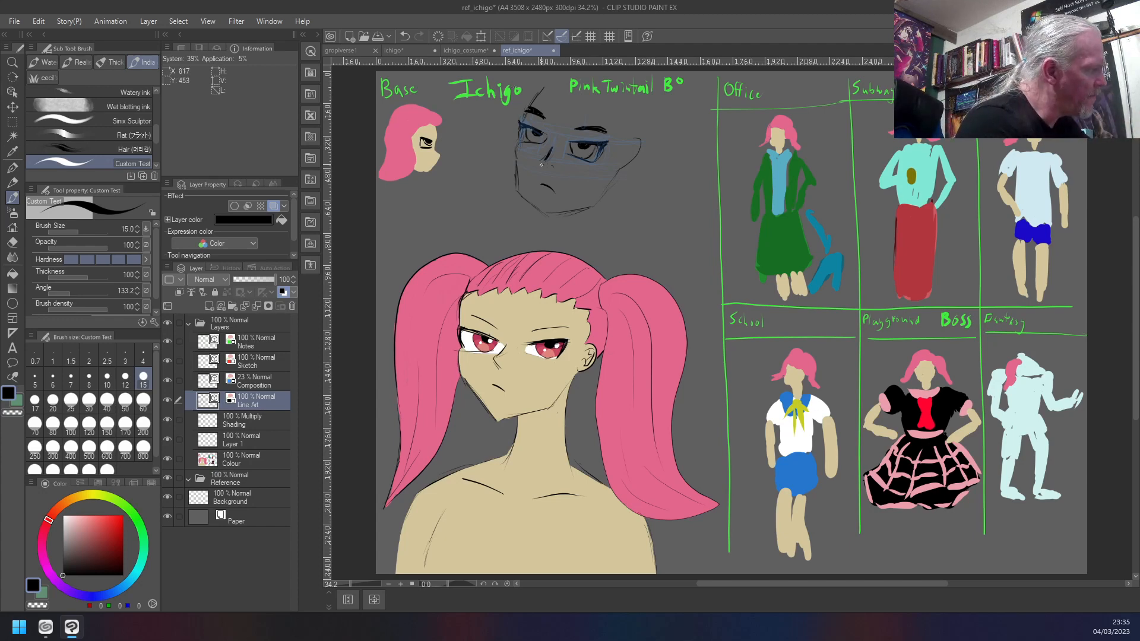
pyautogui.moveTo(551, 147); pyautogui.dragTo(541, 161)
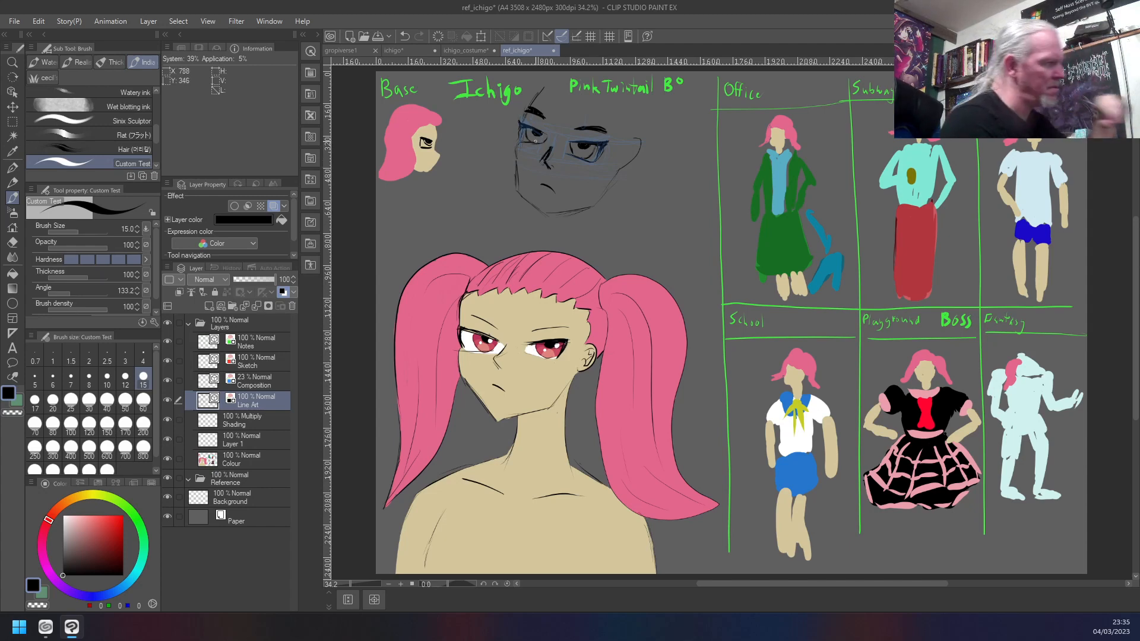
pyautogui.hotkey('ctrl', 'z')
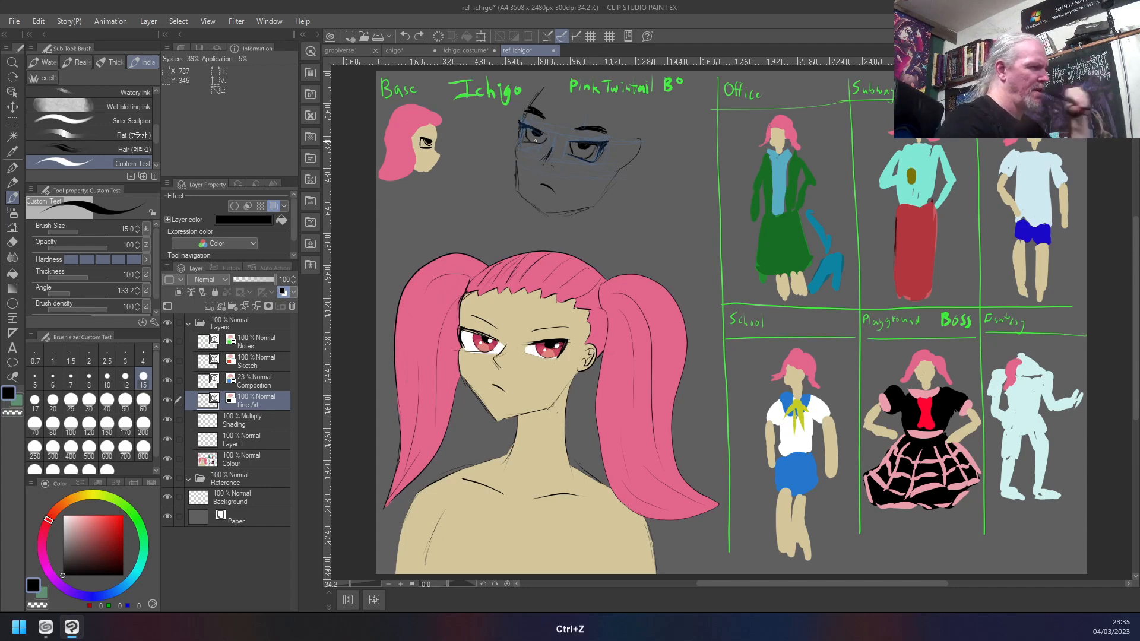
# - Erase along the new head's nose bridge with the transparent colour and switch back to black
pyautogui.press('c')
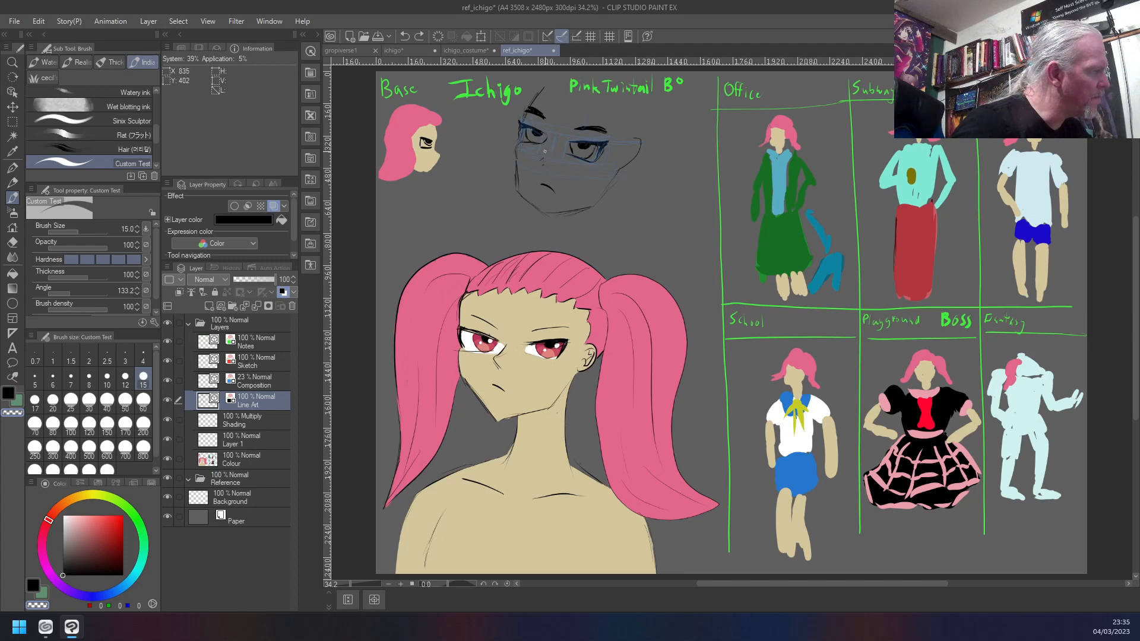
pyautogui.moveTo(546, 139); pyautogui.dragTo(543, 149)
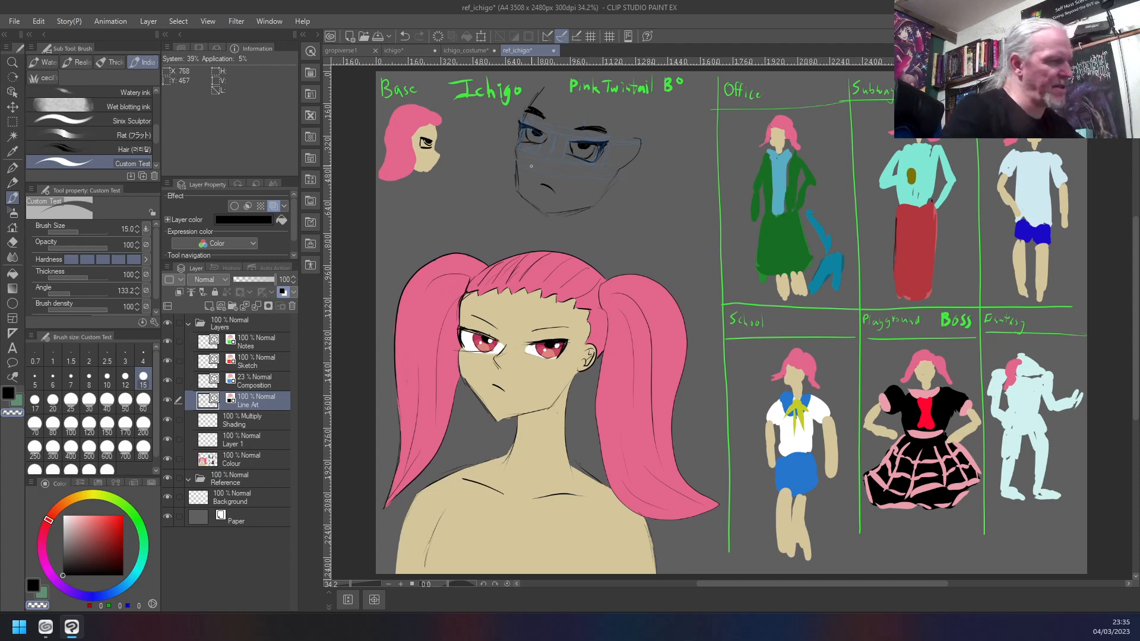
pyautogui.press('c')
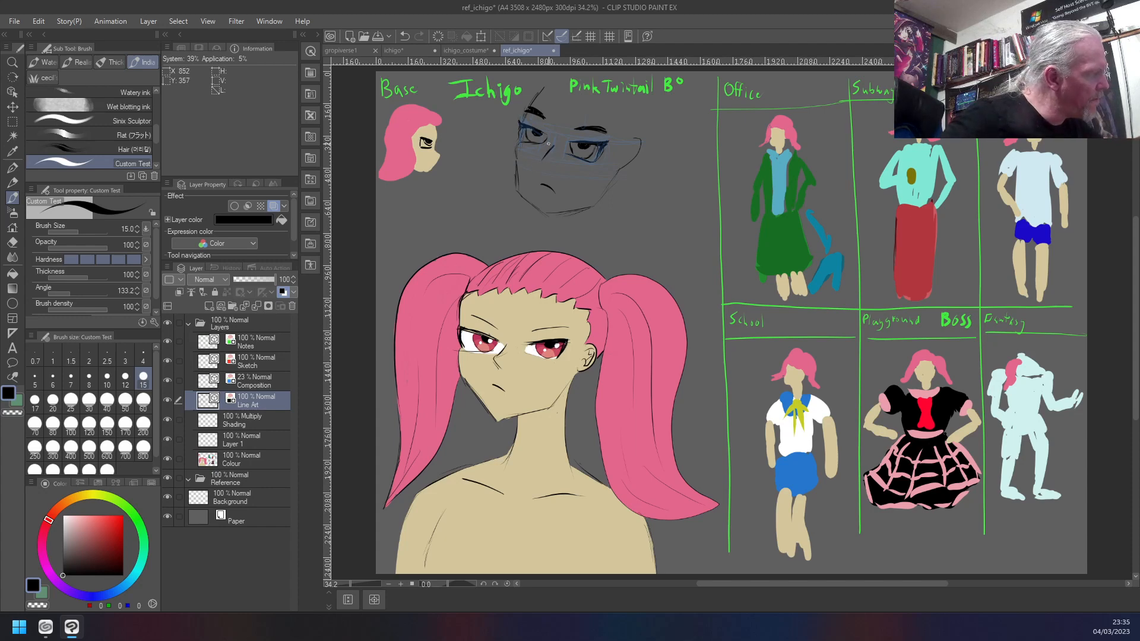
# - Rework the new head's nose with short angled strokes between the eyes and mouth, undoing the unwanted attempts
pyautogui.hotkey('ctrl', 'z')
pyautogui.moveTo(552, 144); pyautogui.dragTo(544, 152)
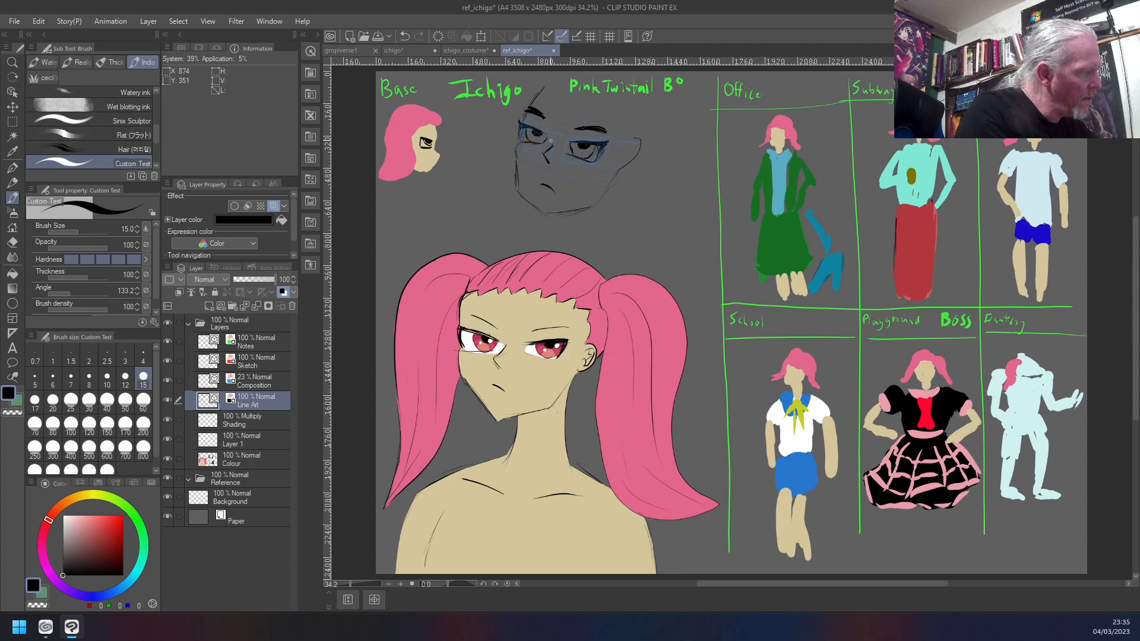
pyautogui.hotkey('ctrl', 'z')
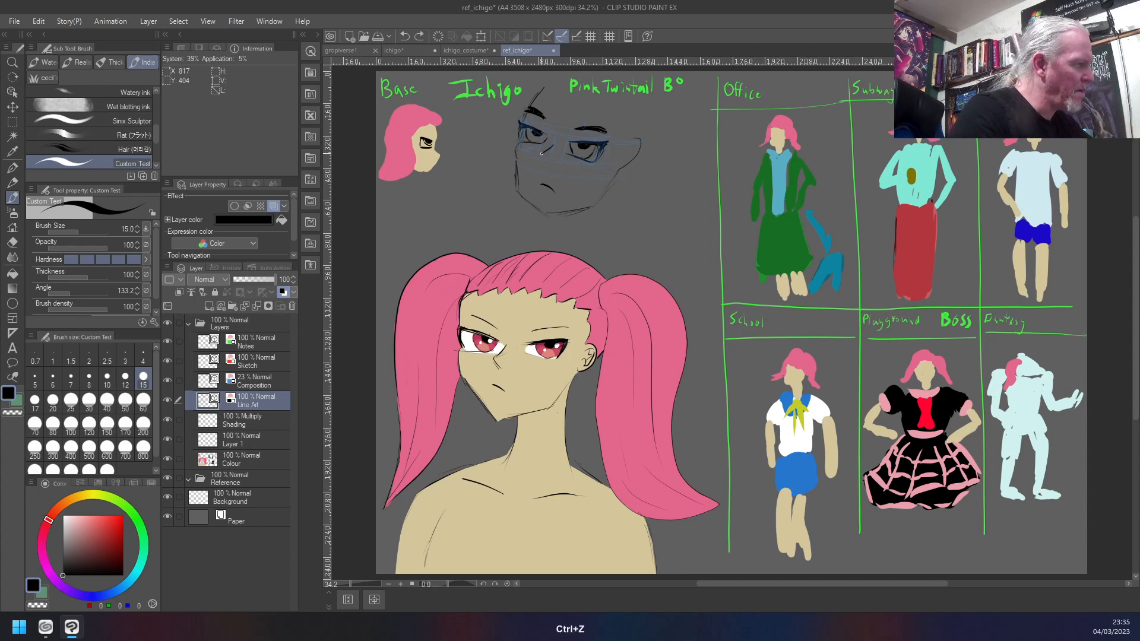
pyautogui.moveTo(542, 153); pyautogui.dragTo(544, 160)
pyautogui.hotkey('ctrl', 'z')
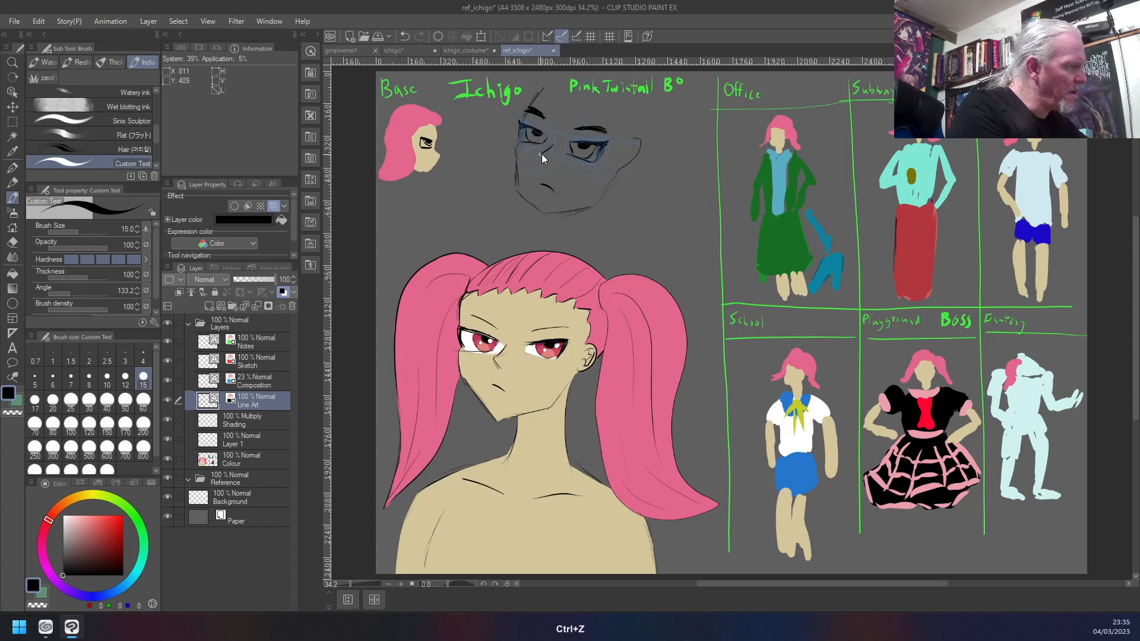
pyautogui.hotkey('ctrl', 'z')
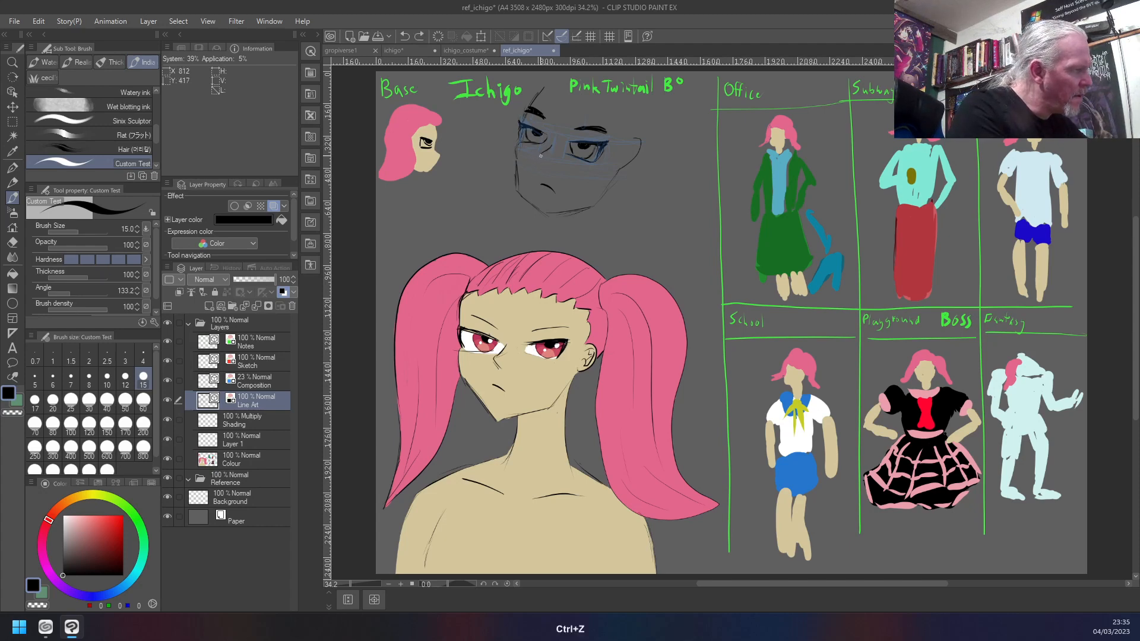
pyautogui.moveTo(542, 158); pyautogui.dragTo(544, 158)
pyautogui.hotkey('ctrl', 'z')
pyautogui.hotkey('ctrl', 'z')
pyautogui.hotkey('ctrl', 'z')
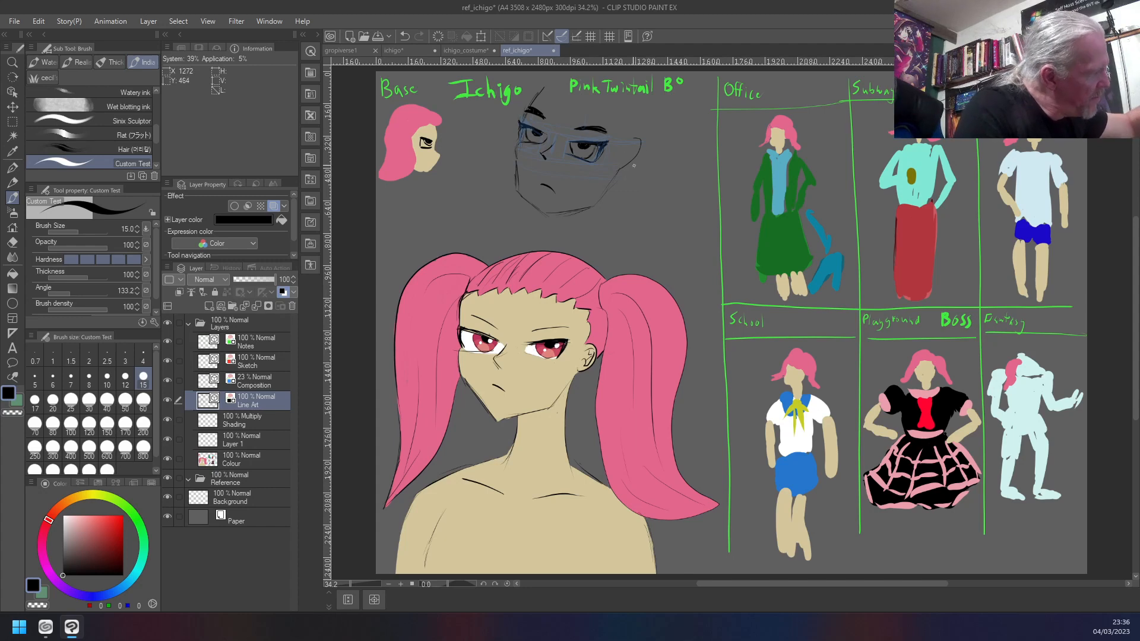
# - Try a wide rounded skull outline over the new head, from behind the ear up to the forehead
pyautogui.moveTo(651, 149); pyautogui.dragTo(662, 103)
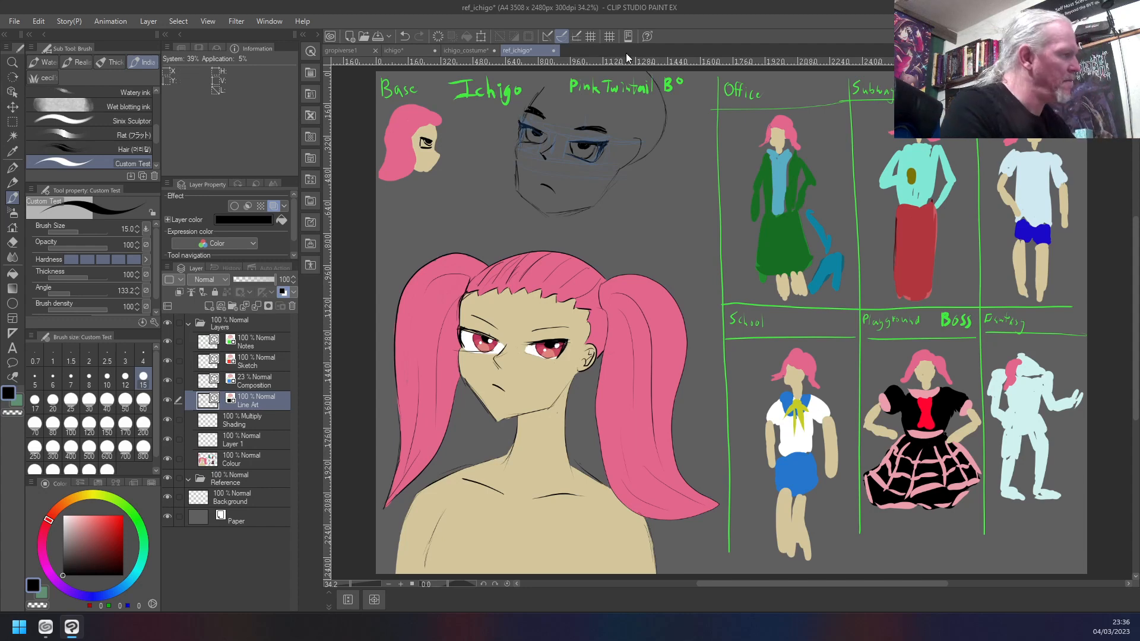
pyautogui.moveTo(650, 150)
pyautogui.mouseDown()
pyautogui.moveTo(656, 113)
pyautogui.moveTo(619, 76)
pyautogui.mouseUp()
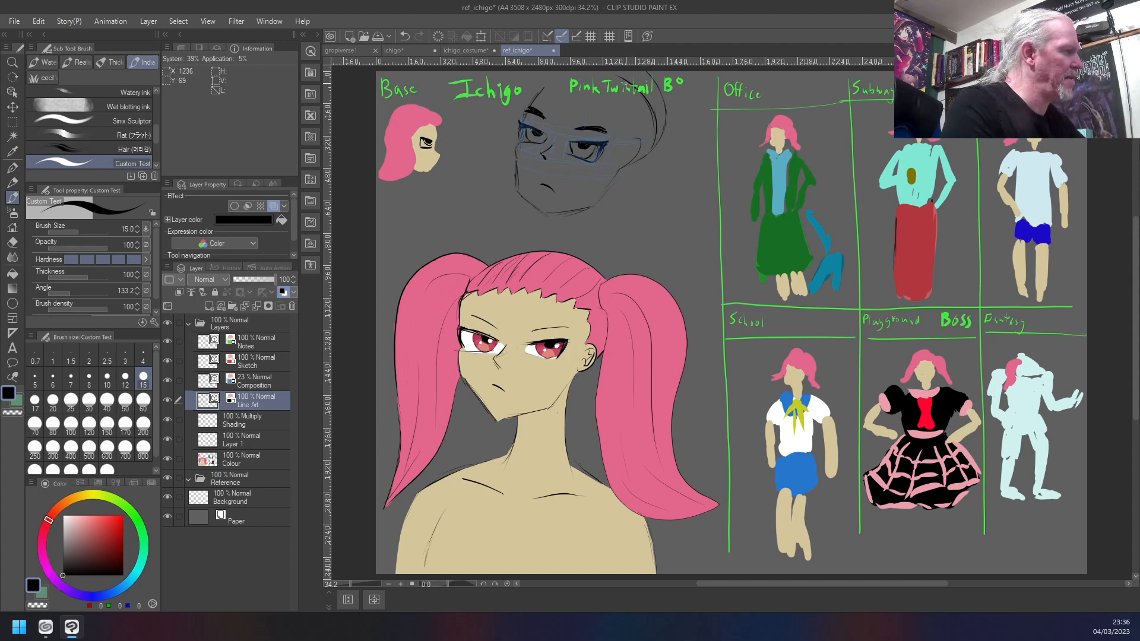
pyautogui.moveTo(543, 92)
pyautogui.mouseDown()
pyautogui.moveTo(589, 78)
pyautogui.moveTo(580, 76)
pyautogui.mouseUp()
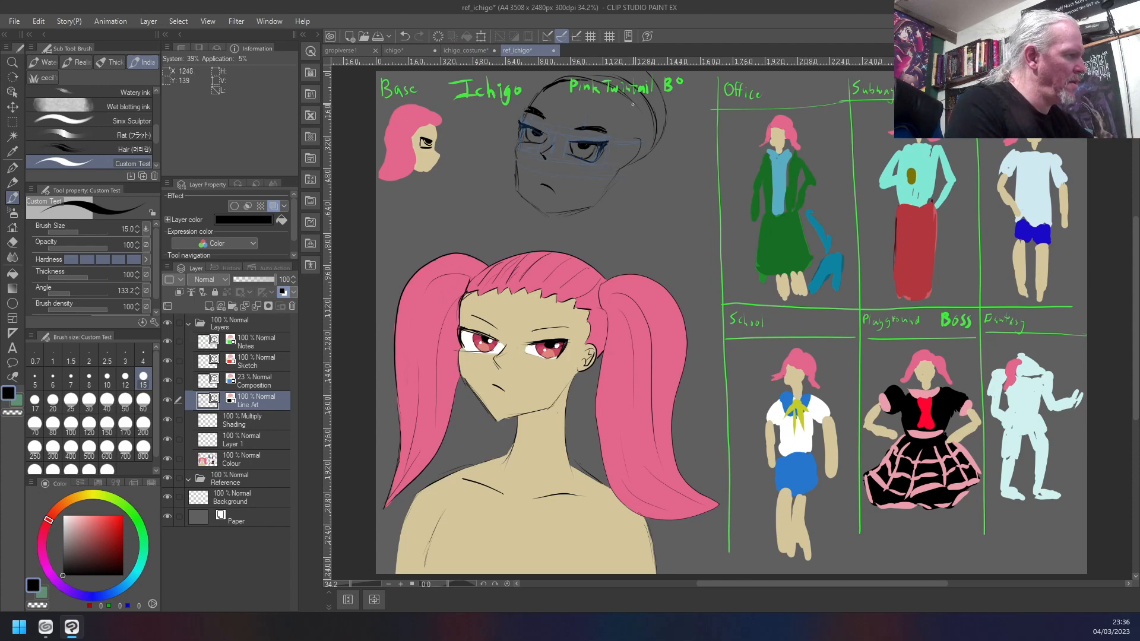
pyautogui.moveTo(648, 154); pyautogui.dragTo(642, 138)
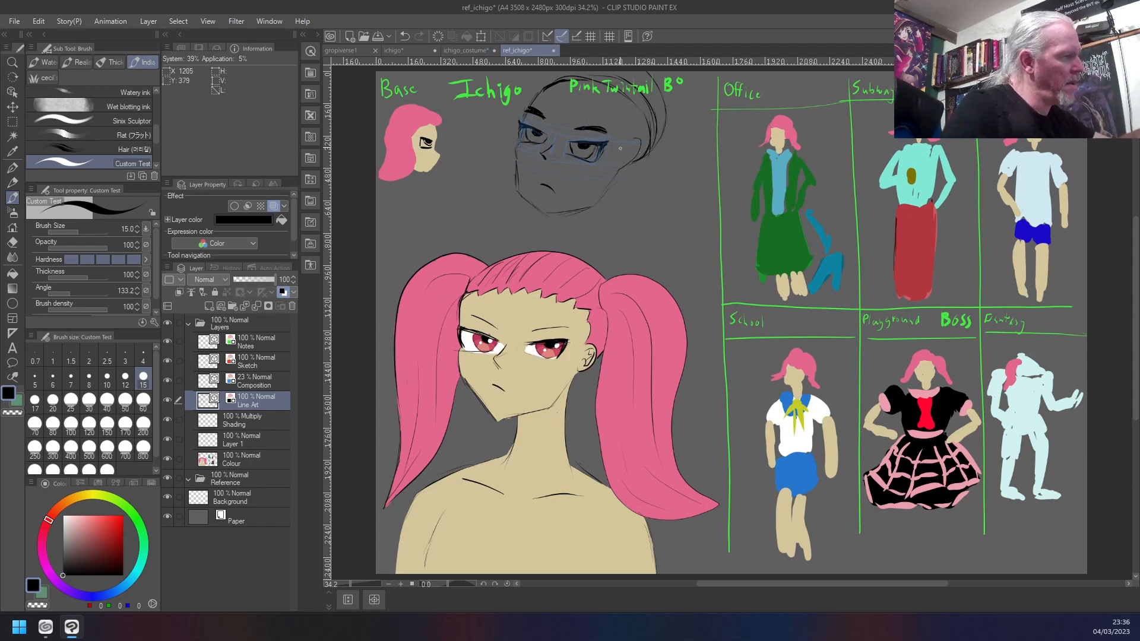
# - Compare the new head with and without the wide skull outline using undo and redo, and undo those strokes
pyautogui.hotkey('ctrl', 'z')
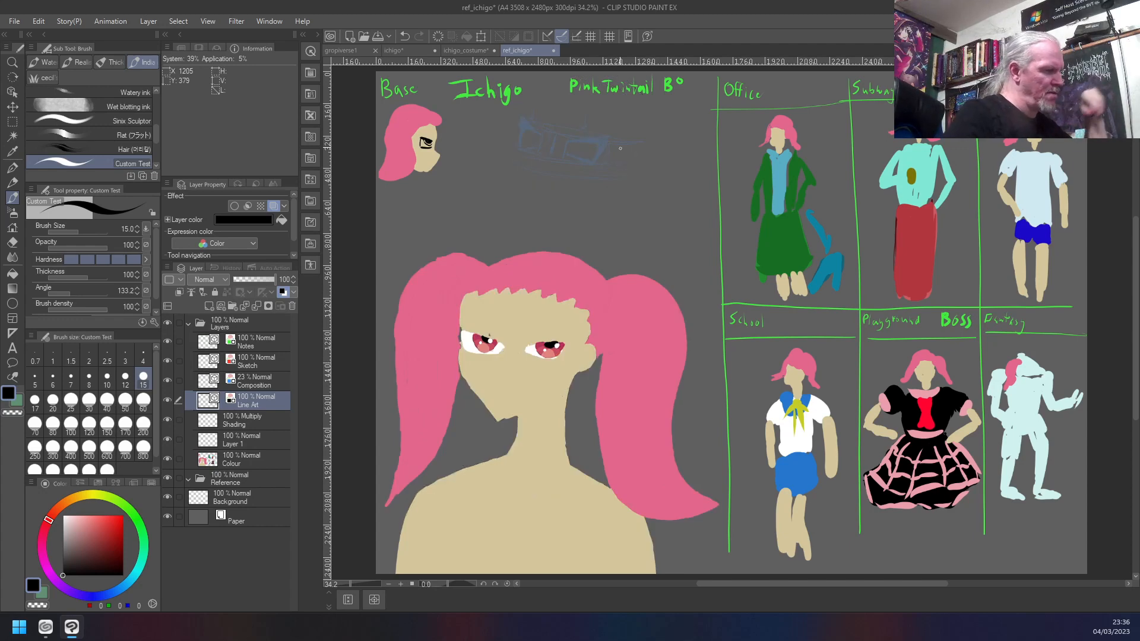
pyautogui.hotkey('ctrl', 'y')
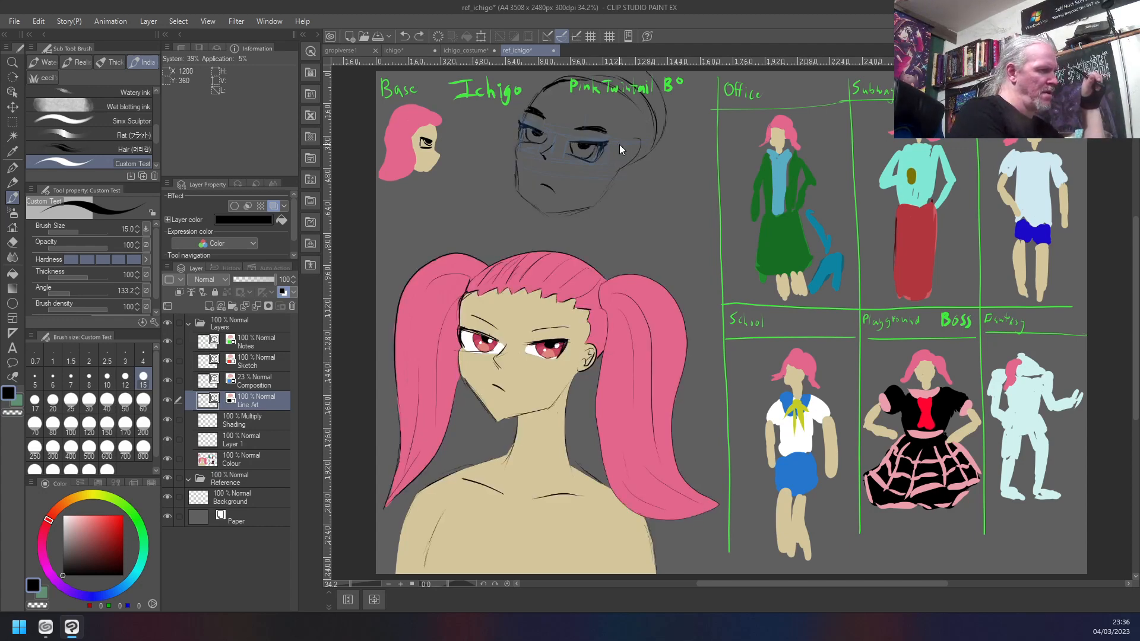
pyautogui.hotkey('ctrl', 'z')
pyautogui.hotkey('ctrl', 'z')
pyautogui.hotkey('ctrl', 'z')
pyautogui.hotkey('ctrl', 'z')
pyautogui.hotkey('ctrl', 'z')
pyautogui.hotkey('ctrl', 'y')
pyautogui.hotkey('ctrl', 'y')
pyautogui.hotkey('ctrl', 'y')
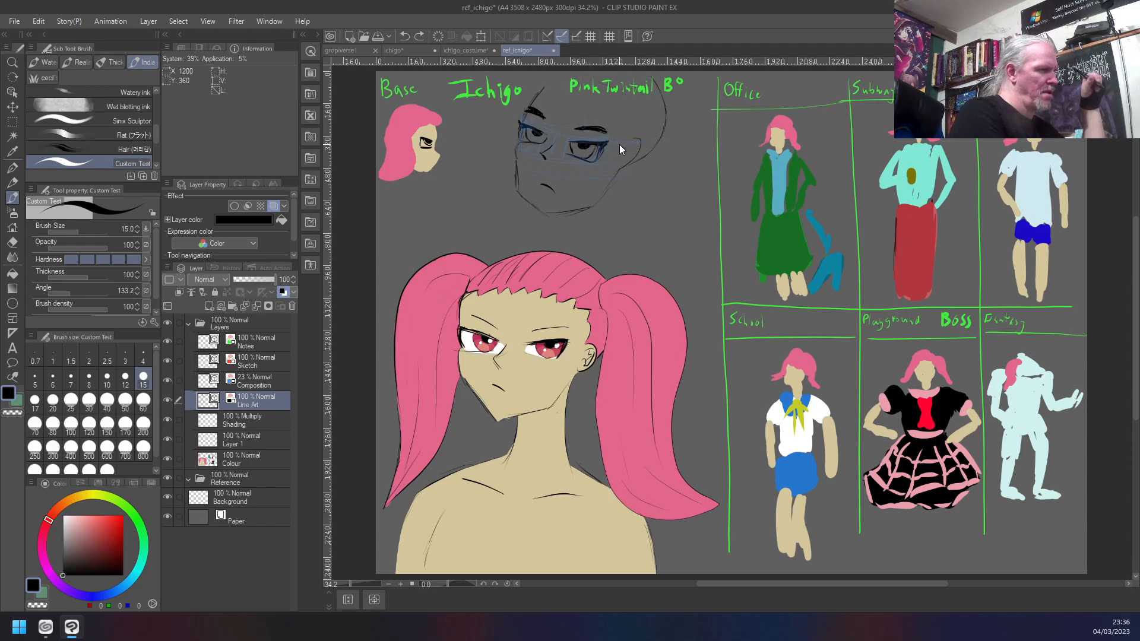
pyautogui.hotkey('ctrl', 'z')
pyautogui.hotkey('ctrl', 'z')
# - Ink a tighter skull outline from the back of the jaw over to the forehead, and draw a bold ear
pyautogui.moveTo(625, 166)
pyautogui.mouseDown()
pyautogui.moveTo(651, 133)
pyautogui.moveTo(635, 128)
pyautogui.moveTo(635, 158)
pyautogui.moveTo(638, 95)
pyautogui.moveTo(642, 150)
pyautogui.moveTo(651, 111)
pyautogui.mouseUp()
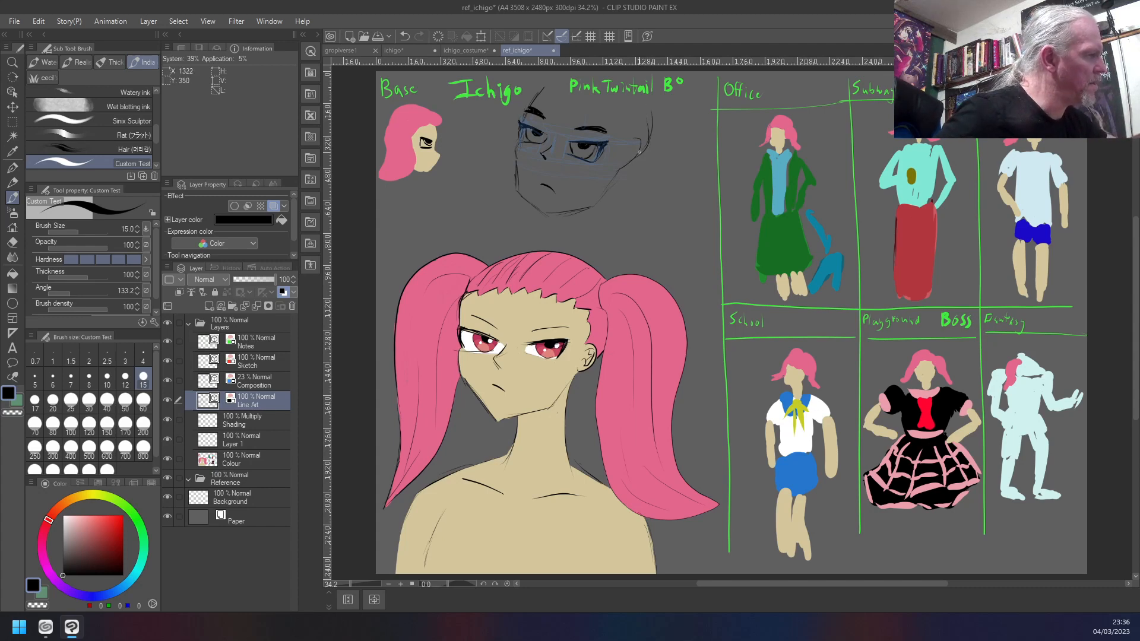
pyautogui.moveTo(641, 153); pyautogui.dragTo(639, 92)
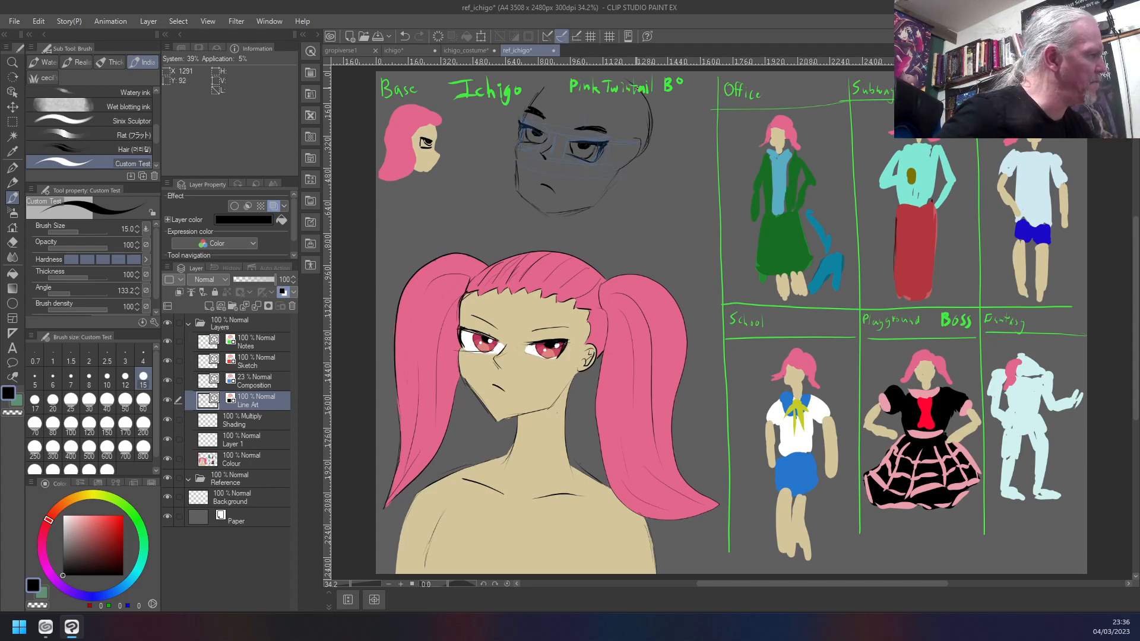
pyautogui.moveTo(540, 92)
pyautogui.mouseDown()
pyautogui.moveTo(550, 85)
pyautogui.moveTo(616, 79)
pyautogui.moveTo(643, 104)
pyautogui.moveTo(599, 76)
pyautogui.moveTo(652, 116)
pyautogui.mouseUp()
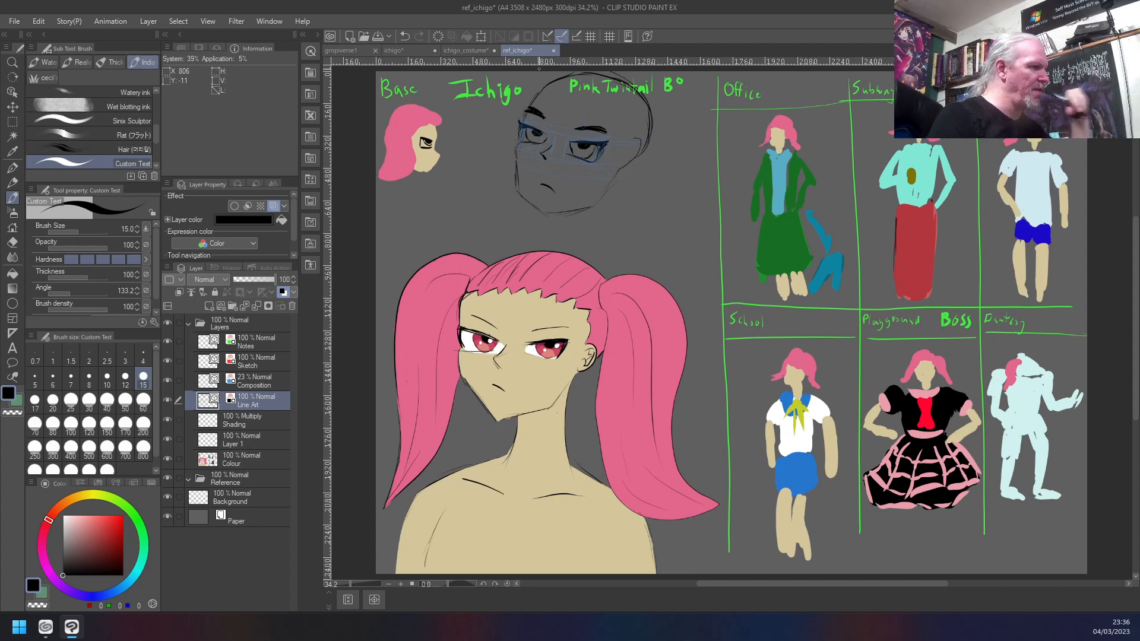
pyautogui.moveTo(624, 146)
pyautogui.mouseDown()
pyautogui.moveTo(635, 150)
pyautogui.moveTo(628, 164)
pyautogui.mouseUp()
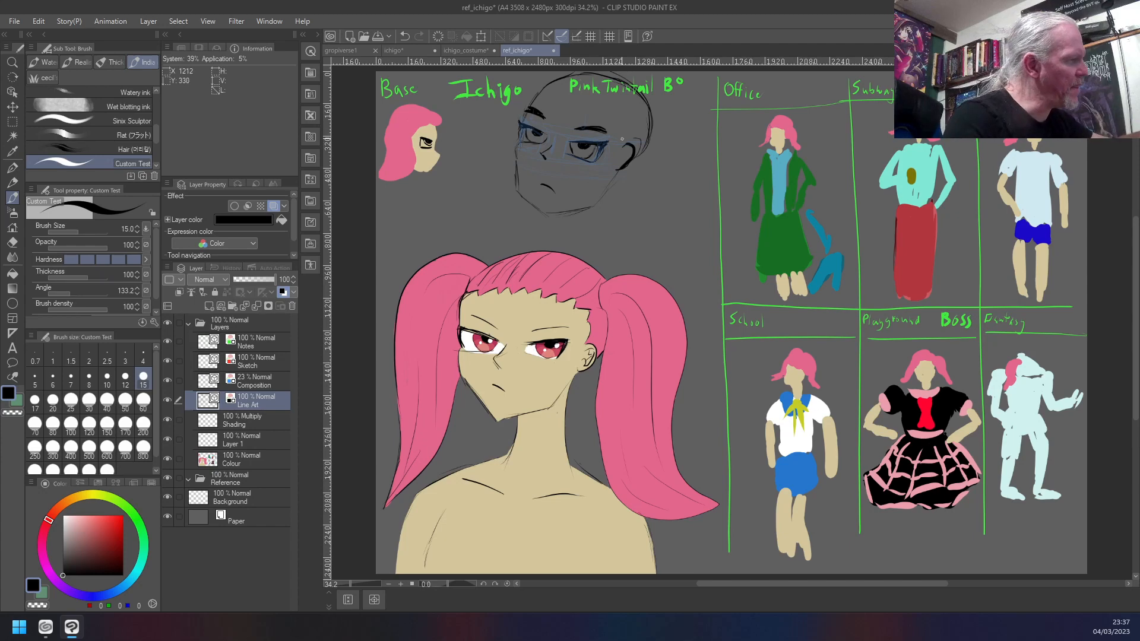
# - Draw a thin hairline curve across the new head and add a small hair-tie circle on each side of the skull
pyautogui.moveTo(617, 145)
pyautogui.mouseDown()
pyautogui.moveTo(619, 114)
pyautogui.moveTo(586, 93)
pyautogui.moveTo(543, 91)
pyautogui.mouseUp()
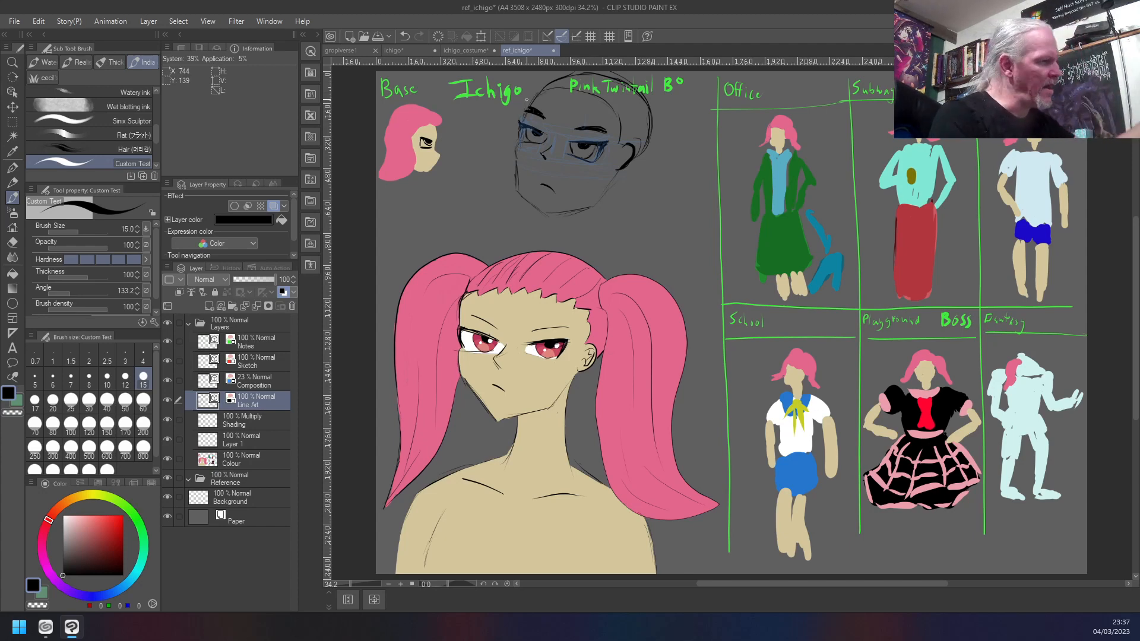
pyautogui.moveTo(644, 102)
pyautogui.mouseDown()
pyautogui.moveTo(636, 113)
pyautogui.moveTo(644, 123)
pyautogui.moveTo(649, 105)
pyautogui.mouseUp()
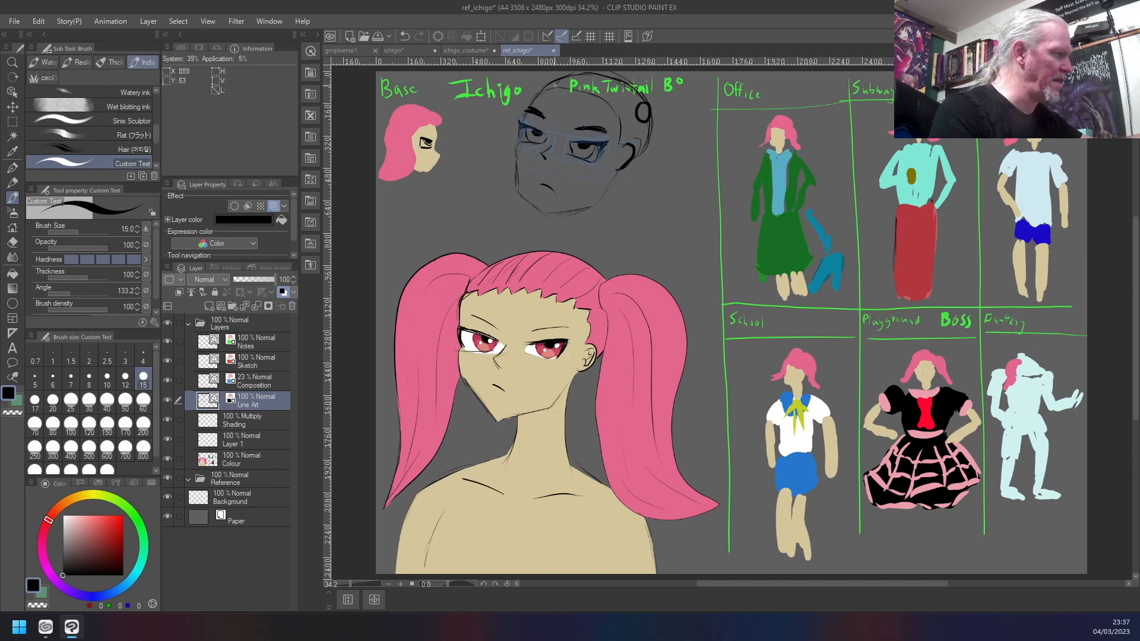
pyautogui.moveTo(562, 93); pyautogui.dragTo(562, 81)
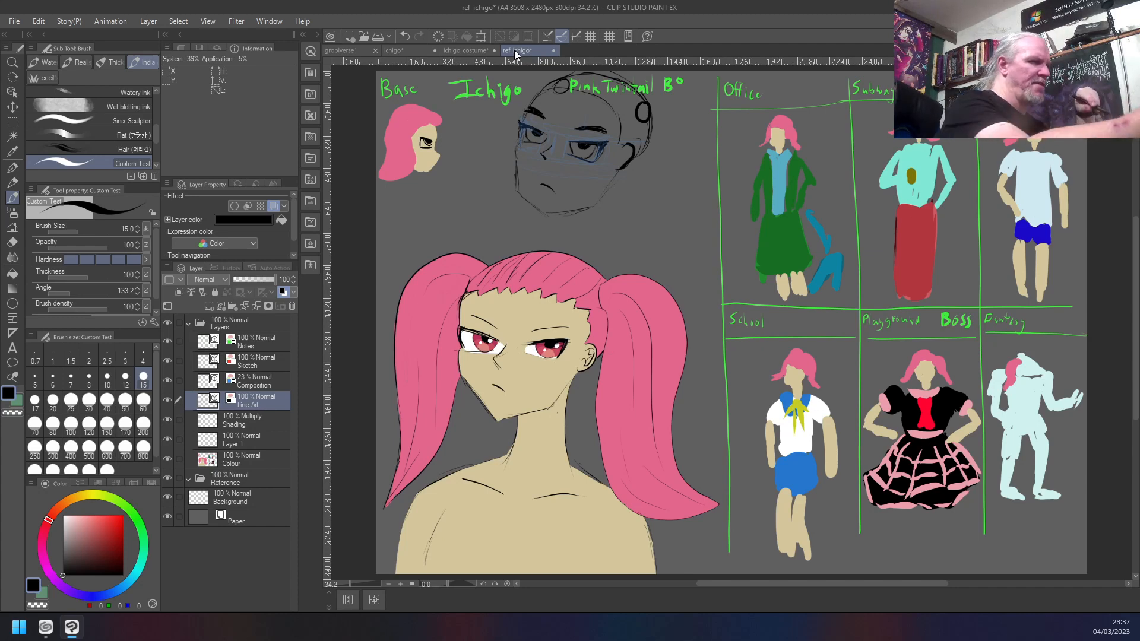
# - Select the new head on both the Line Art and Composition layers, move it down clear of the title text, and deselect it
pyautogui.press('m')
pyautogui.moveTo(670, 246)
pyautogui.mouseDown()
pyautogui.moveTo(650, 77)
pyautogui.moveTo(483, 72)
pyautogui.mouseUp()
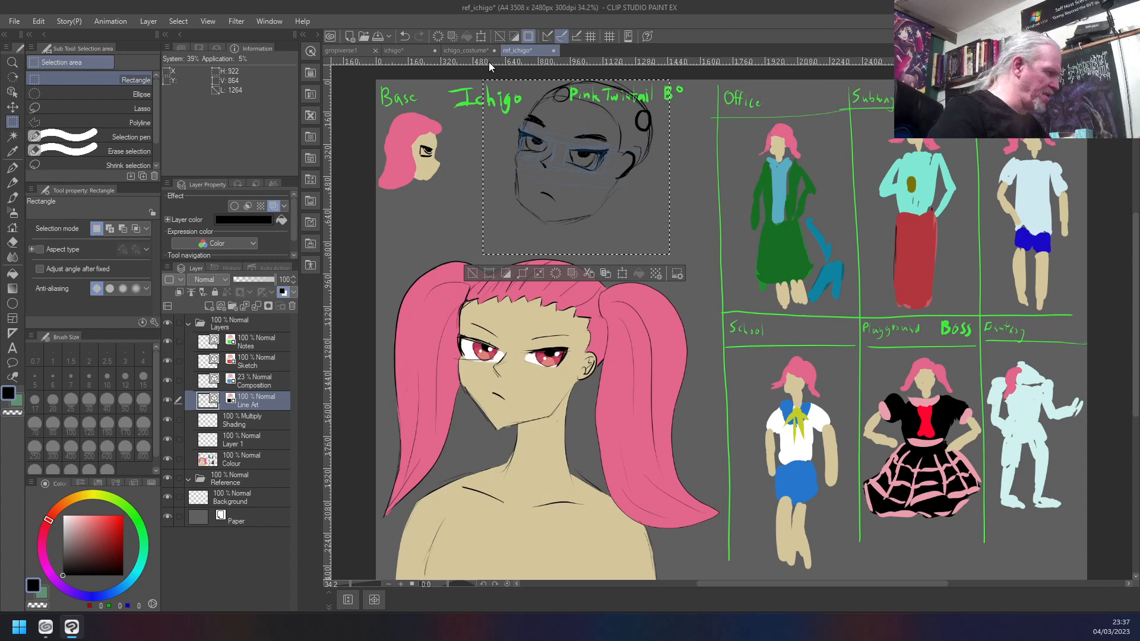
pyautogui.keyDown('ctrl'); pyautogui.click(260, 382); pyautogui.keyUp('ctrl')
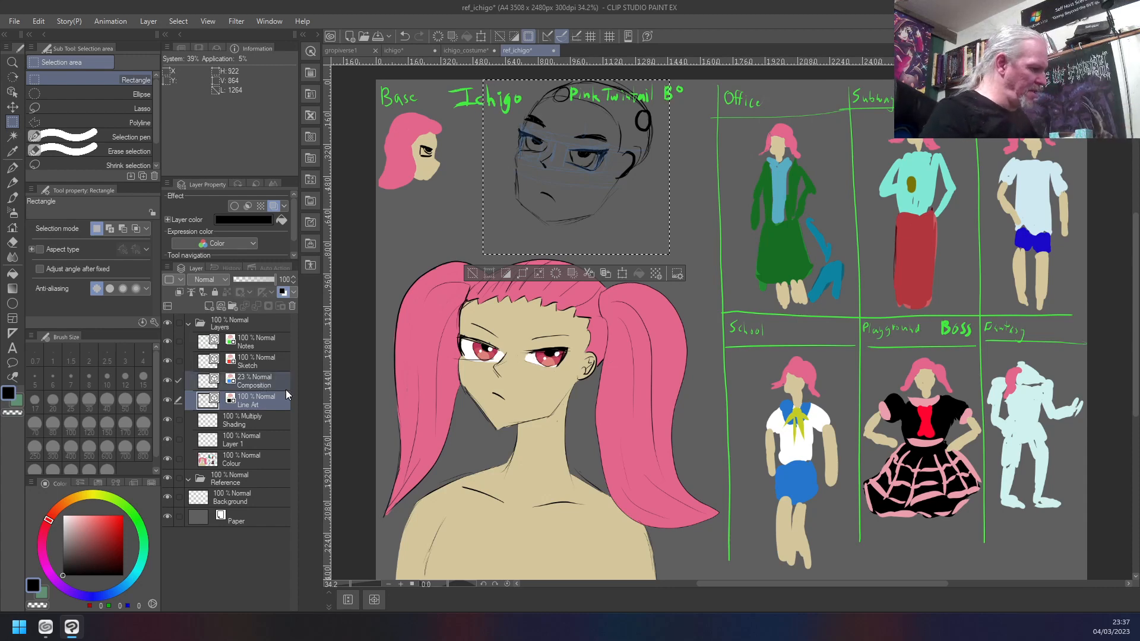
pyautogui.click(624, 277)
pyautogui.press('Down')
pyautogui.press('Down')
pyautogui.press('Down')
pyautogui.press('Down')
pyautogui.press('Down')
pyautogui.press('Down')
pyautogui.press('Down')
pyautogui.press('Down')
pyautogui.press('Down')
pyautogui.press('Down')
pyautogui.press('Down')
pyautogui.press('Down')
pyautogui.press('Down')
pyautogui.press('Down')
pyautogui.press('Down')
pyautogui.press('Down')
pyautogui.press('Down')
pyautogui.press('Down')
pyautogui.press('Down')
pyautogui.press('Down')
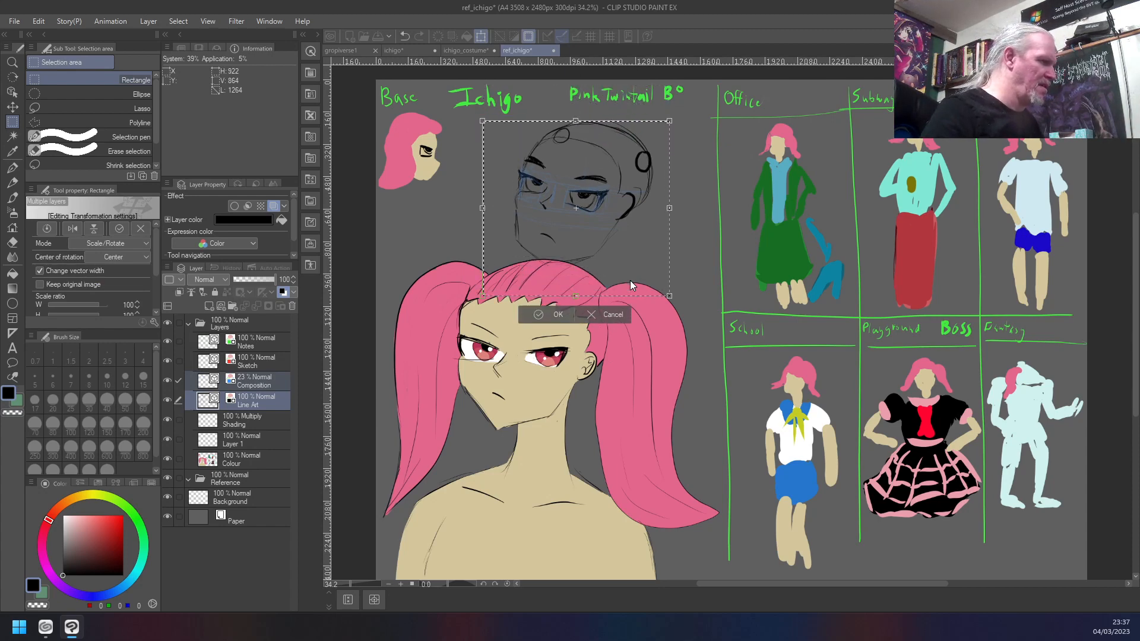
pyautogui.press('Up')
pyautogui.press('Up')
pyautogui.press('Up')
pyautogui.press('Up')
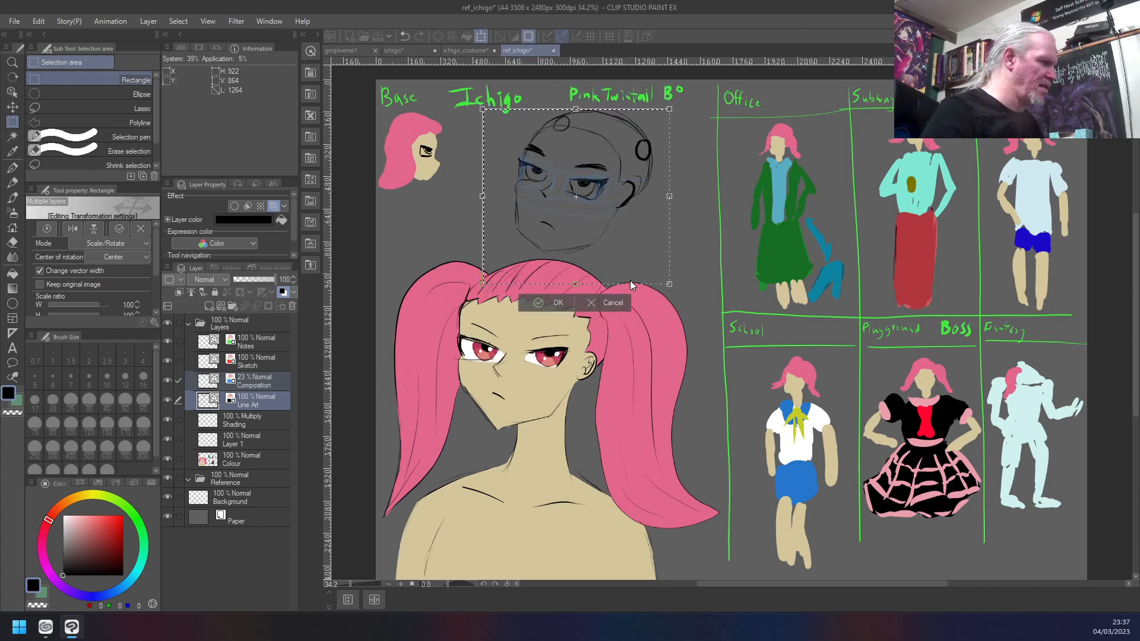
pyautogui.press('Down')
pyautogui.press('Up')
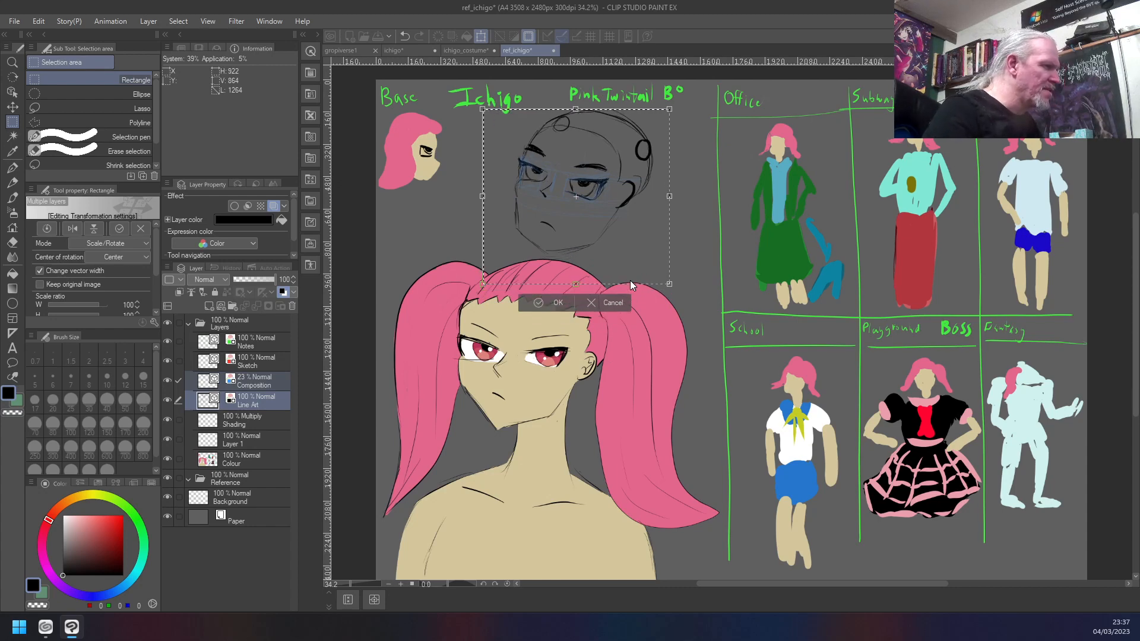
pyautogui.press('Down')
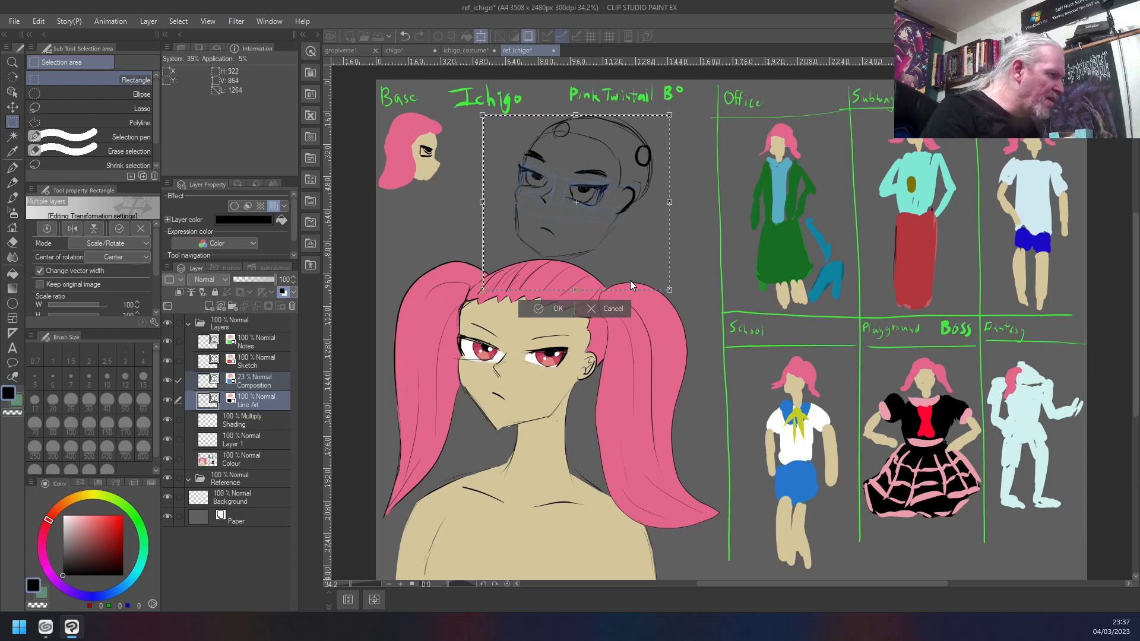
pyautogui.press('Up')
pyautogui.press('Return')
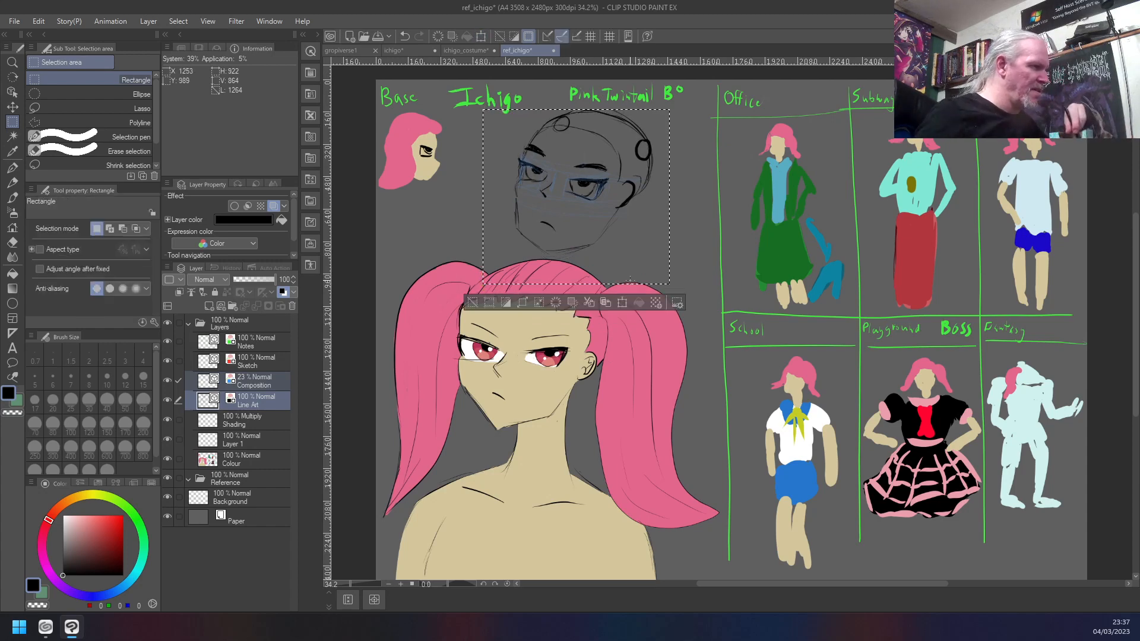
pyautogui.hotkey('ctrl', 'd')
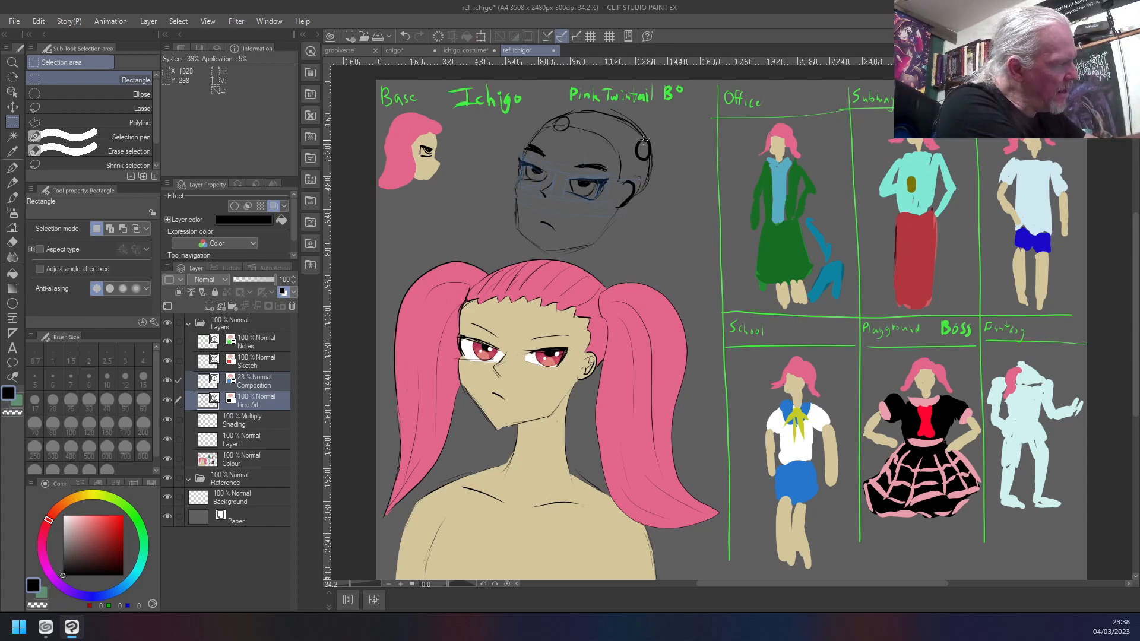
# - Ink a fan of tapered hair strands spreading from the ear-side hair tie on the new head as the twintail's root
pyautogui.press('b')
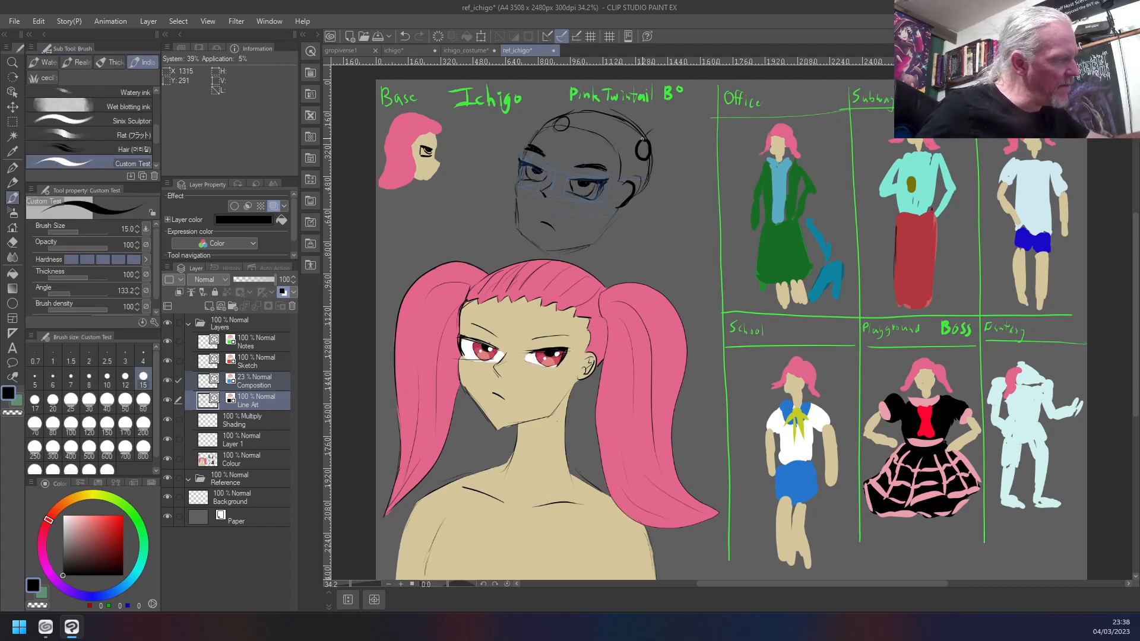
pyautogui.moveTo(663, 128); pyautogui.dragTo(689, 130)
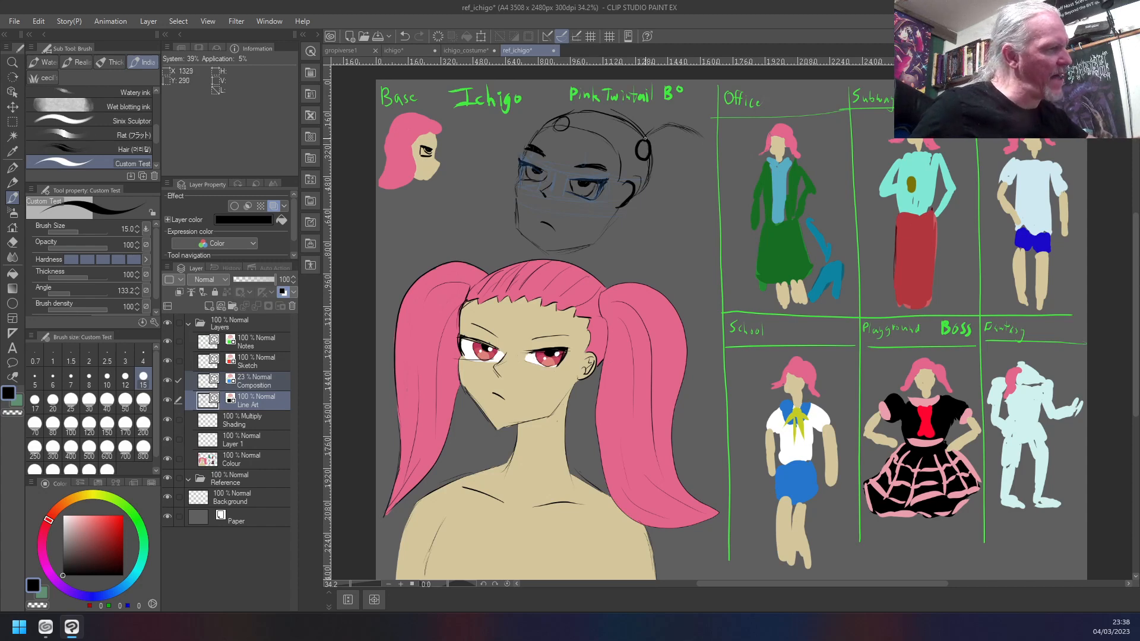
pyautogui.moveTo(644, 148)
pyautogui.mouseDown()
pyautogui.moveTo(704, 142)
pyautogui.moveTo(657, 147)
pyautogui.mouseUp()
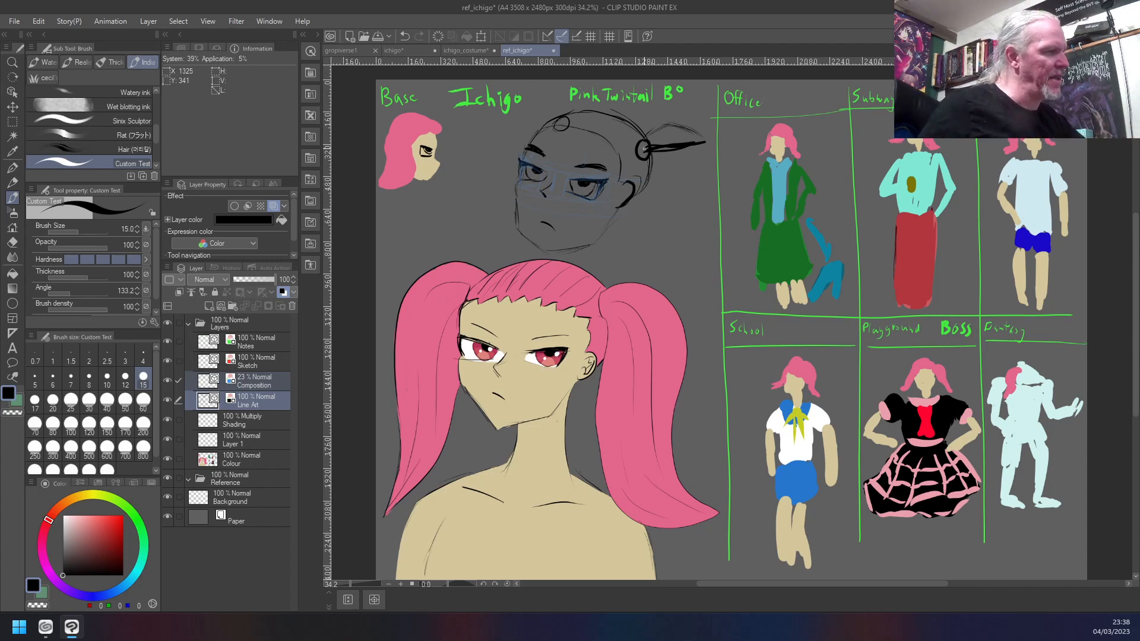
pyautogui.moveTo(646, 147); pyautogui.dragTo(705, 138)
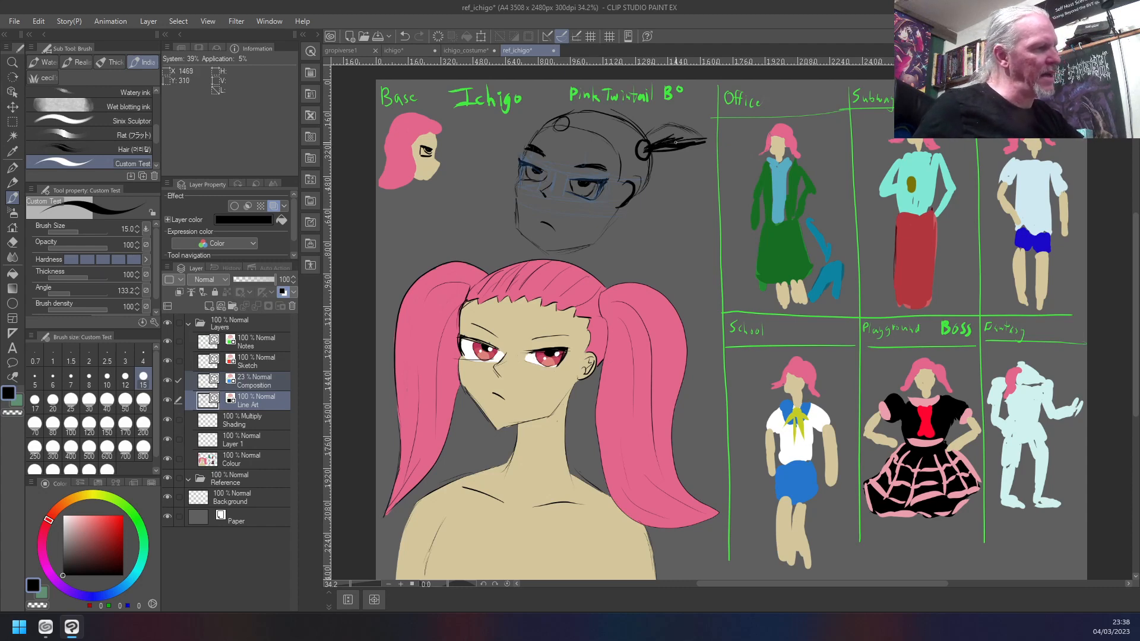
pyautogui.moveTo(683, 149); pyautogui.dragTo(700, 208)
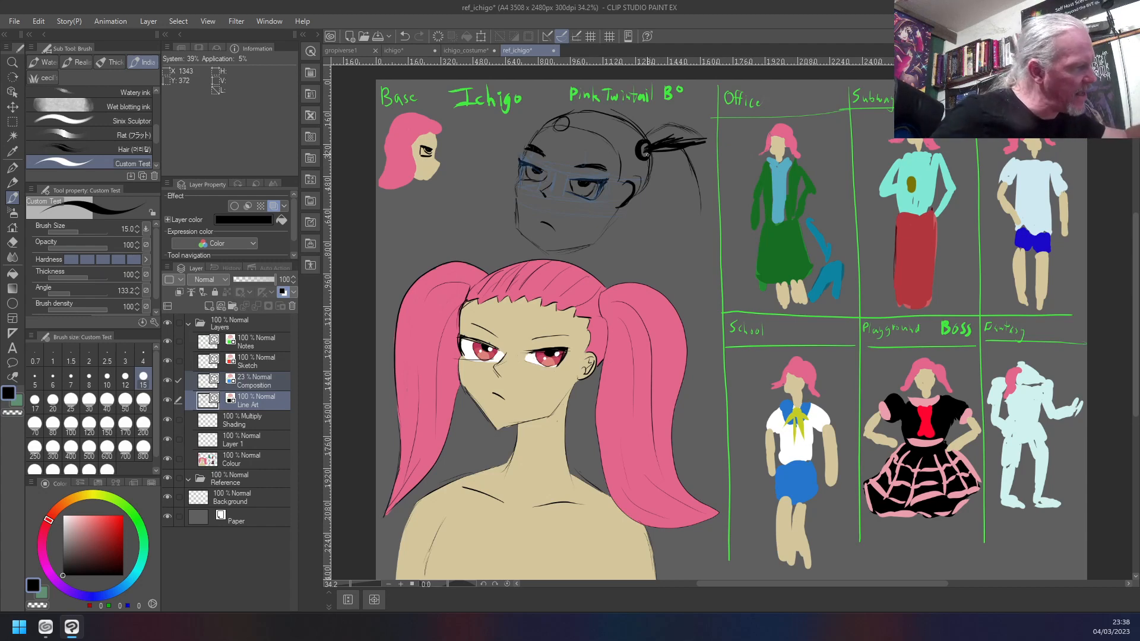
pyautogui.moveTo(652, 155); pyautogui.dragTo(665, 159)
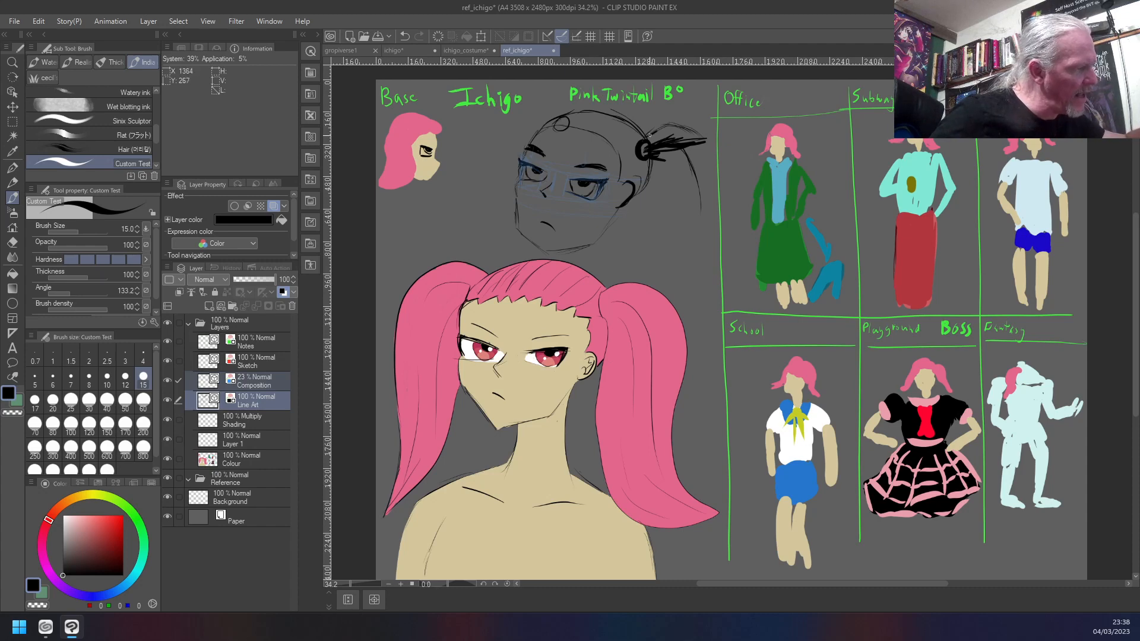
pyautogui.moveTo(652, 139); pyautogui.dragTo(669, 132)
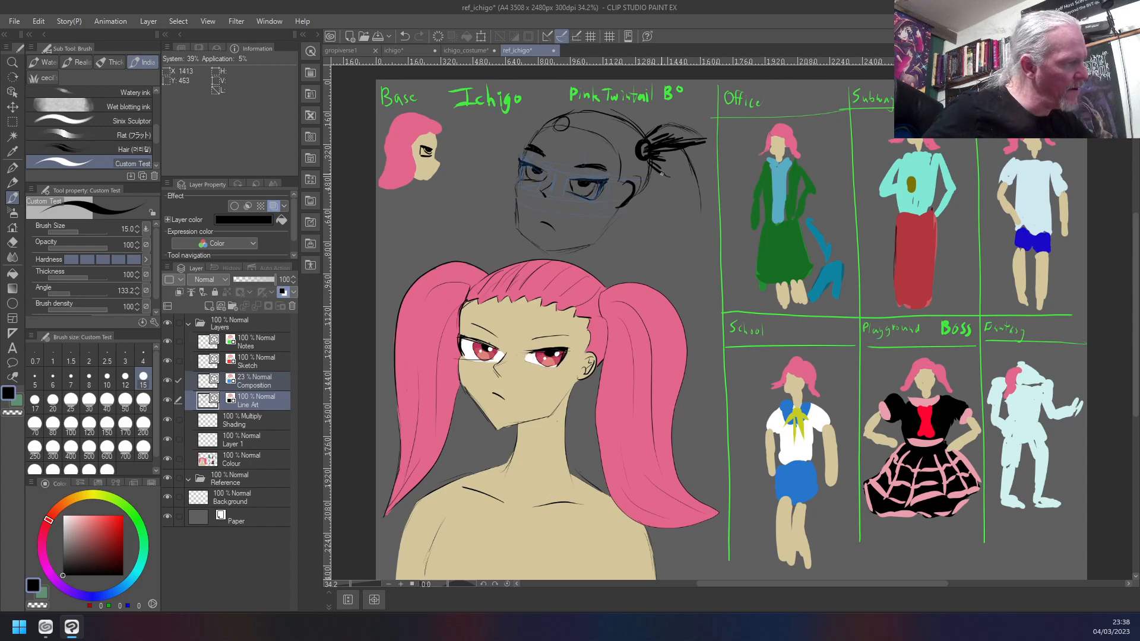
# - Ink the inner edge of the ear-side twintail from its root down past the jaw, curving outward to a tip
pyautogui.moveTo(666, 179); pyautogui.dragTo(675, 194)
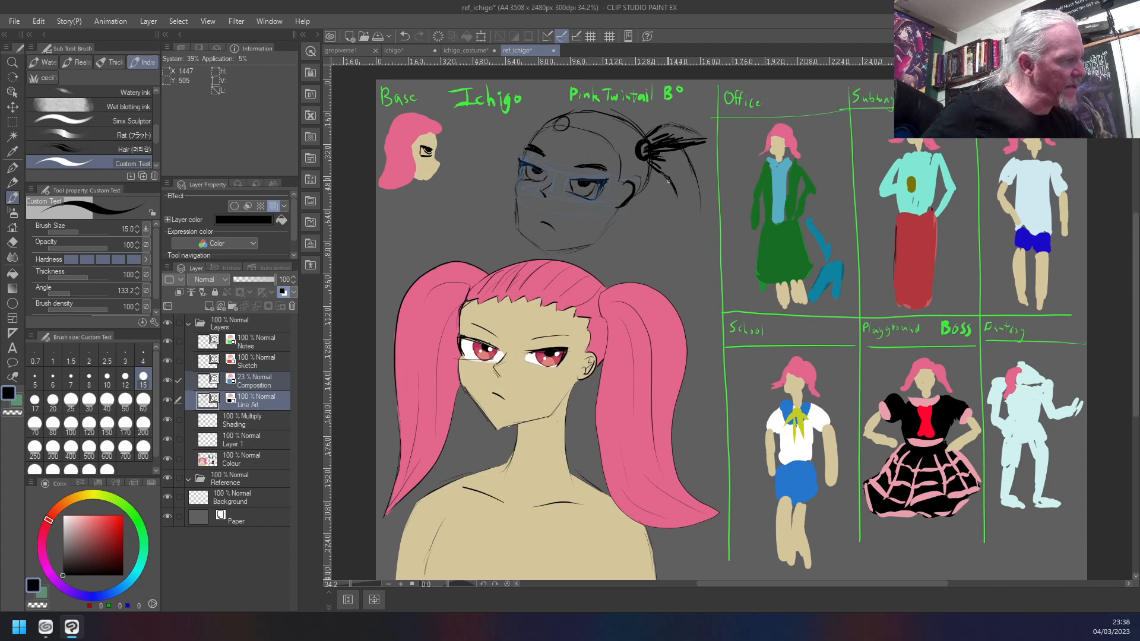
pyautogui.moveTo(670, 189); pyautogui.dragTo(677, 222)
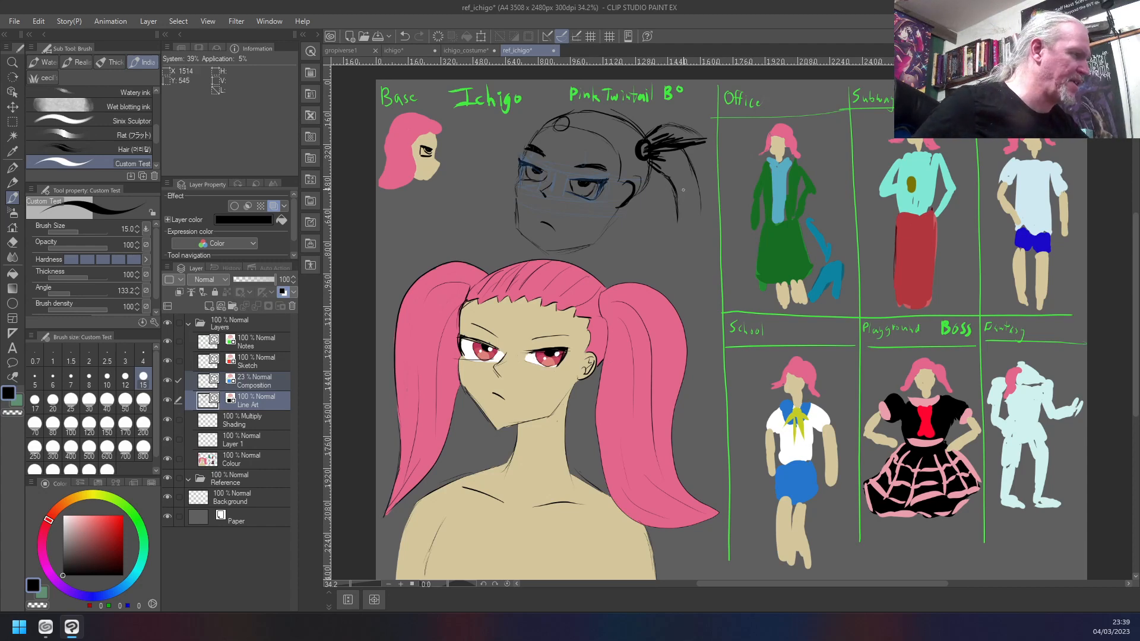
pyautogui.moveTo(677, 215); pyautogui.dragTo(677, 259)
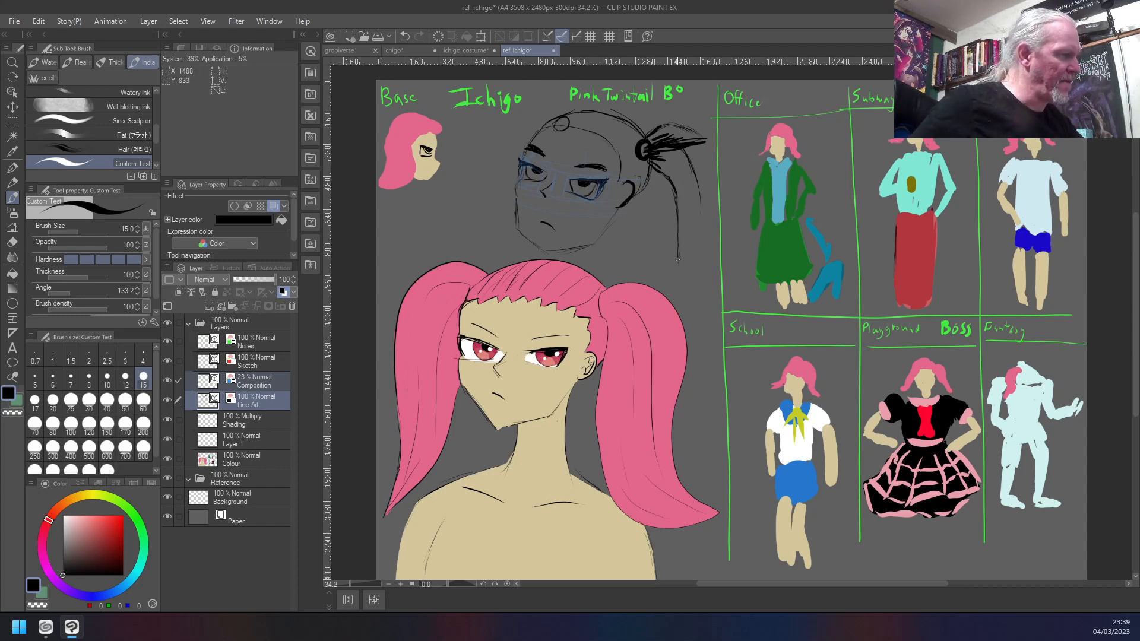
pyautogui.moveTo(681, 277); pyautogui.dragTo(702, 298)
pyautogui.moveTo(680, 244)
pyautogui.mouseDown()
pyautogui.moveTo(695, 298)
pyautogui.moveTo(679, 216)
pyautogui.mouseUp()
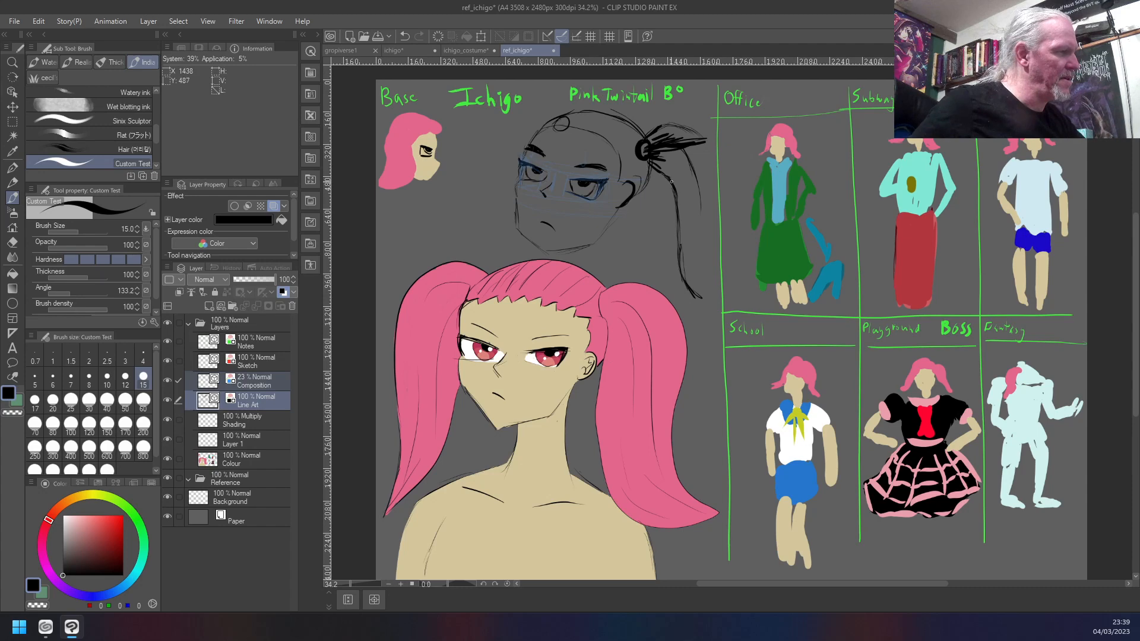
pyautogui.moveTo(696, 298); pyautogui.dragTo(708, 306)
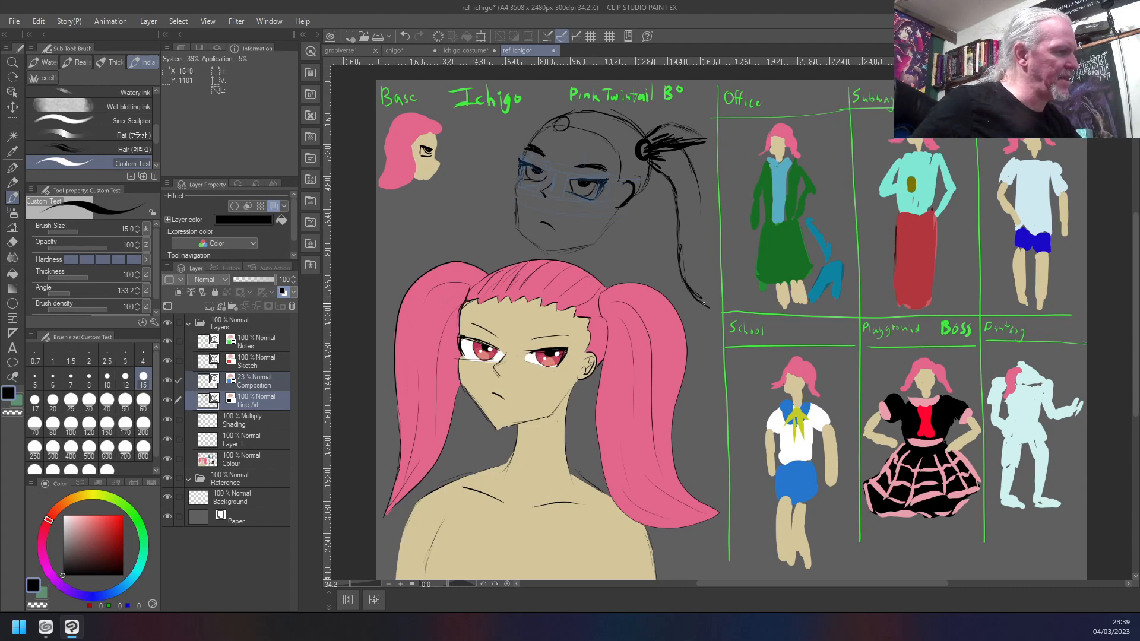
# - Ink the outer contour of the ear-side twintail from the hair tie down to its tip, thickening it with extra strands
pyautogui.moveTo(646, 135)
pyautogui.mouseDown()
pyautogui.moveTo(700, 110)
pyautogui.moveTo(738, 201)
pyautogui.moveTo(739, 176)
pyautogui.moveTo(729, 283)
pyautogui.moveTo(736, 246)
pyautogui.moveTo(746, 339)
pyautogui.mouseUp()
pyautogui.moveTo(702, 304); pyautogui.dragTo(716, 315)
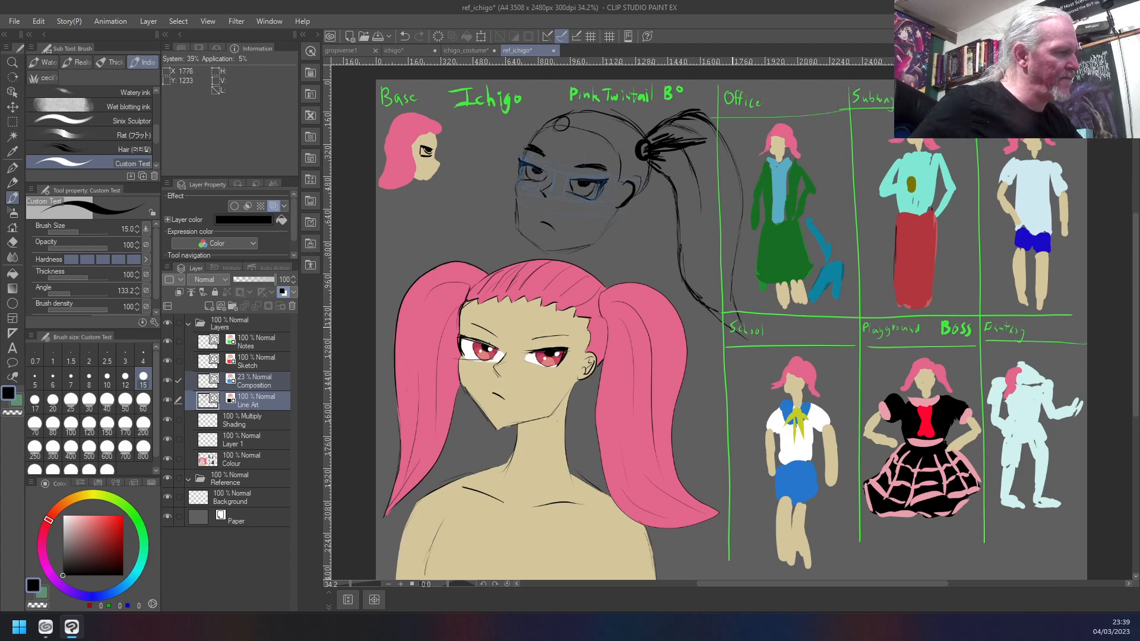
pyautogui.moveTo(735, 252)
pyautogui.mouseDown()
pyautogui.moveTo(731, 284)
pyautogui.moveTo(742, 174)
pyautogui.mouseUp()
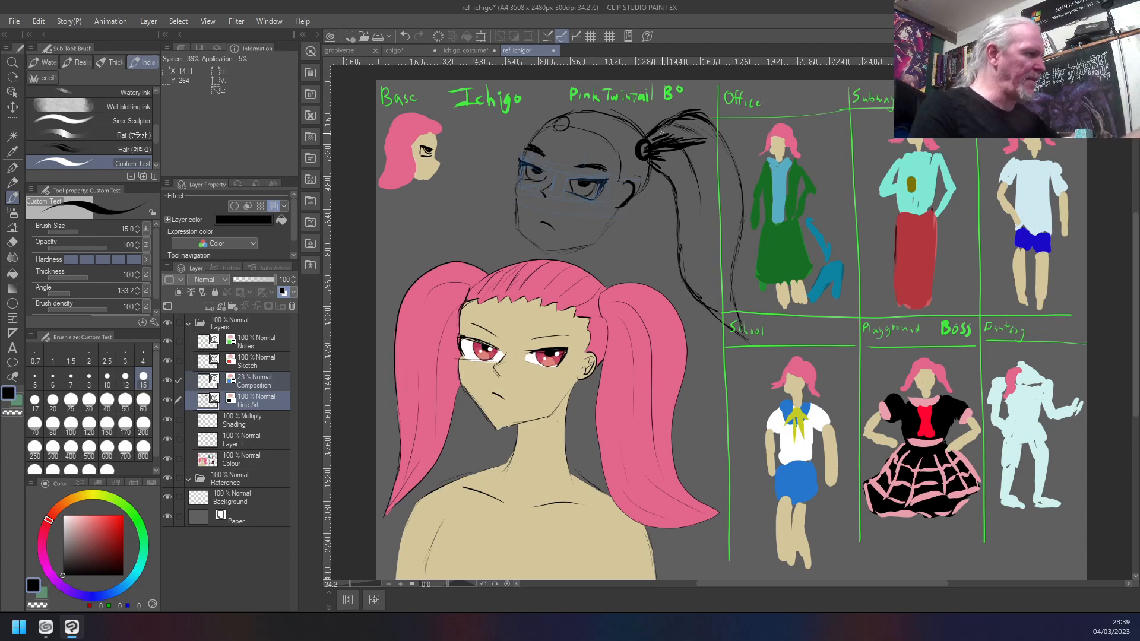
pyautogui.moveTo(720, 167)
pyautogui.mouseDown()
pyautogui.moveTo(731, 276)
pyautogui.moveTo(727, 174)
pyautogui.mouseUp()
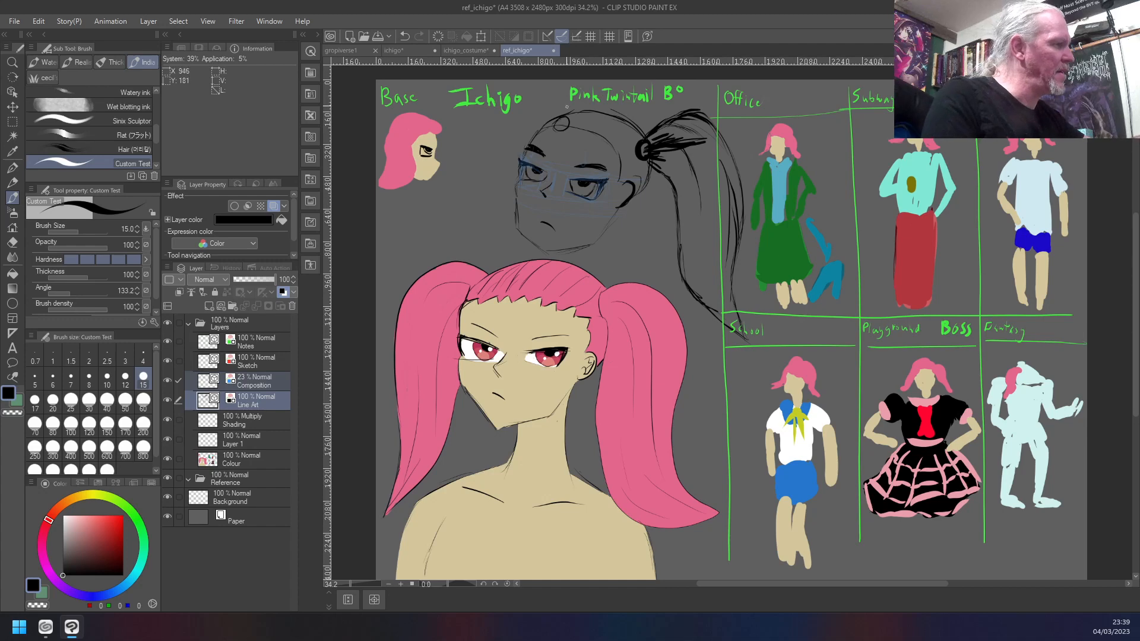
# - Ink the far twintail's upper arc from its hair tie, and undo the lower strands that run into the old head
pyautogui.moveTo(569, 121)
pyautogui.mouseDown()
pyautogui.moveTo(536, 80)
pyautogui.moveTo(560, 94)
pyautogui.moveTo(529, 77)
pyautogui.moveTo(562, 93)
pyautogui.moveTo(521, 85)
pyautogui.mouseUp()
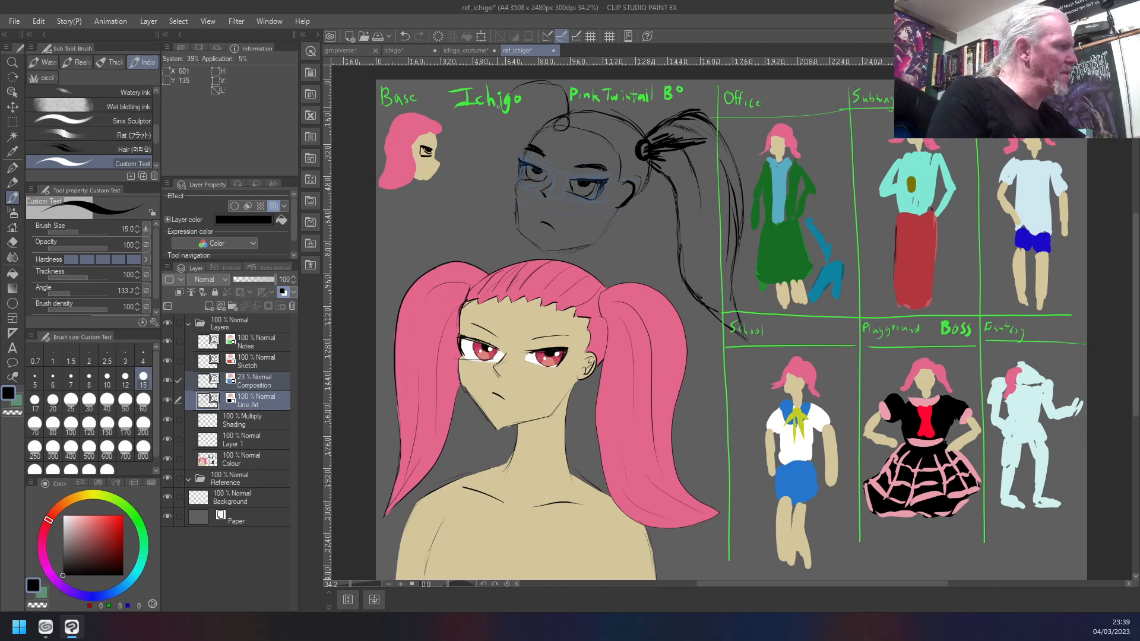
pyautogui.moveTo(494, 136)
pyautogui.mouseDown()
pyautogui.moveTo(486, 254)
pyautogui.moveTo(490, 238)
pyautogui.moveTo(504, 262)
pyautogui.moveTo(475, 274)
pyautogui.moveTo(493, 233)
pyautogui.mouseUp()
pyautogui.moveTo(489, 236); pyautogui.dragTo(478, 263)
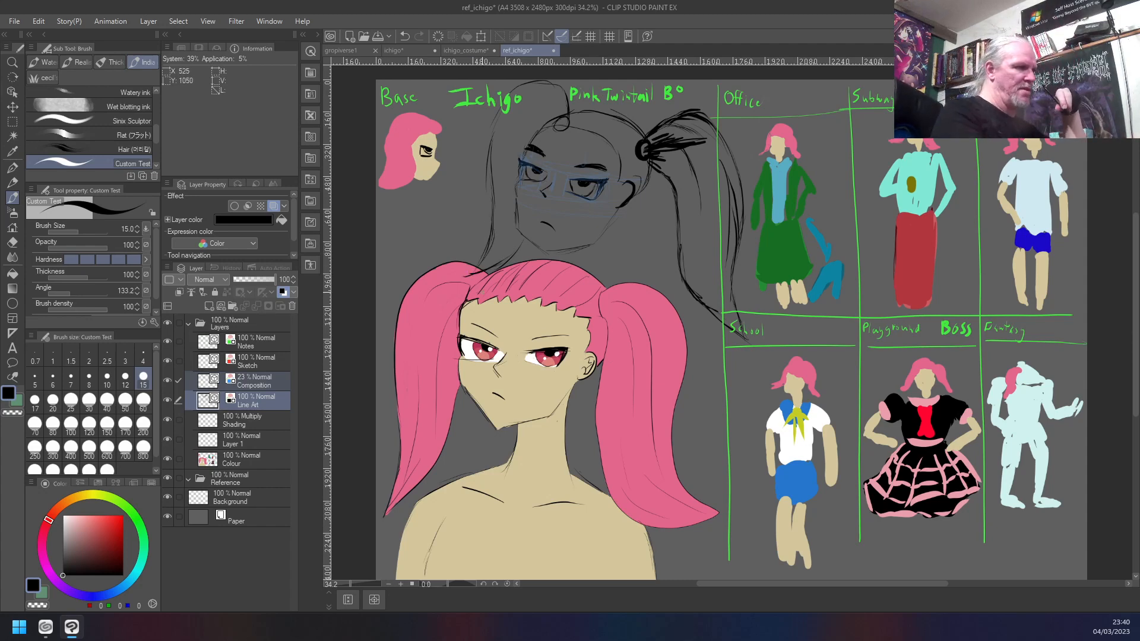
pyautogui.hotkey('ctrl', 'z')
pyautogui.hotkey('ctrl', 'z')
pyautogui.hotkey('ctrl', 'z')
pyautogui.hotkey('ctrl', 'z')
pyautogui.hotkey('ctrl', 'z')
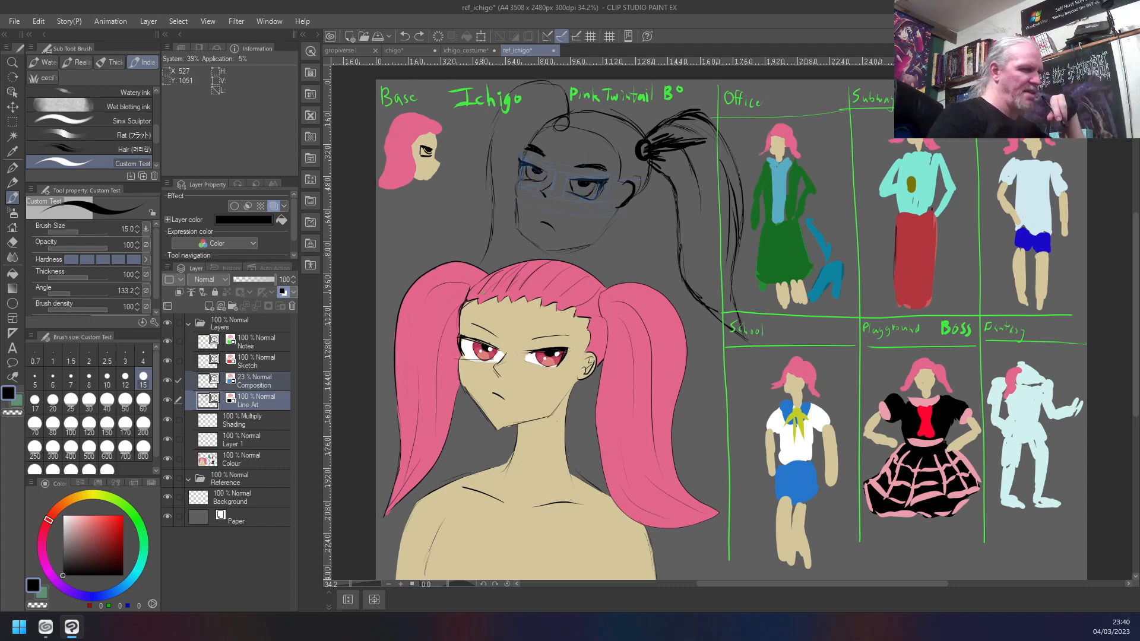
pyautogui.hotkey('ctrl', 'z')
pyautogui.hotkey('ctrl', 'z')
pyautogui.hotkey('ctrl', 'z')
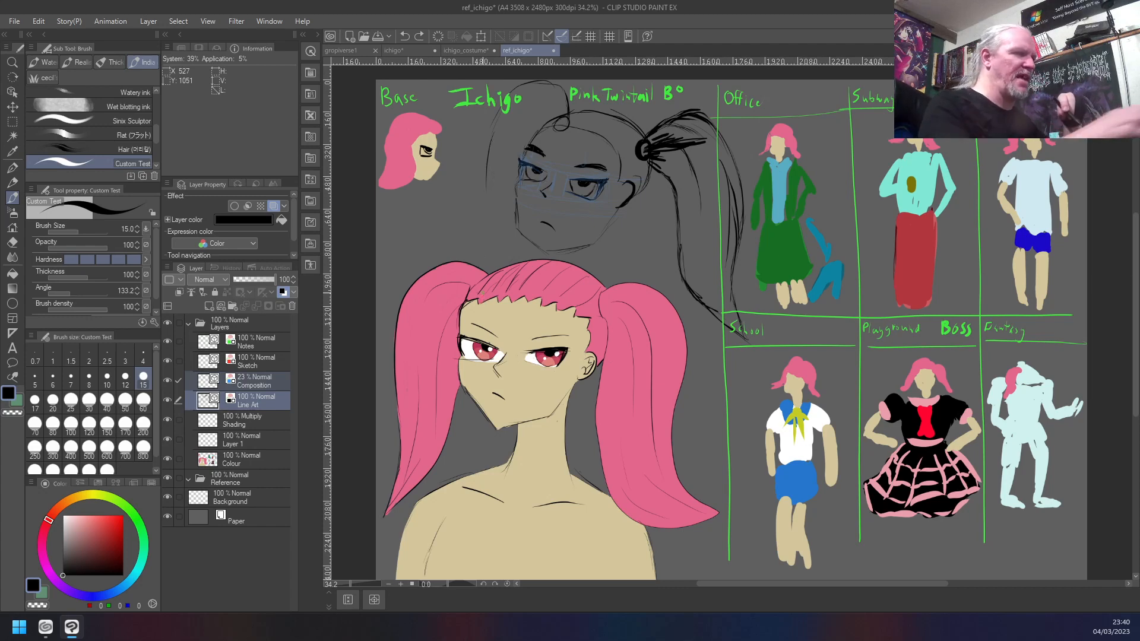
# - Enclose the old coloured bust in a rectangular selection down to the lower edge of the page
pyautogui.press('m')
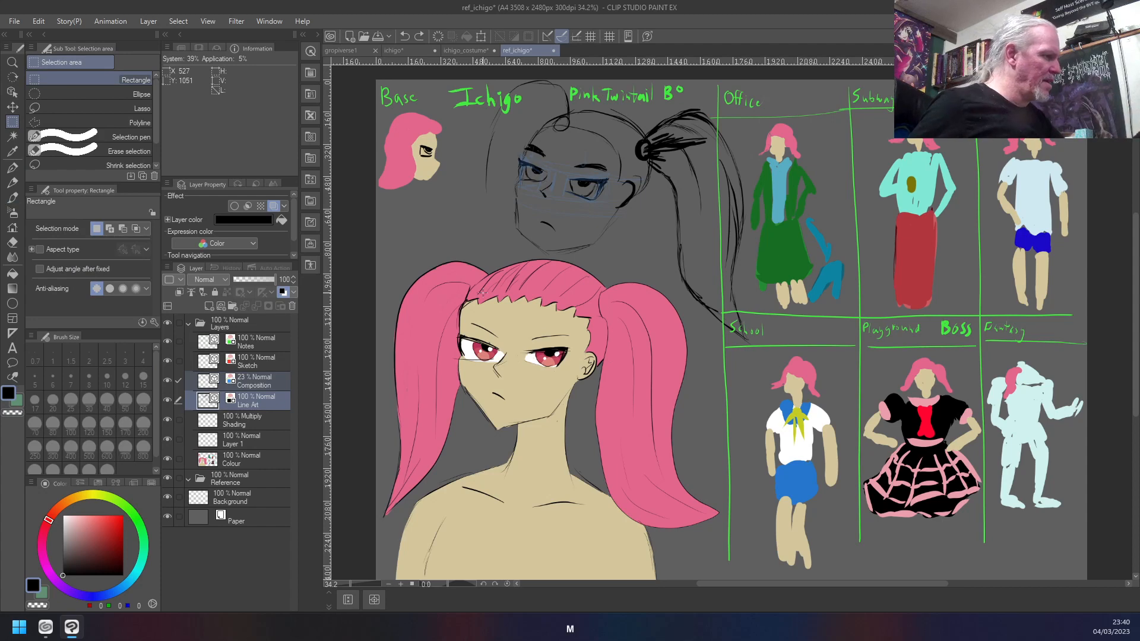
pyautogui.moveTo(369, 259); pyautogui.dragTo(718, 428)
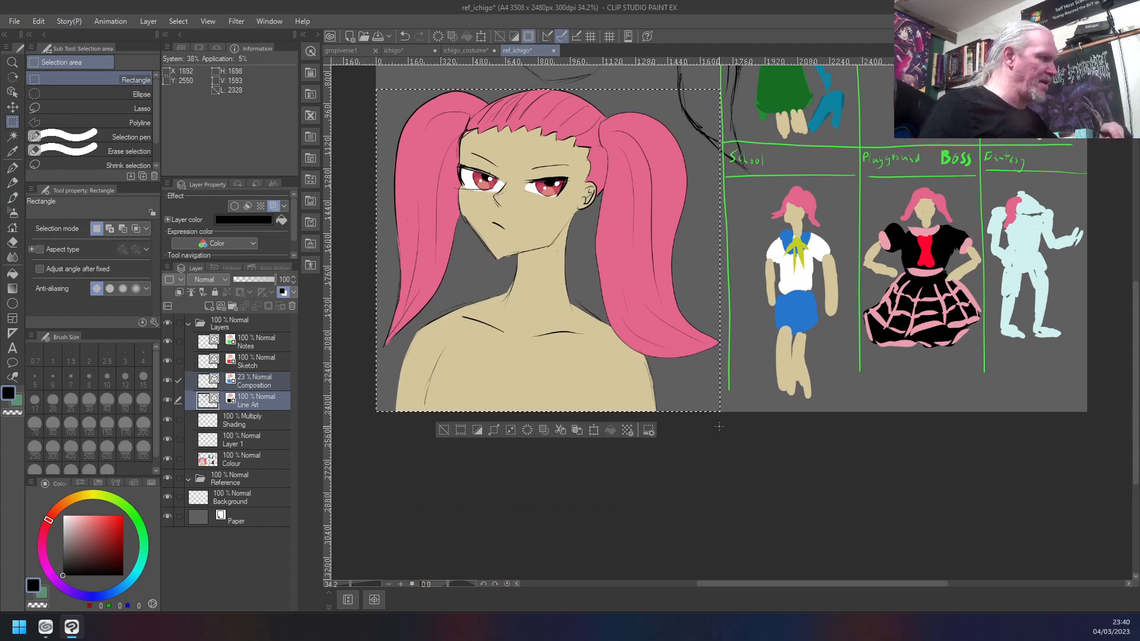
pyautogui.moveTo(1136, 396); pyautogui.dragTo(1137, 336)
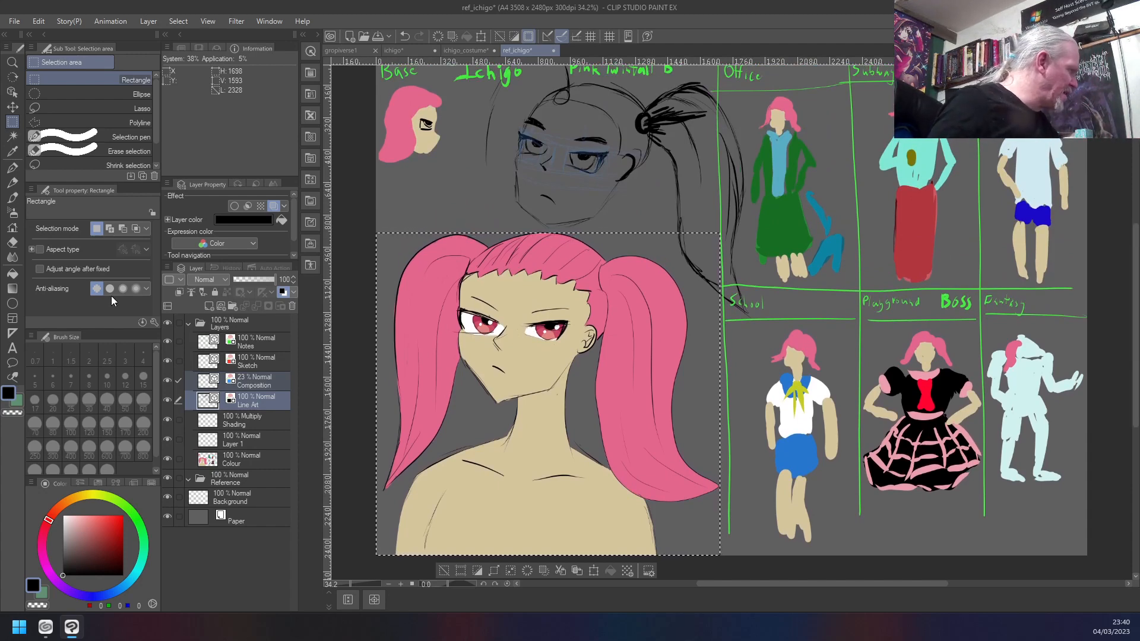
# - Add the tops of the old bust's hair to the selection and subtract the area around the new twintail's lower end
pyautogui.click(109, 229)
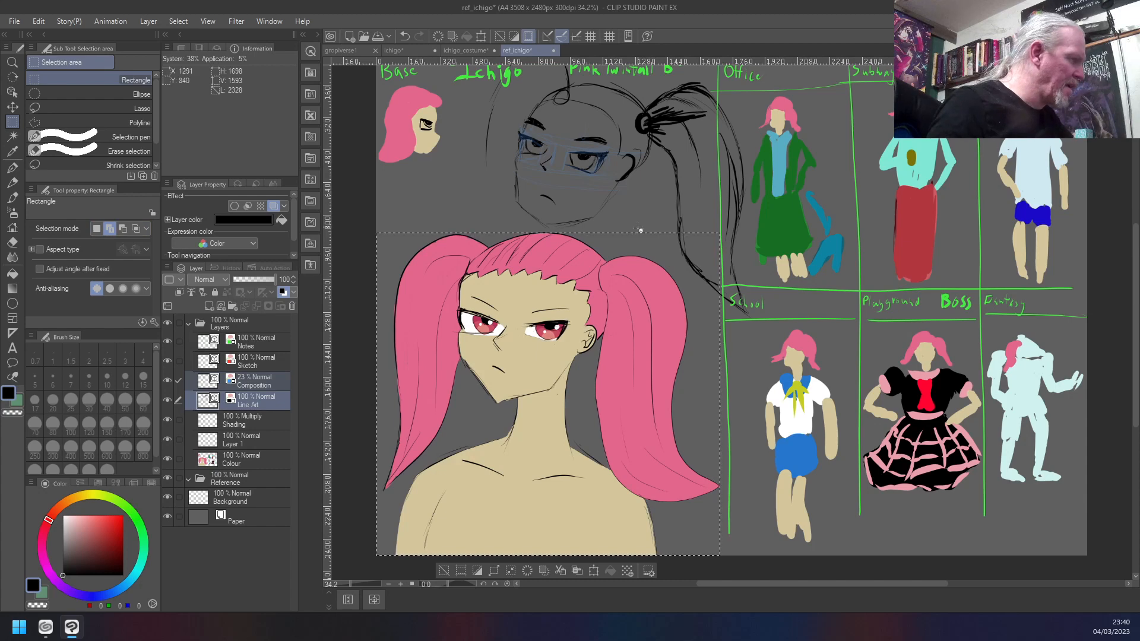
pyautogui.moveTo(628, 242); pyautogui.dragTo(496, 230)
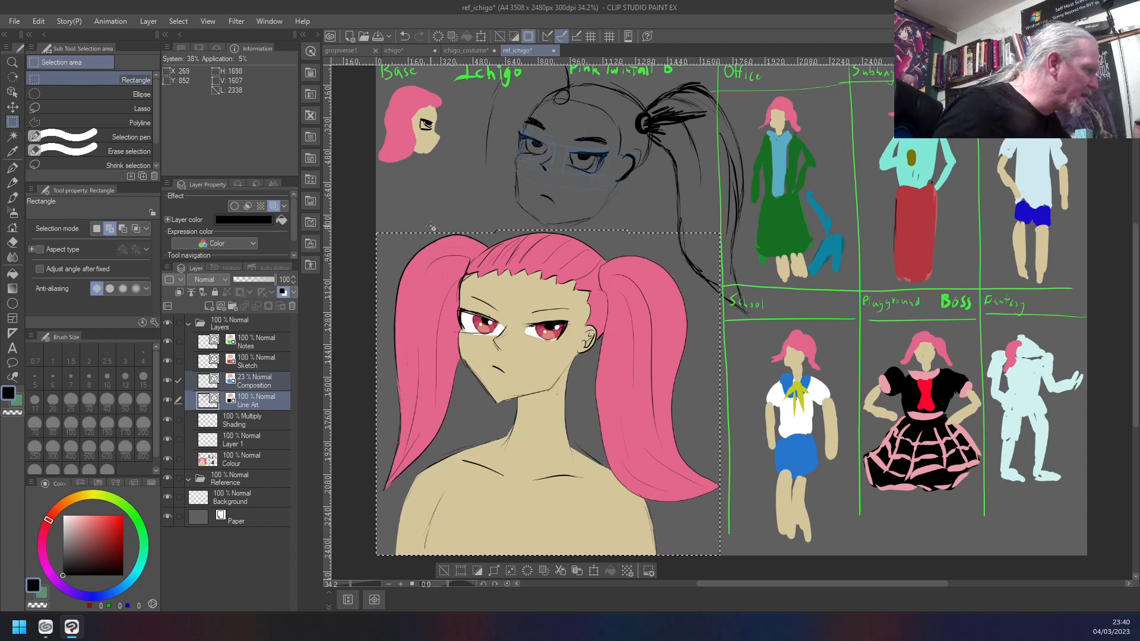
pyautogui.moveTo(470, 250); pyautogui.dragTo(432, 225)
pyautogui.hotkey('ctrl', 'z')
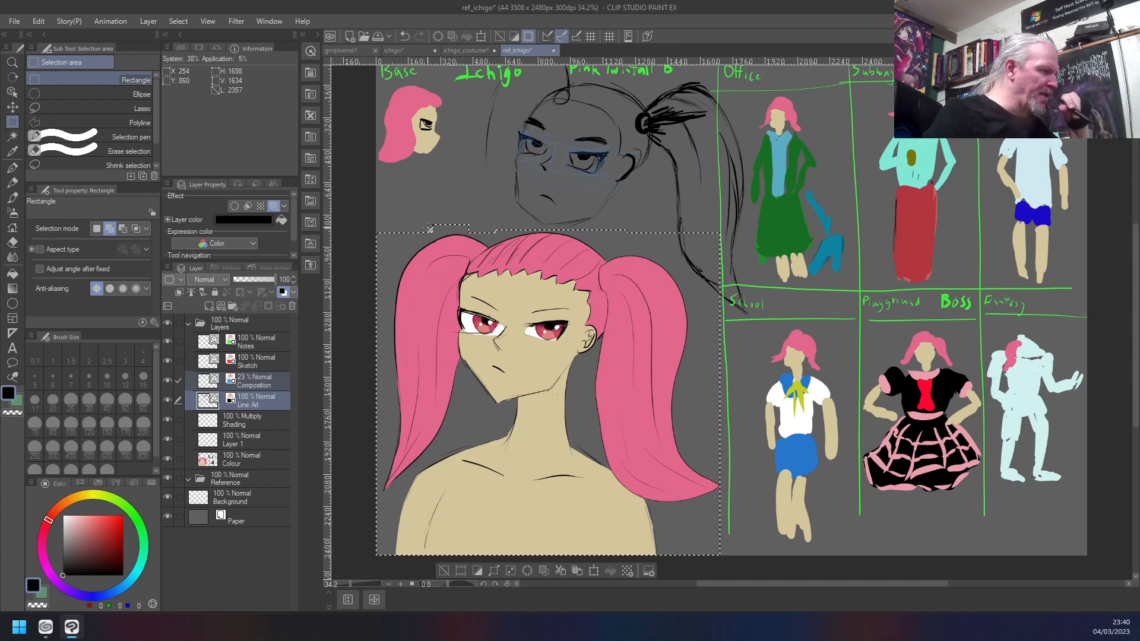
pyautogui.click(124, 229)
pyautogui.moveTo(666, 218); pyautogui.dragTo(745, 311)
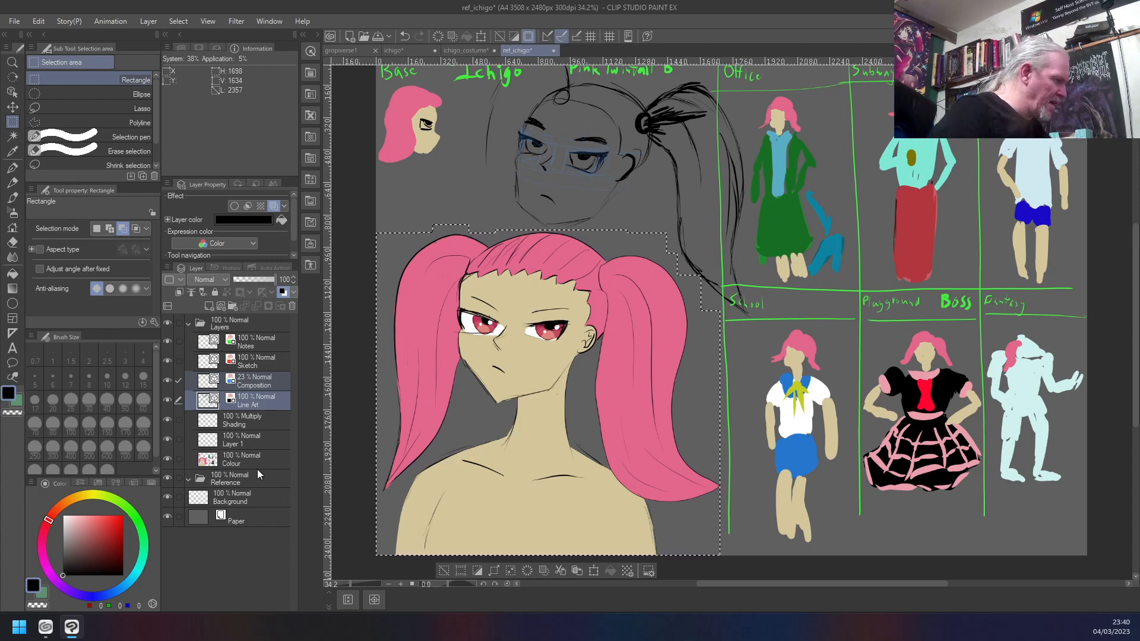
# - Cut and paste the selected old bust from the Line Art and Colour layers onto separate new layers
pyautogui.keyDown('ctrl'); pyautogui.click(255, 460); pyautogui.keyUp('ctrl')
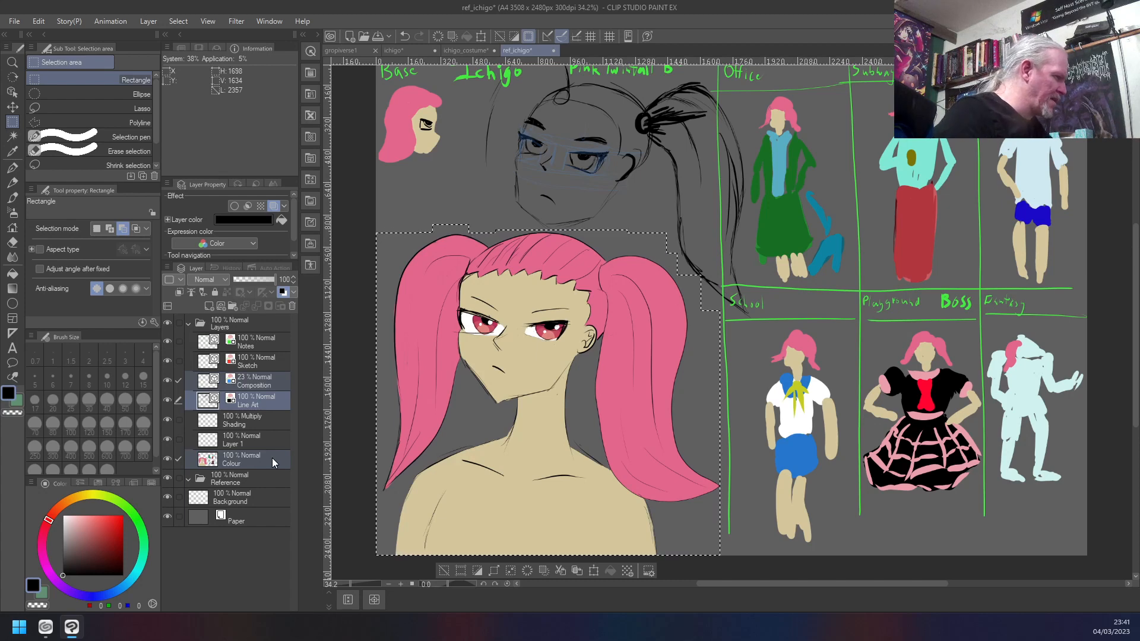
pyautogui.click(276, 407)
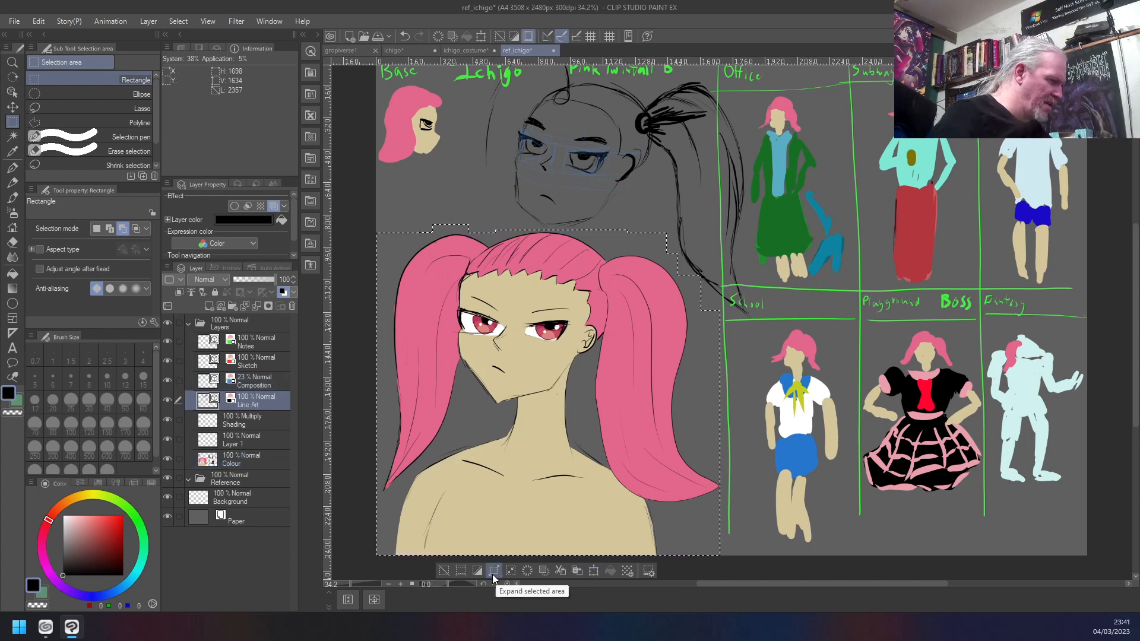
pyautogui.click(558, 571)
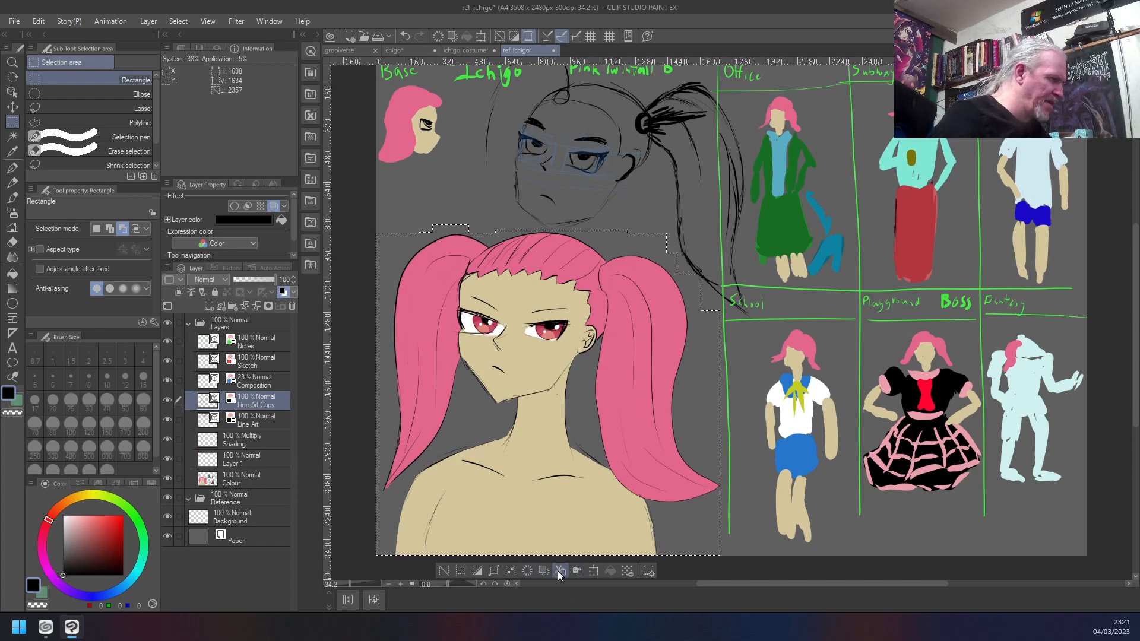
pyautogui.click(279, 479)
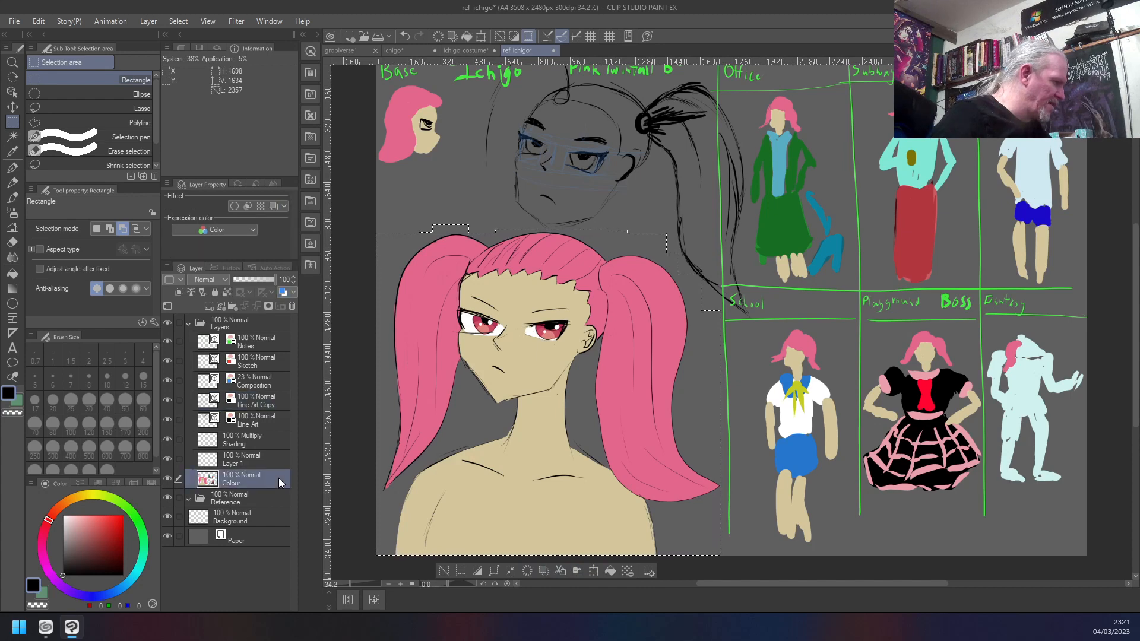
pyautogui.click(560, 571)
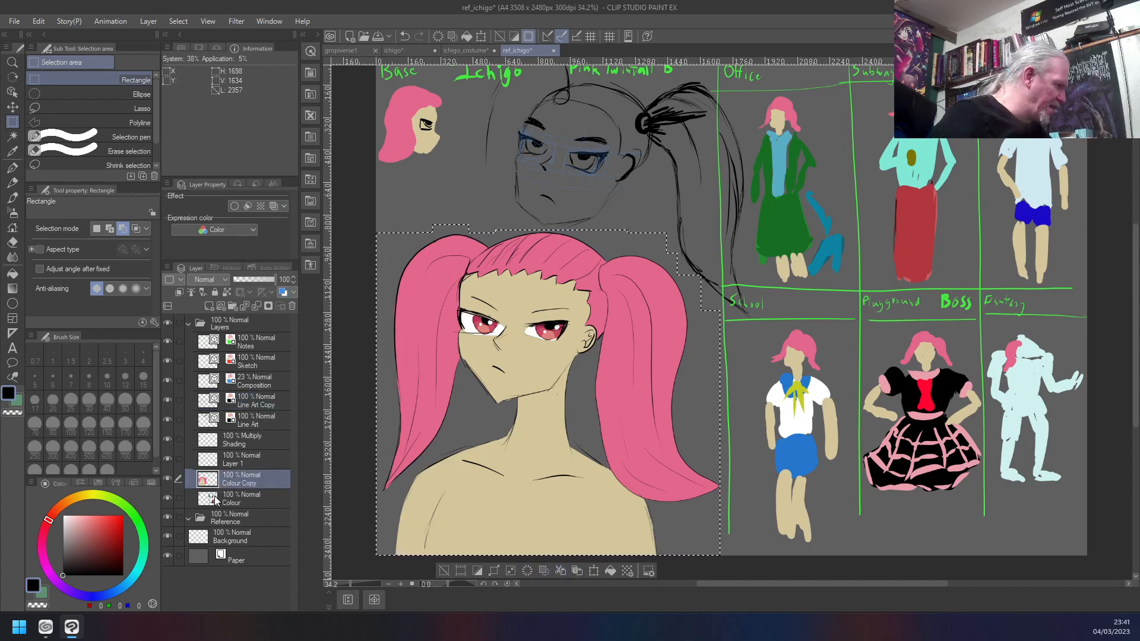
# - Move Line Art Copy directly above Colour Copy and put both layers into a new folder
pyautogui.moveTo(252, 402); pyautogui.dragTo(250, 465)
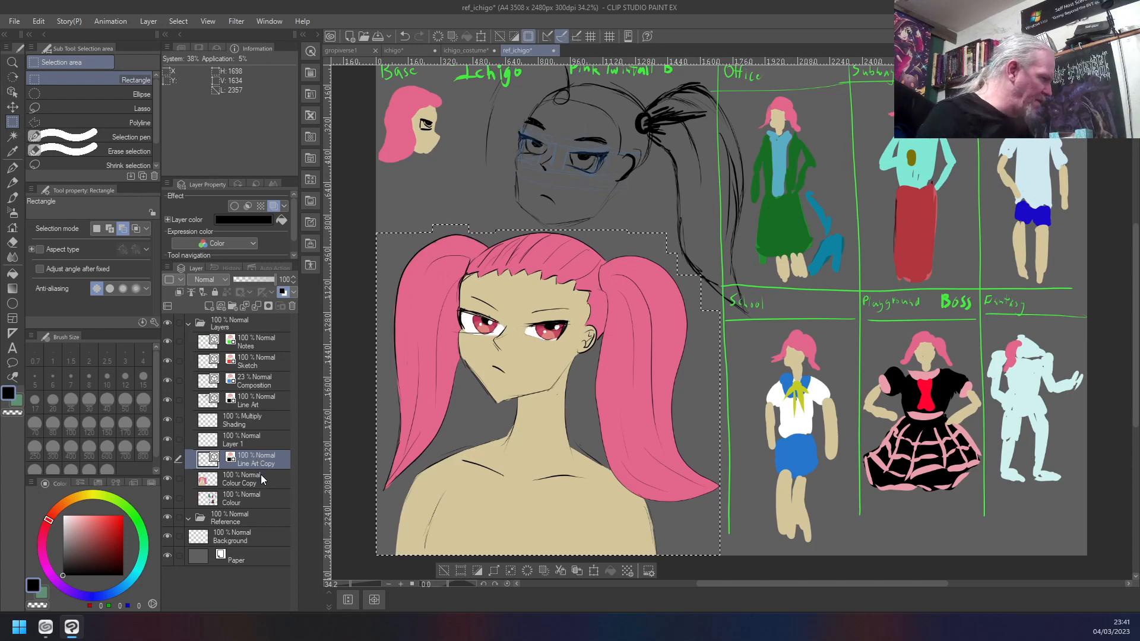
pyautogui.keyDown('ctrl'); pyautogui.click(261, 475); pyautogui.keyUp('ctrl')
pyautogui.rightClick(261, 463)
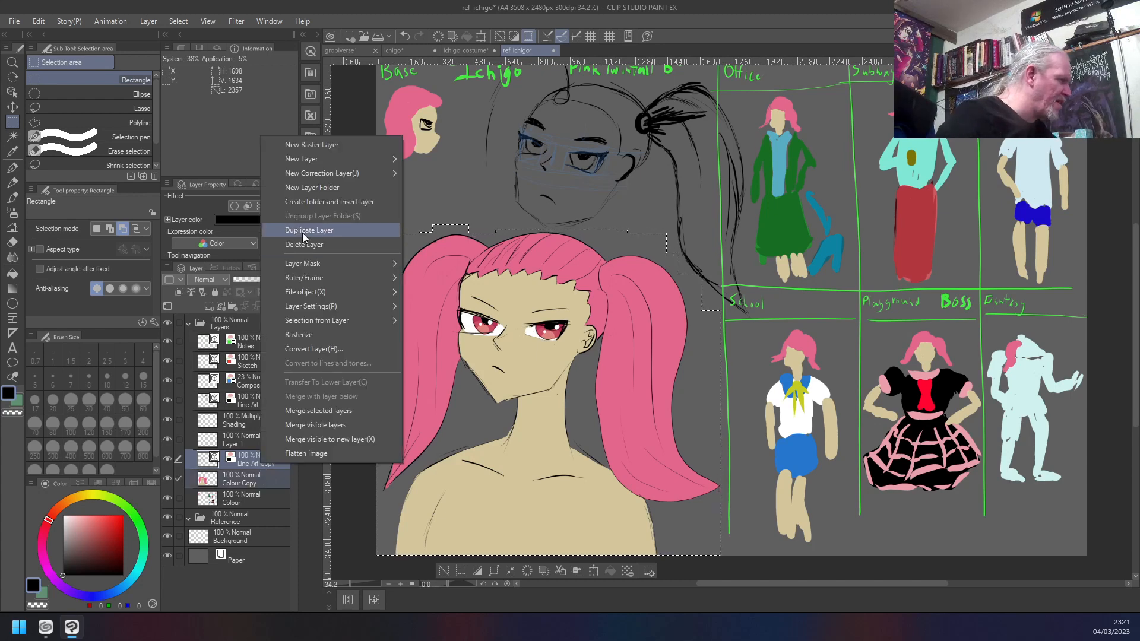
pyautogui.click(292, 202)
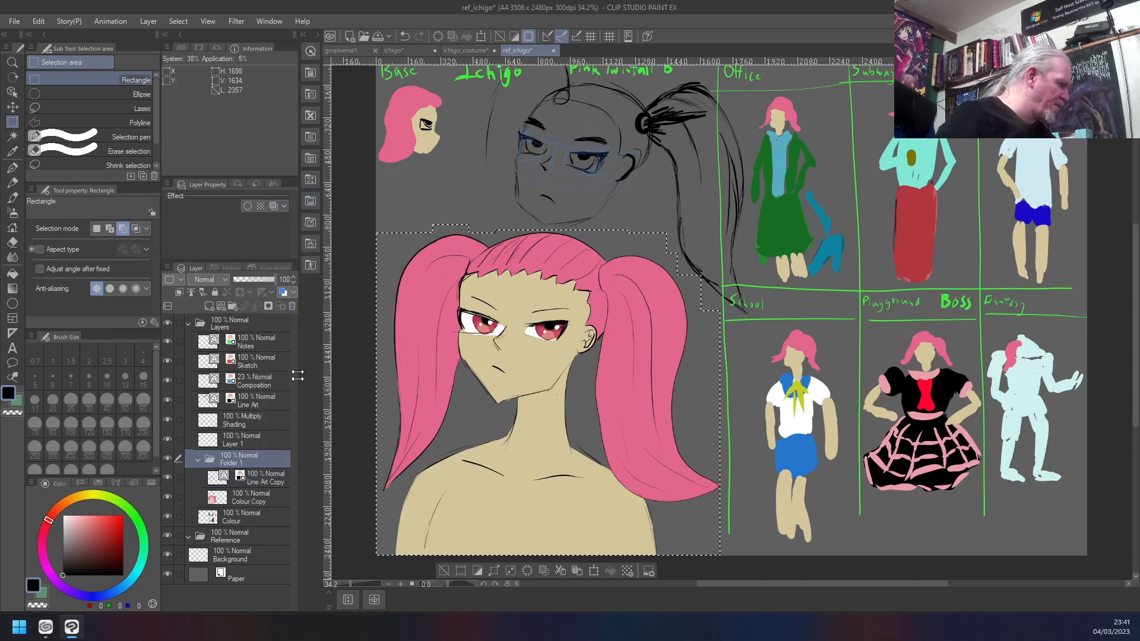
# - Rename the new layer folder as Old Portrait
pyautogui.doubleClick(236, 463)
pyautogui.write('Old')
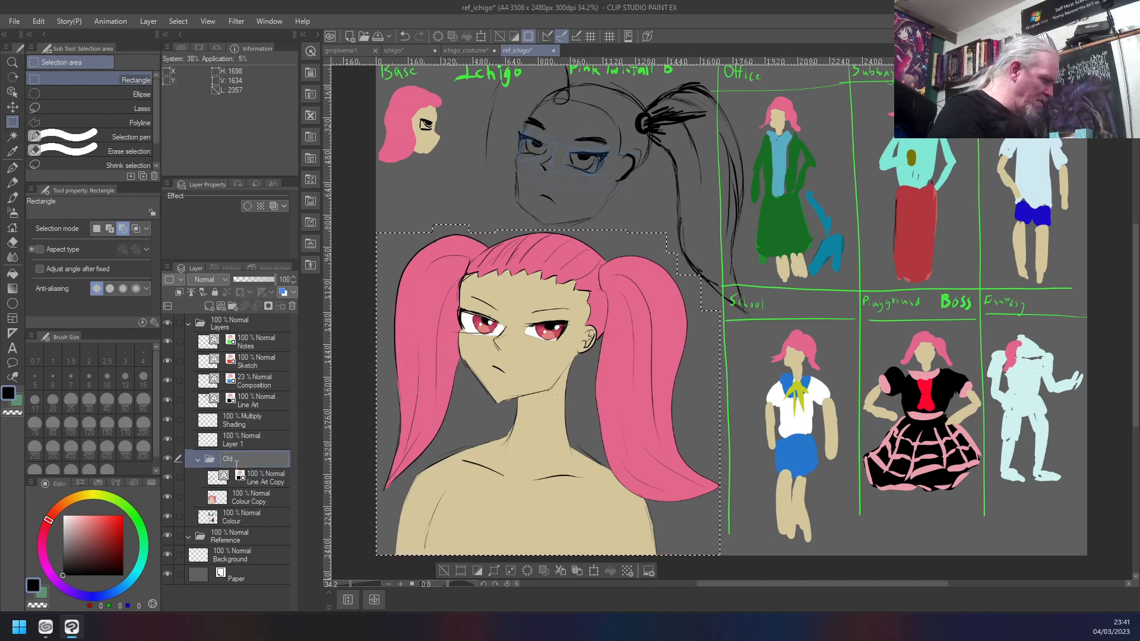
pyautogui.write(' Portrait')
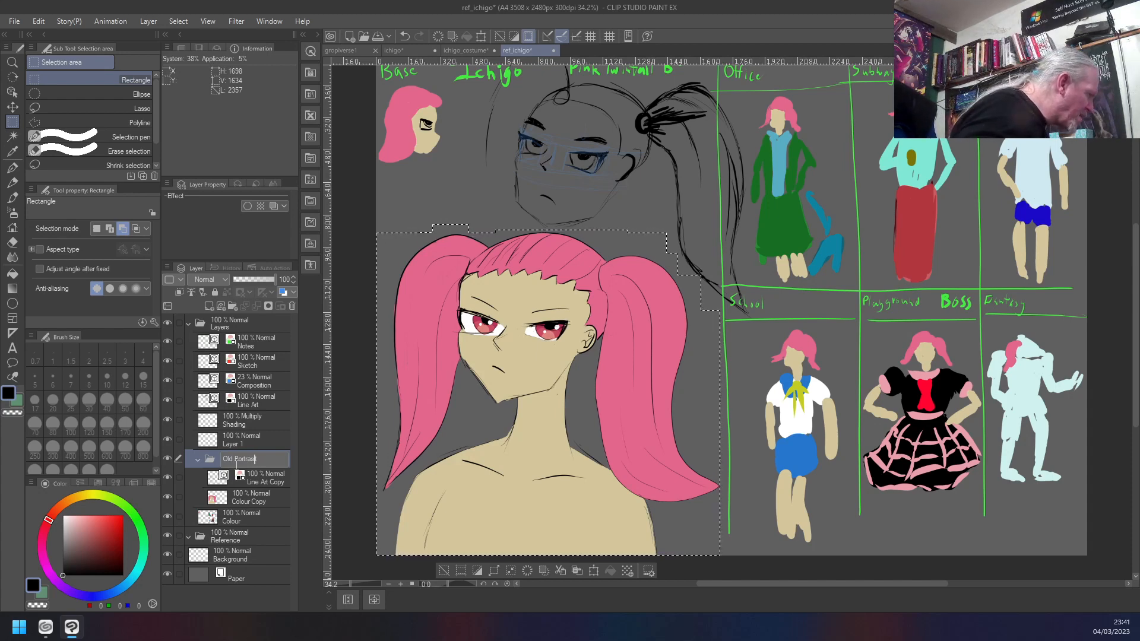
pyautogui.press('BackSpace')
pyautogui.press('BackSpace')
pyautogui.press('BackSpace')
pyautogui.write('ait')
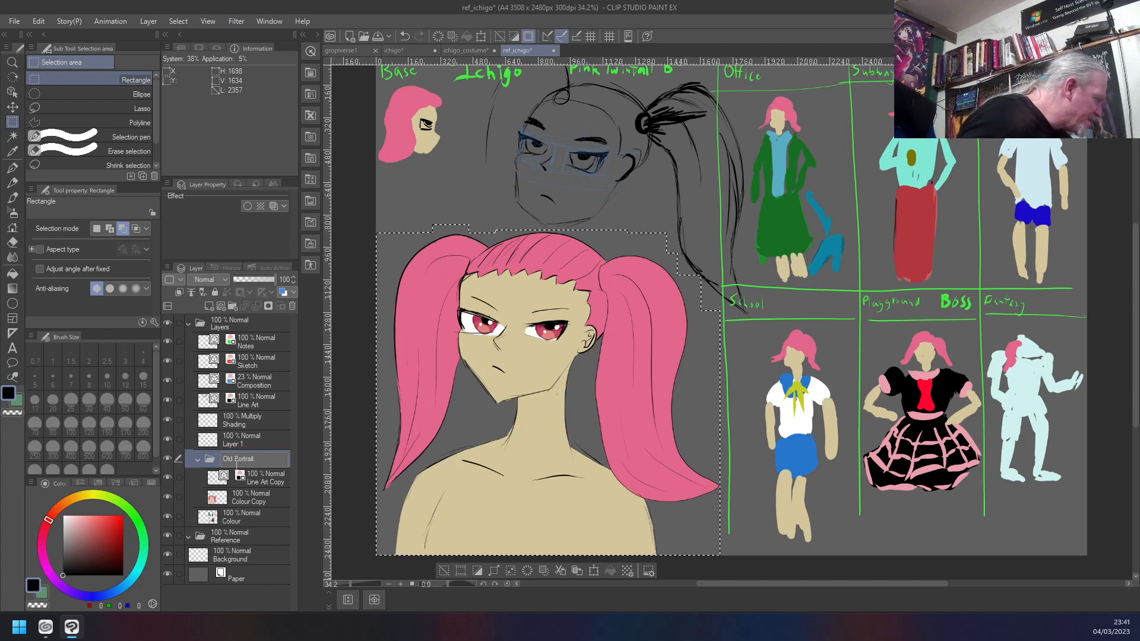
pyautogui.press('Return')
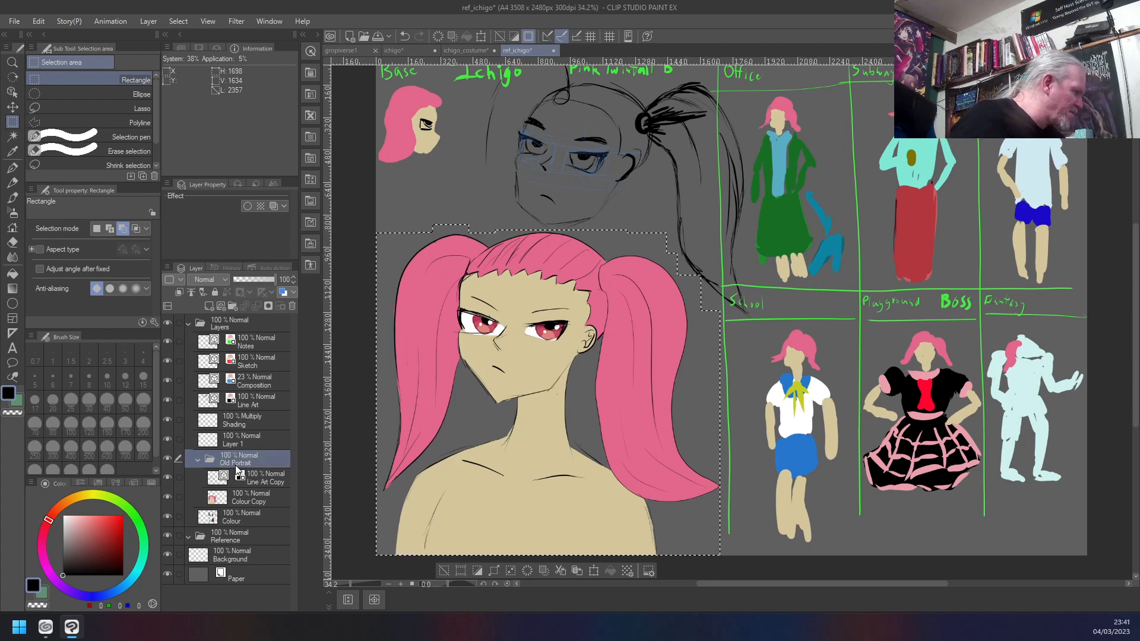
# - Collapse the Old Portrait folder, move it directly below the Colour layer and clear the canvas selection
pyautogui.click(198, 461)
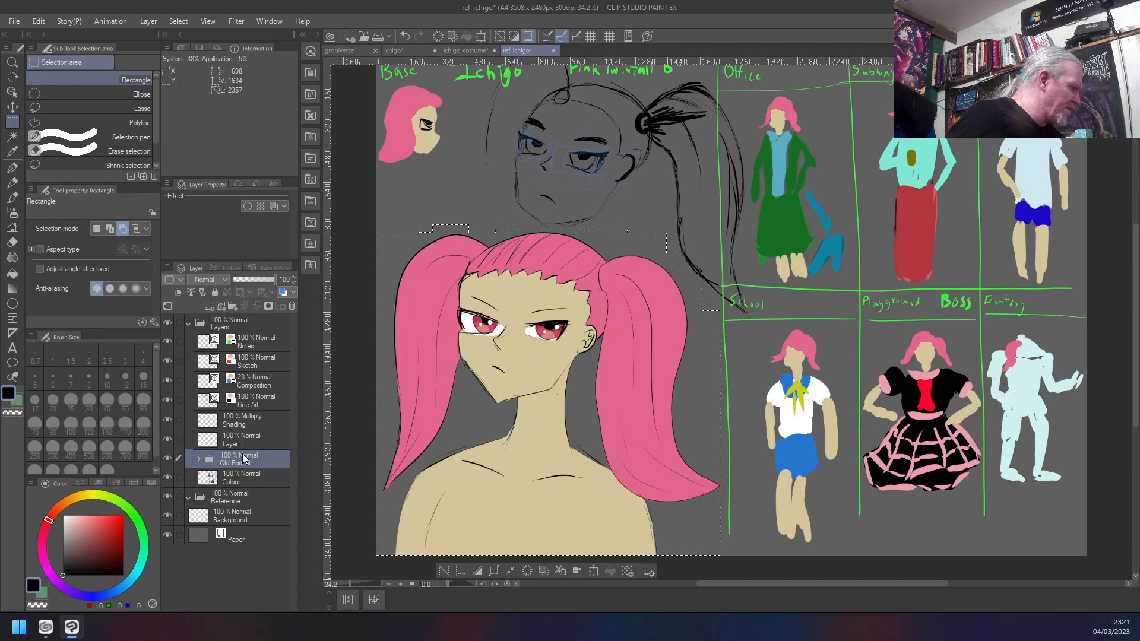
pyautogui.moveTo(245, 462); pyautogui.dragTo(245, 488)
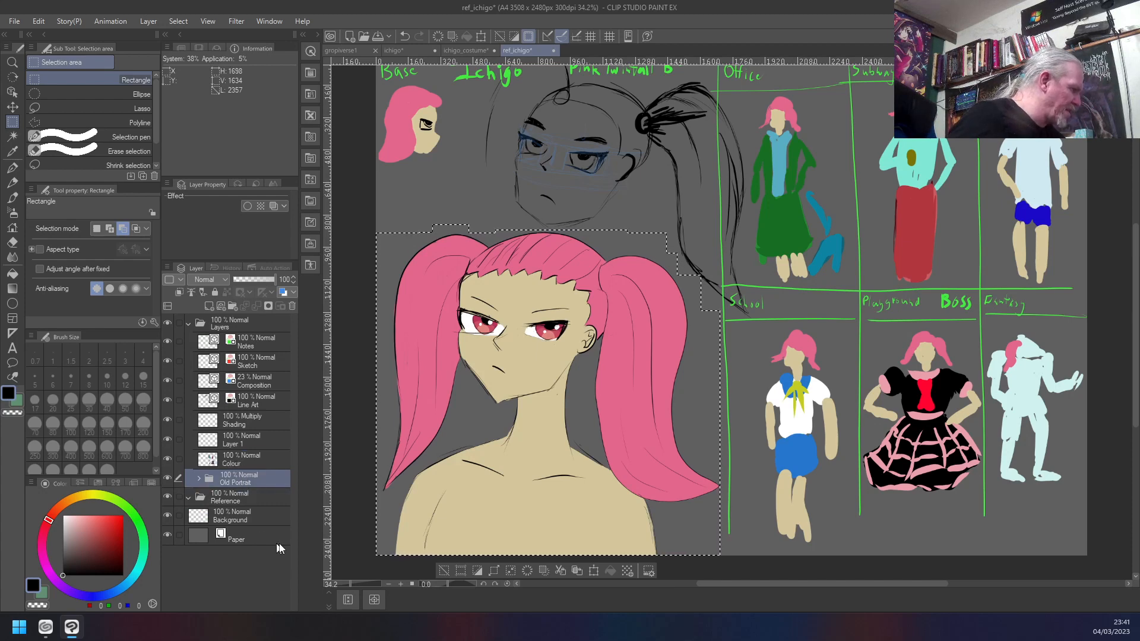
pyautogui.click(167, 480)
pyautogui.click(167, 480)
pyautogui.click(166, 480)
pyautogui.click(167, 479)
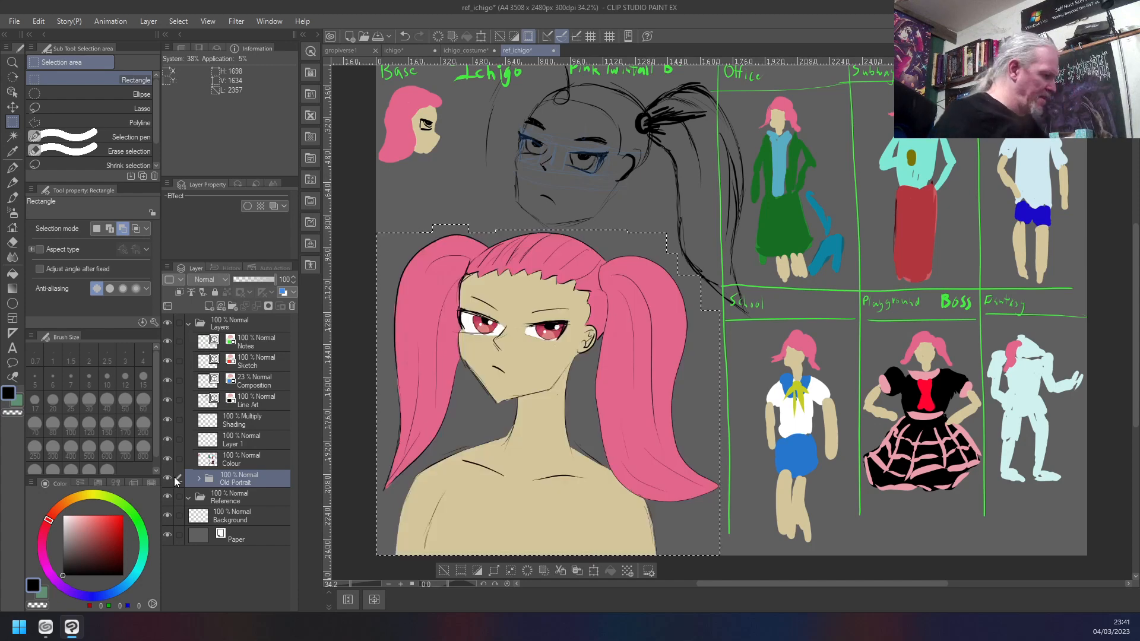
pyautogui.hotkey('ctrl', 'd')
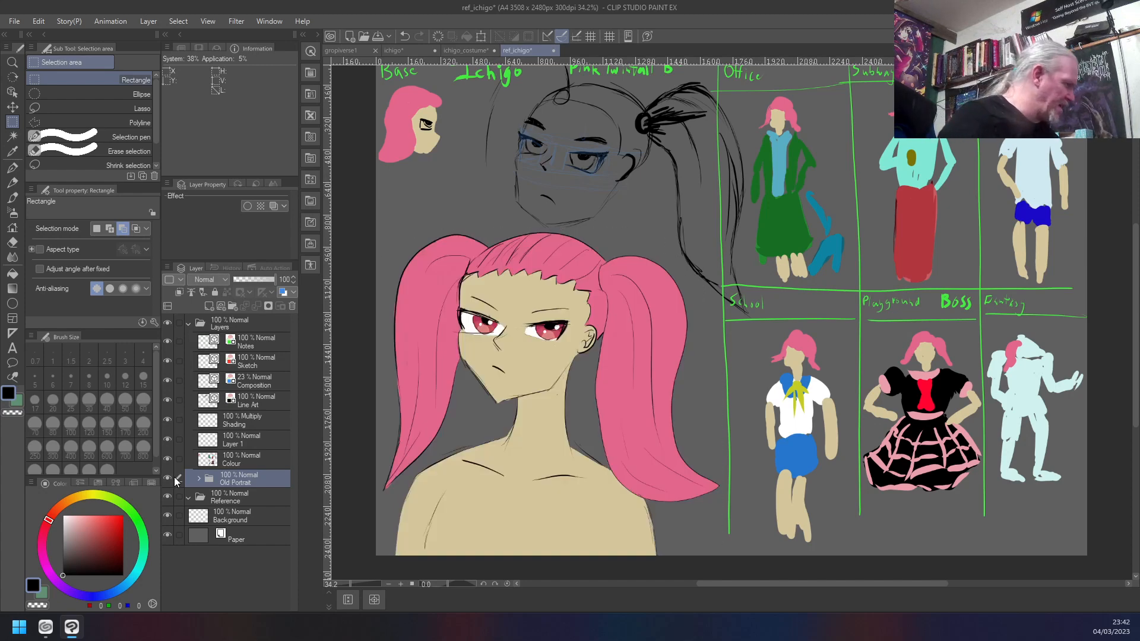
# - Compare the sheet with the Old Portrait folder hidden and shown
pyautogui.click(167, 480)
pyautogui.click(167, 479)
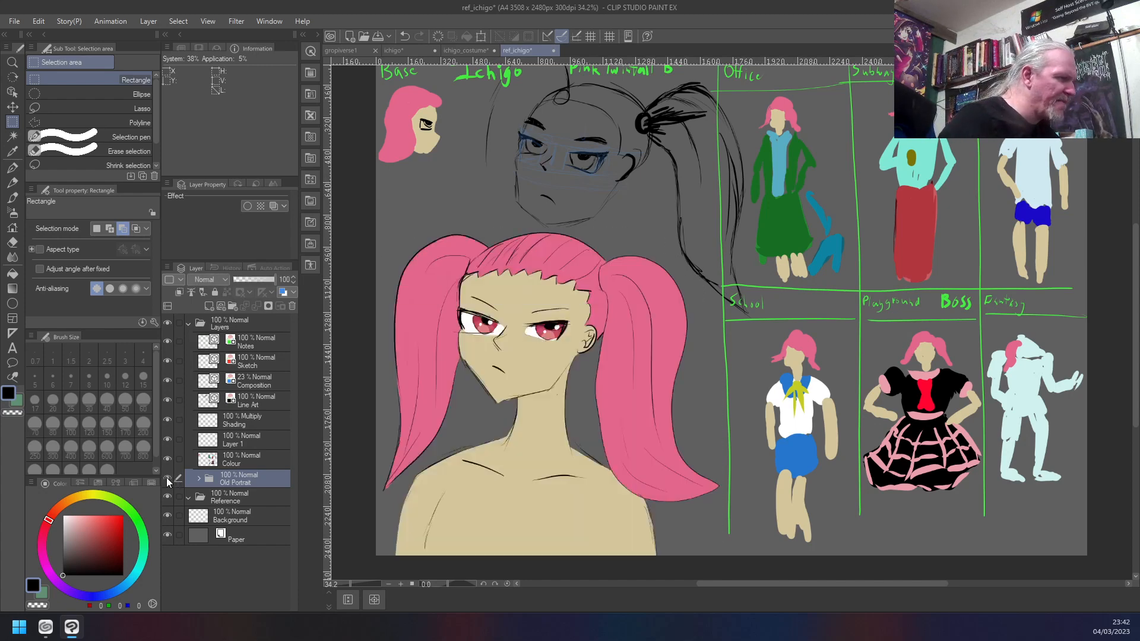
pyautogui.click(167, 479)
pyautogui.click(167, 480)
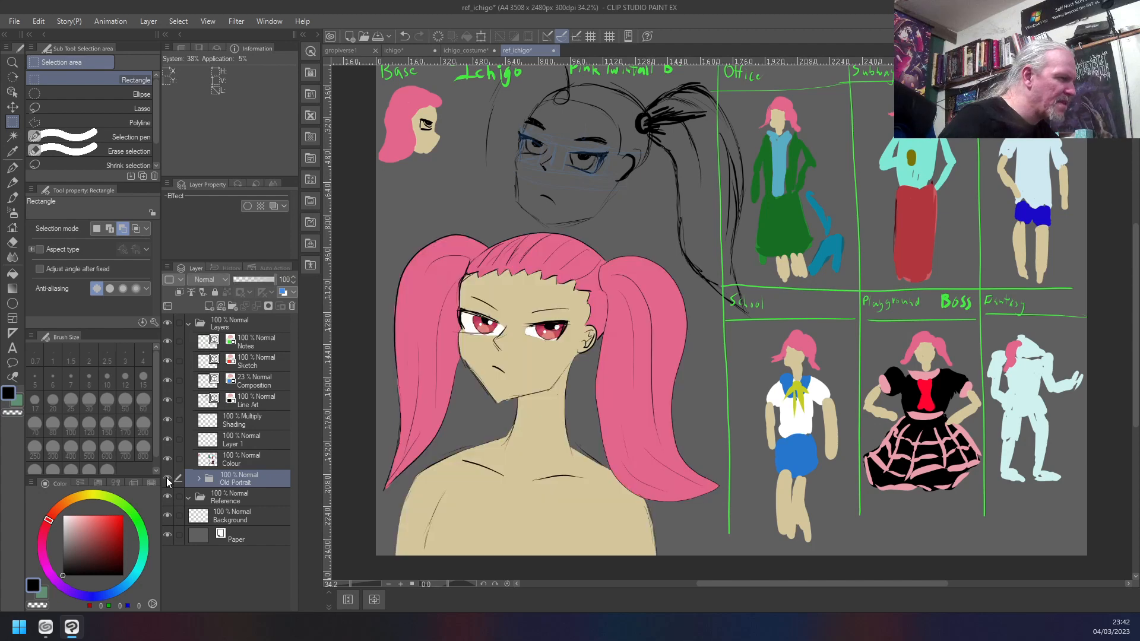
pyautogui.click(166, 479)
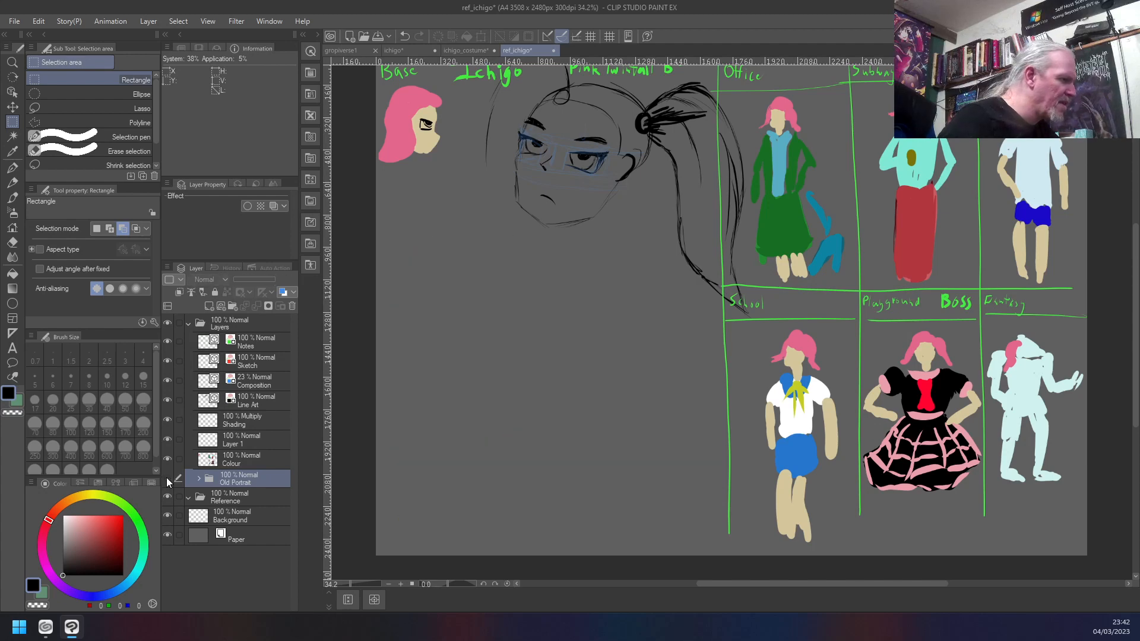
pyautogui.click(167, 480)
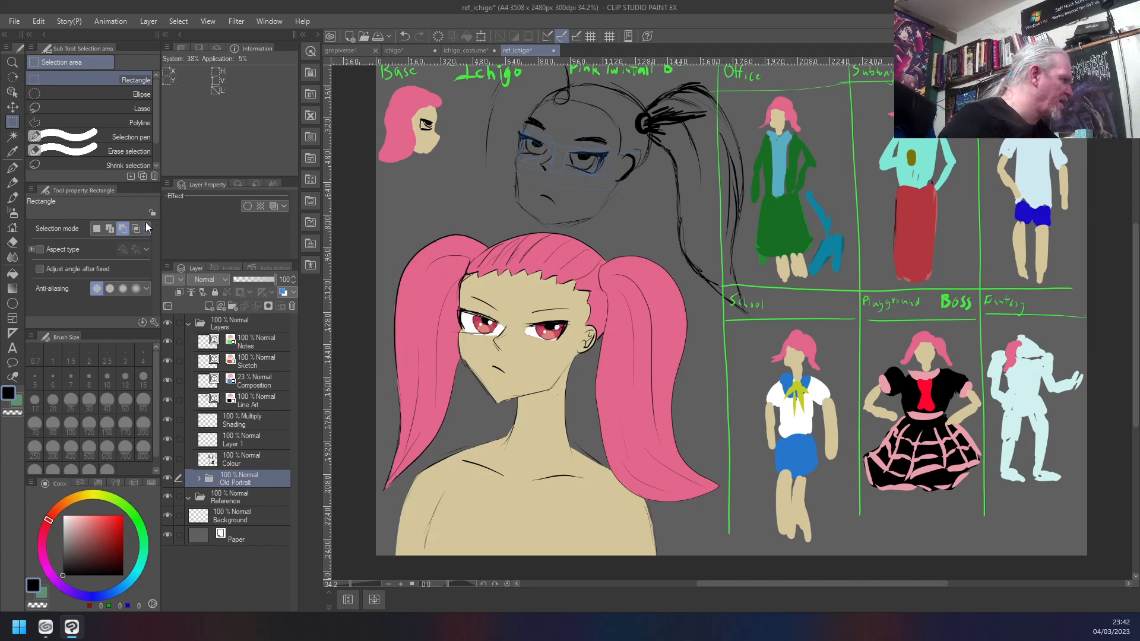
# - Enclose the new twintail's lower end in a fresh rectangular selection and make Line Art Copy the active layer
pyautogui.click(96, 228)
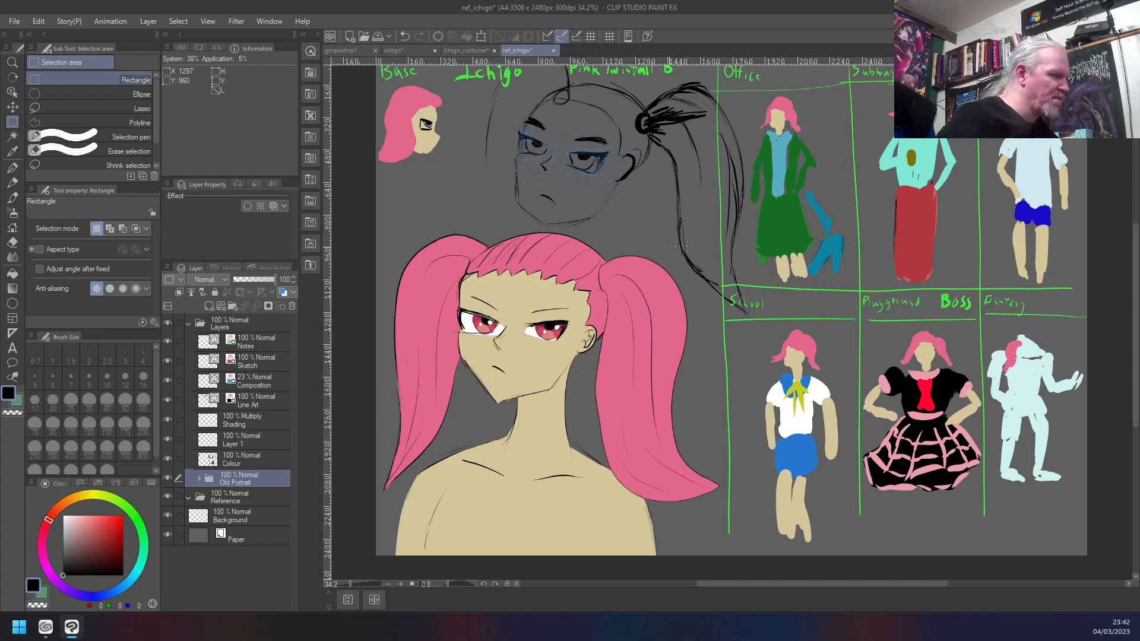
pyautogui.moveTo(689, 259); pyautogui.dragTo(713, 294)
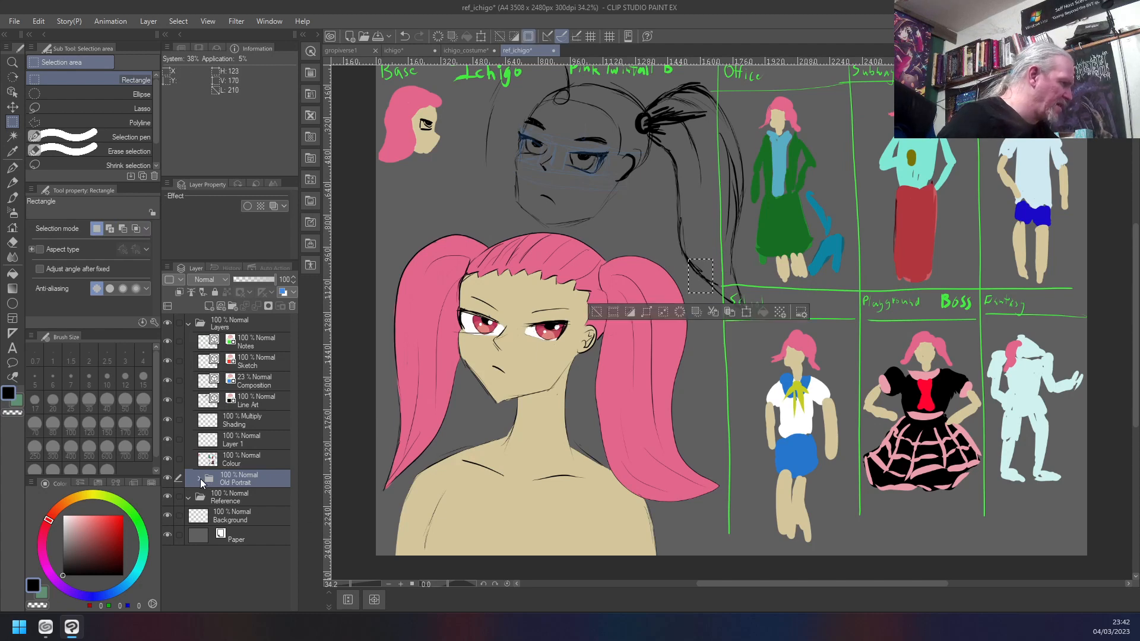
pyautogui.click(200, 478)
pyautogui.click(262, 499)
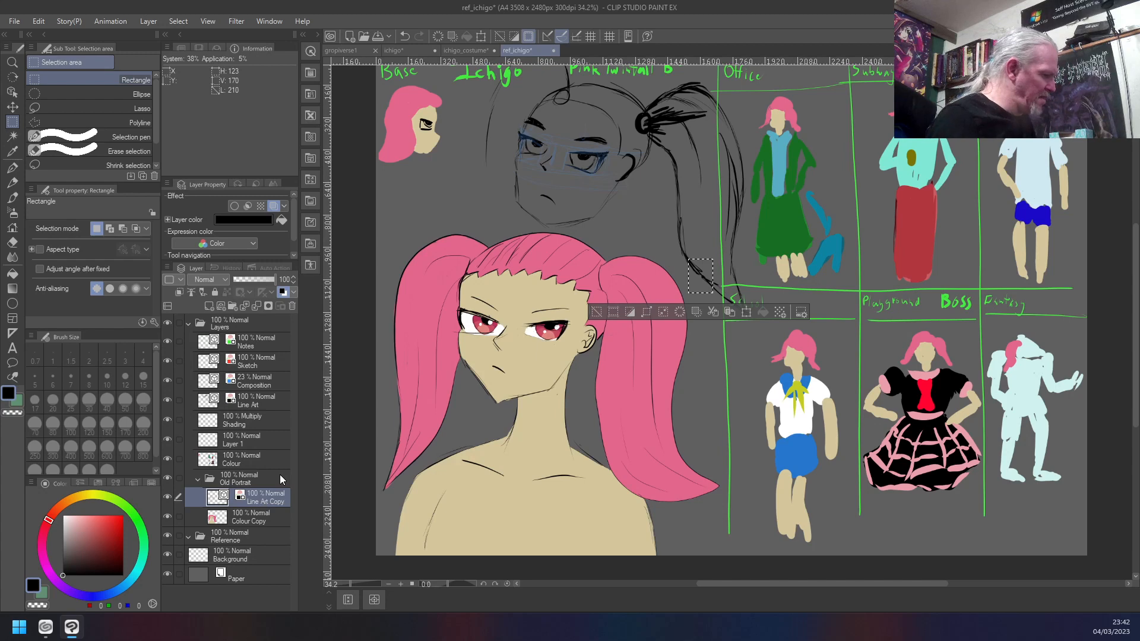
pyautogui.hotkey('ctrl', 'z')
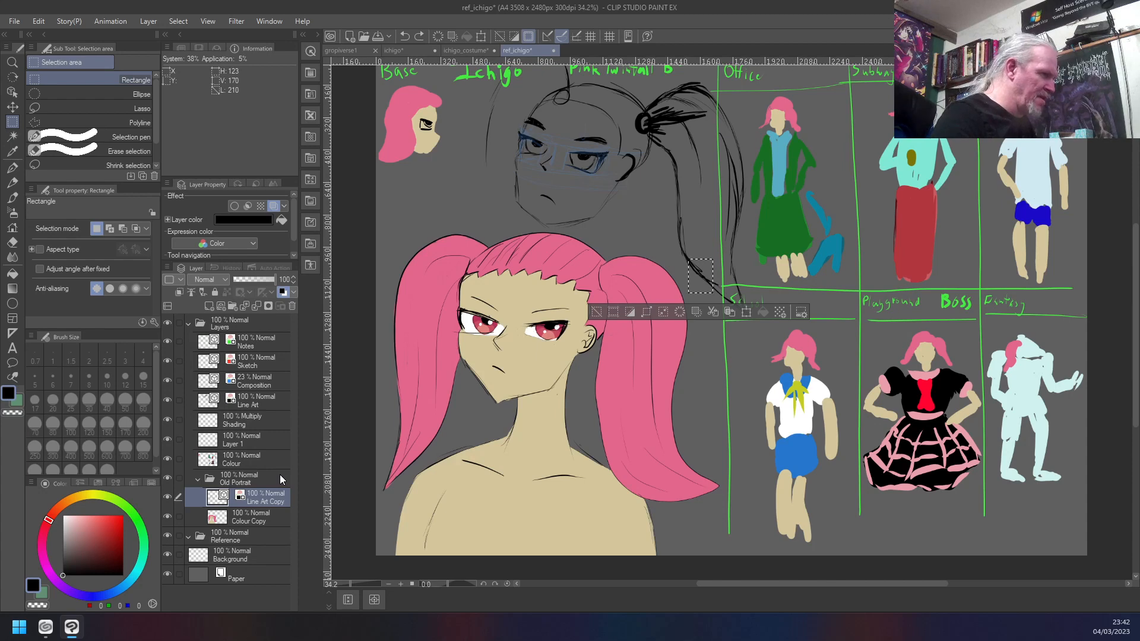
# - Collapse the Old Portrait folder and hide it
pyautogui.click(199, 479)
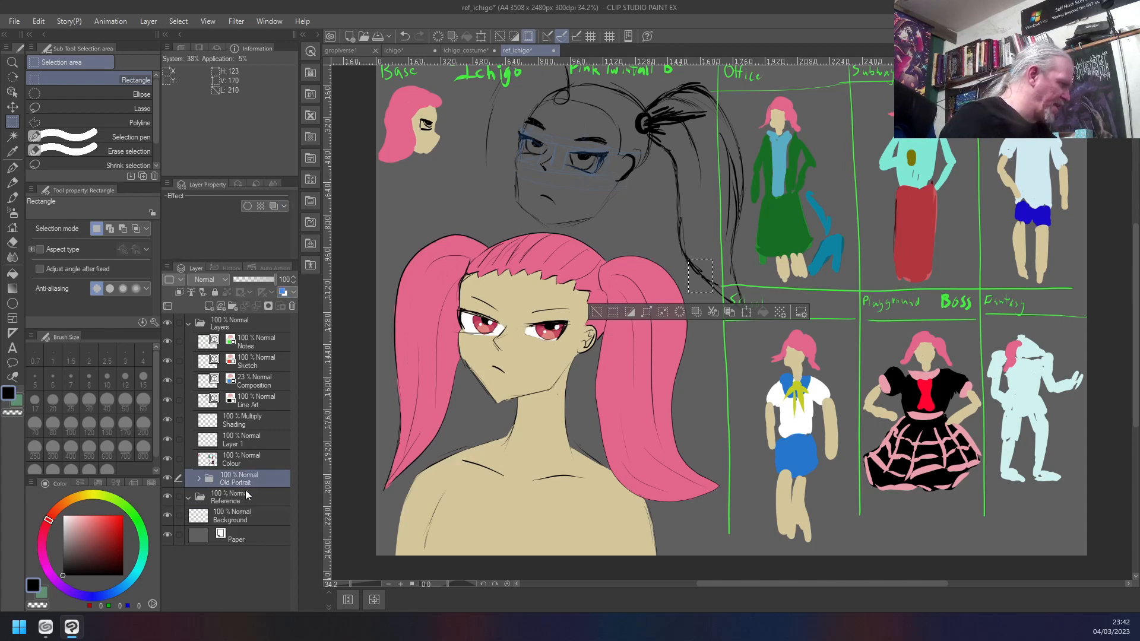
pyautogui.click(169, 479)
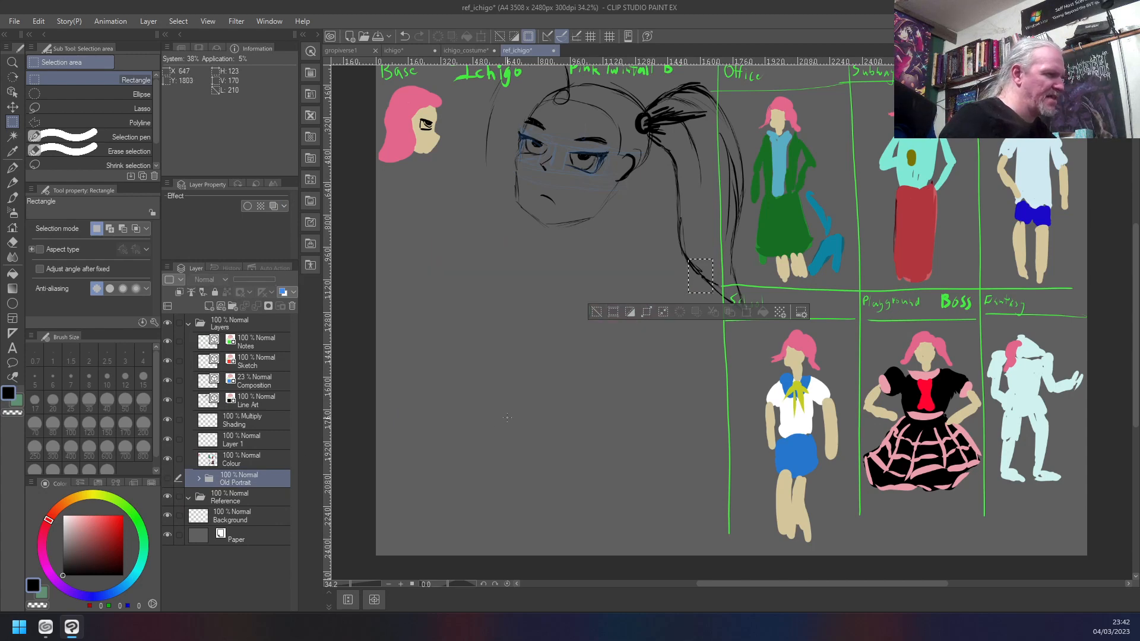
pyautogui.scroll(1, 623, 412)
pyautogui.scroll(-3, 618, 372)
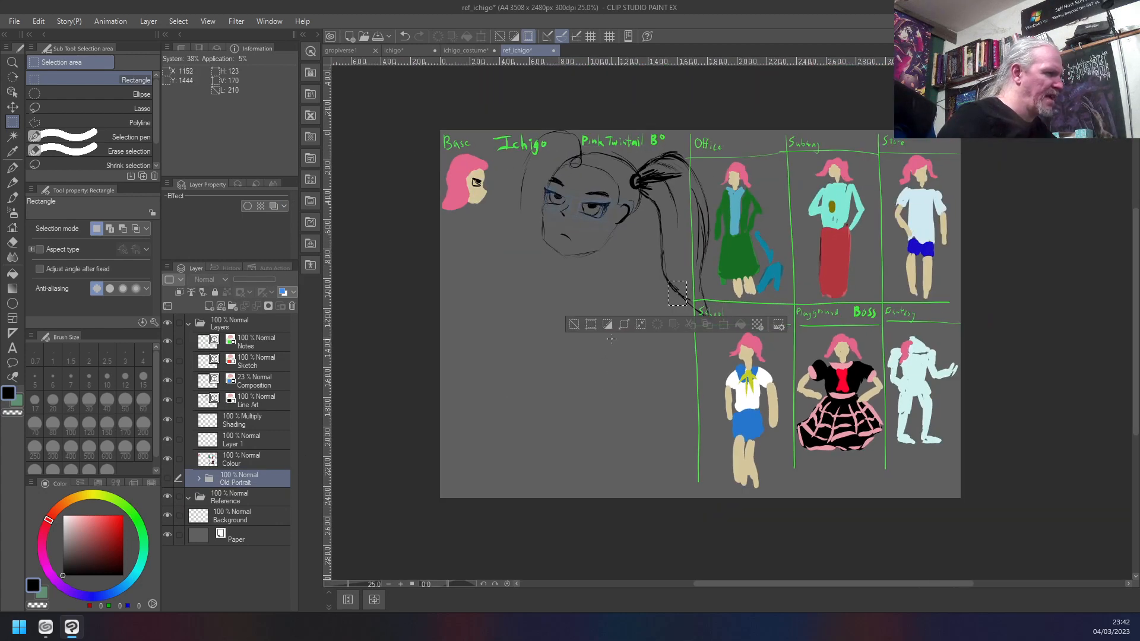
# - Check what Layer 1 contains by toggling its visibility and delete the layer
pyautogui.click(276, 402)
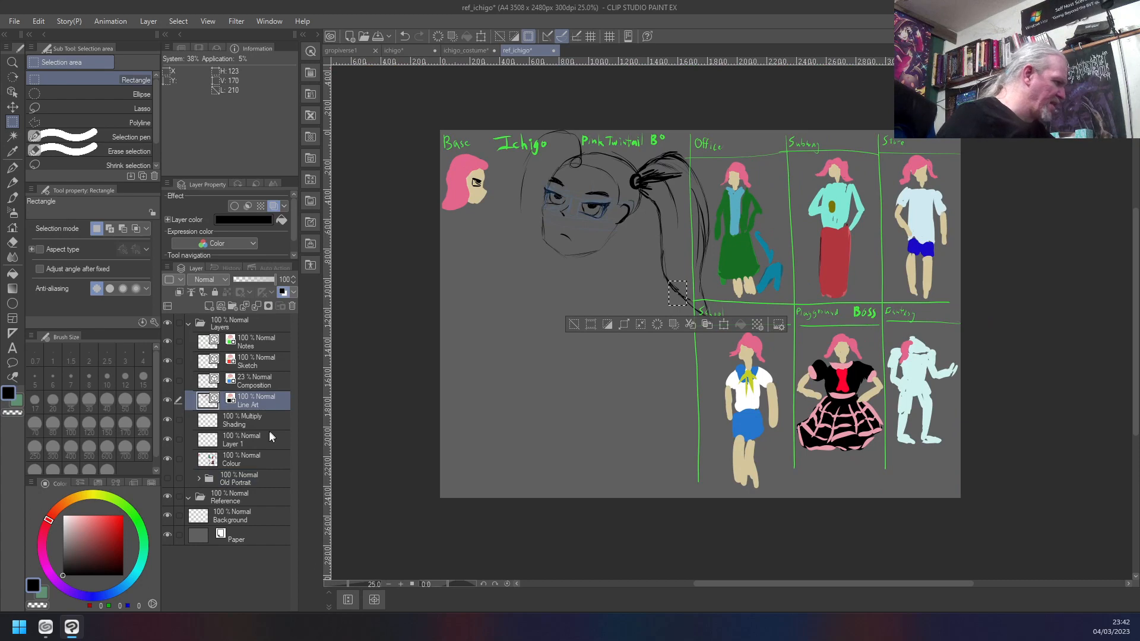
pyautogui.click(261, 441)
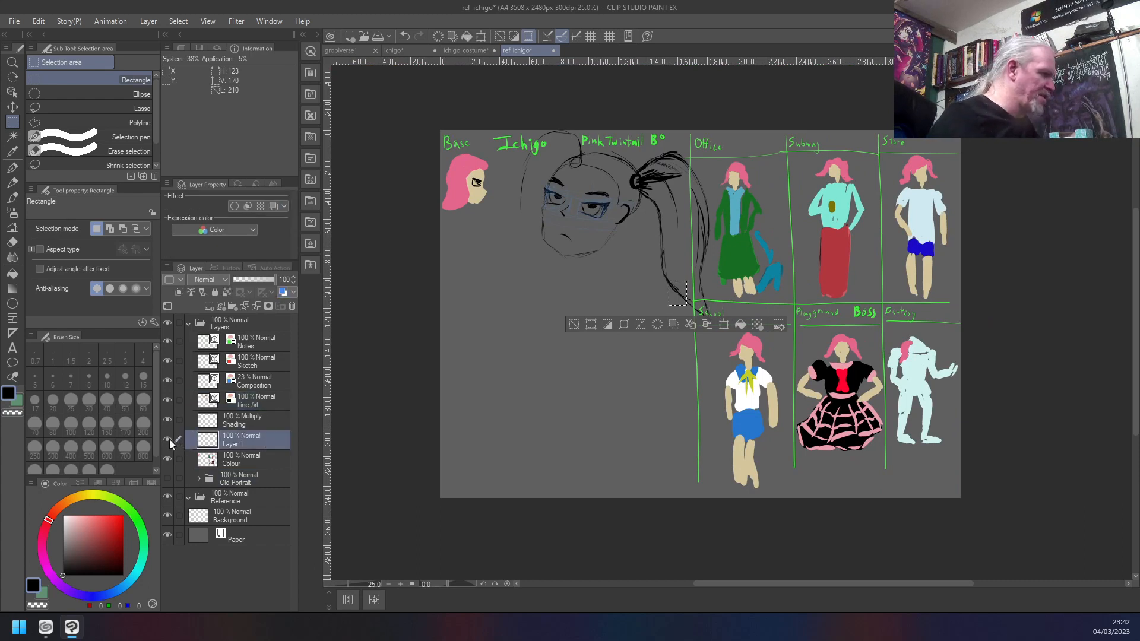
pyautogui.click(167, 440)
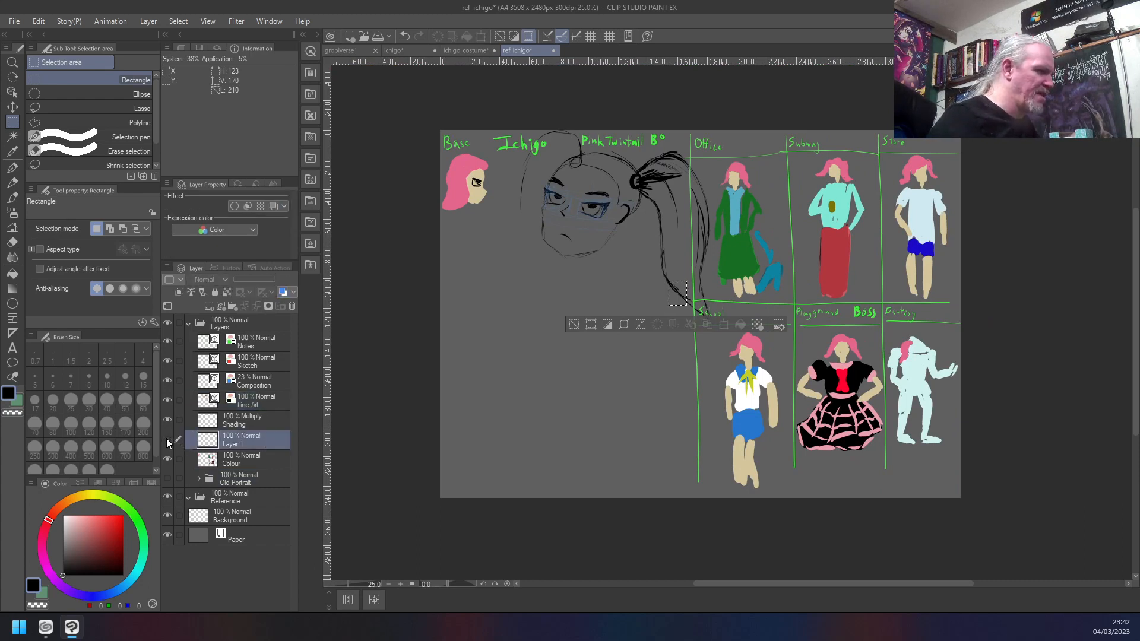
pyautogui.click(167, 441)
pyautogui.click(167, 441)
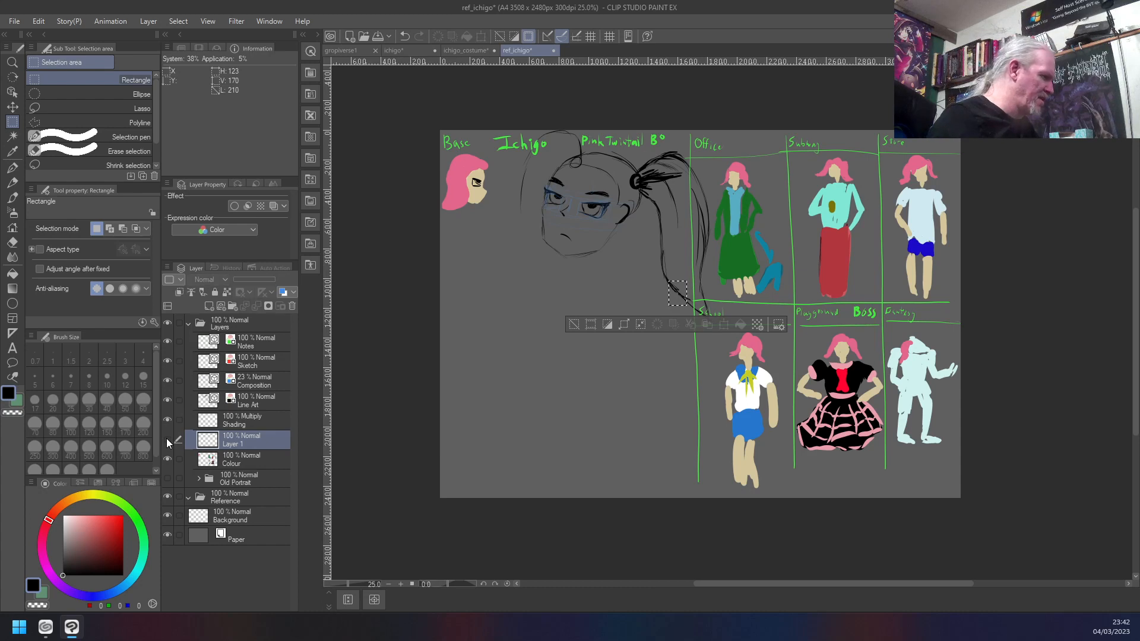
pyautogui.click(167, 440)
pyautogui.moveTo(241, 444); pyautogui.dragTo(293, 307)
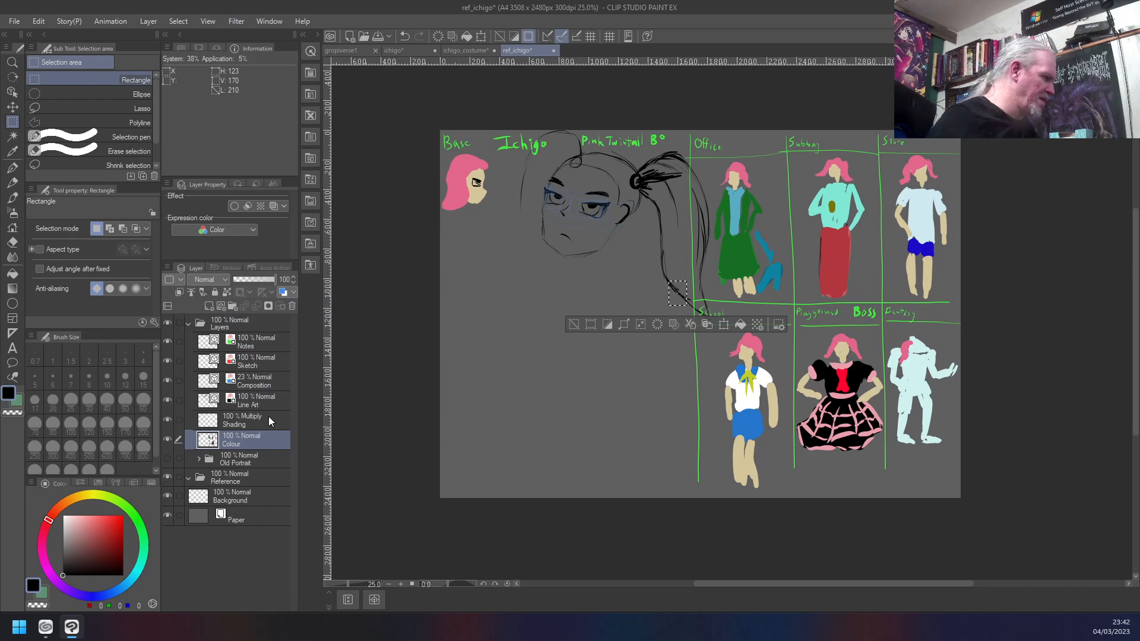
# - Hide the Colour layer and select Composition and Line Art together, with no area selected on the canvas
pyautogui.click(265, 401)
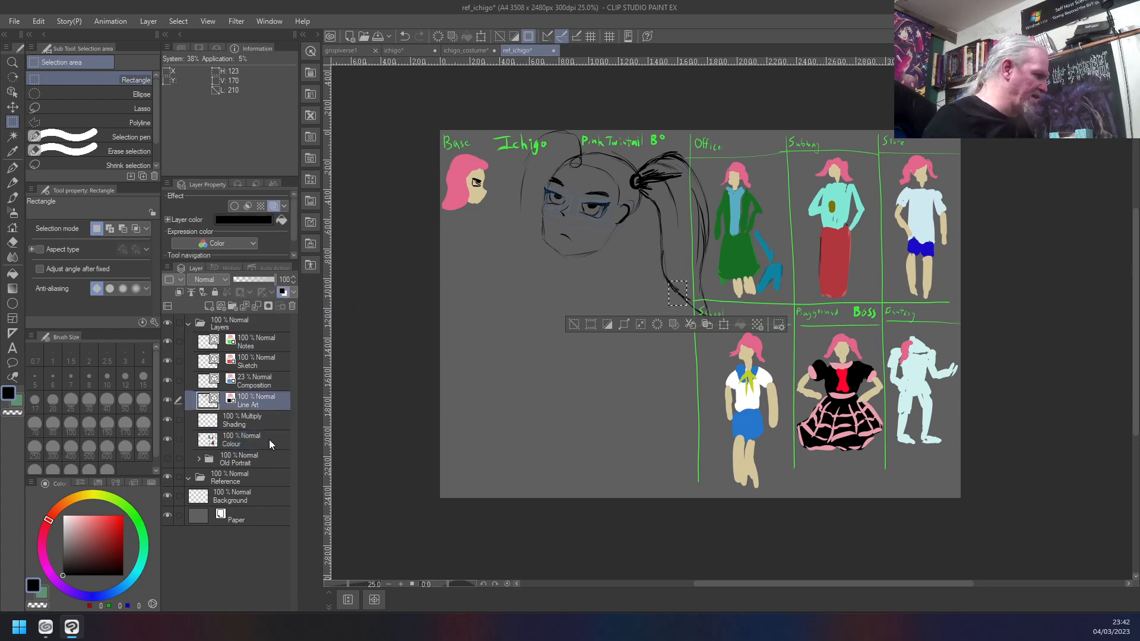
pyautogui.keyDown('shift'); pyautogui.click(269, 439); pyautogui.keyUp('shift')
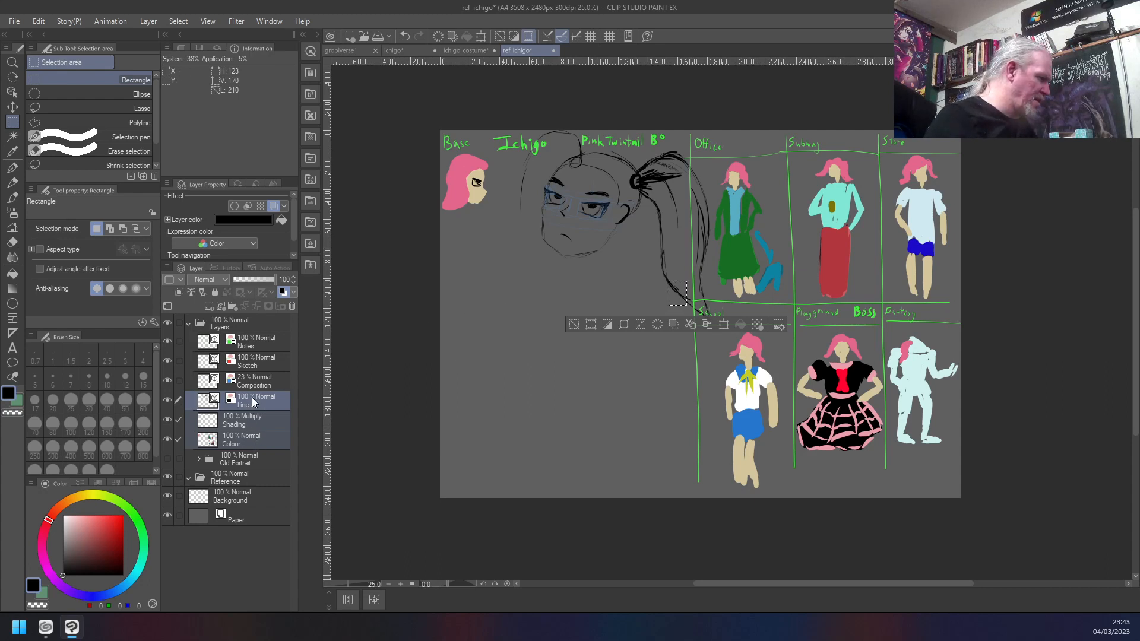
pyautogui.click(168, 440)
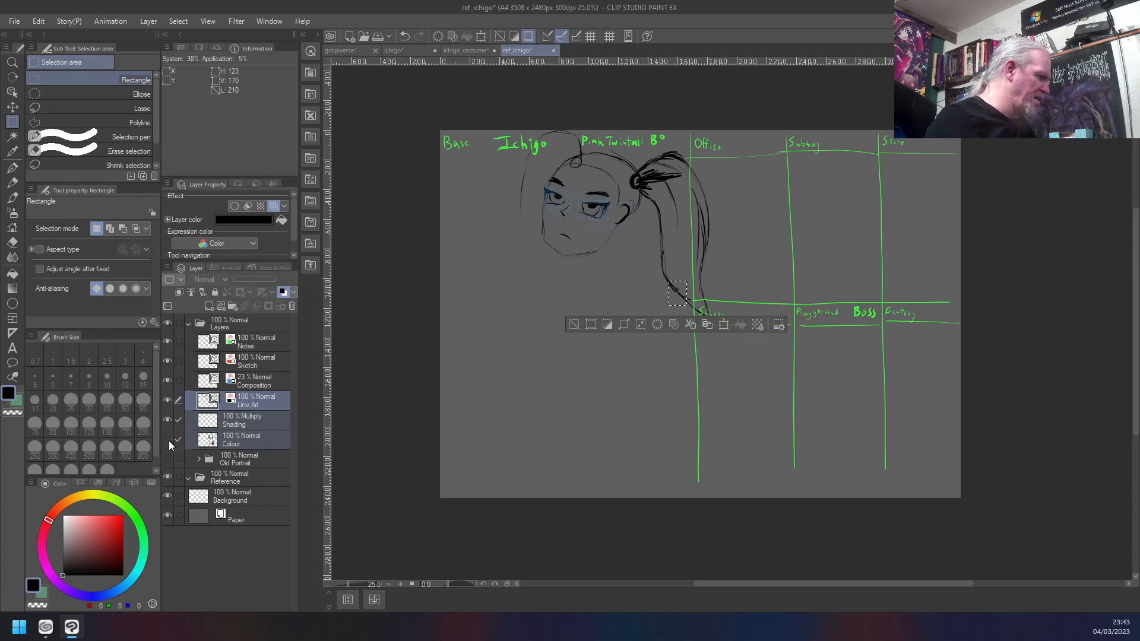
pyautogui.keyDown('shift'); pyautogui.click(262, 380); pyautogui.keyUp('shift')
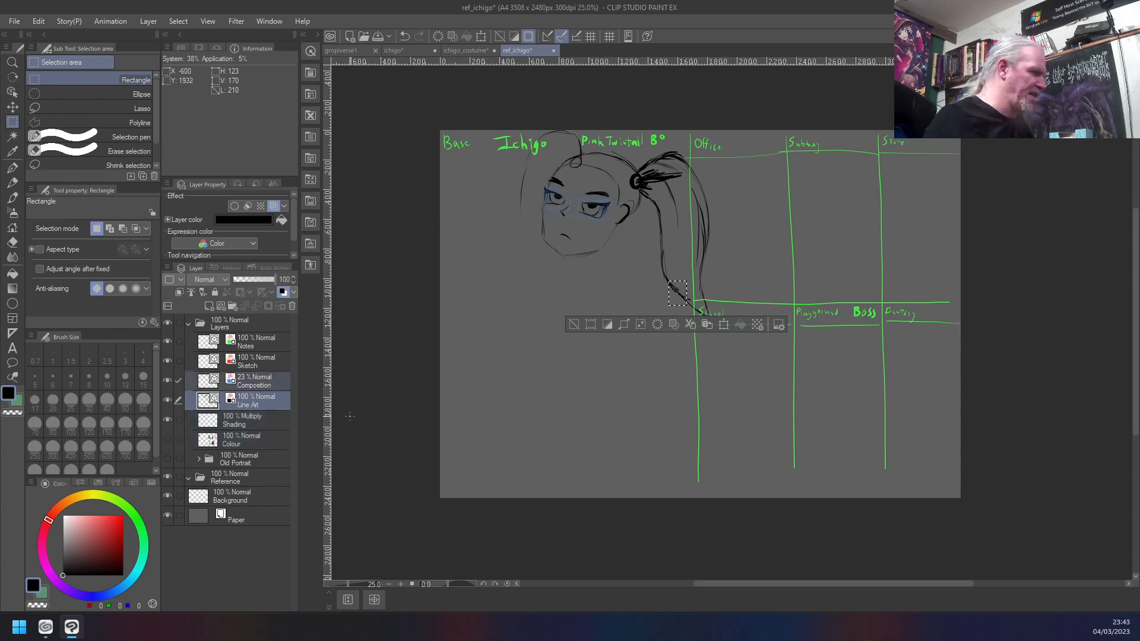
pyautogui.hotkey('shift', 'Down')
pyautogui.hotkey('shift', 'Up')
pyautogui.hotkey('ctrl', 'z')
pyautogui.hotkey('ctrl', 'd')
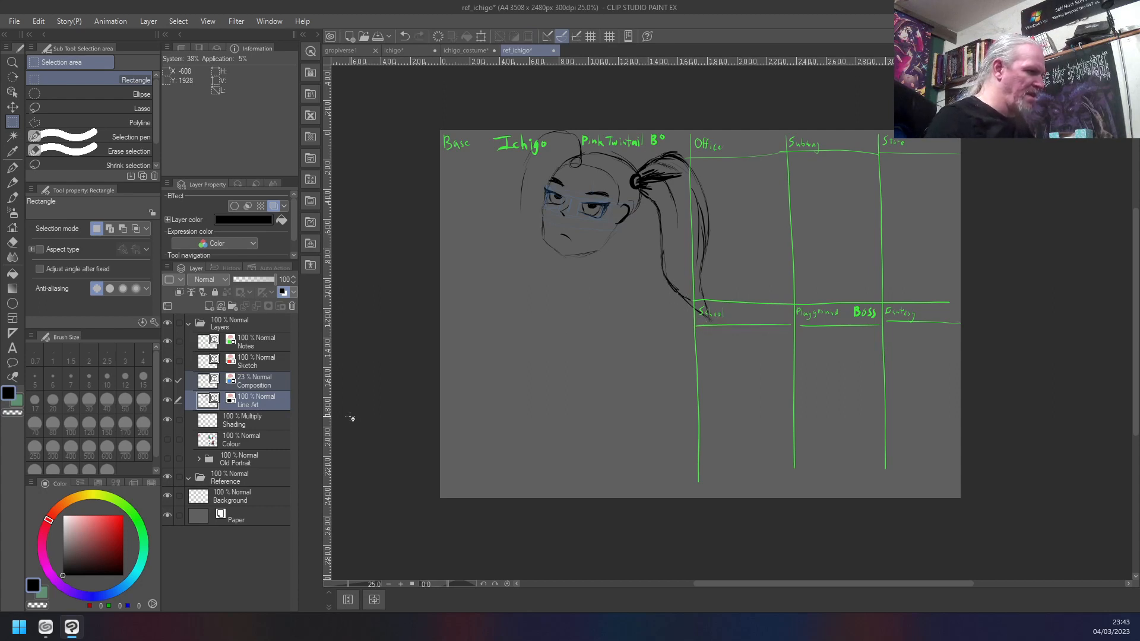
pyautogui.click(283, 381)
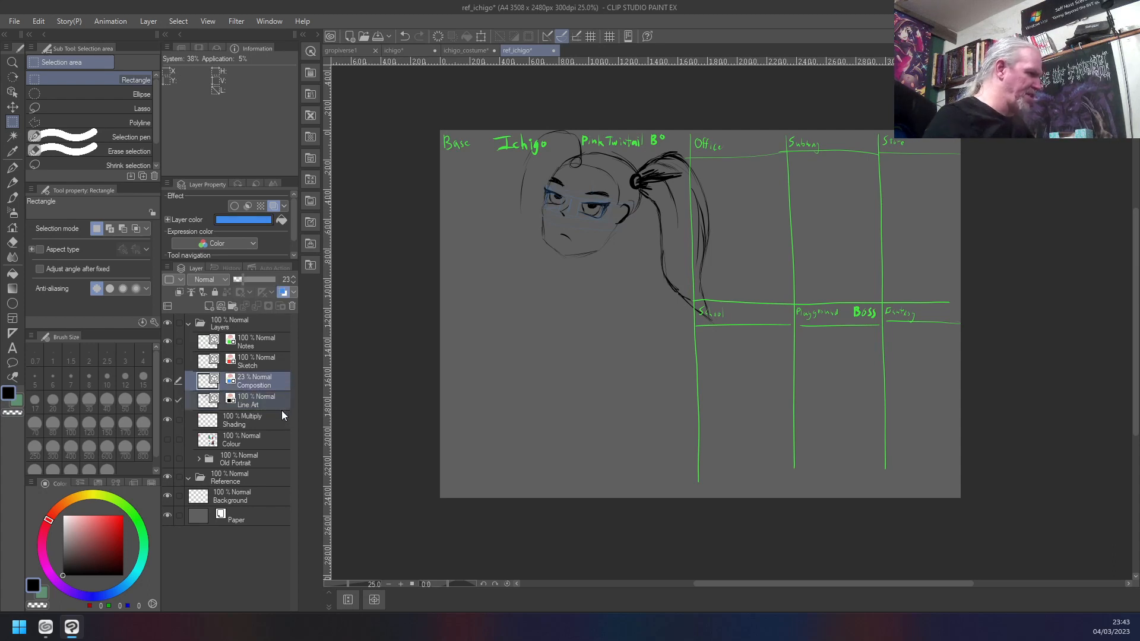
# - Transform the Composition and Line Art layers together, moving the new head down and left, clear of the title and outfit grid
pyautogui.hotkey('ctrl', 't')
pyautogui.hotkey('shift', 'Left')
pyautogui.hotkey('shift', 'Left')
pyautogui.hotkey('shift', 'Left')
pyautogui.hotkey('shift', 'Left')
pyautogui.hotkey('shift', 'Left')
pyautogui.hotkey('shift', 'Left')
pyautogui.hotkey('shift', 'Left')
pyautogui.hotkey('shift', 'Left')
pyautogui.hotkey('shift', 'Left')
pyautogui.hotkey('shift', 'Left')
pyautogui.hotkey('shift', 'Left')
pyautogui.hotkey('shift', 'Right')
pyautogui.hotkey('shift', 'Right')
pyautogui.hotkey('shift', 'Right')
pyautogui.hotkey('shift', 'Right')
pyautogui.hotkey('shift', 'Down')
pyautogui.hotkey('shift', 'Down')
pyautogui.hotkey('shift', 'Down')
pyautogui.hotkey('shift', 'Down')
pyautogui.hotkey('shift', 'Down')
pyautogui.hotkey('shift', 'Down')
pyautogui.hotkey('shift', 'Right')
pyautogui.hotkey('shift', 'Right')
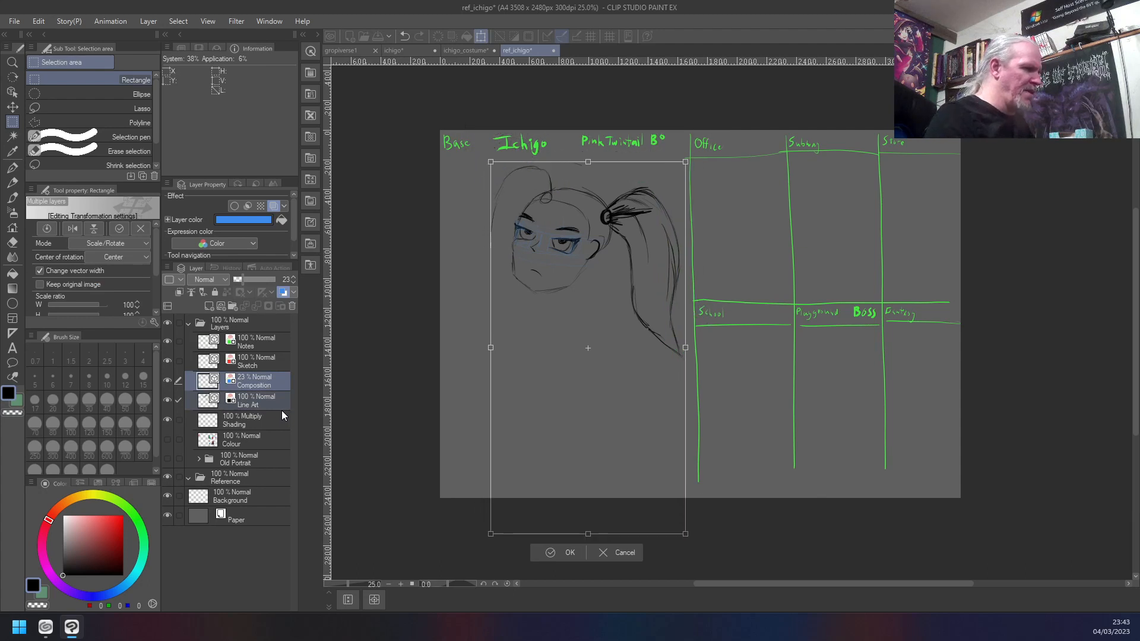
pyautogui.hotkey('shift', 'Up')
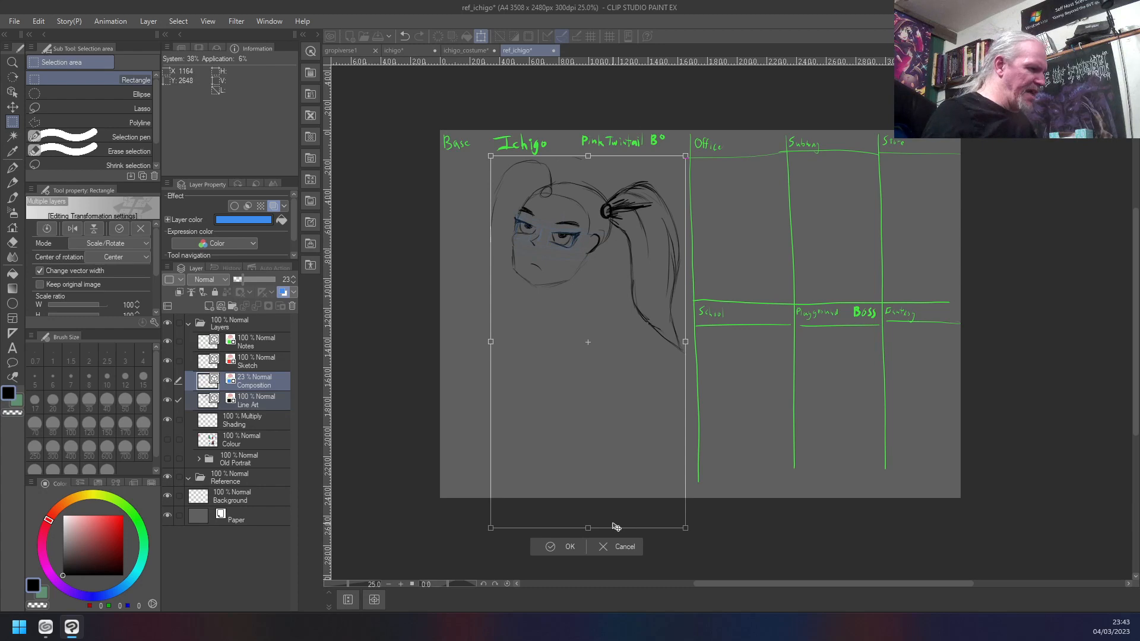
# - Scale the new head to 70% and place it beneath the title in the Base section
pyautogui.moveTo(687, 529)
pyautogui.mouseDown()
pyautogui.moveTo(641, 478)
pyautogui.moveTo(610, 417)
pyautogui.mouseUp()
pyautogui.moveTo(570, 359)
pyautogui.mouseDown()
pyautogui.moveTo(599, 368)
pyautogui.moveTo(592, 375)
pyautogui.moveTo(599, 362)
pyautogui.mouseUp()
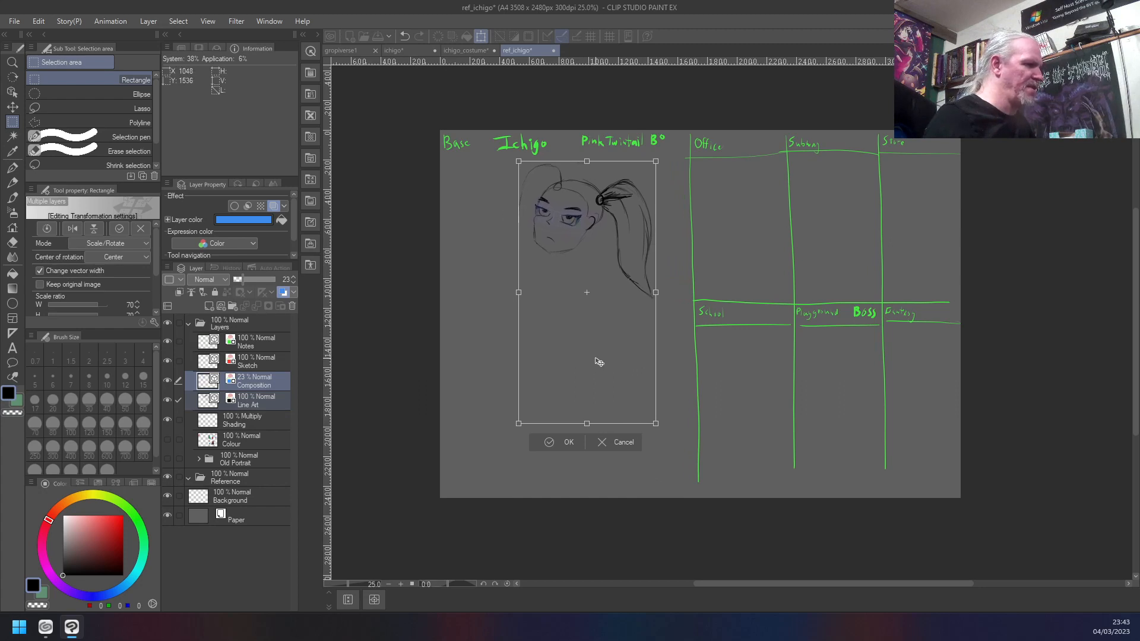
pyautogui.press('Return')
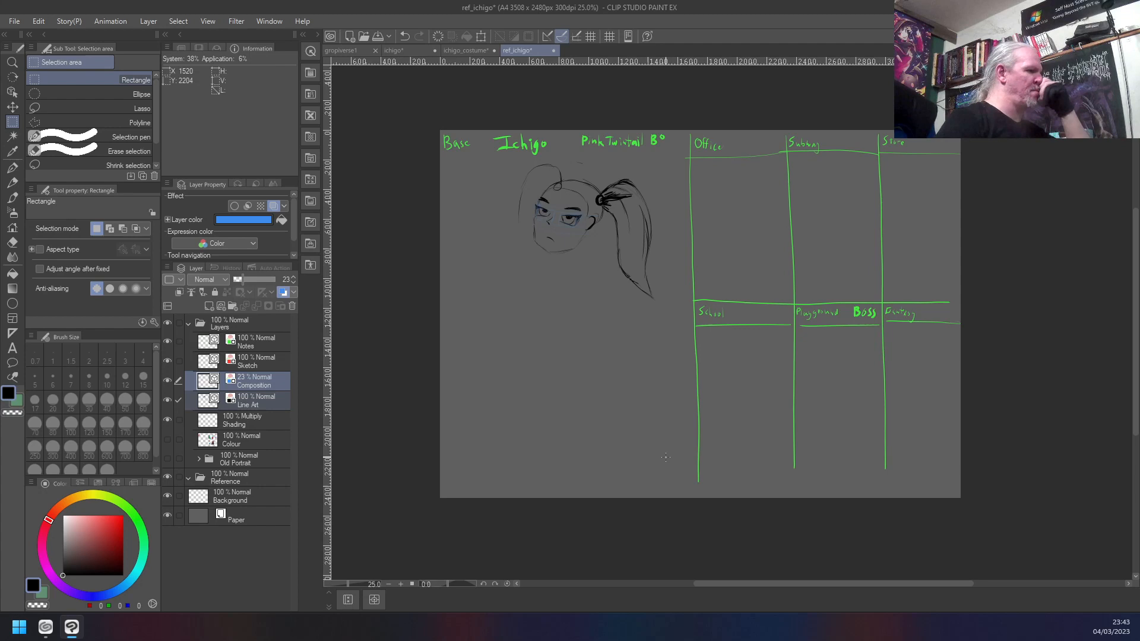
# - Show the Colour layer again and compare the resized head with the old bust, leaving Old Portrait hidden
pyautogui.click(168, 440)
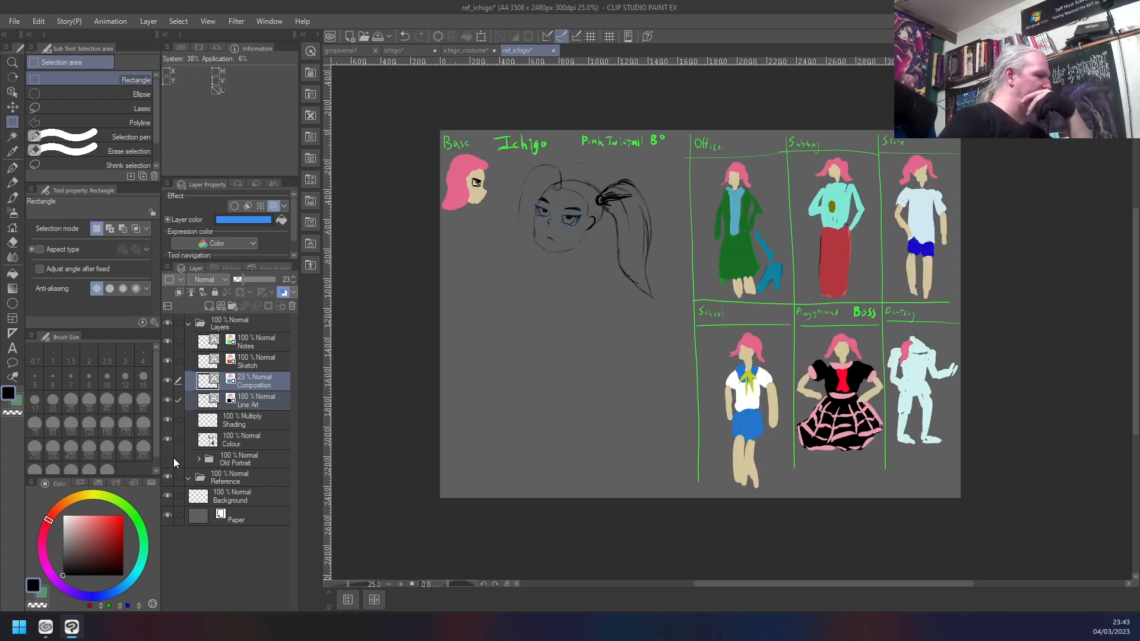
pyautogui.click(168, 459)
pyautogui.click(168, 459)
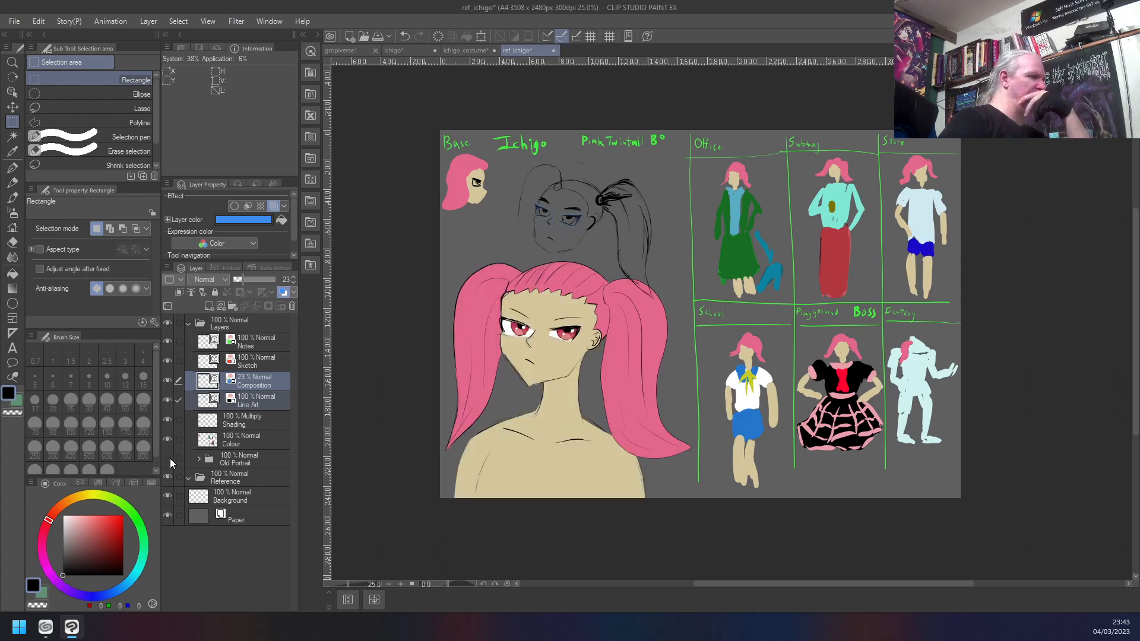
pyautogui.click(168, 459)
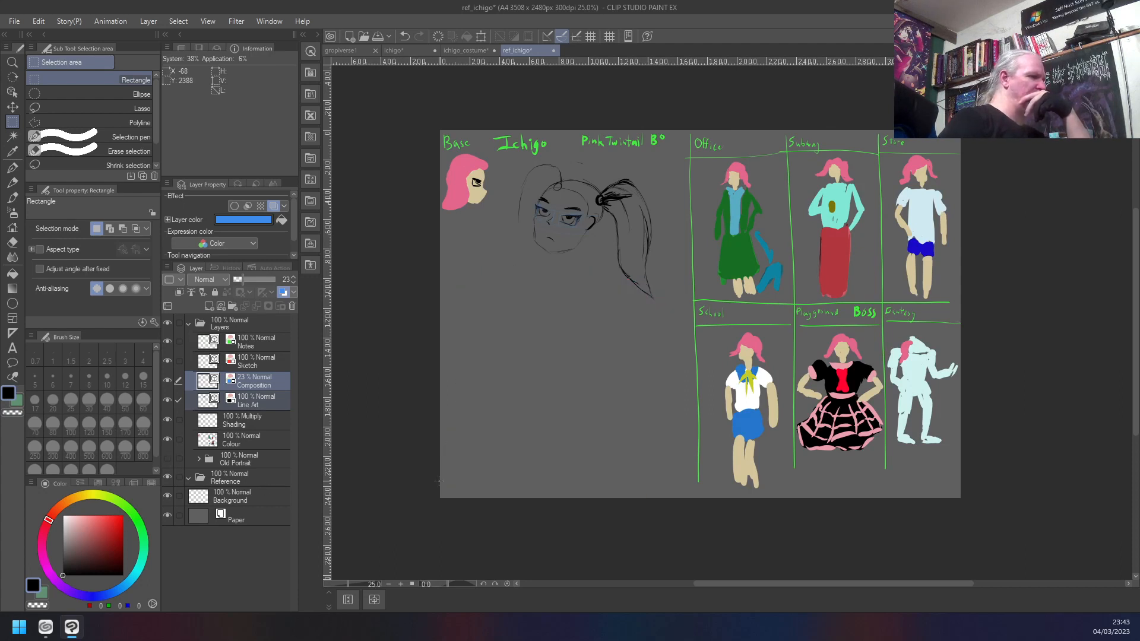
pyautogui.click(168, 459)
pyautogui.click(168, 458)
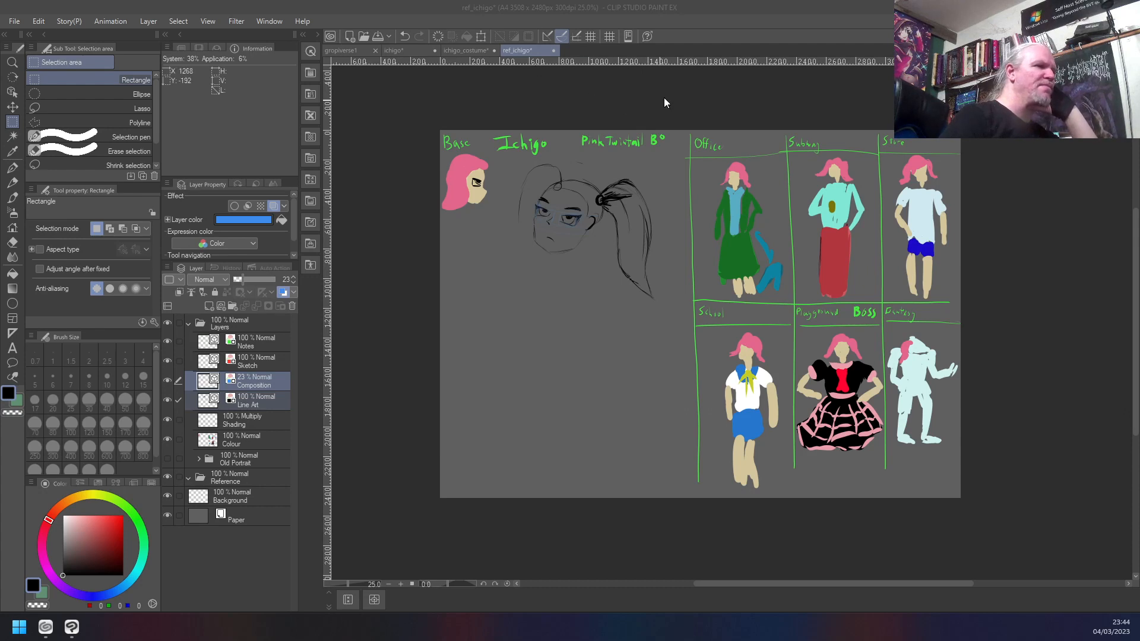
pyautogui.click(685, 98)
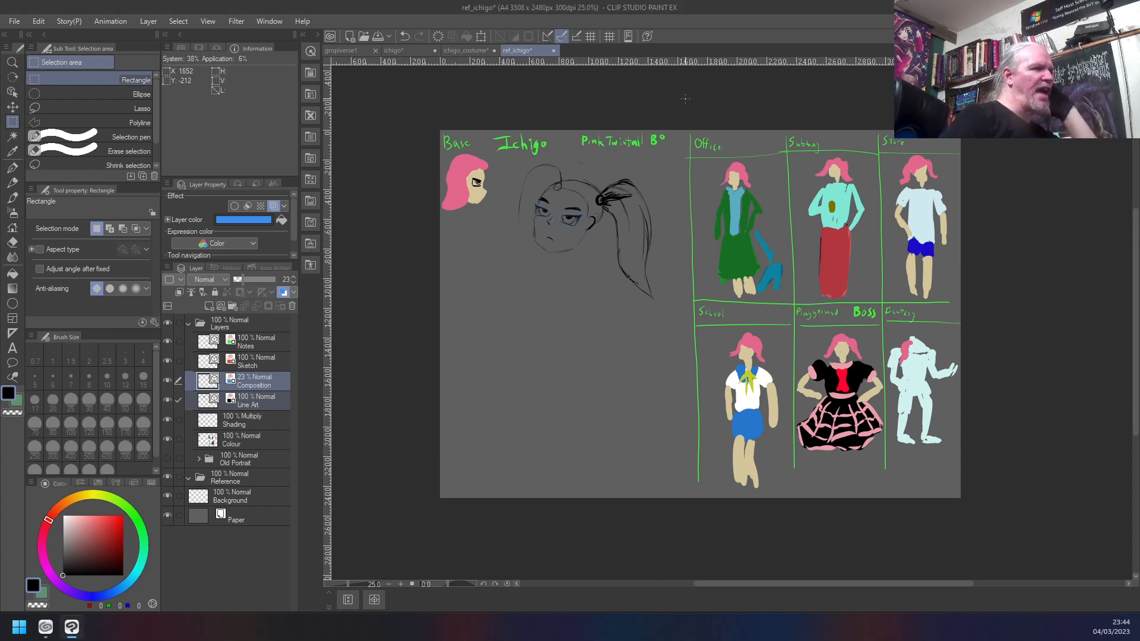